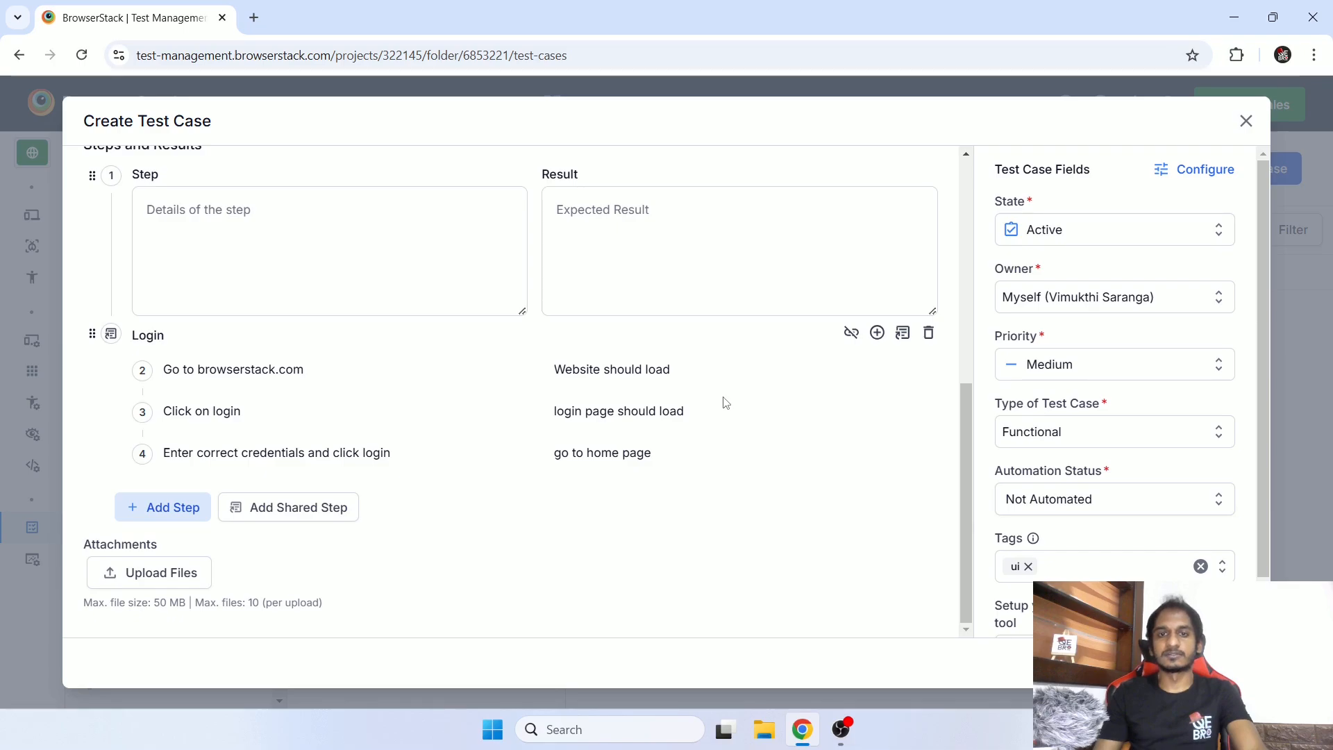
scroll(498, 296, up, 1)
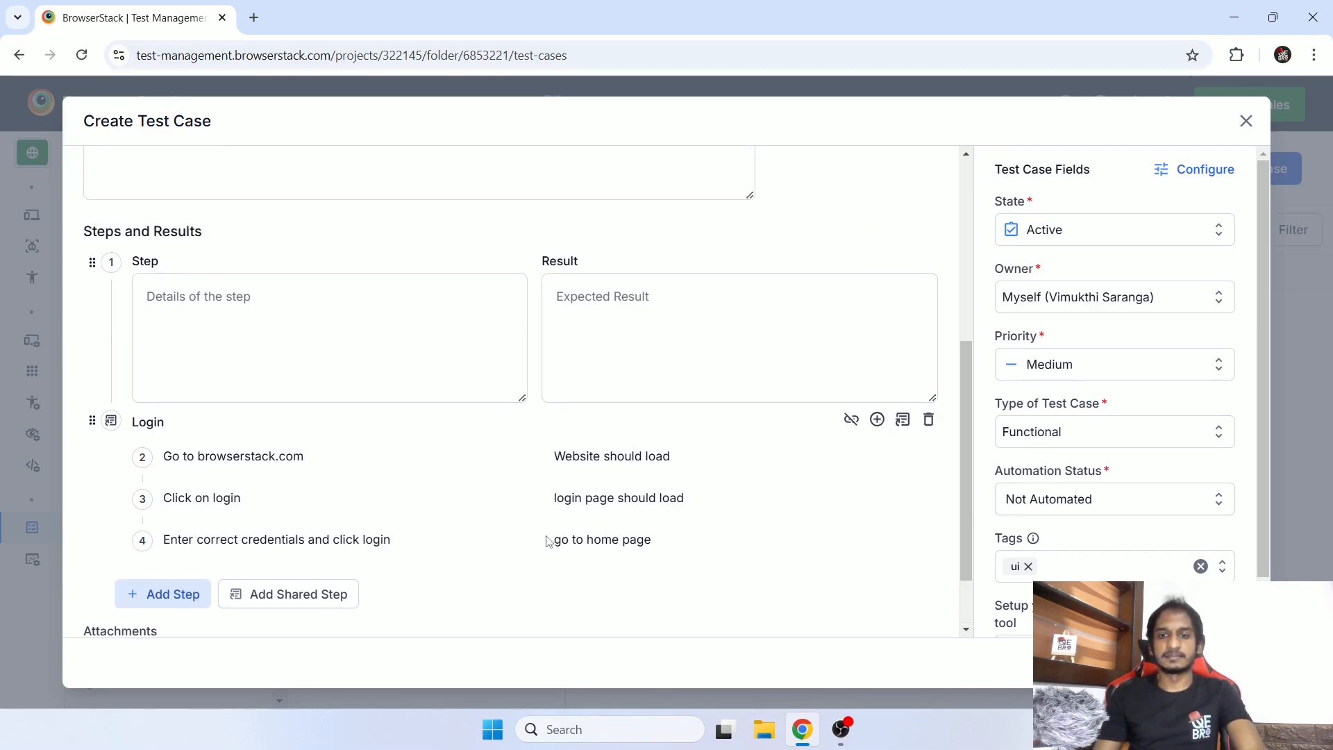
scroll(419, 521, down, 1)
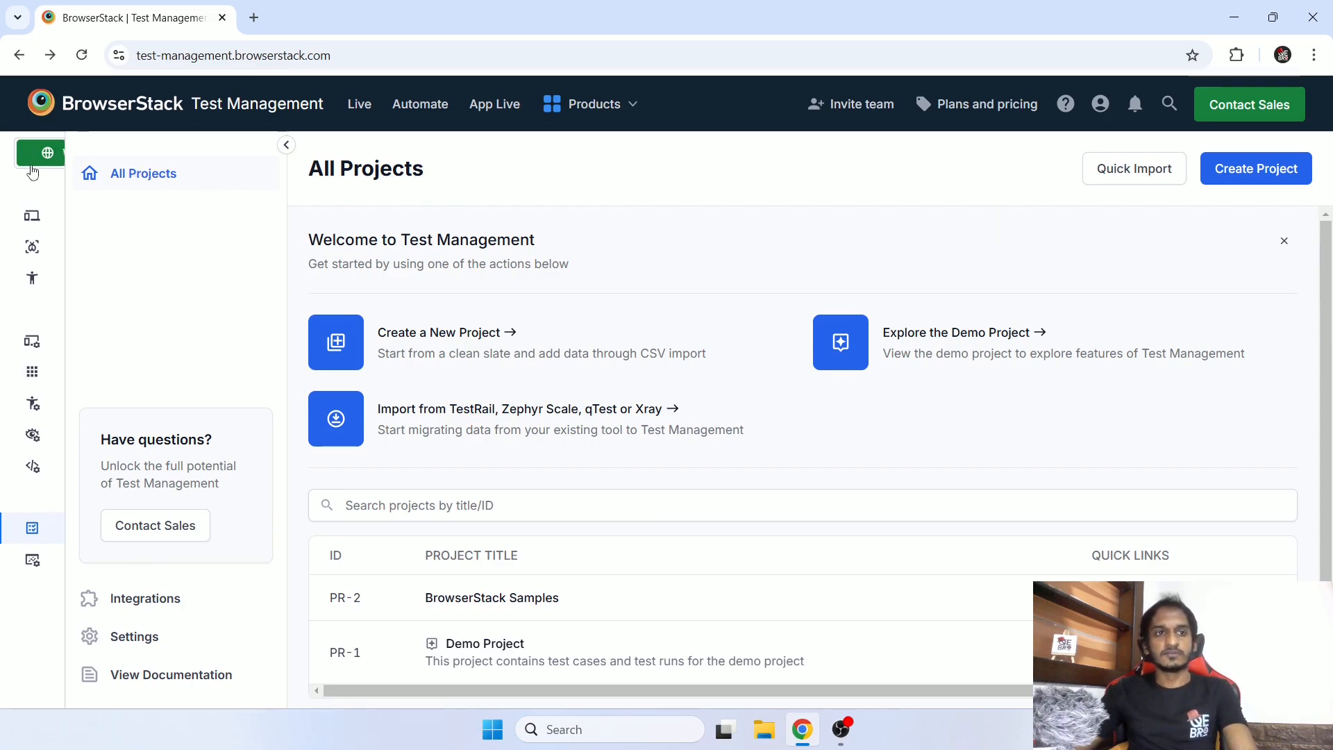
mouse_move(32, 156)
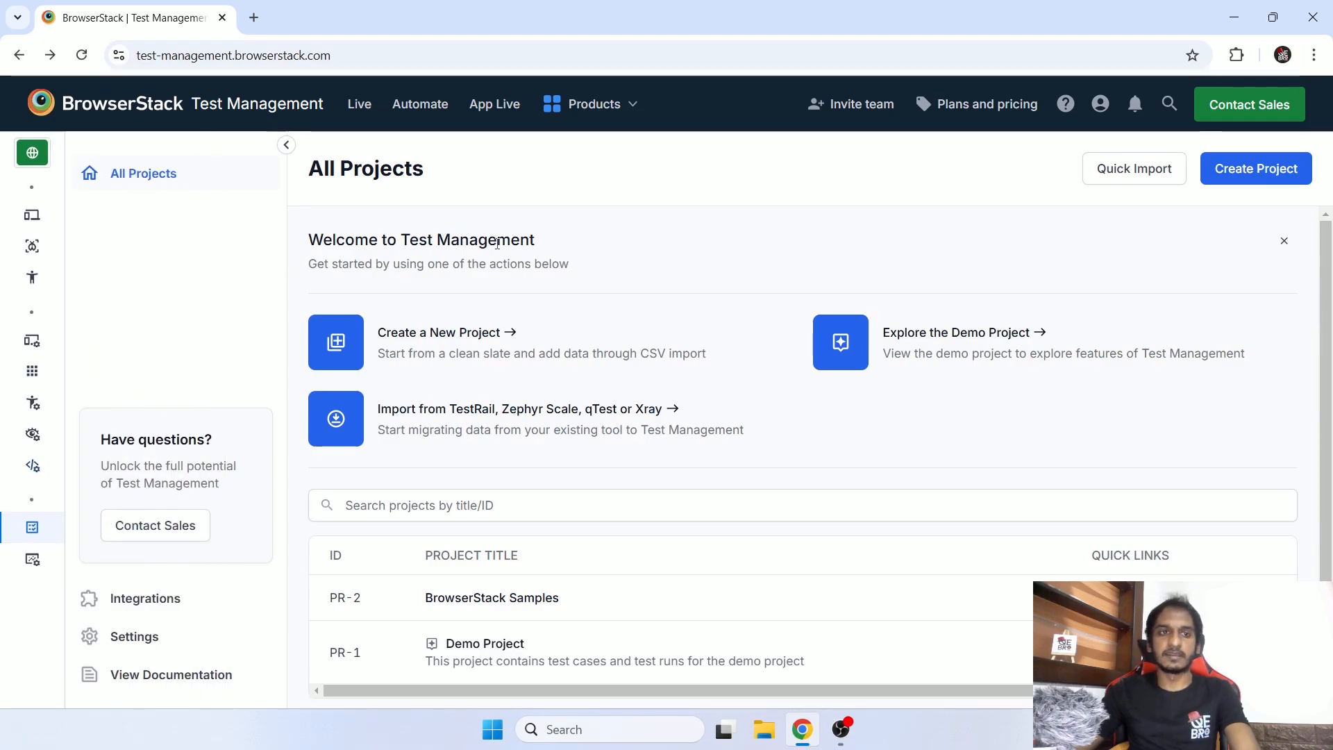
scroll(497, 243, down, 1)
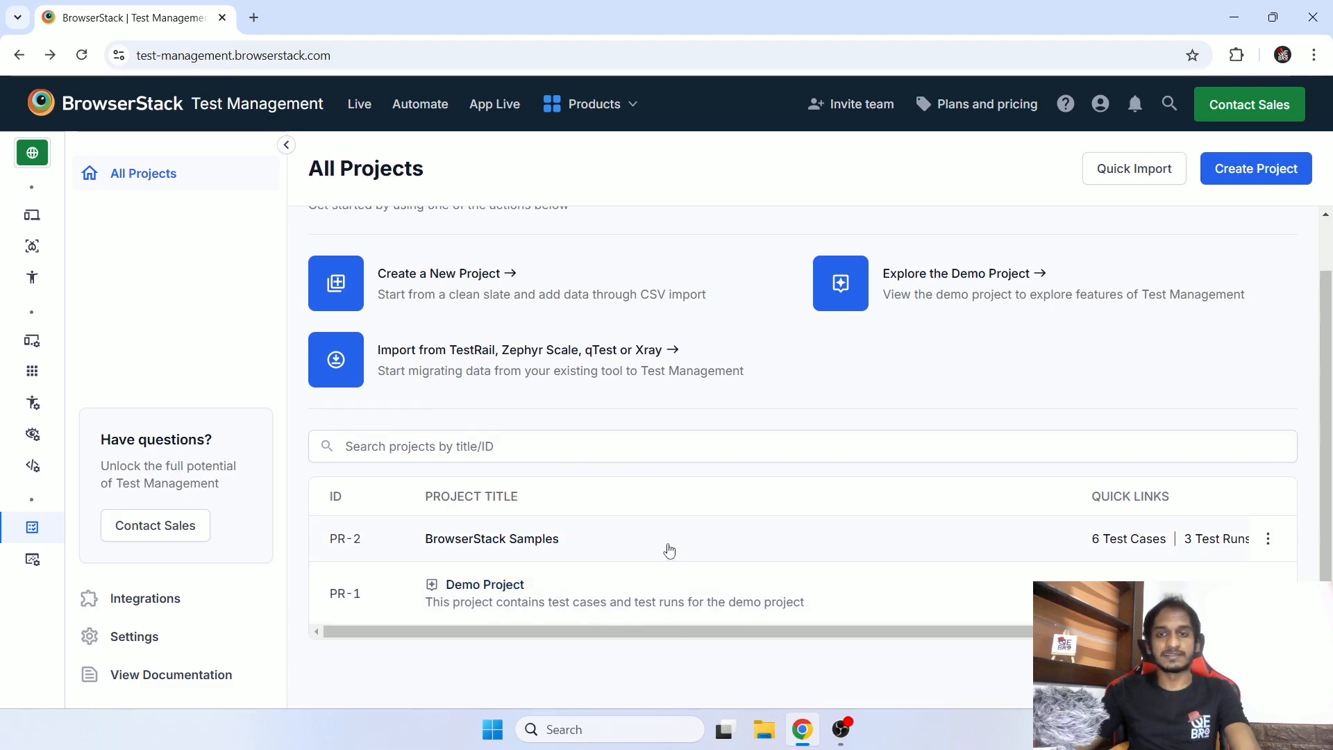
scroll(668, 549, up, 1)
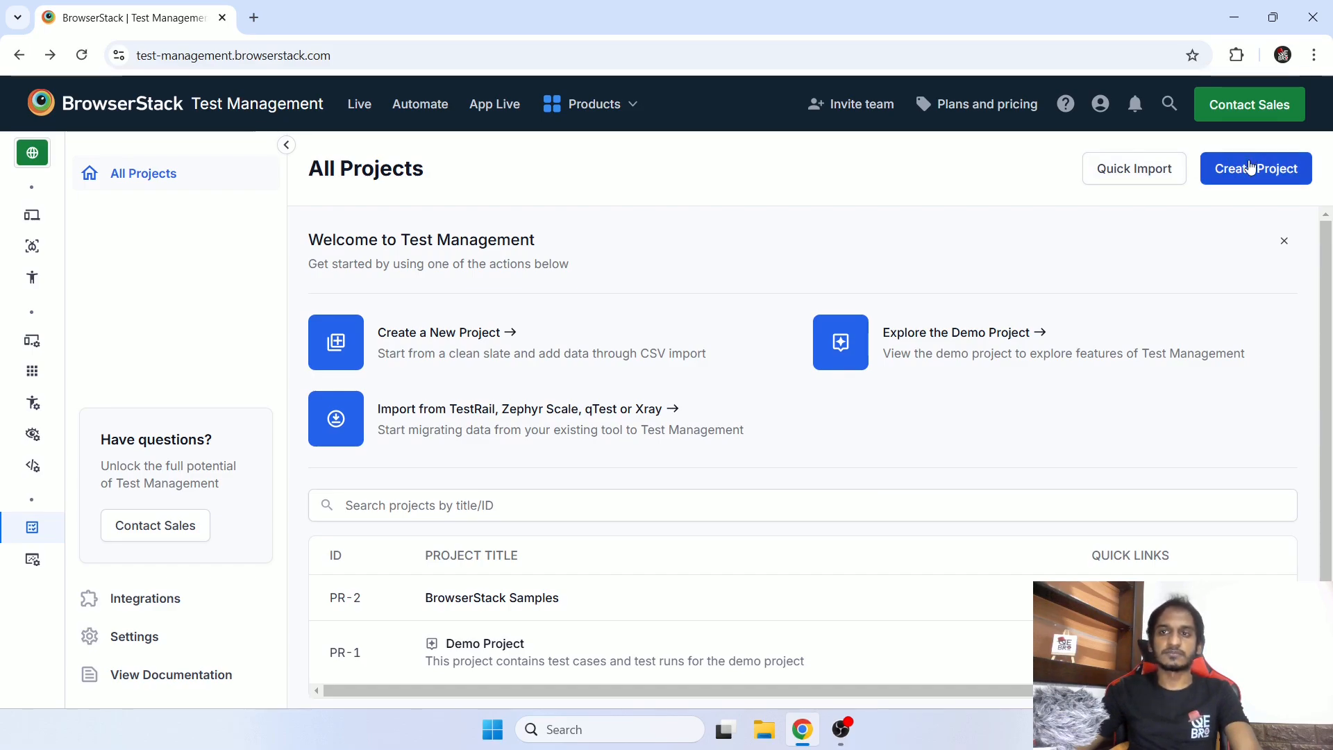
- Examine the Quick Import options, including the TestRail credential fields and the import logs, and return to the project list
click(1148, 174)
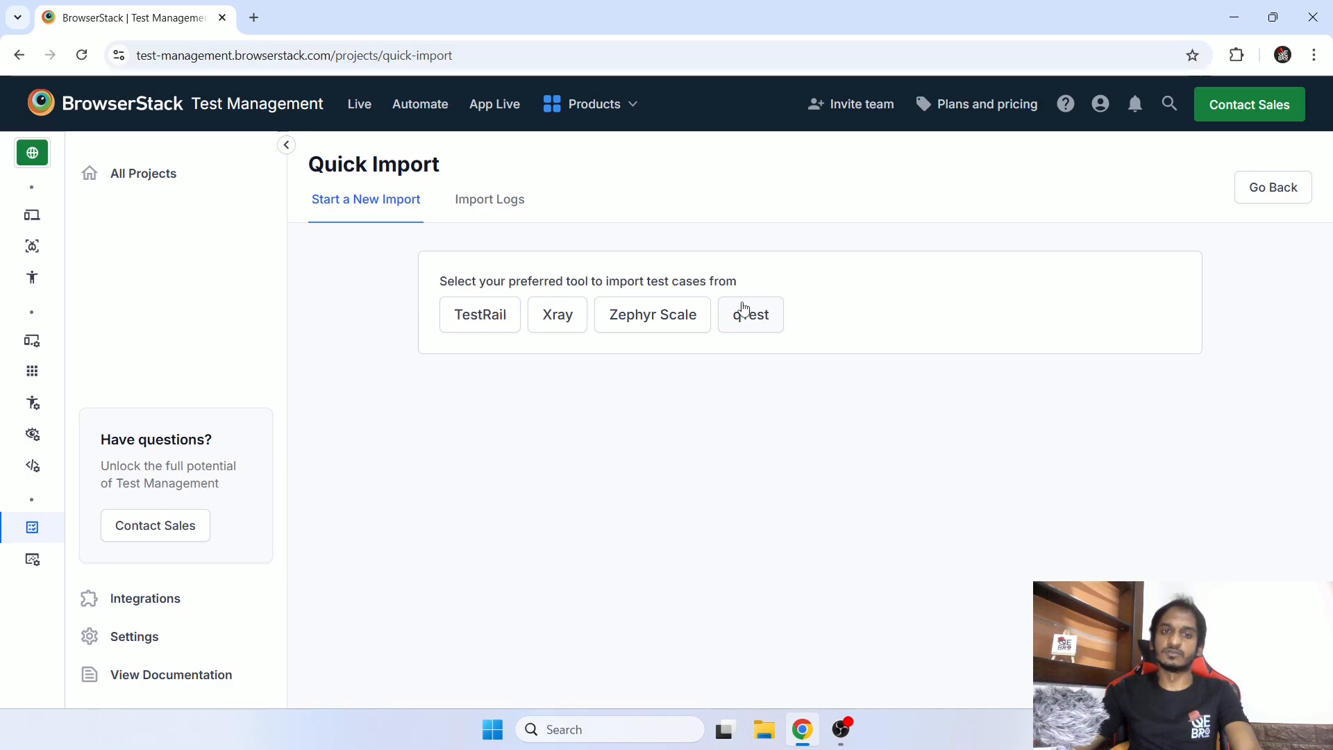
click(486, 316)
click(559, 420)
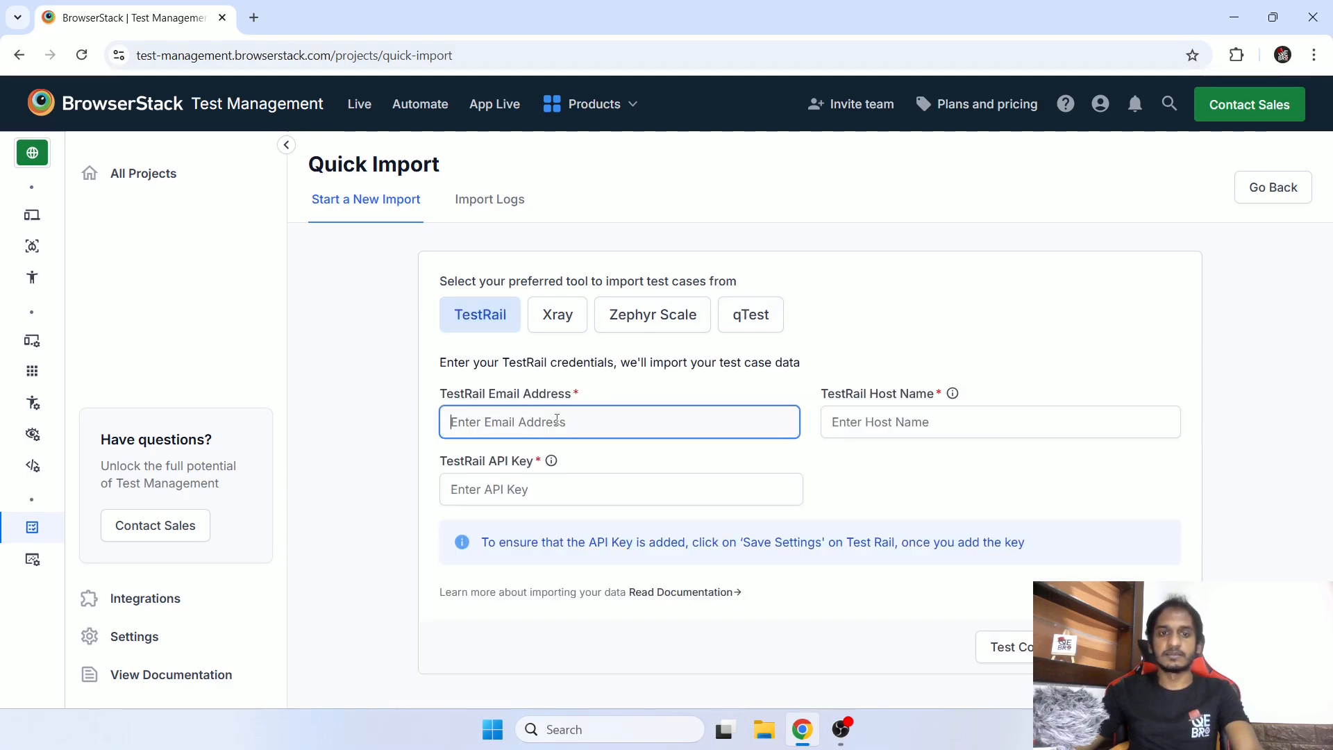
click(884, 420)
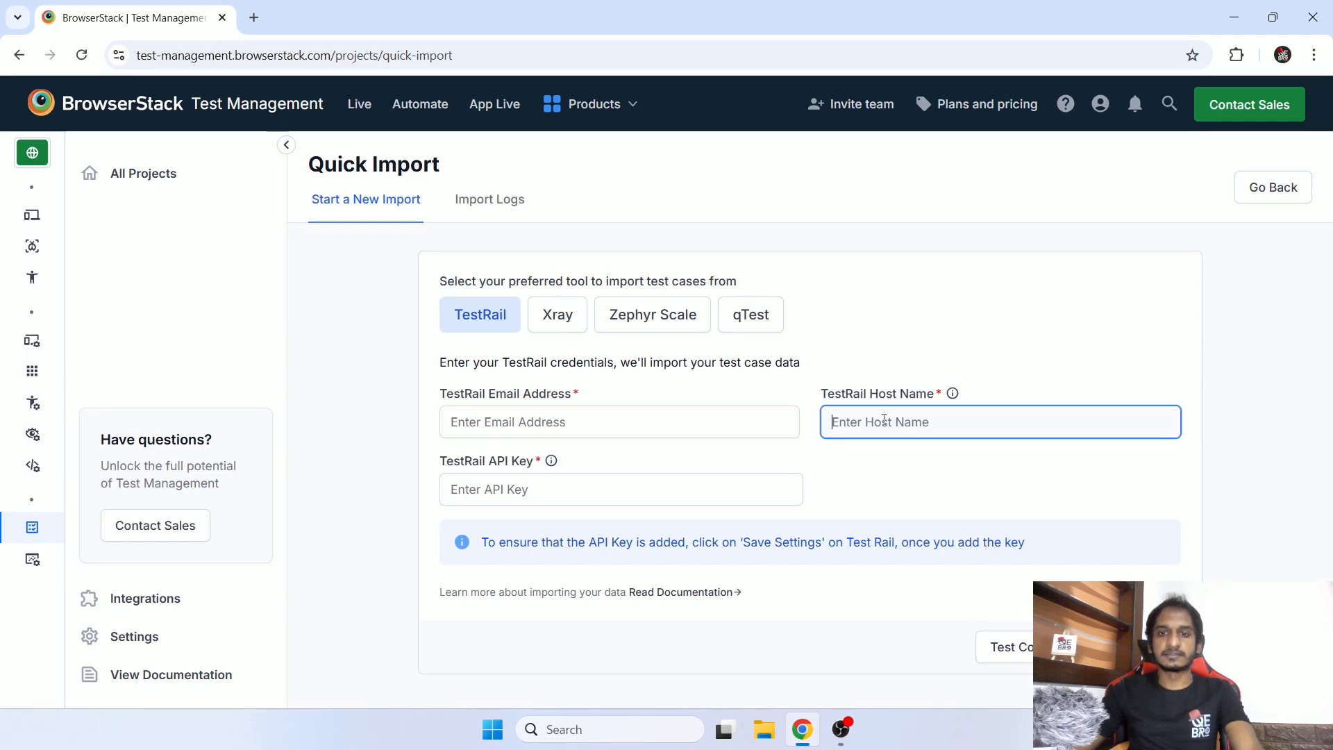
click(633, 479)
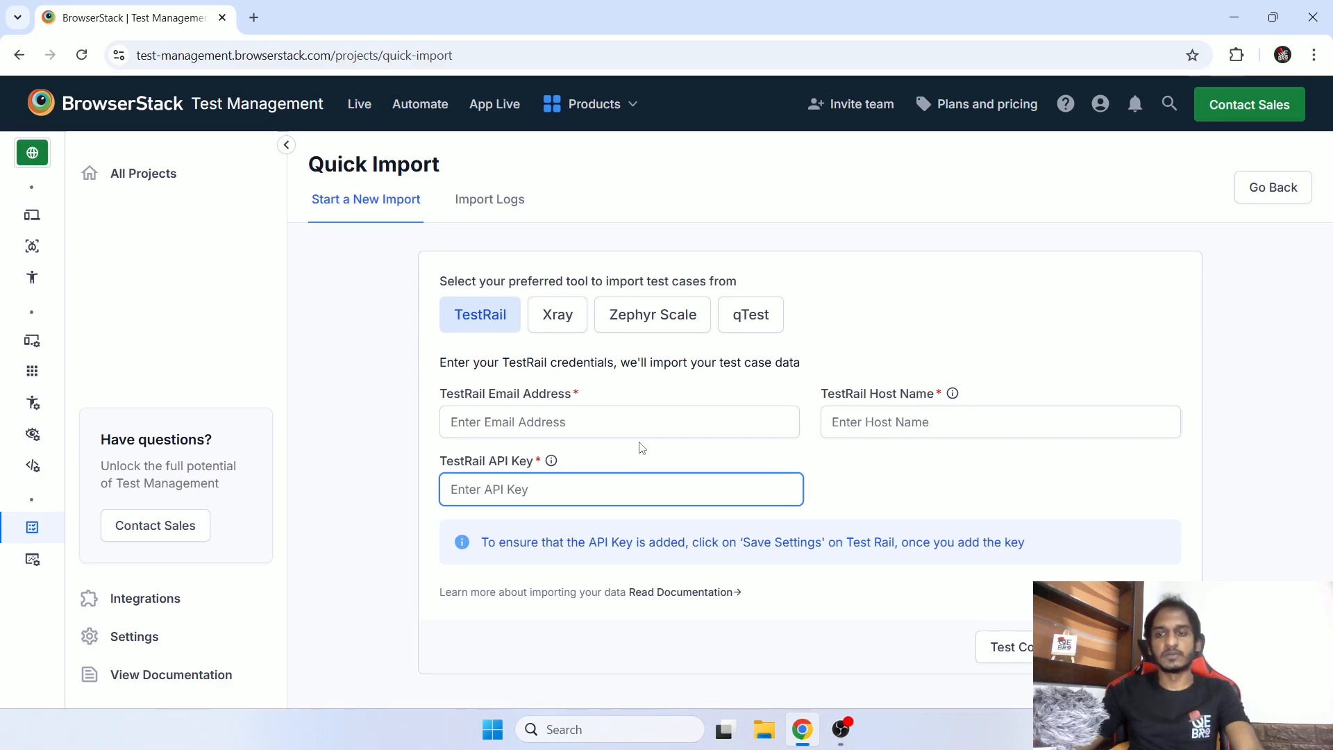
click(513, 208)
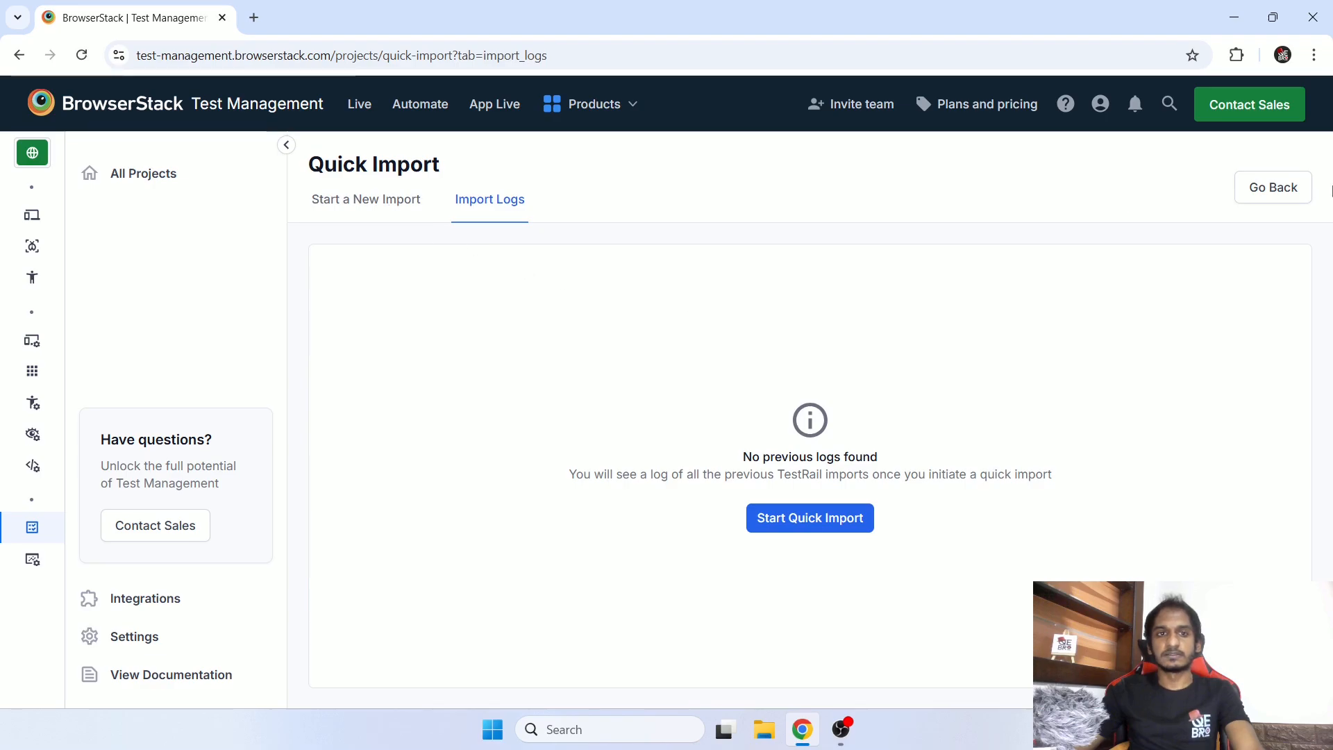
click(1259, 188)
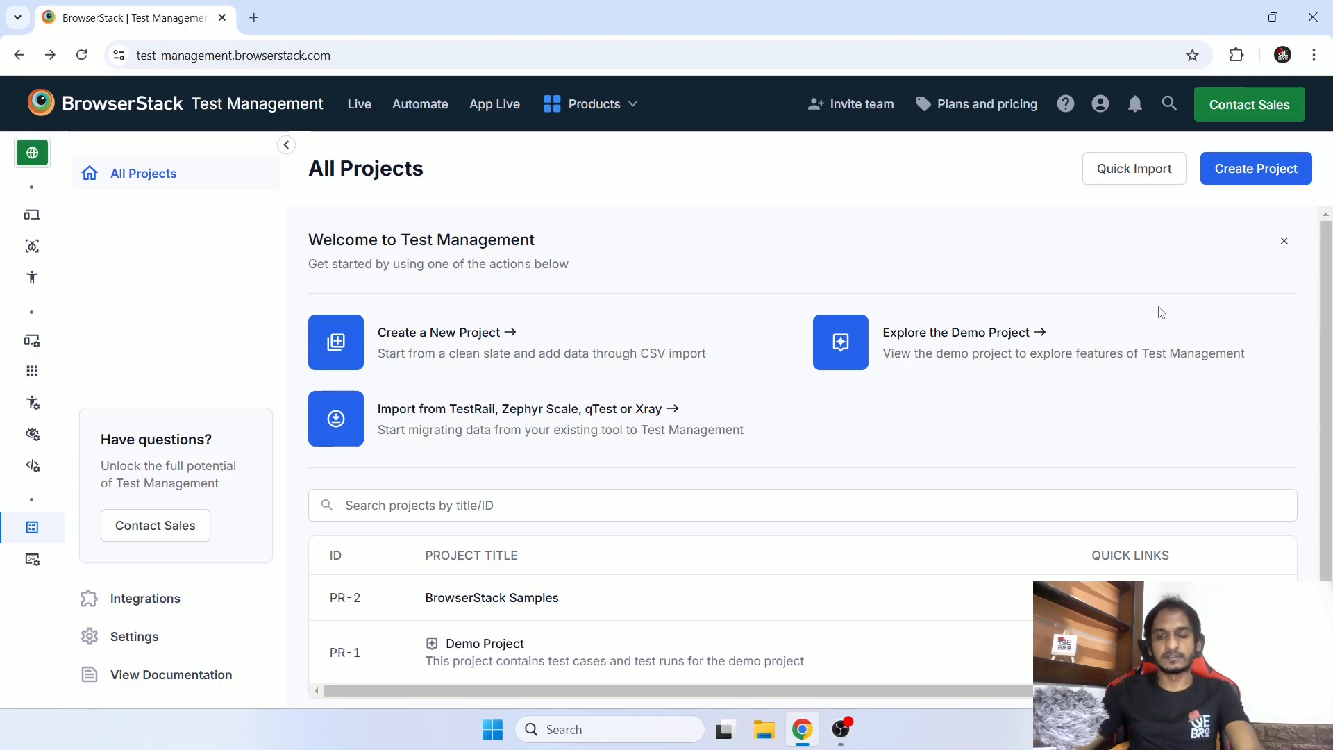
- Create a new project named QeBro with an empty description and dismiss the notification
scroll(1161, 312, down, 1)
scroll(1161, 312, up, 1)
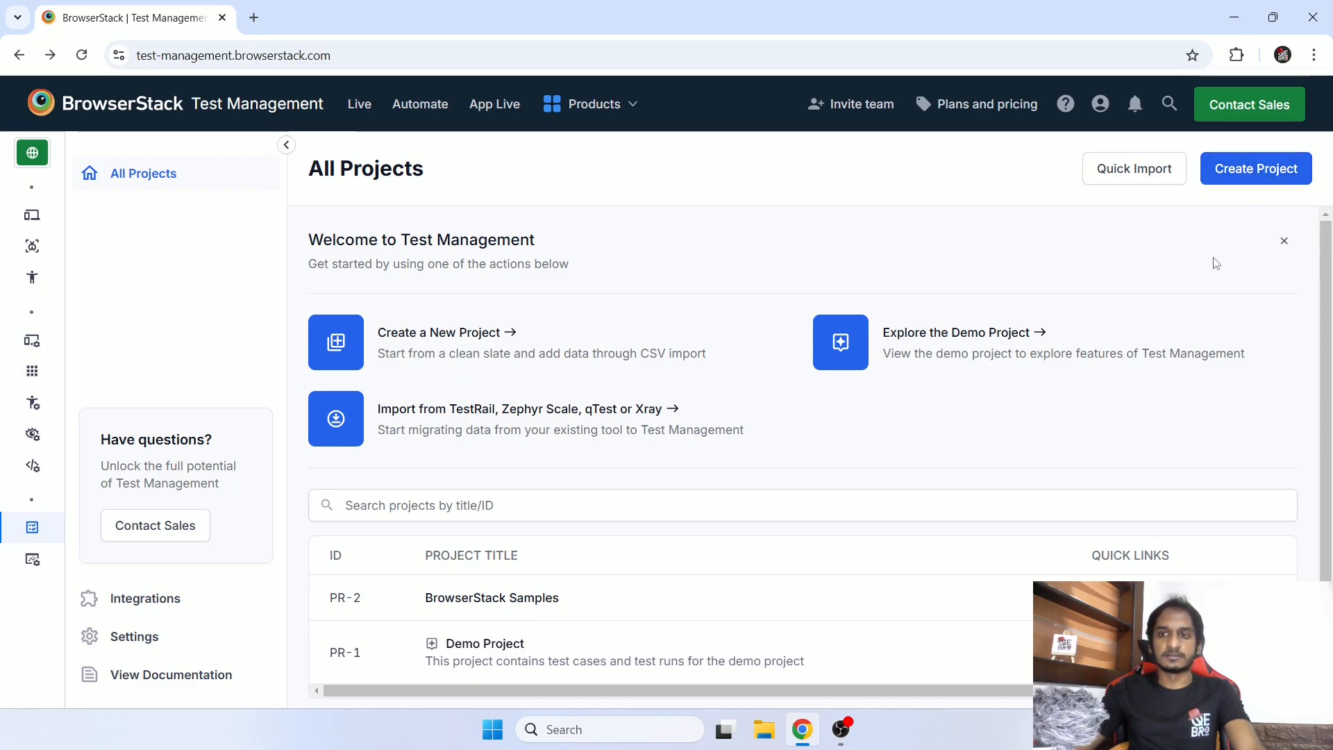
scroll(1216, 264, down, 1)
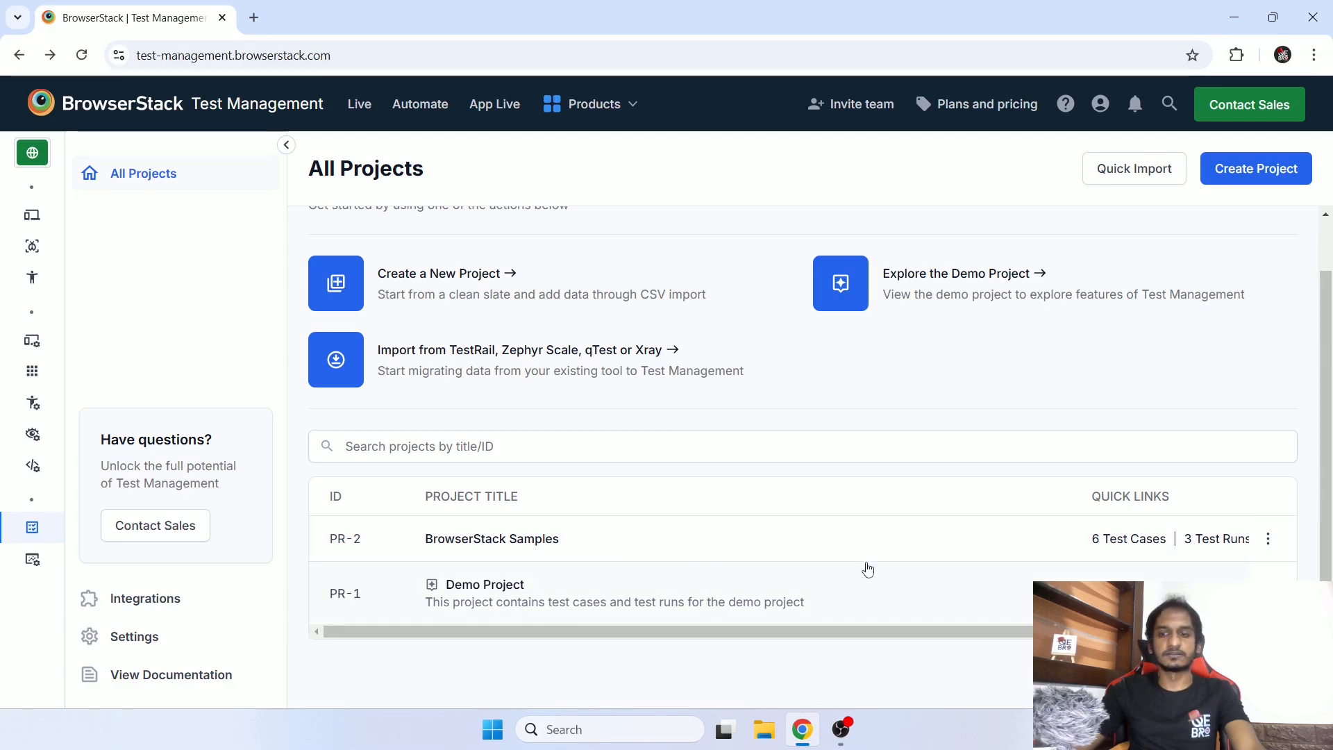
scroll(1158, 427, up, 1)
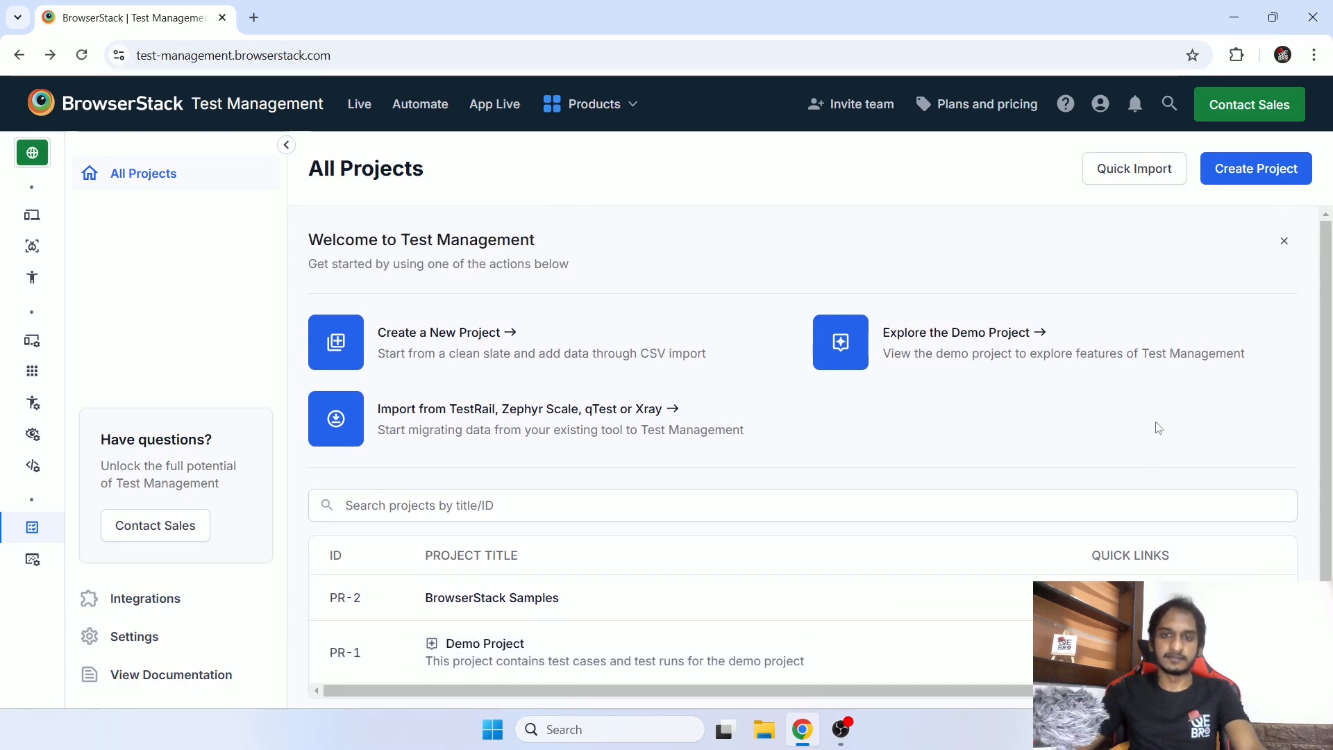
click(1257, 170)
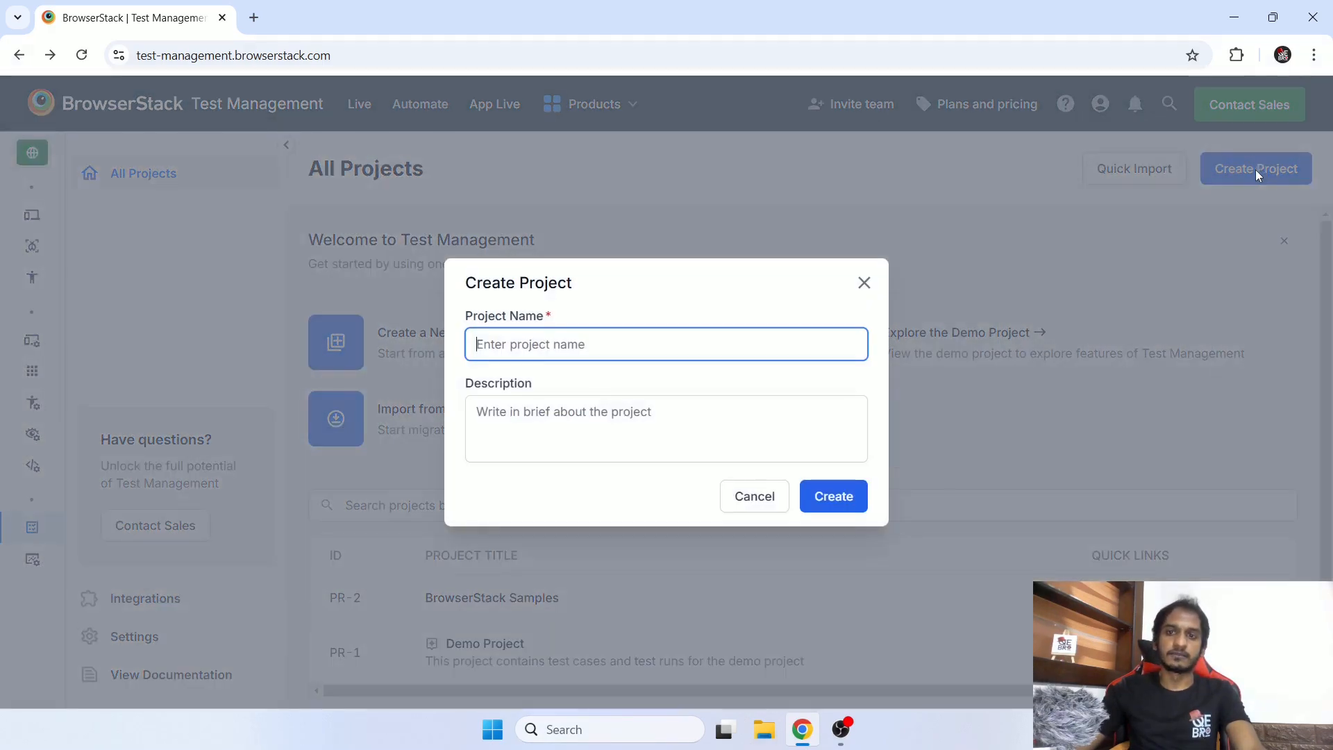
text(Q)
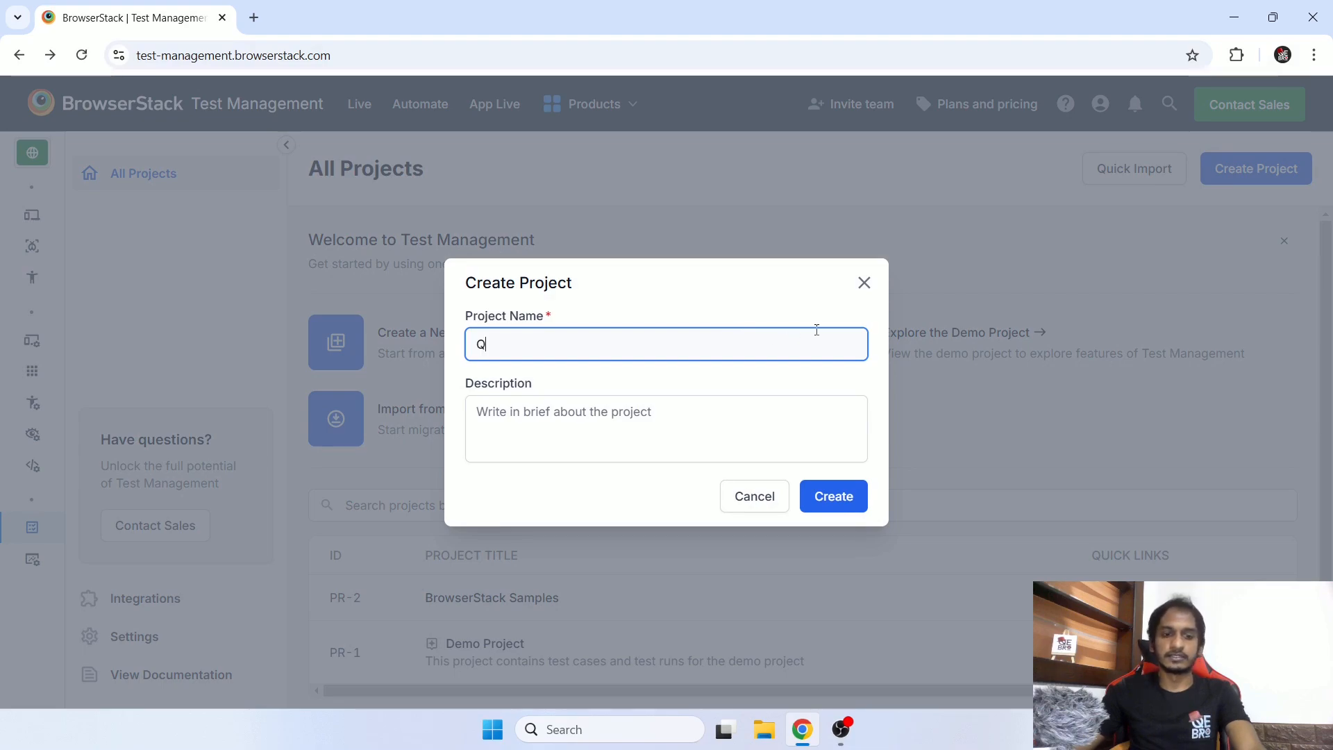
text(eBro)
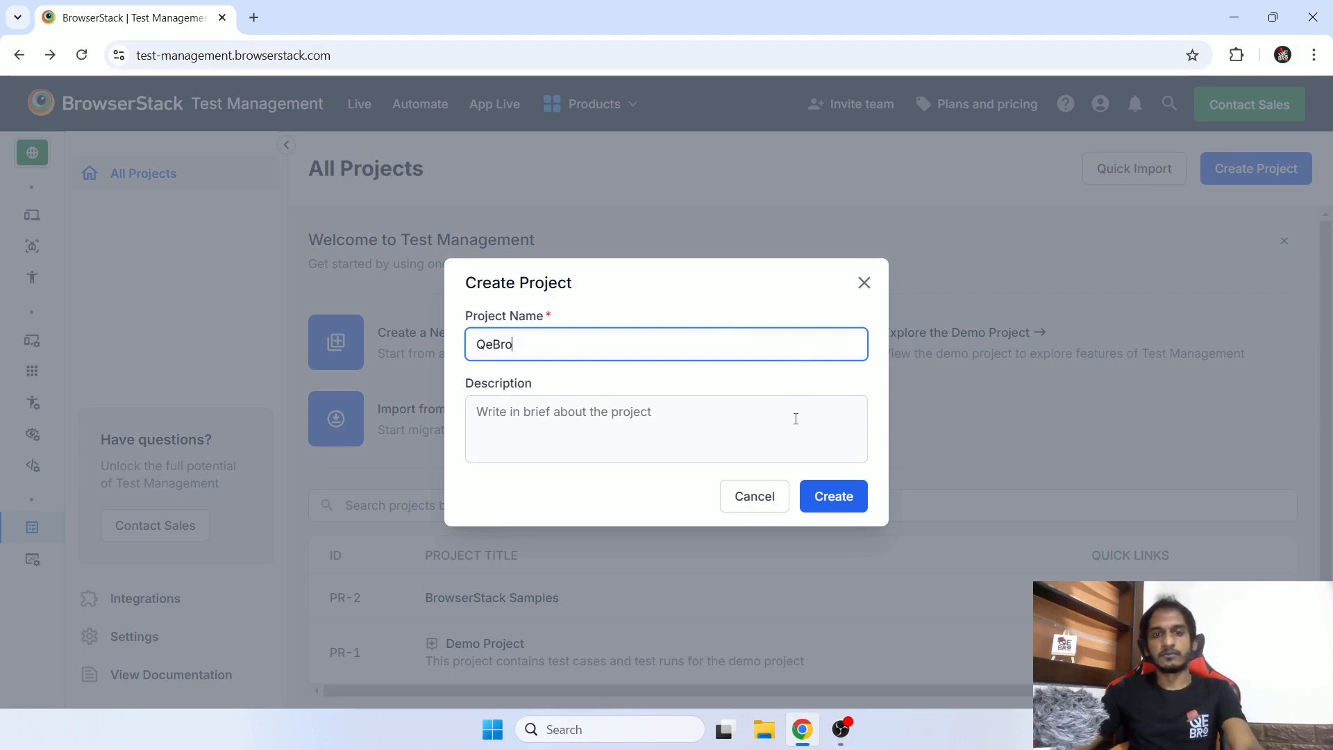
click(674, 431)
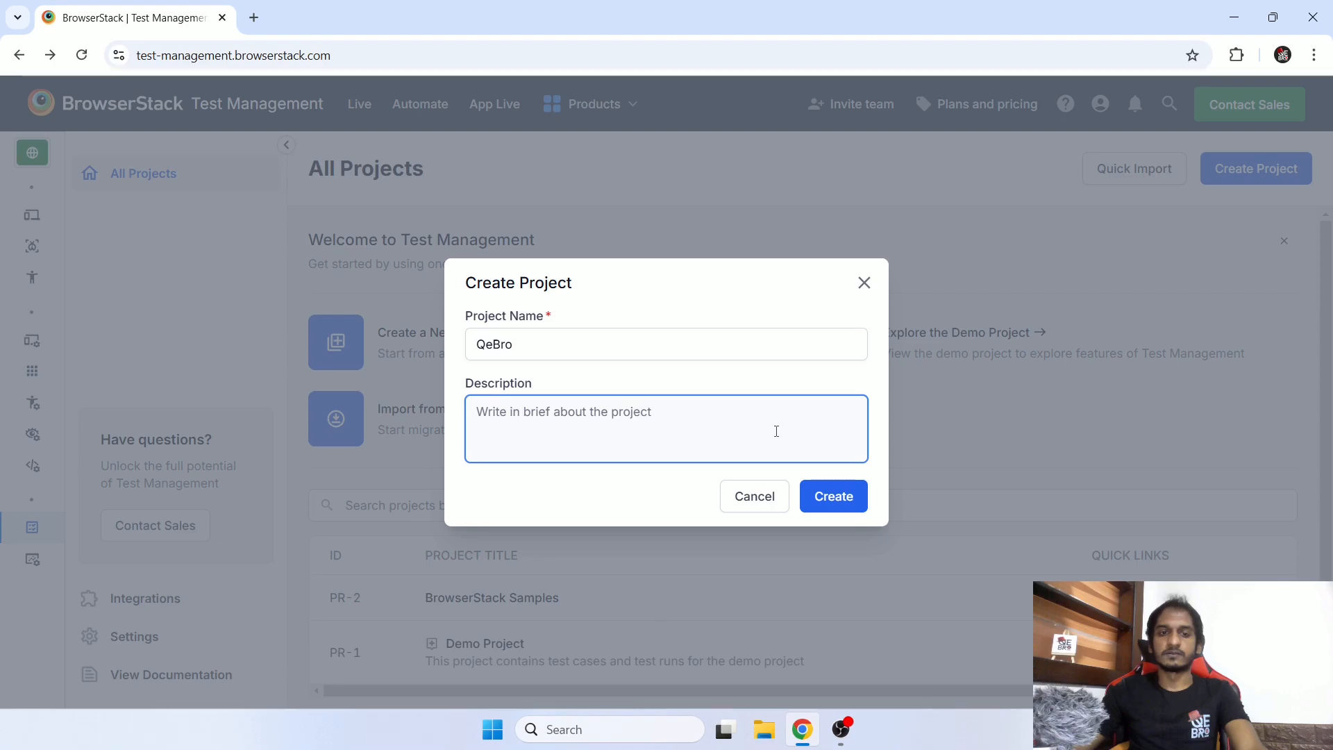
click(836, 508)
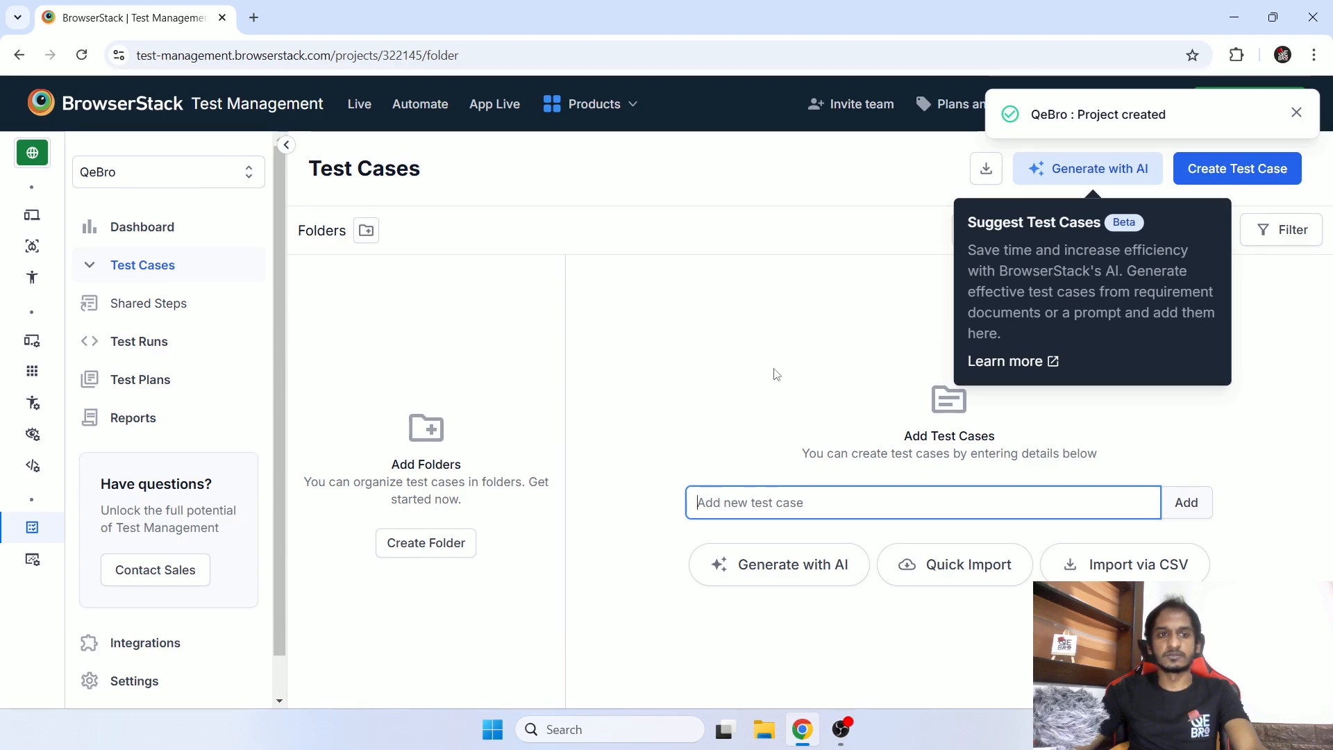
click(1296, 112)
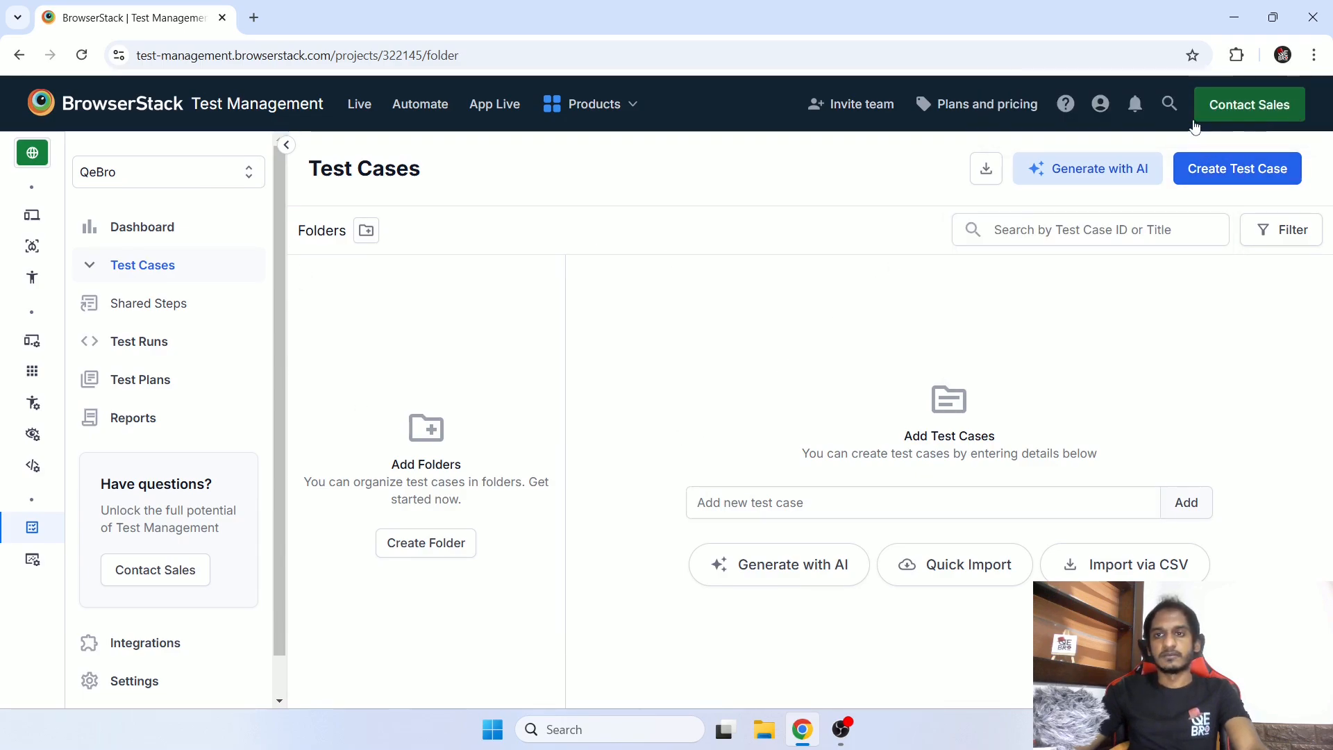
- Review the QeBro project's dashboard charts from the test run widgets through to the logged defects
click(144, 229)
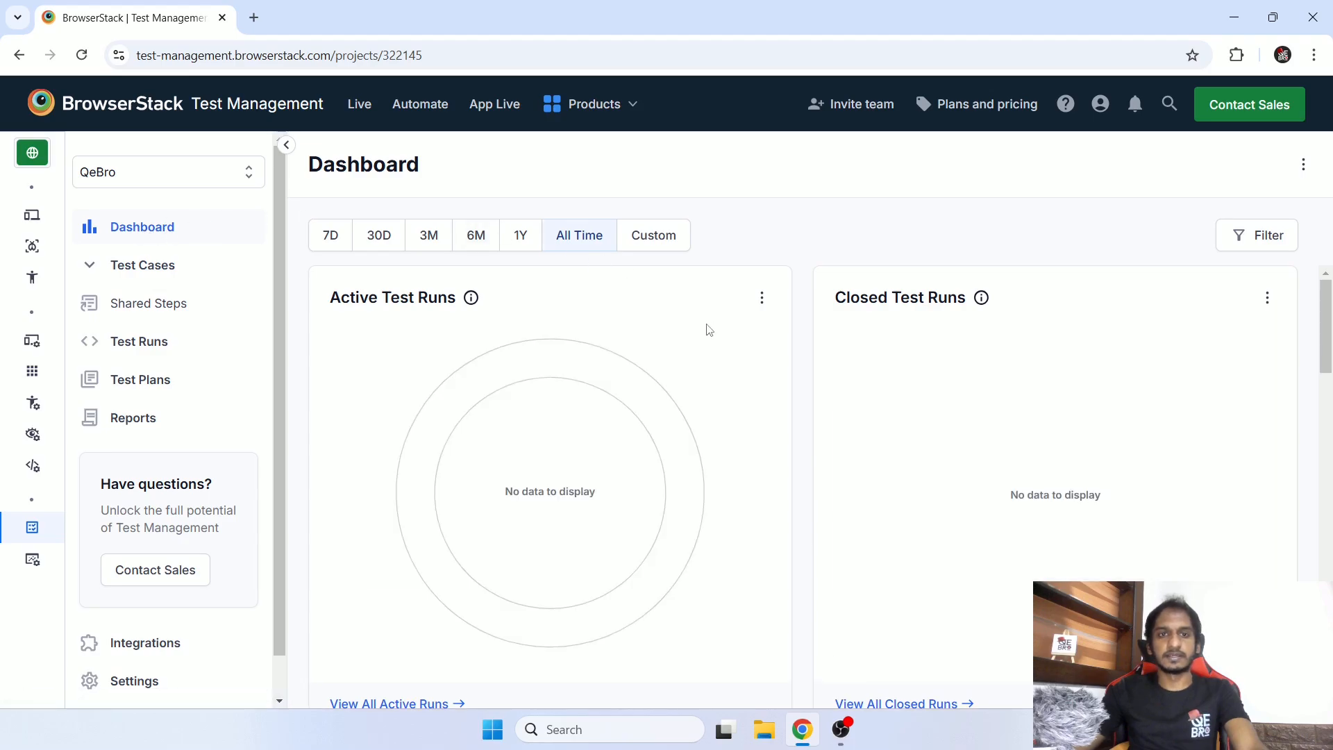
scroll(768, 364, down, 5)
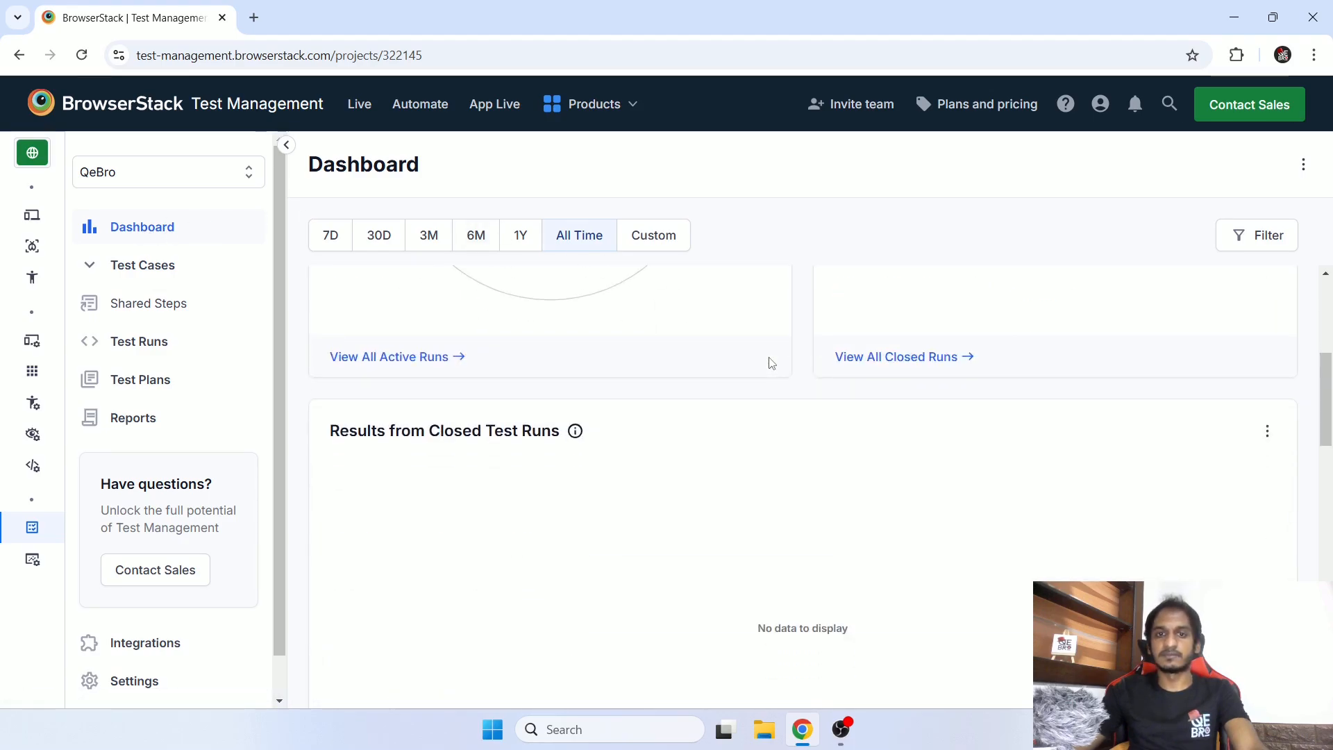
scroll(771, 364, down, 15)
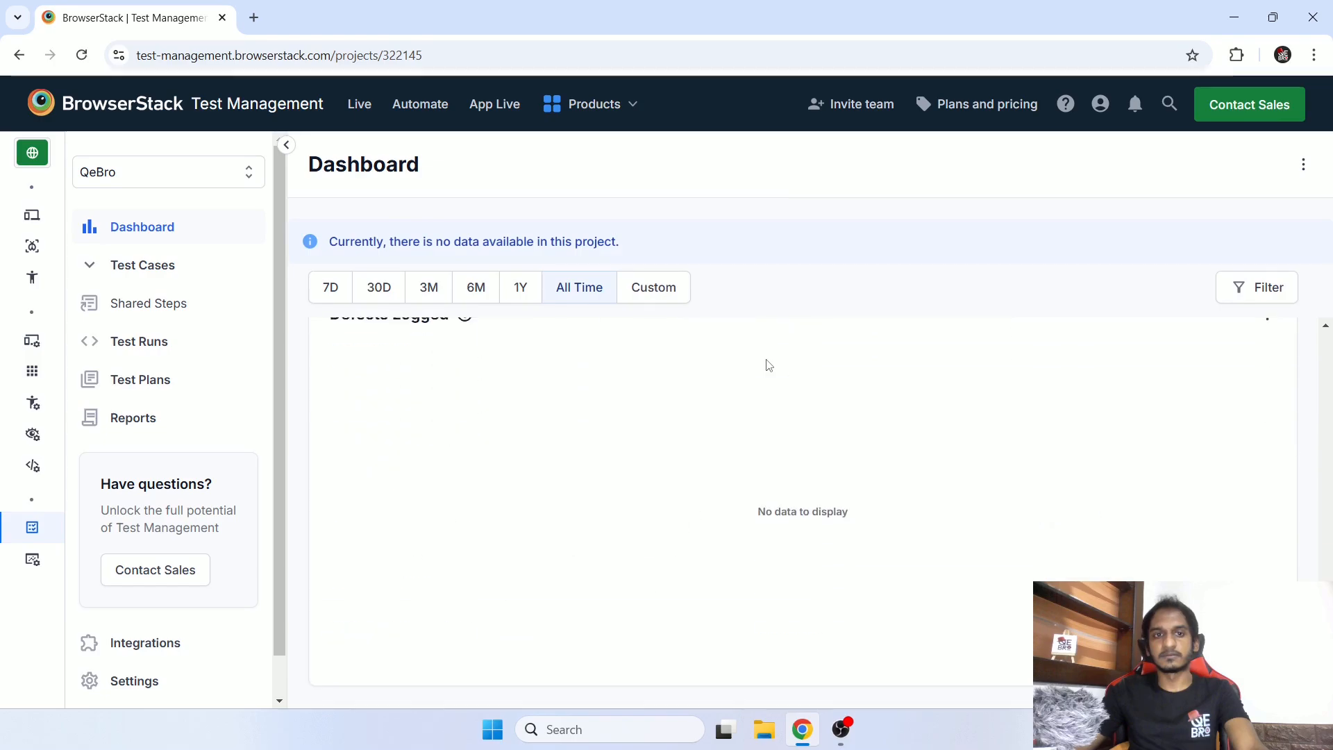
scroll(768, 365, up, 10)
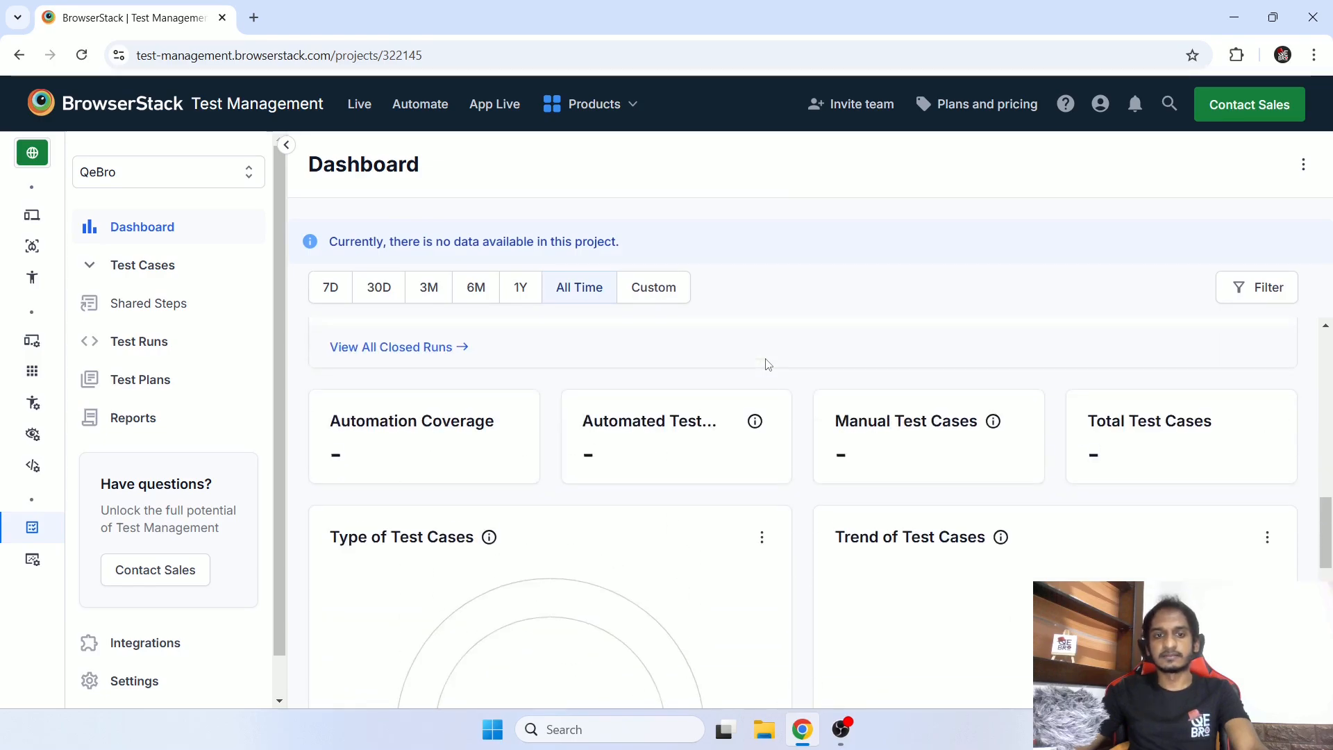
scroll(767, 364, up, 6)
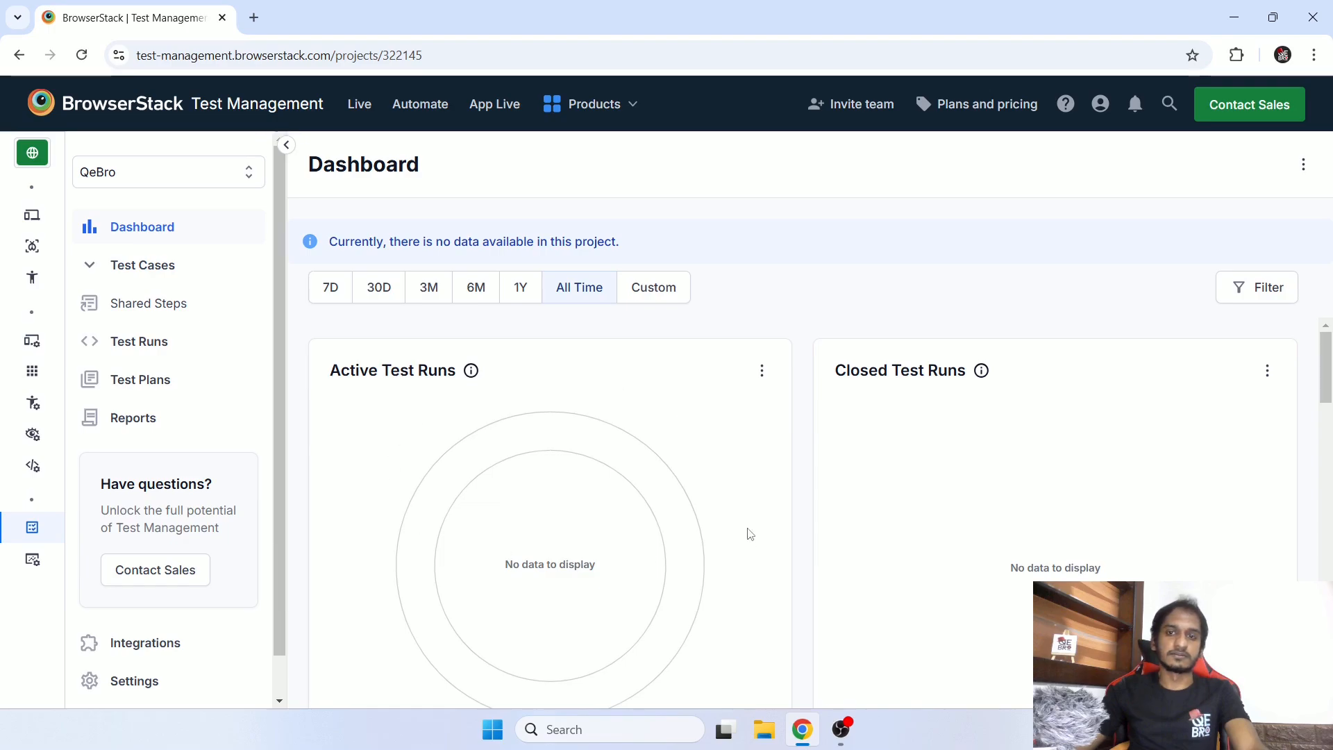
- Look through the project's Shared Steps, Test Runs, Test Plans and Reports pages
click(193, 311)
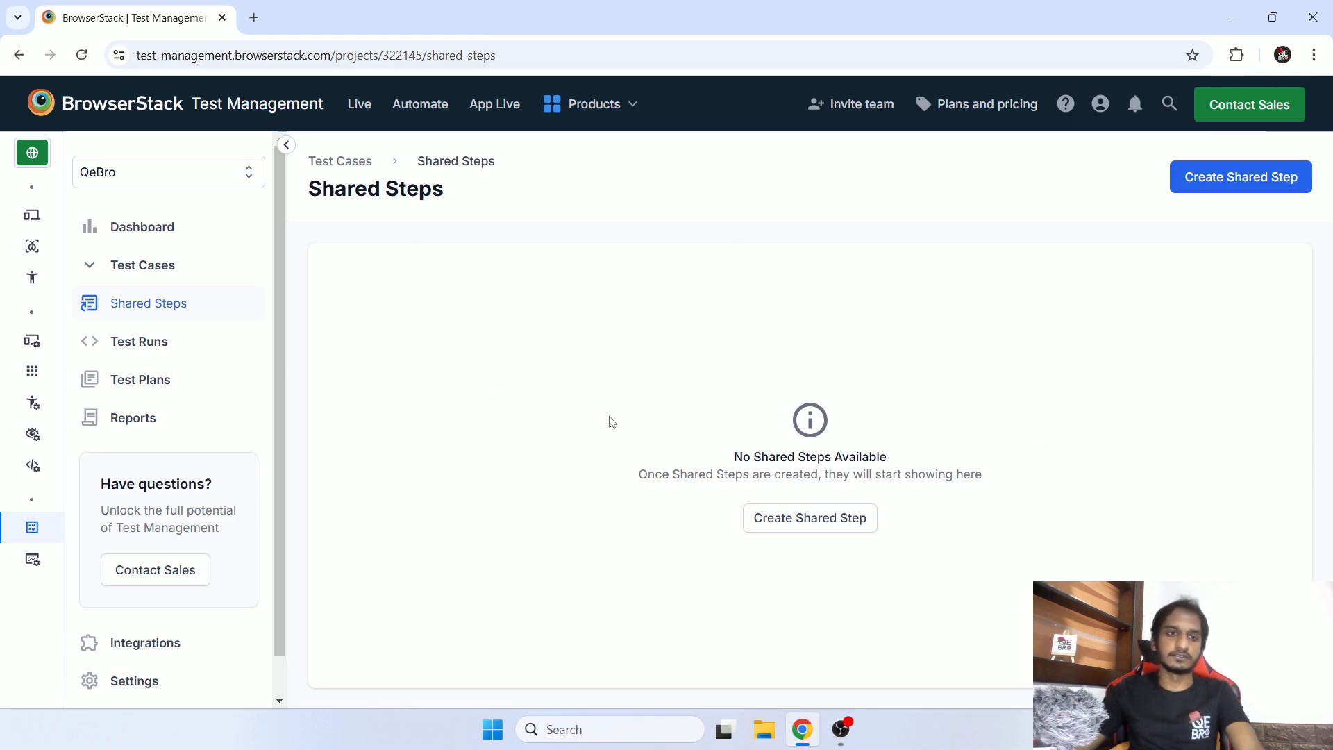
click(192, 342)
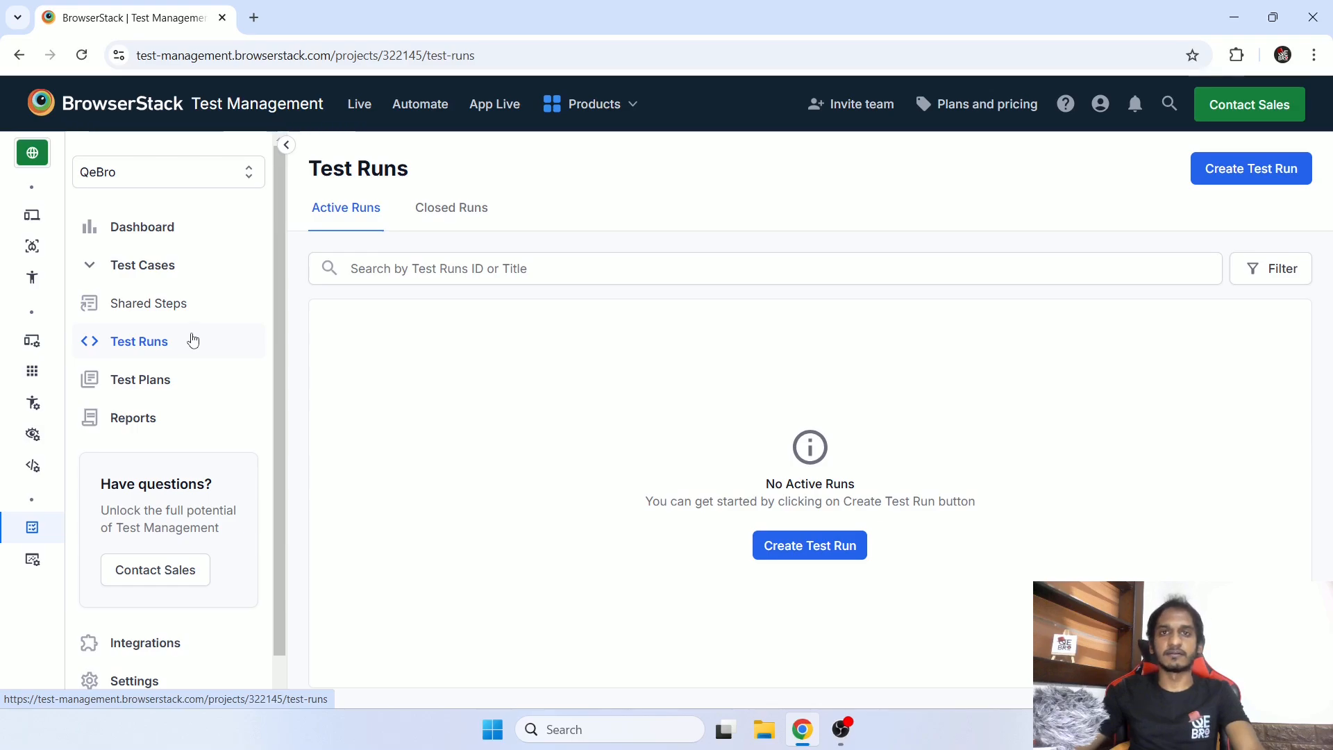
scroll(192, 340, down, 1)
click(147, 338)
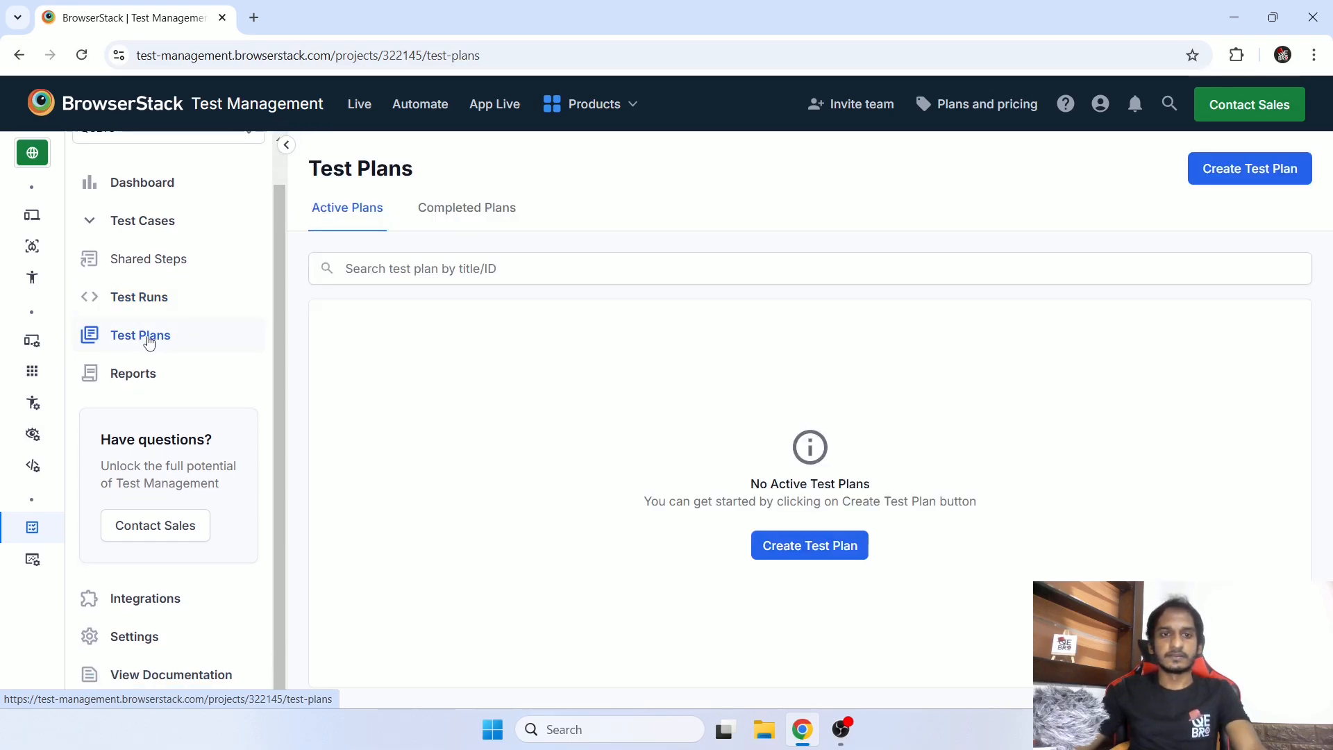
click(150, 378)
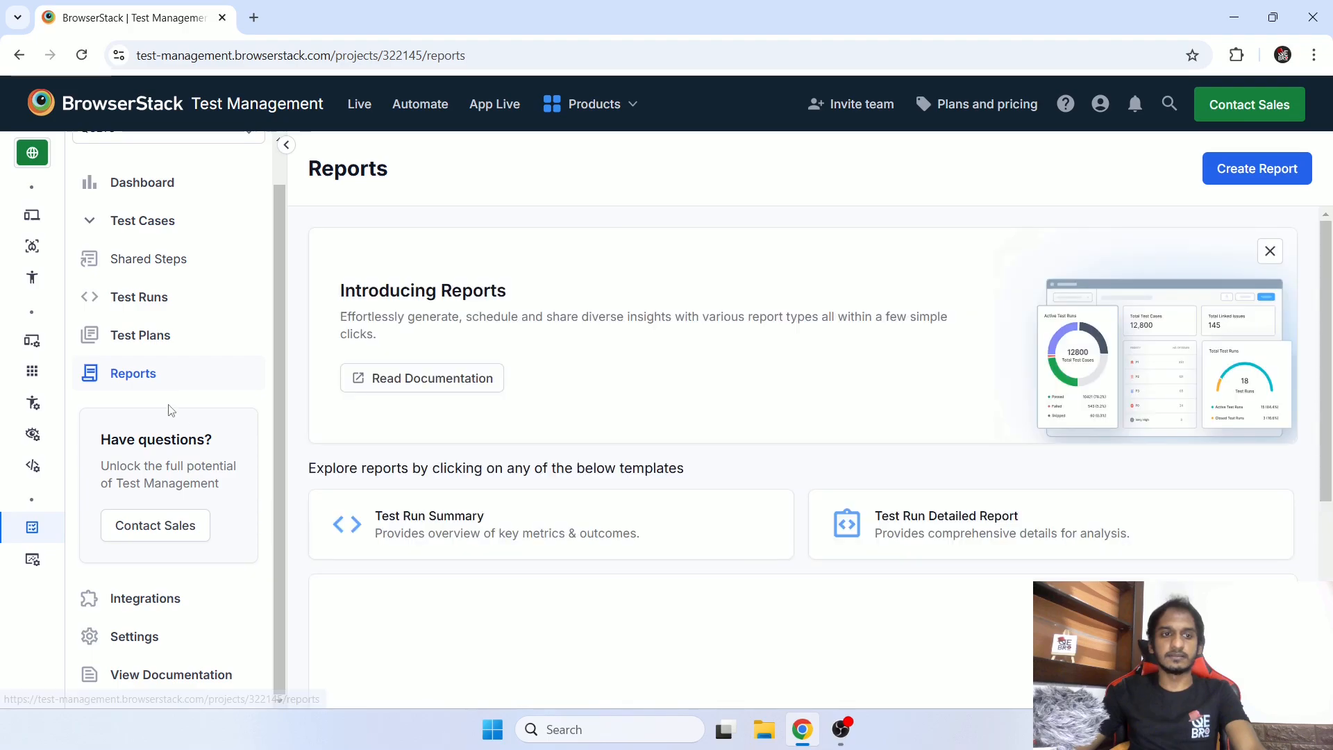
scroll(248, 535, up, 1)
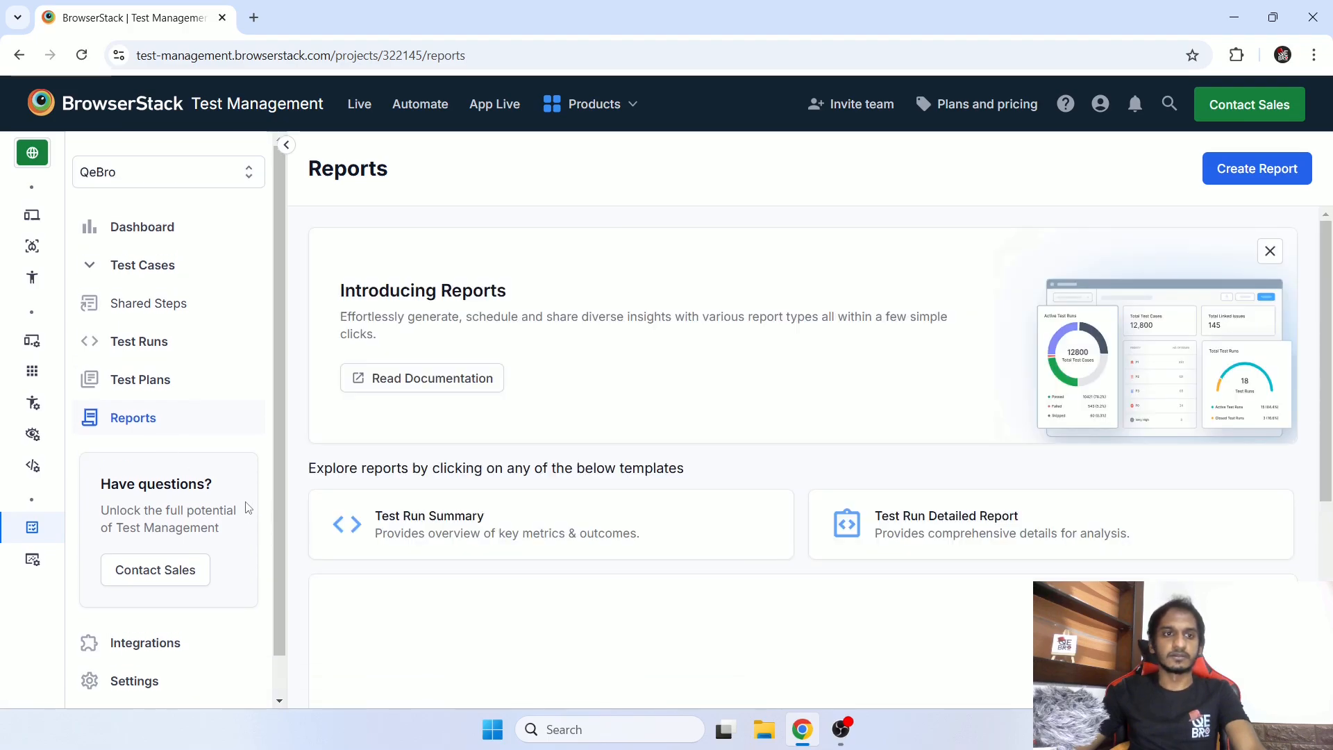
- Start a new shared step titled "Login" in the QeBro project
click(150, 306)
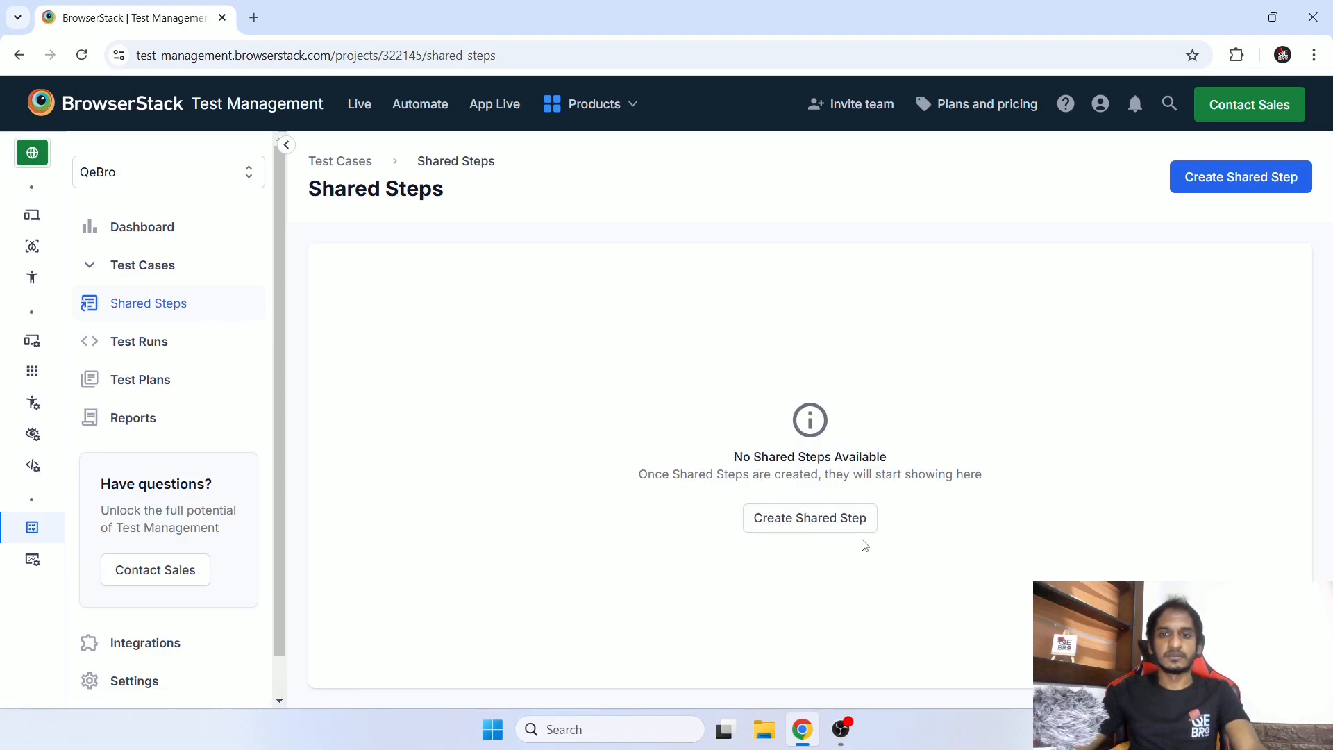
click(830, 520)
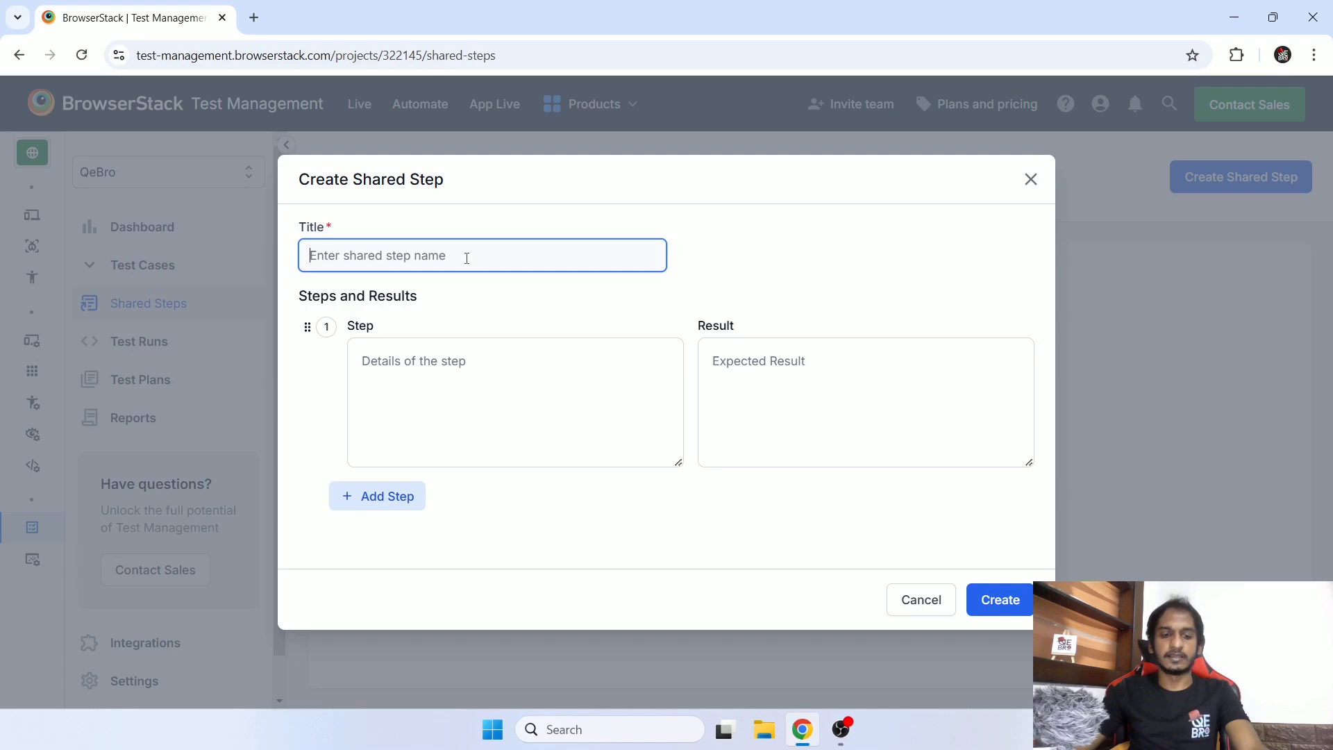
text(Login)
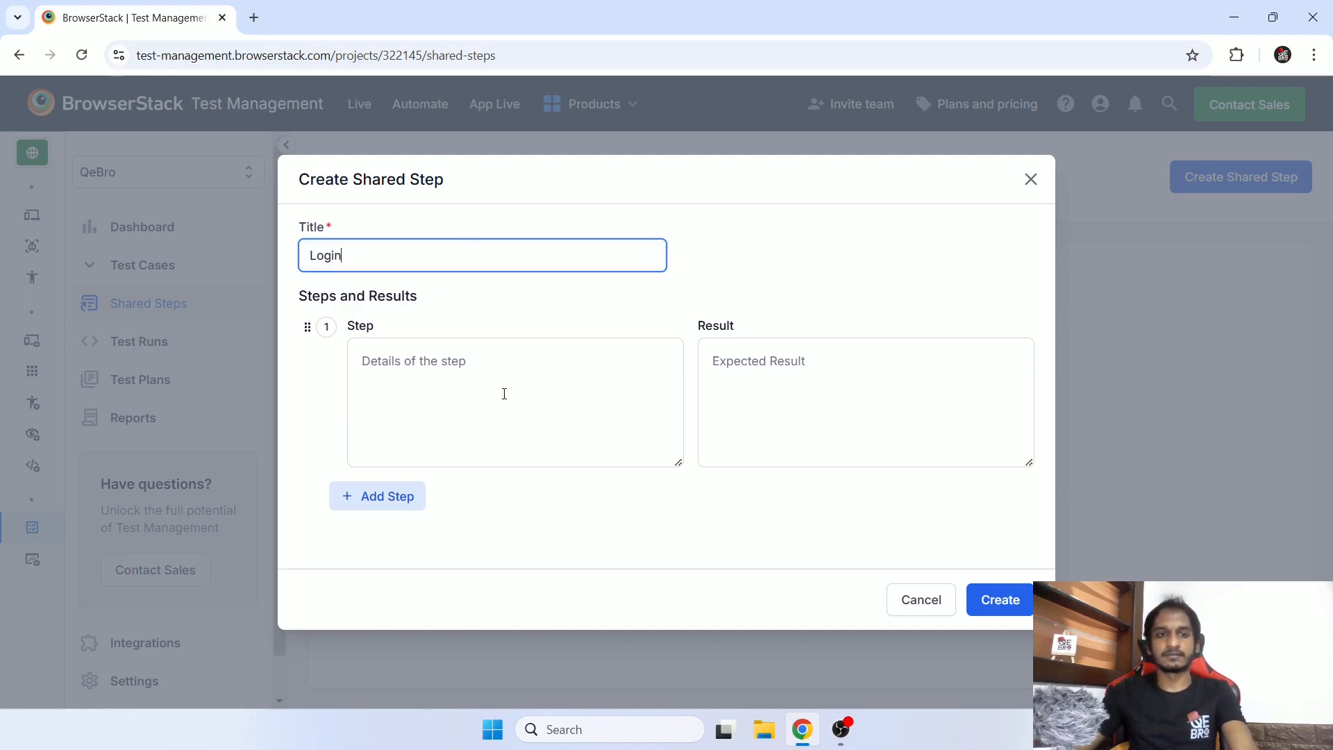
- Fill in the first step as "Go to browserstack.com" with the expected result "Website should load"
click(486, 410)
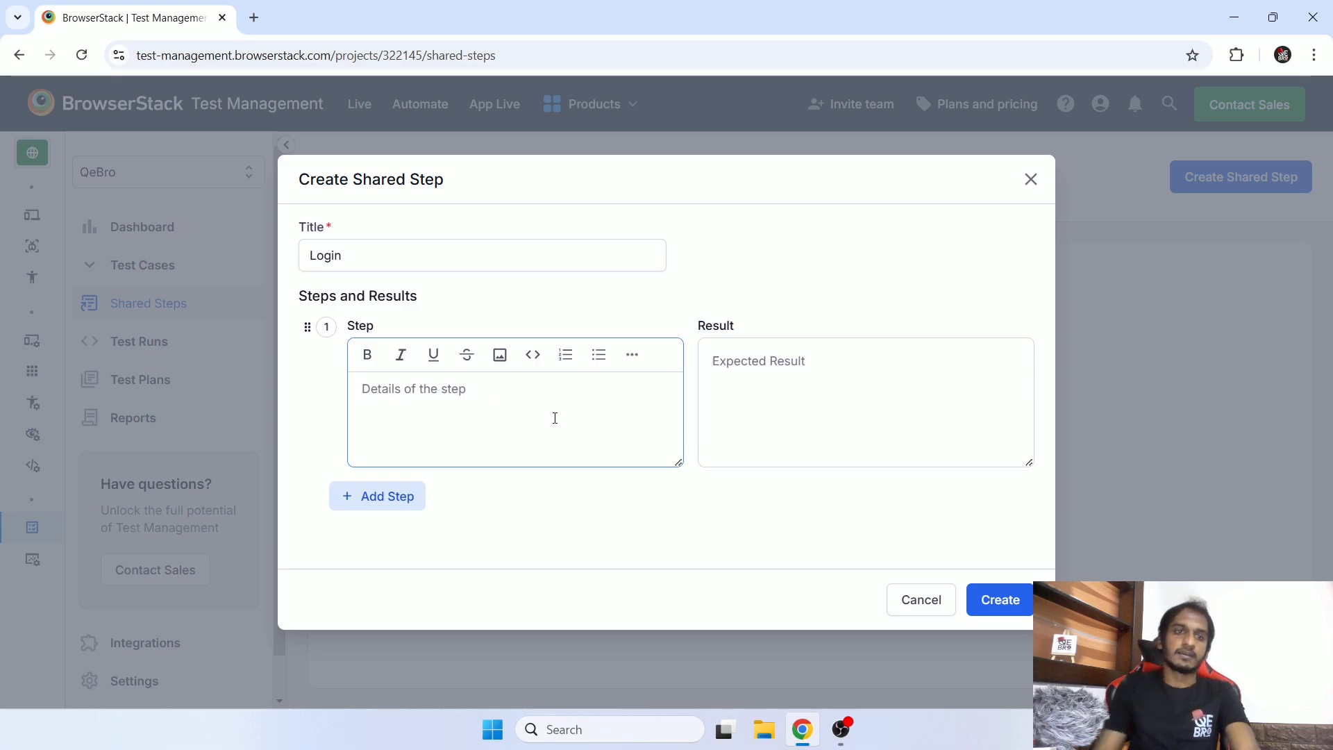
text(Go to )
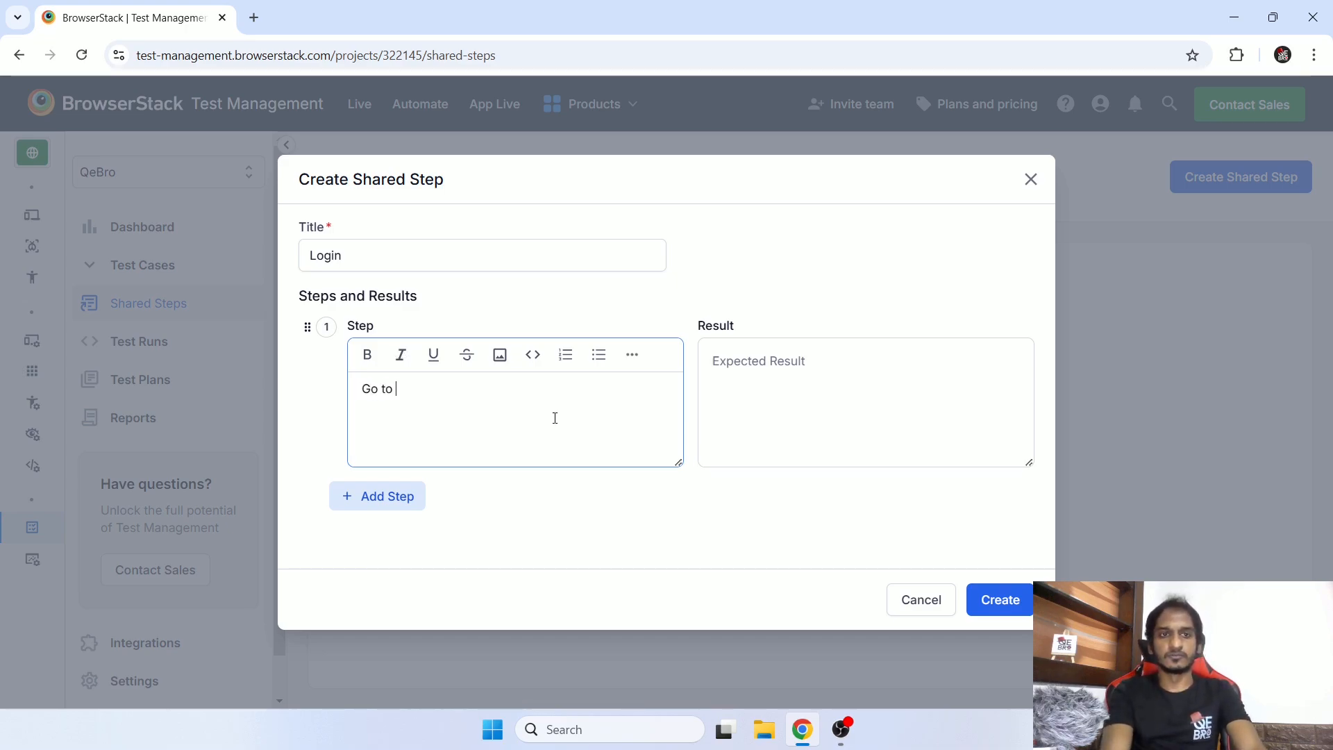
text(browsersta)
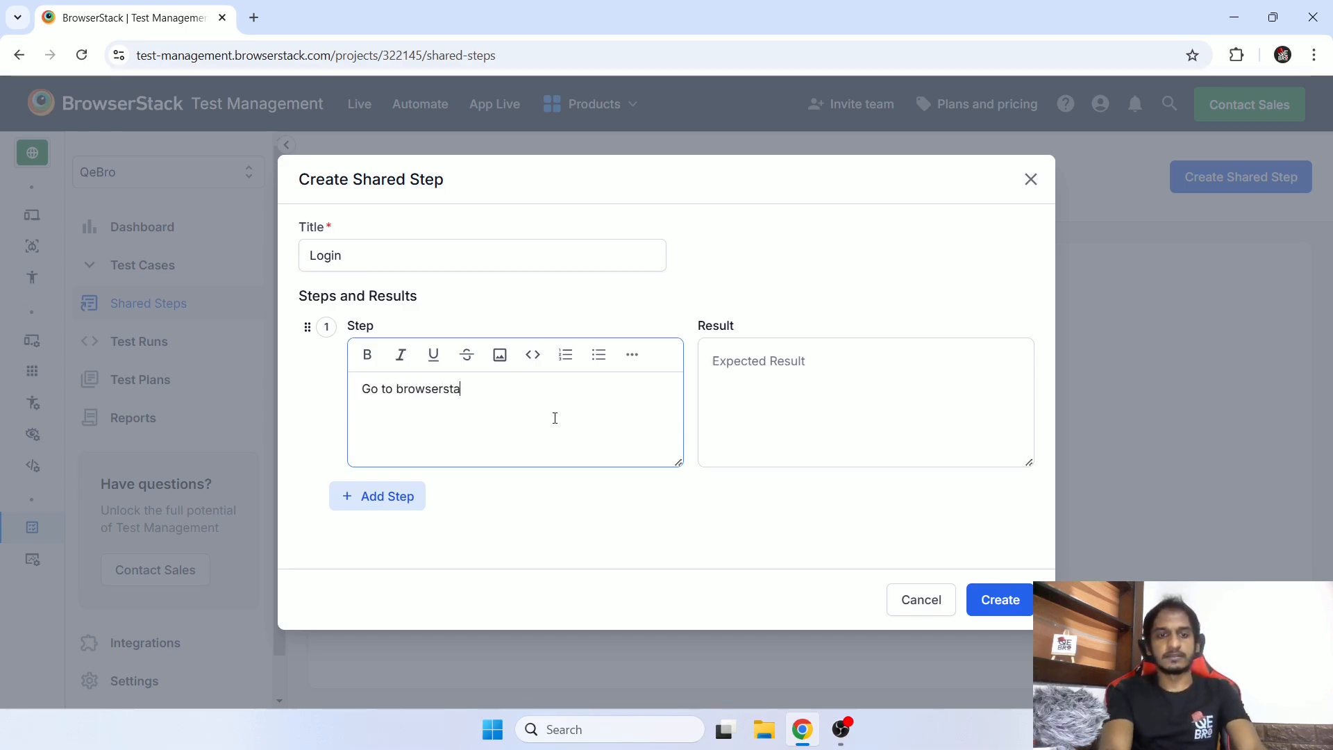
text(ck.com)
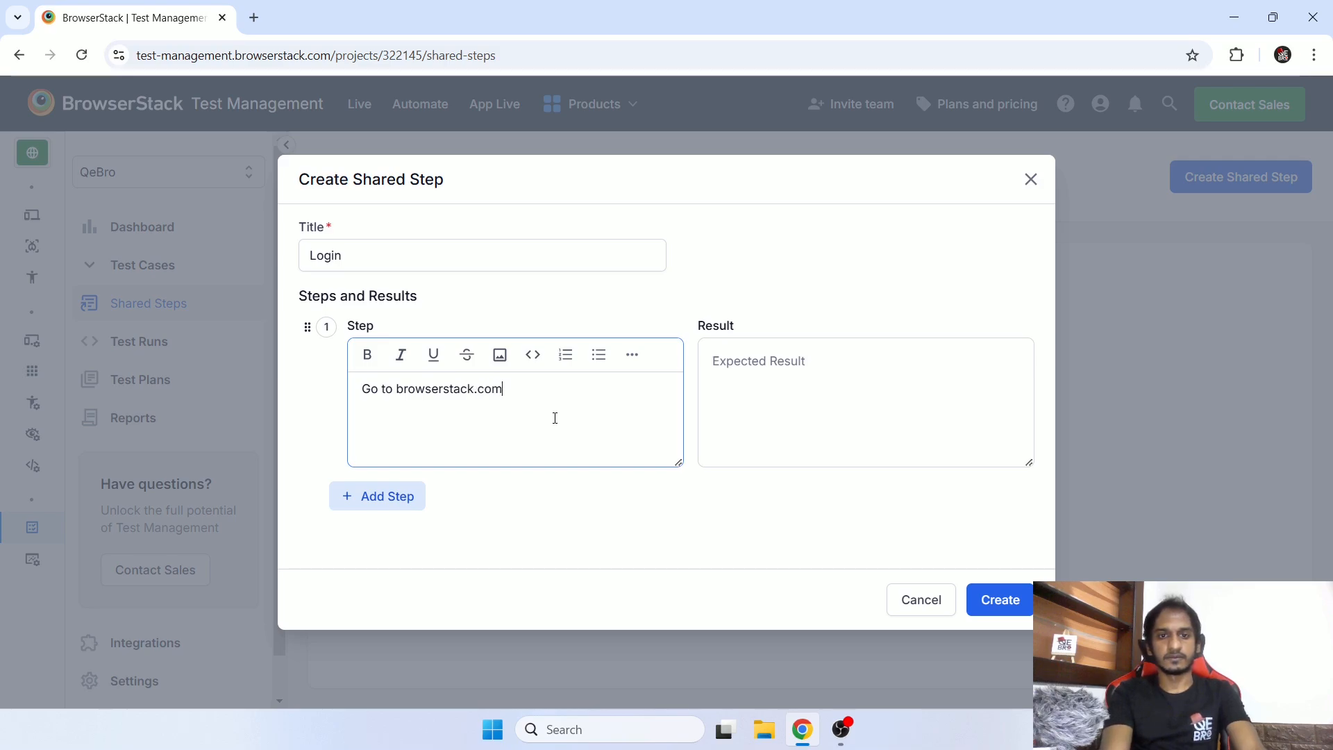
click(752, 426)
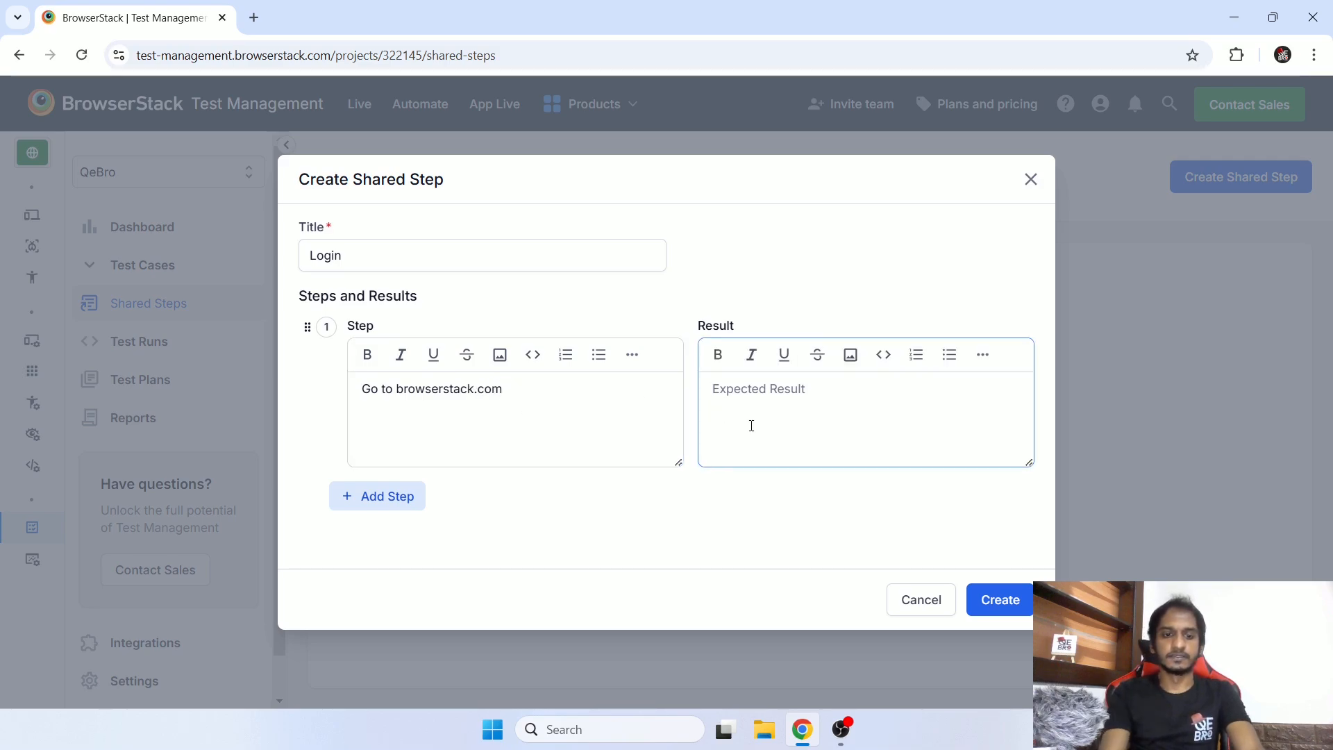
text(Websit)
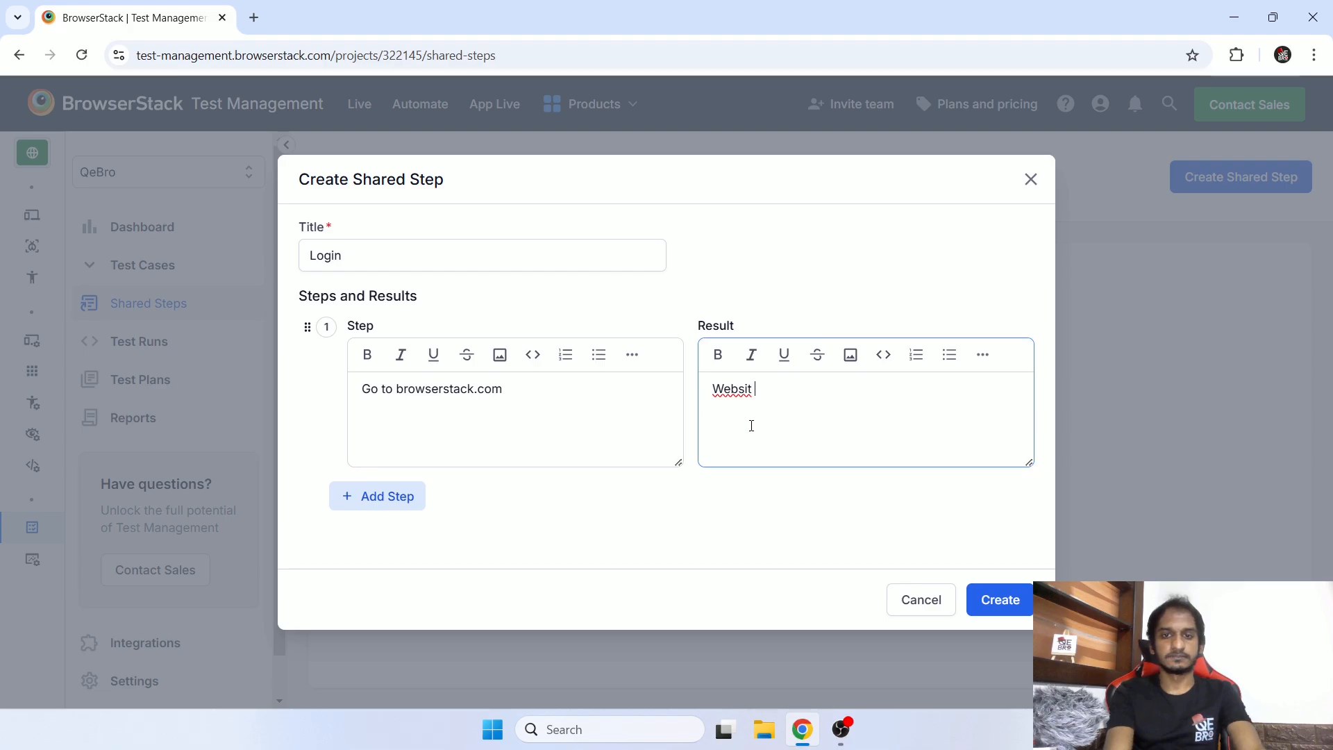
text(e should )
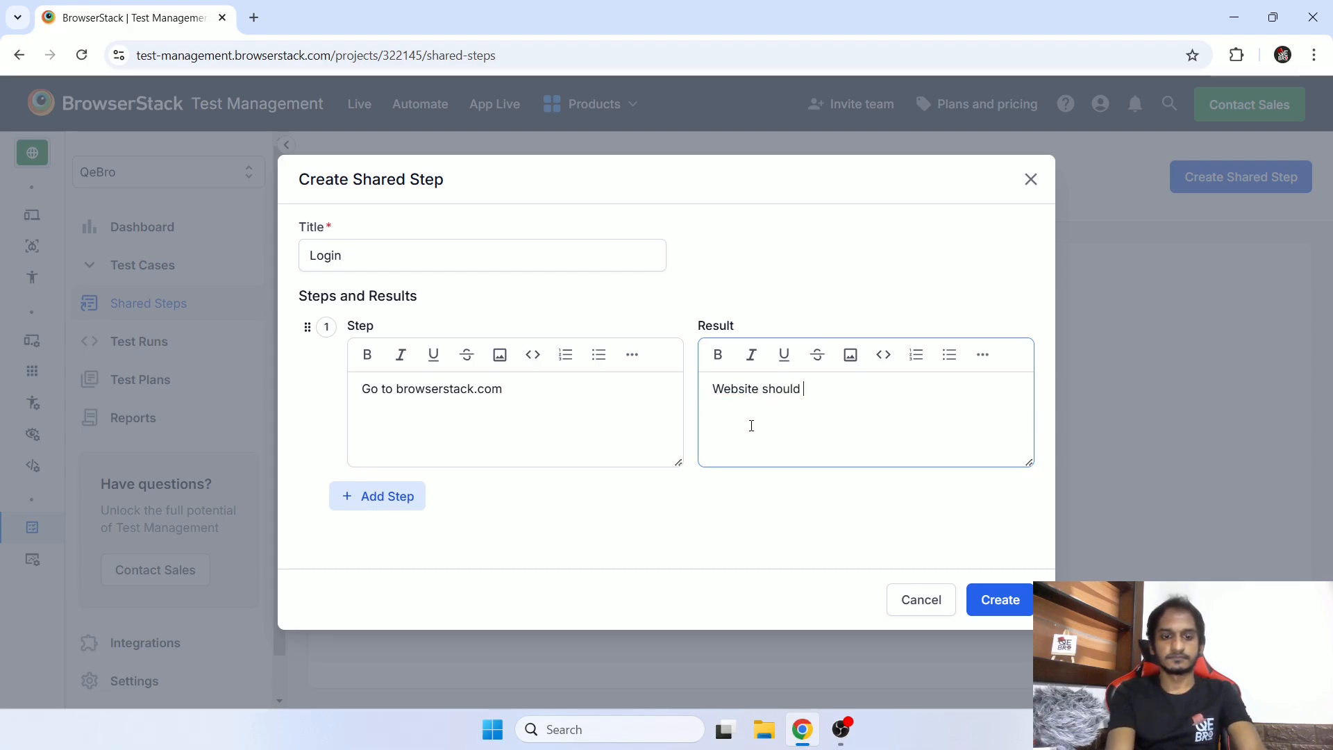
text(load)
- Add a second step "Click on login" with the expected result "login page should load"
click(378, 496)
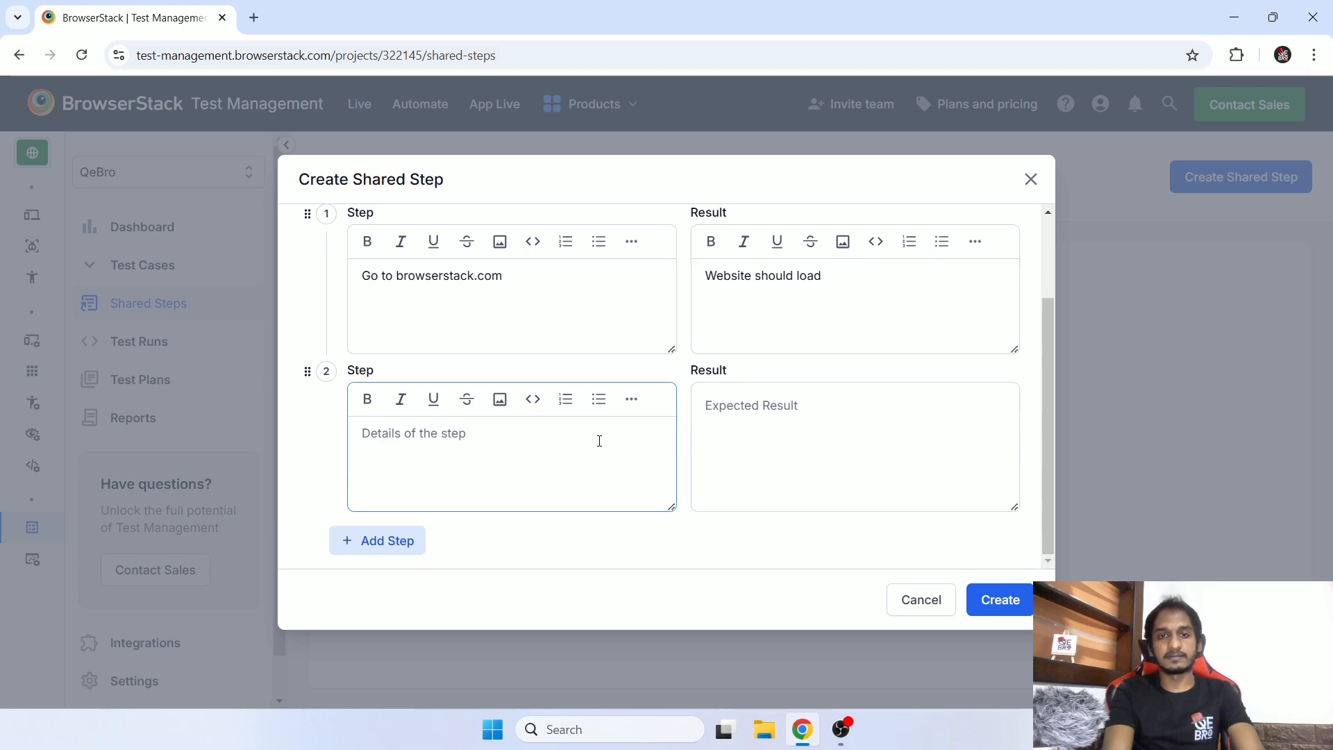
text(Clie)
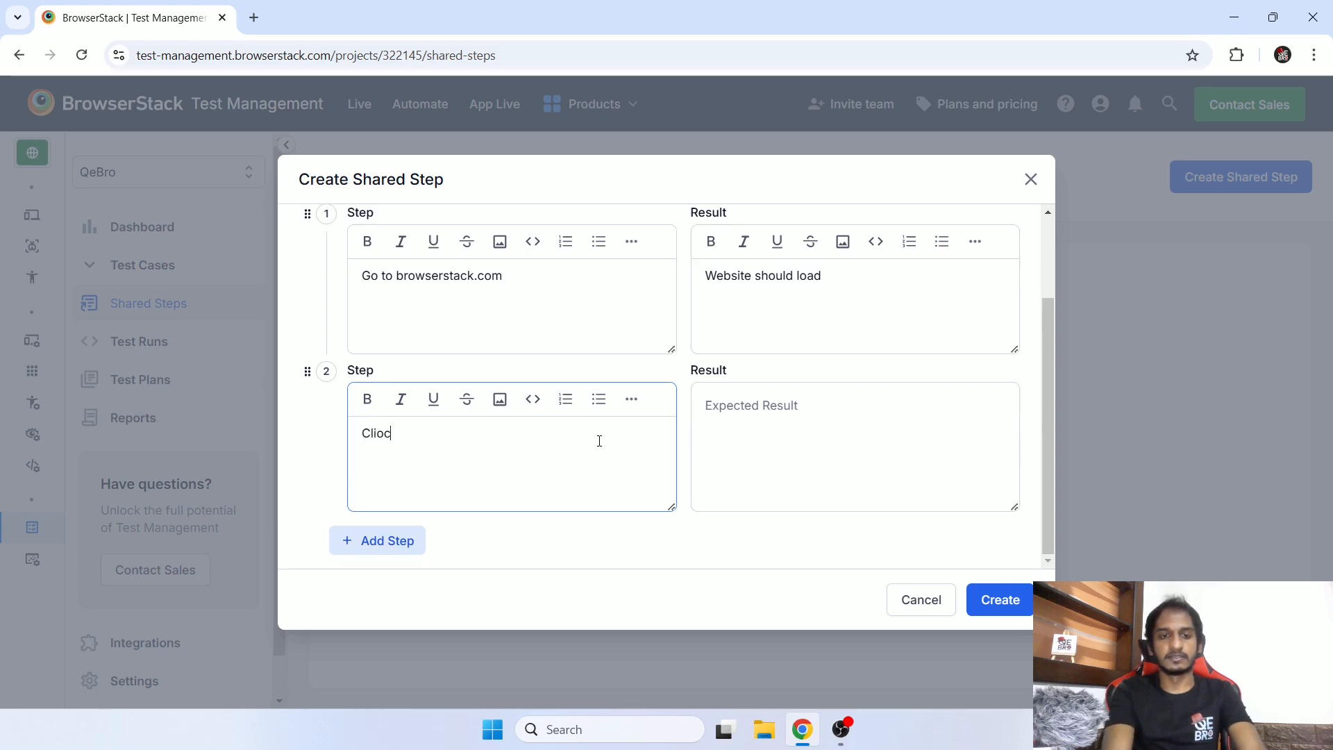
key(BackSpace)
text(ck on login)
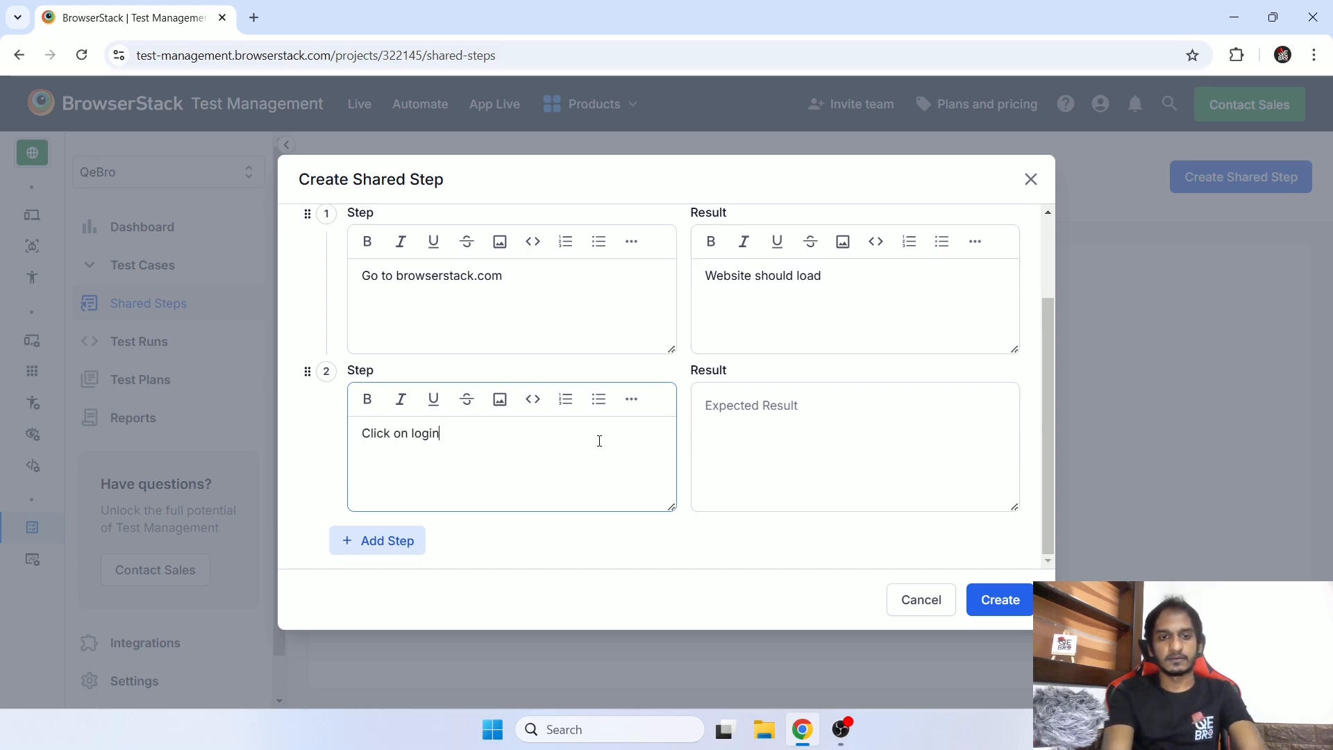
click(858, 458)
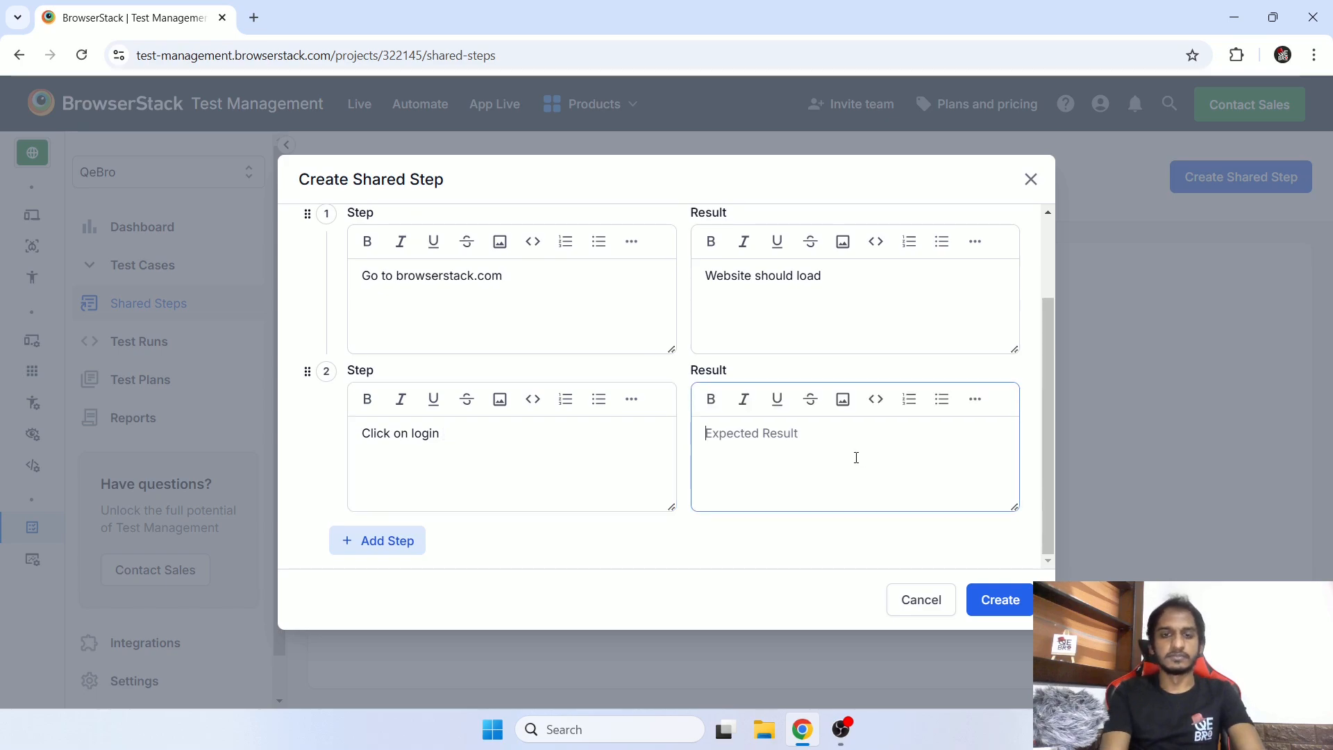
text(login page sho)
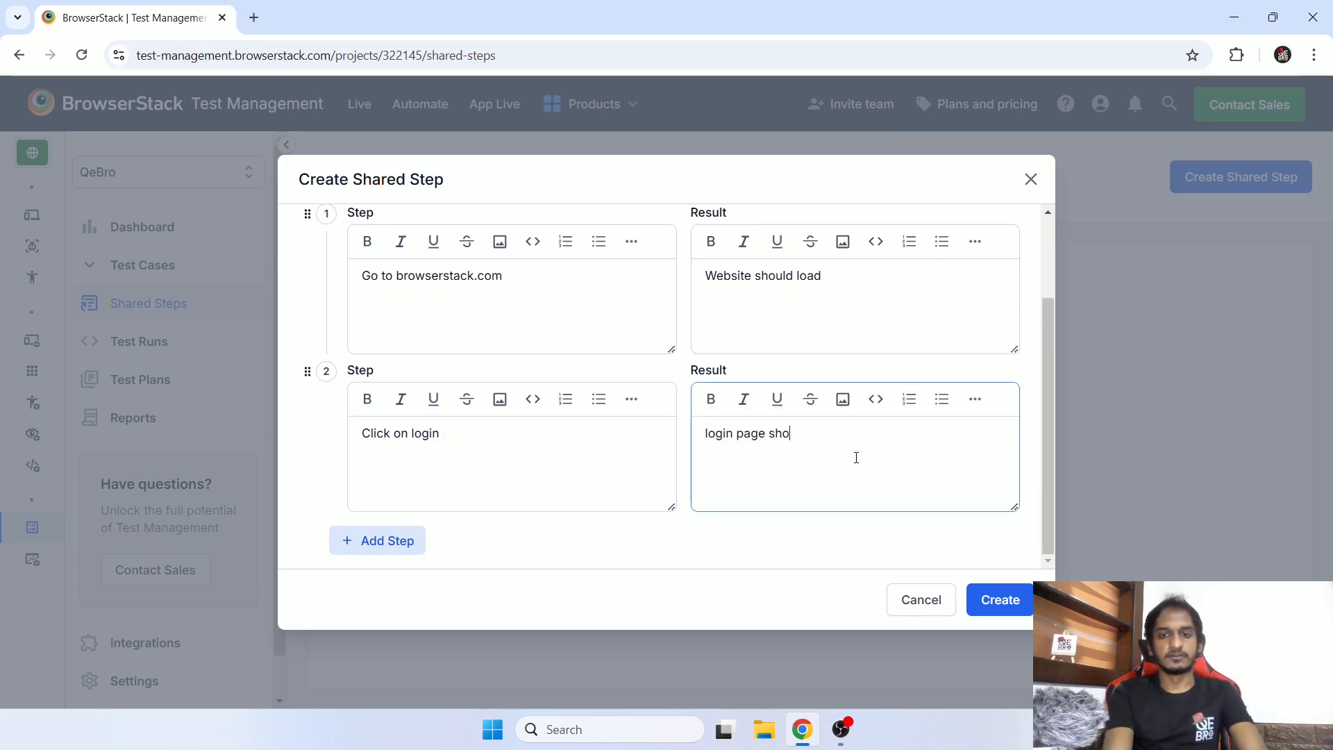
text(uld load)
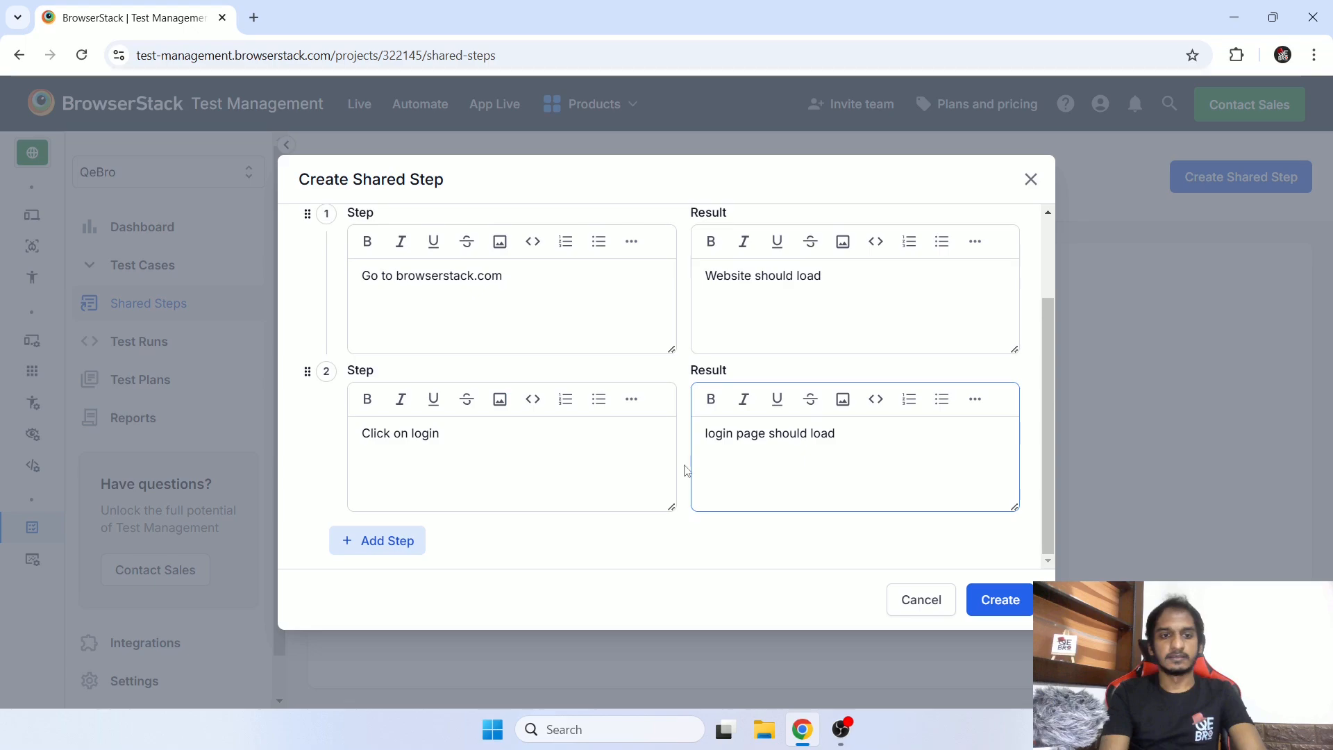
- Add a third step "Enter correct credentials and click login" with the expected result "go to home page", and create the shared step
click(386, 542)
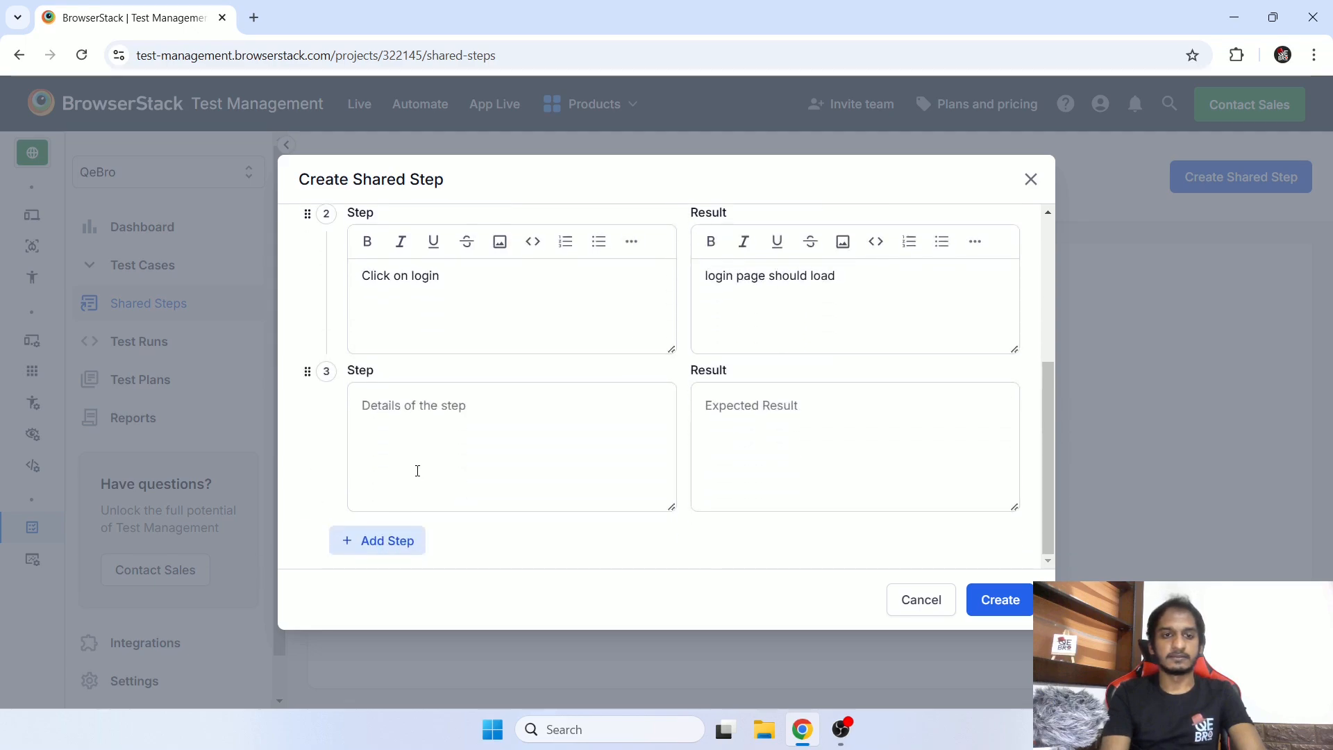
click(417, 471)
text(Enter)
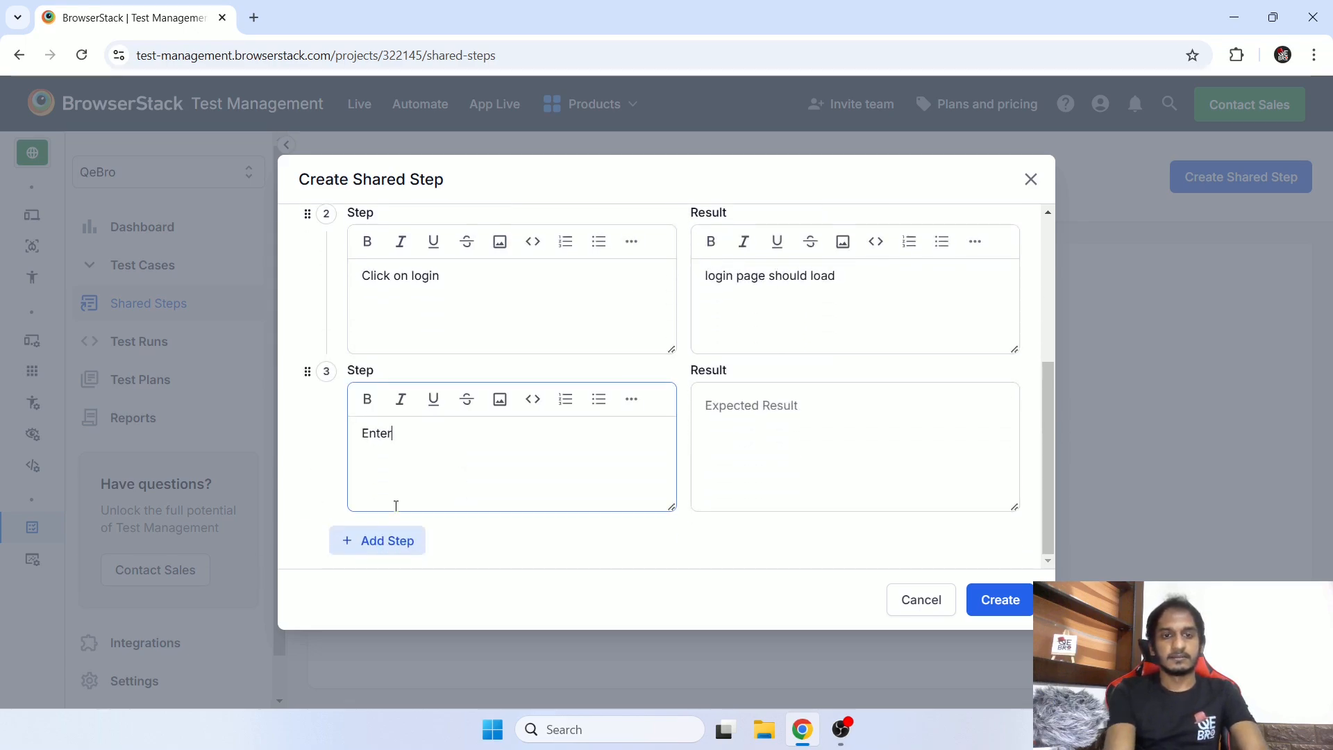
text( correct )
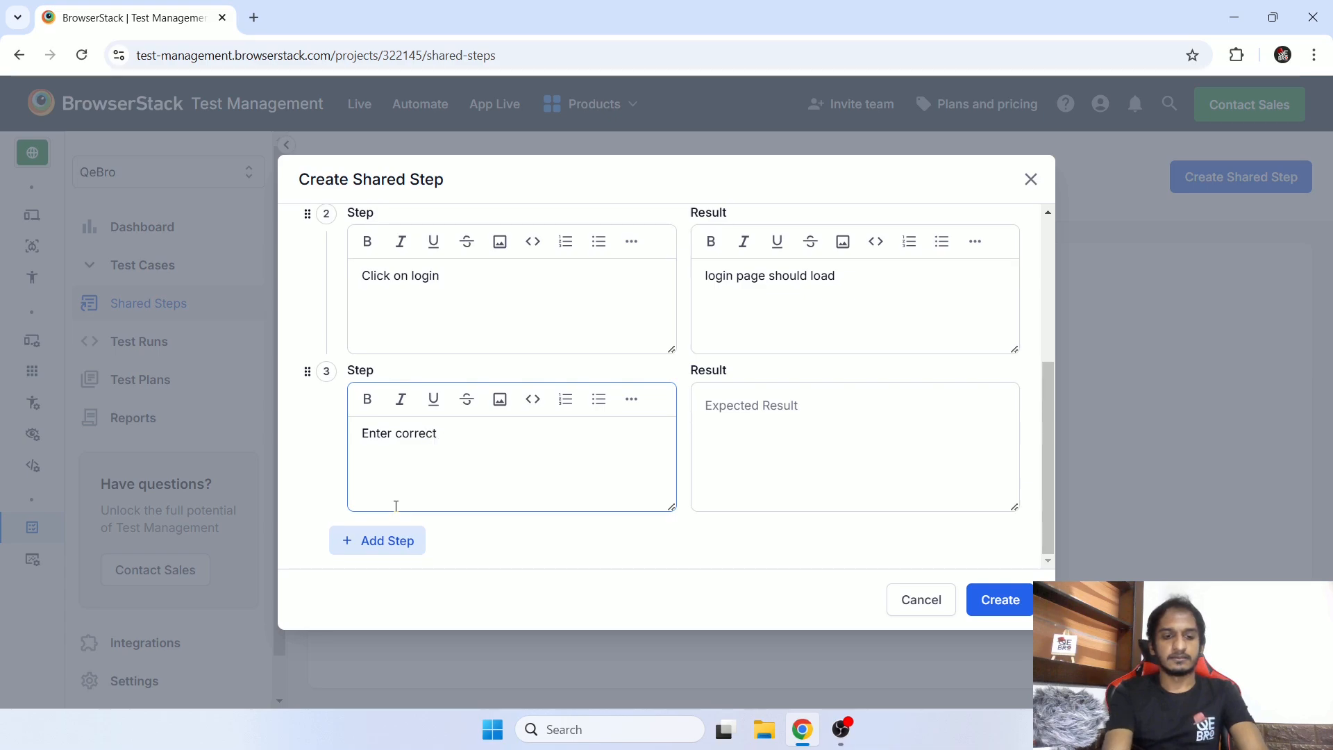
text(creden)
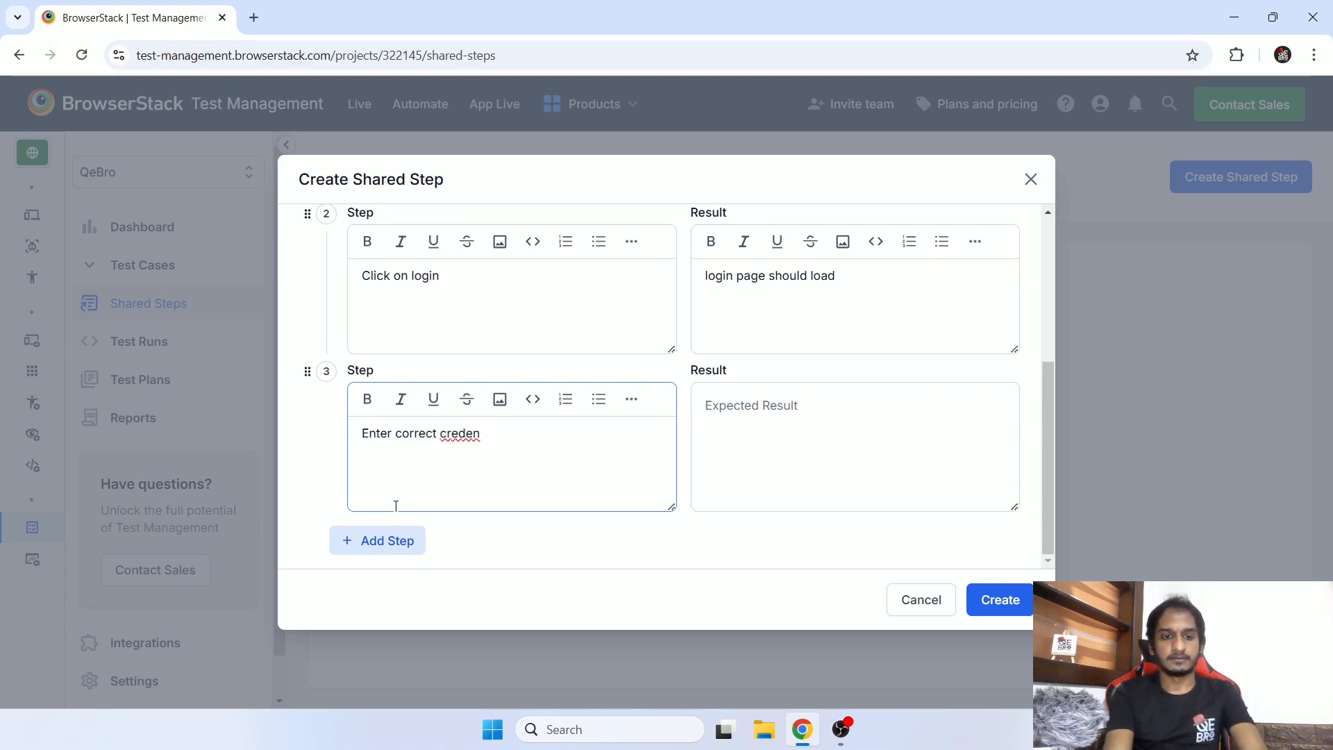
text(tials and click login)
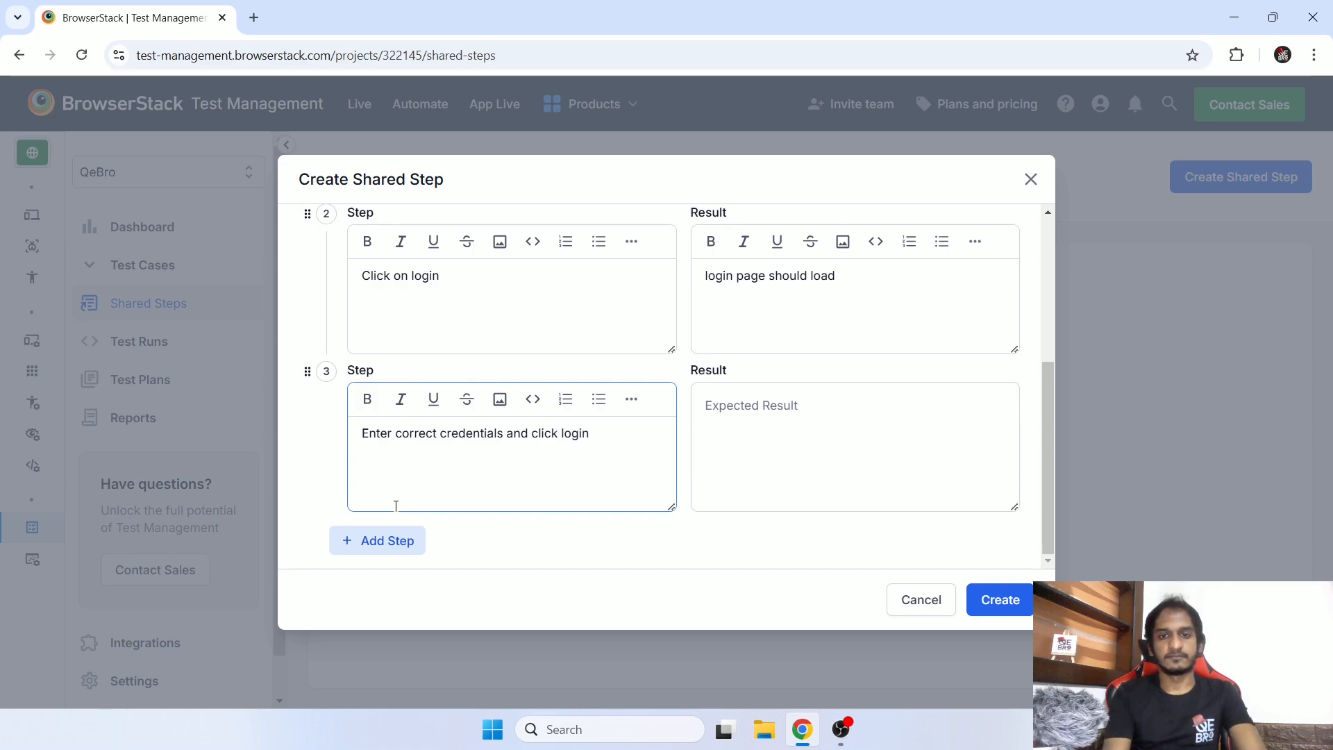
click(818, 466)
text(go )
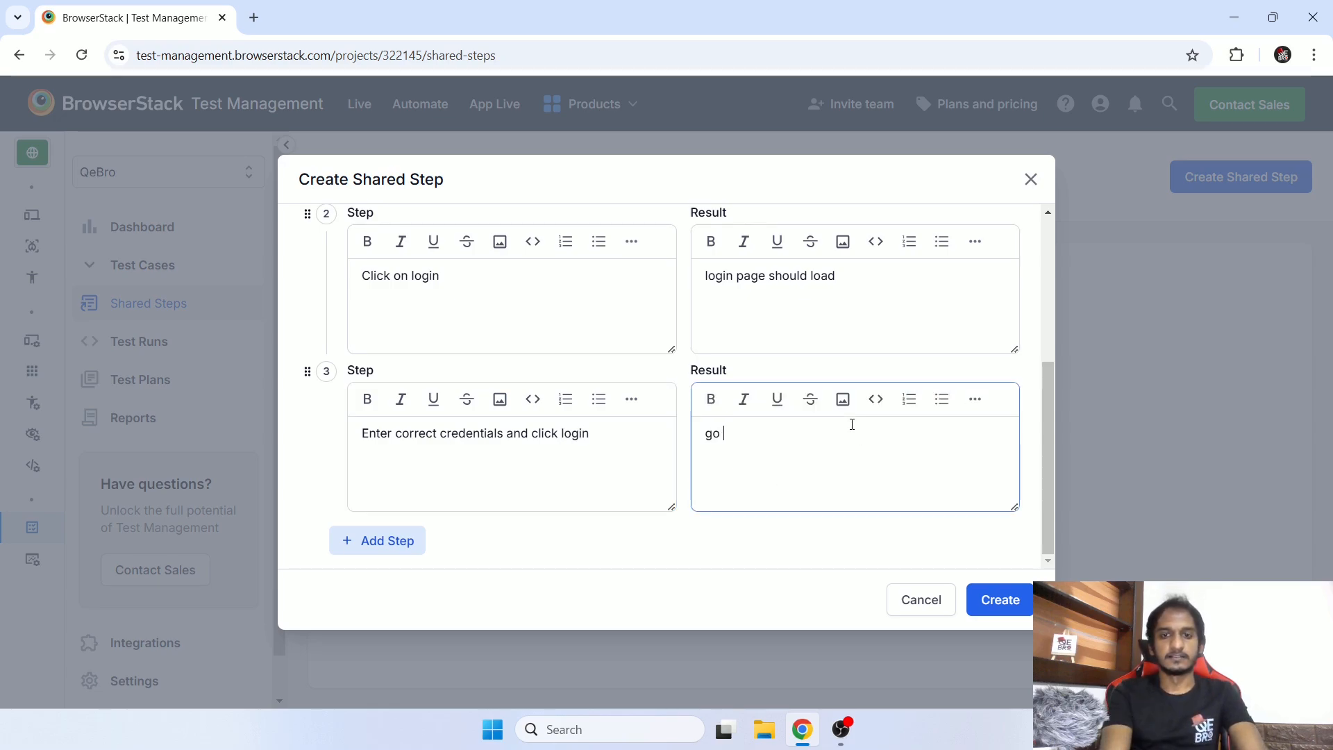
text(to home page)
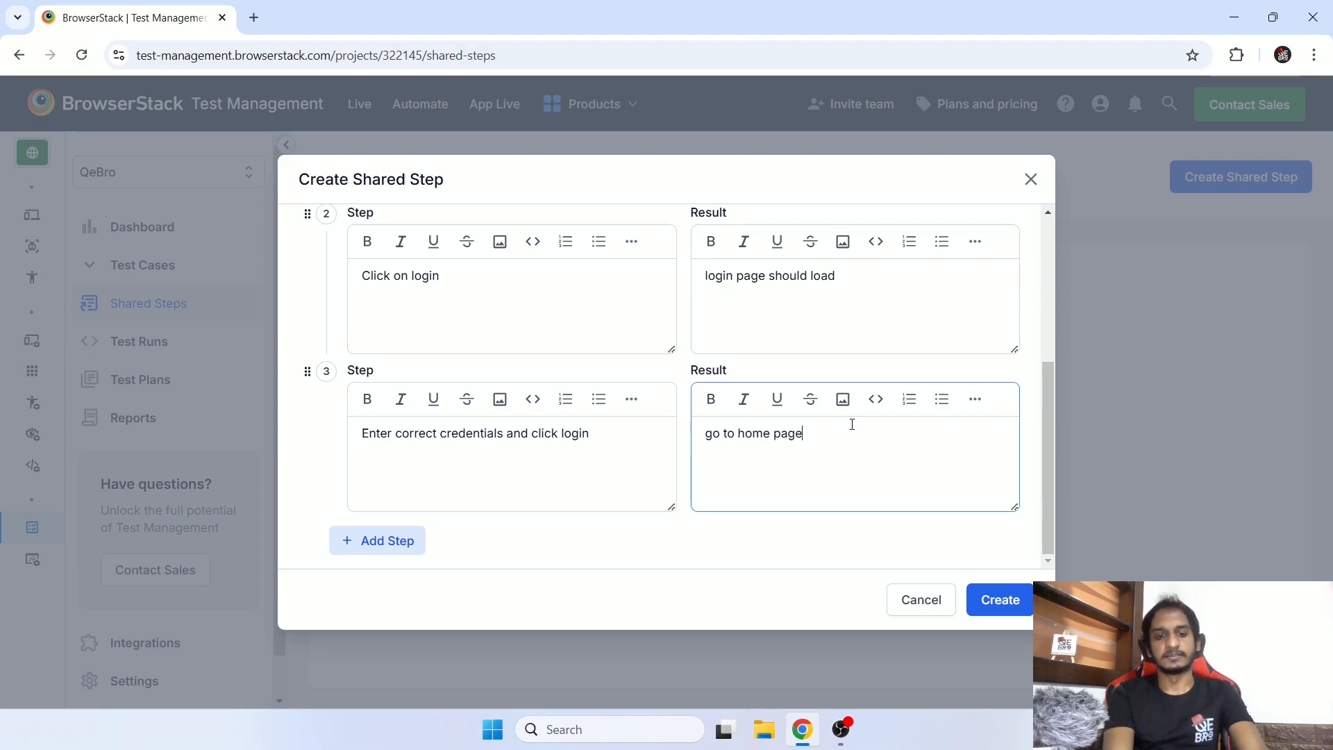
click(1014, 609)
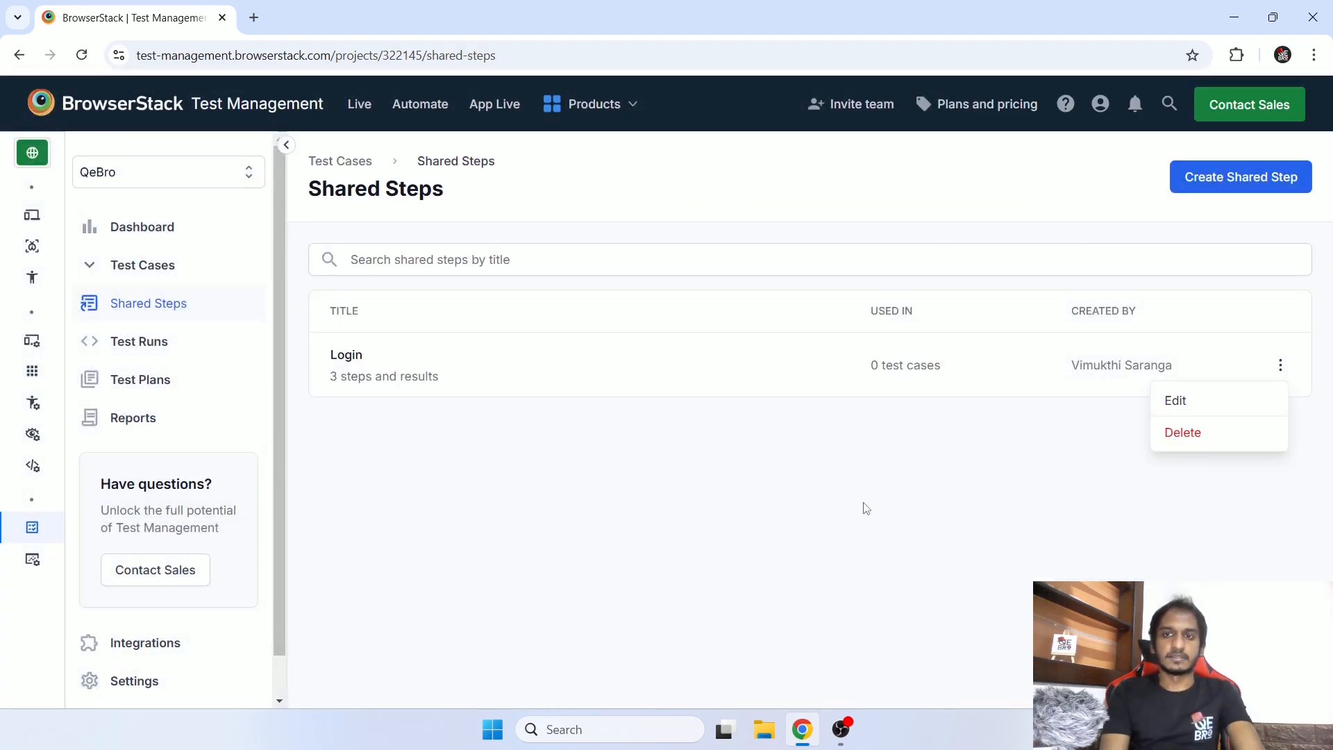
- Check which actions are available for the Login shared step without applying any
click(864, 506)
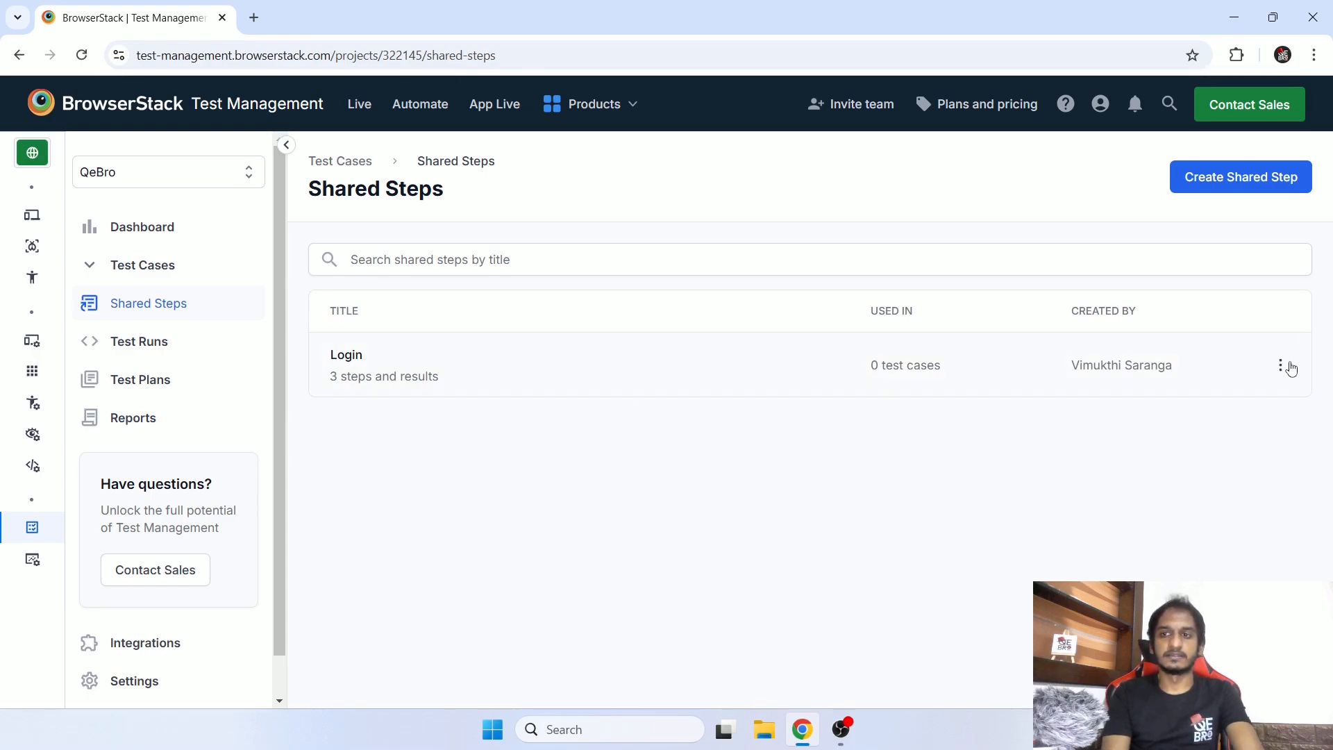
click(1282, 366)
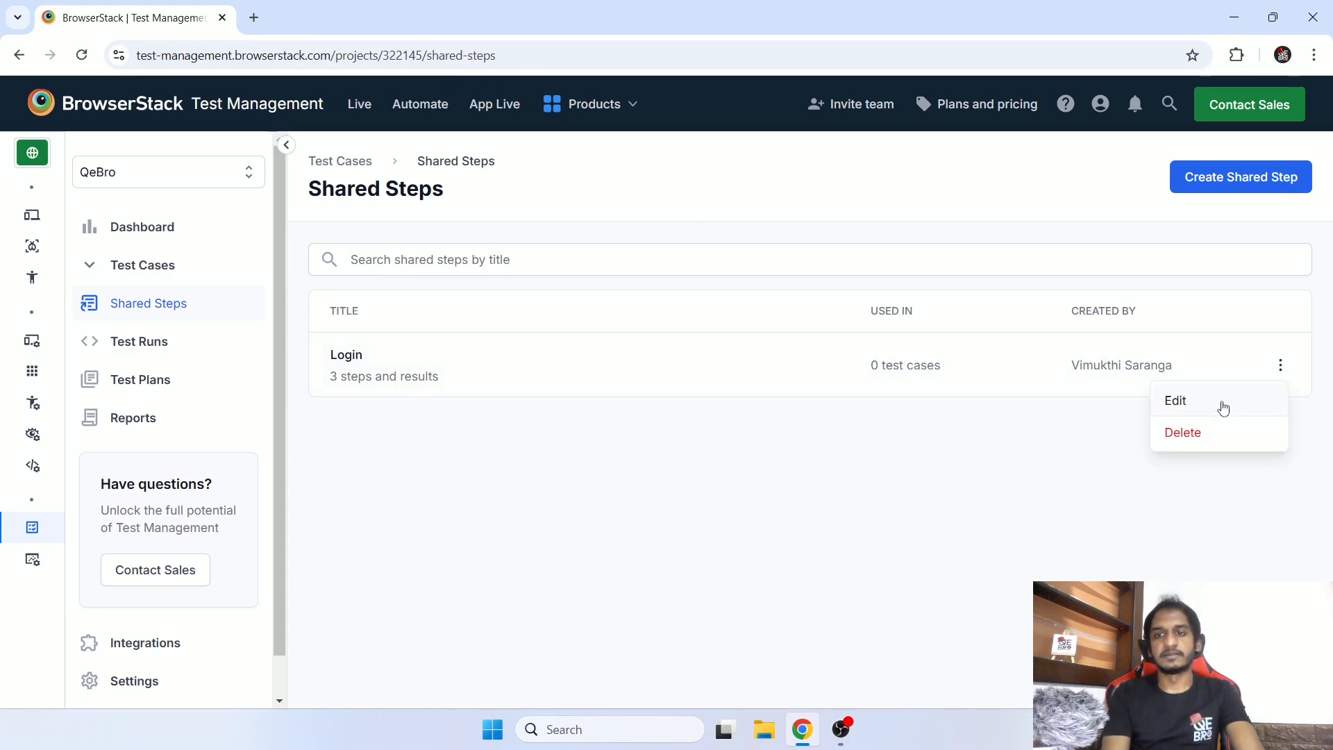
click(931, 467)
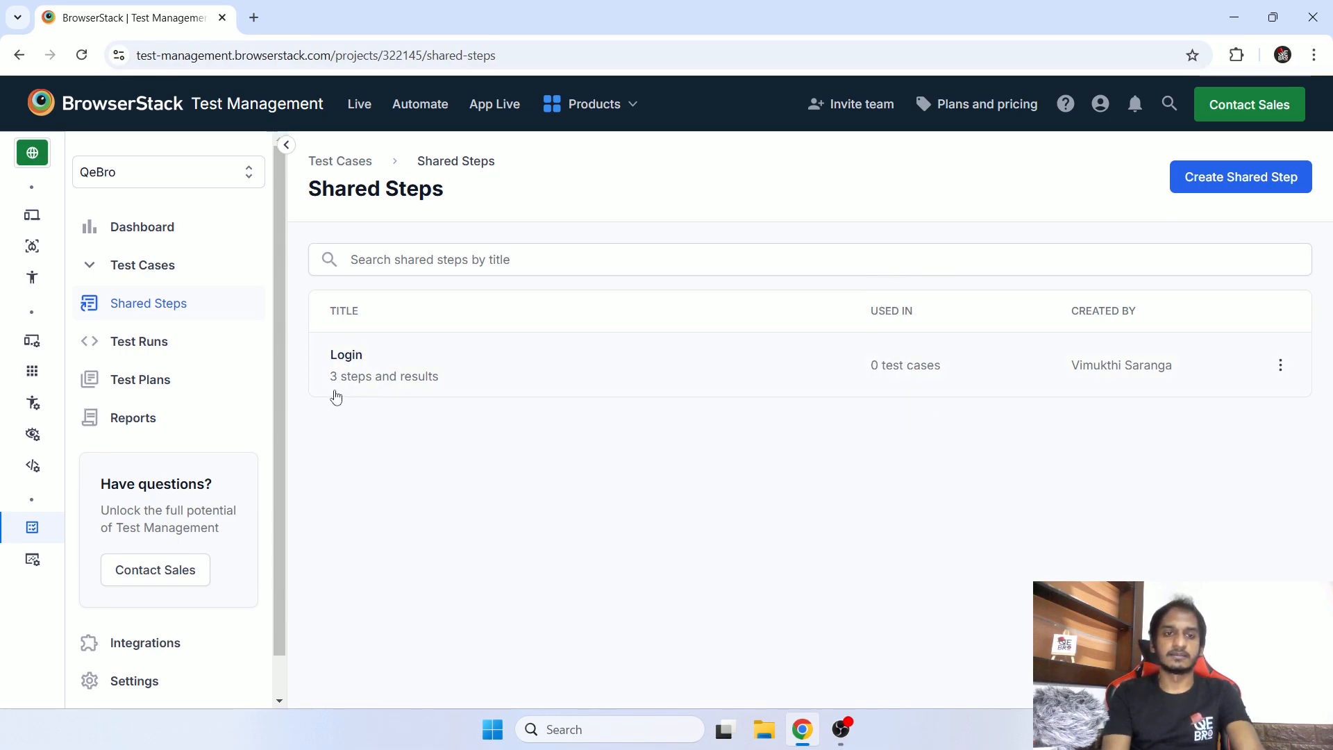
- Review the project's Test Cases page and its Quick Import source tools, and return to the test cases
click(167, 267)
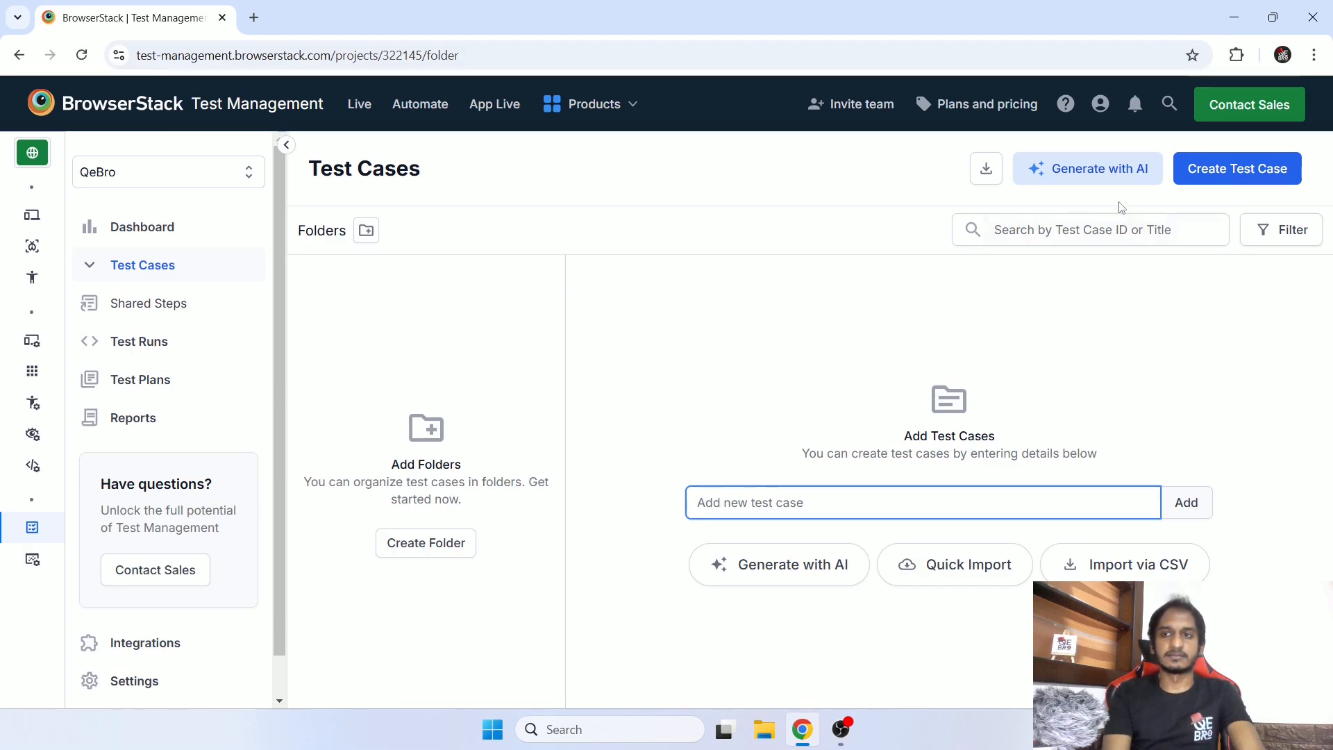
mouse_move(1078, 178)
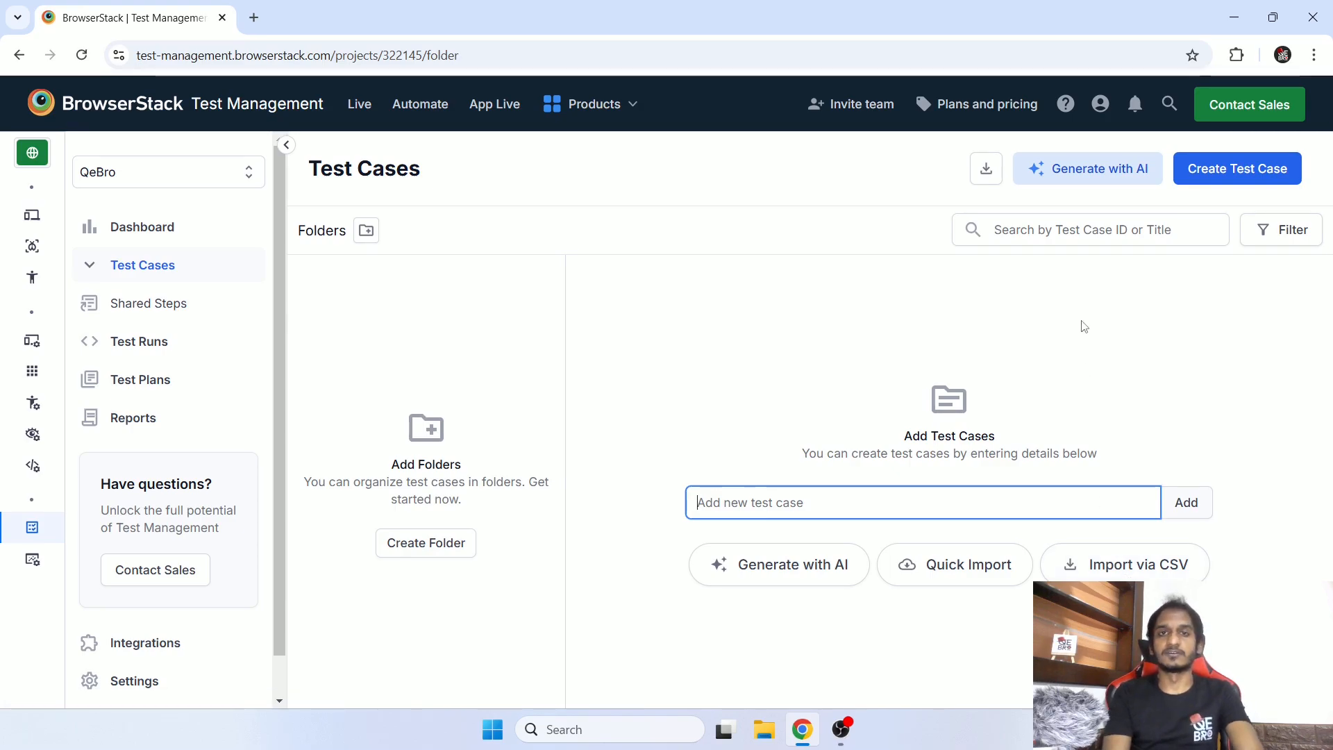
click(945, 573)
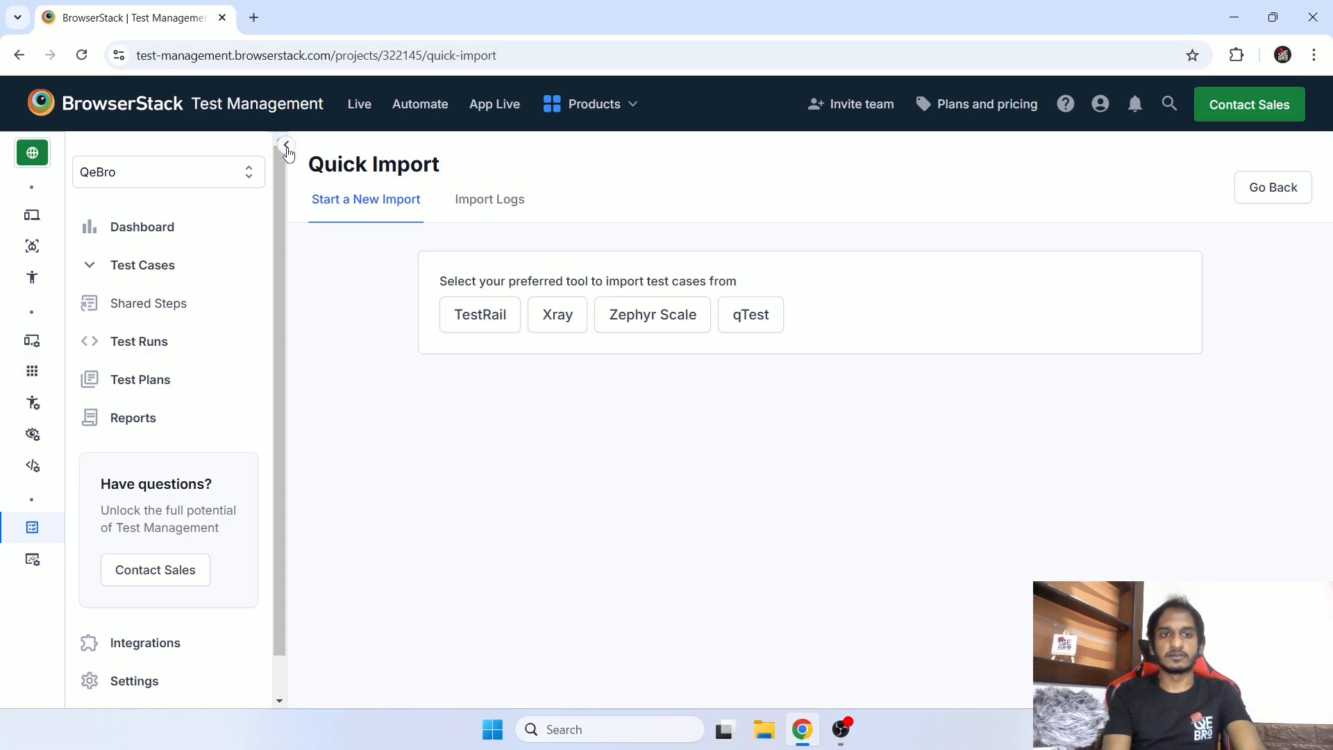
click(286, 145)
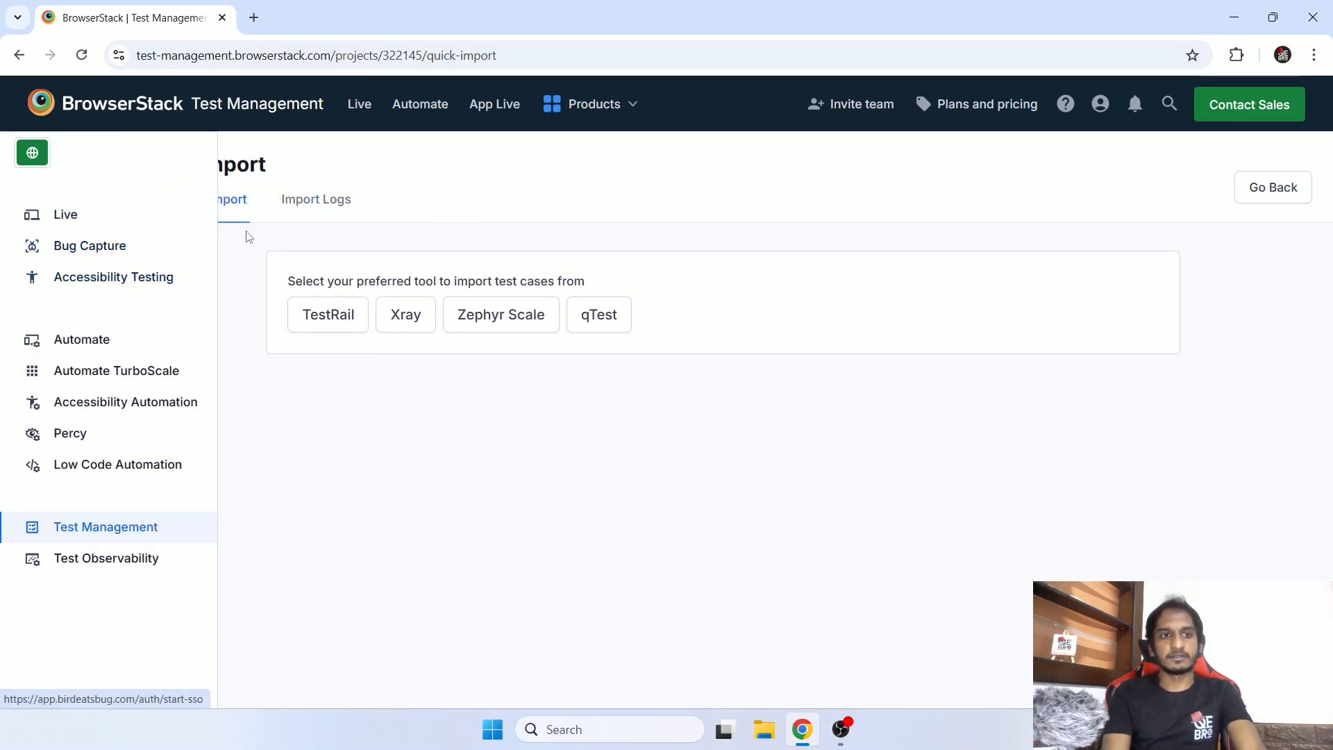
click(112, 145)
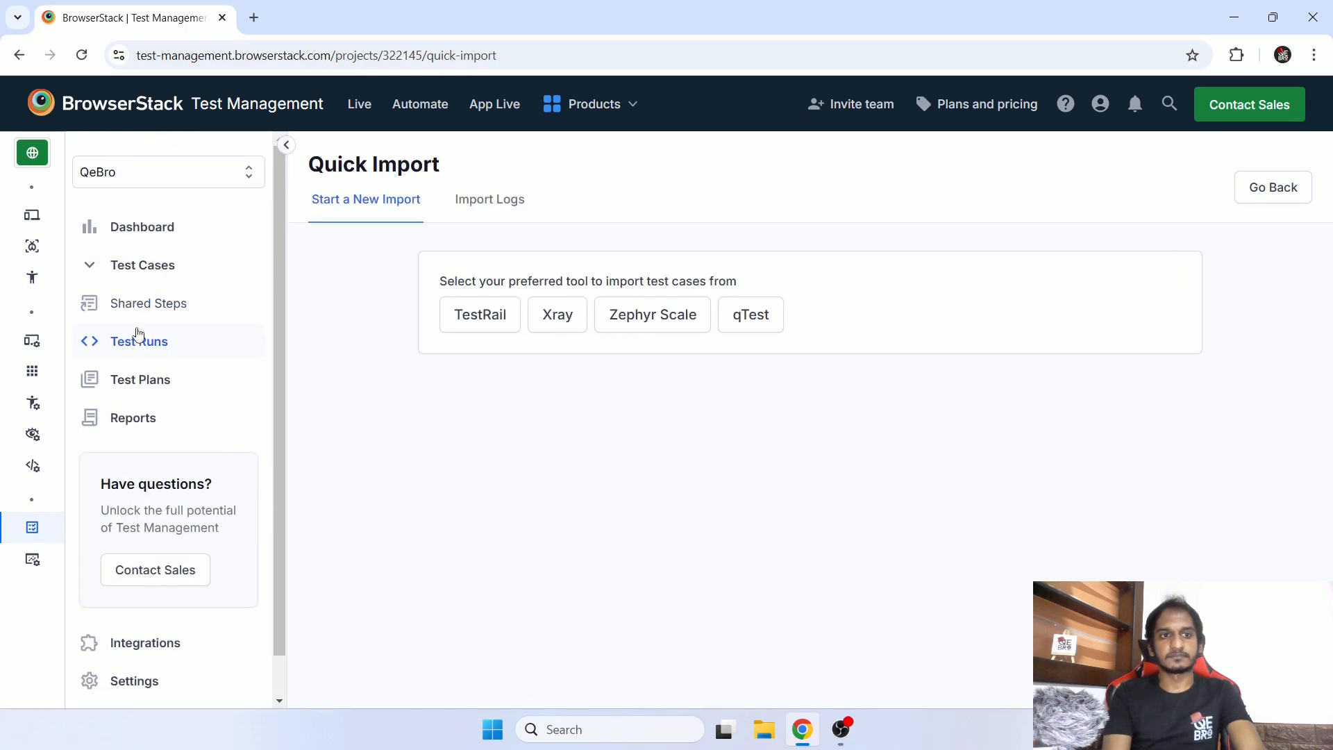
click(155, 265)
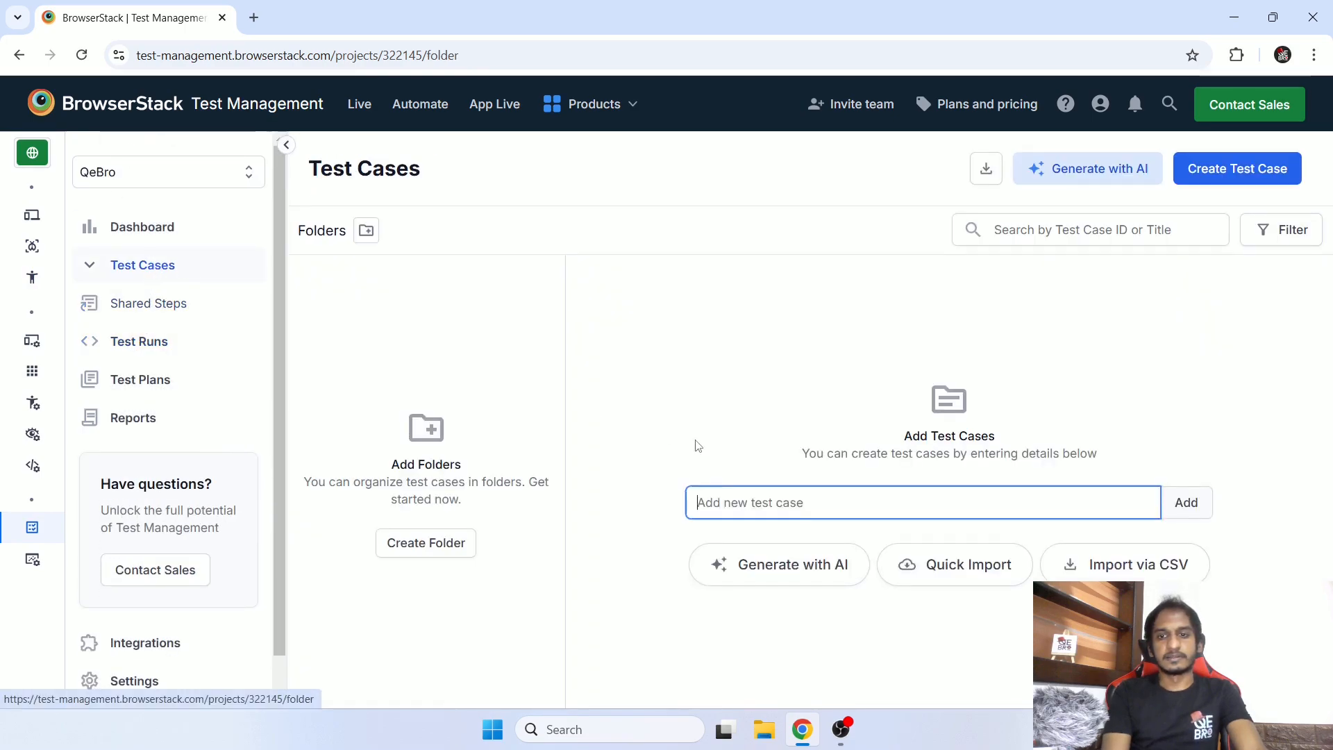
- Examine the CSV import form for test cases, then return to Test Cases and view the AI generation description
click(1128, 565)
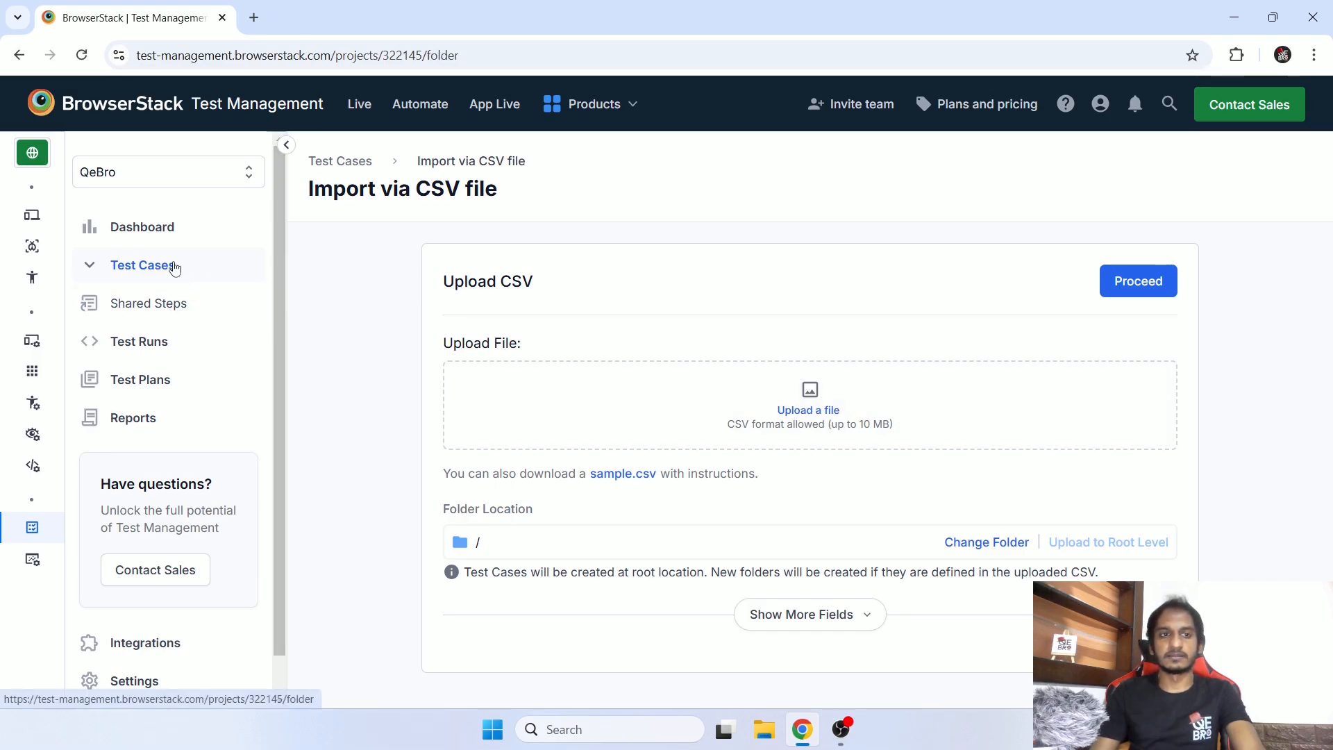
click(182, 272)
mouse_move(793, 571)
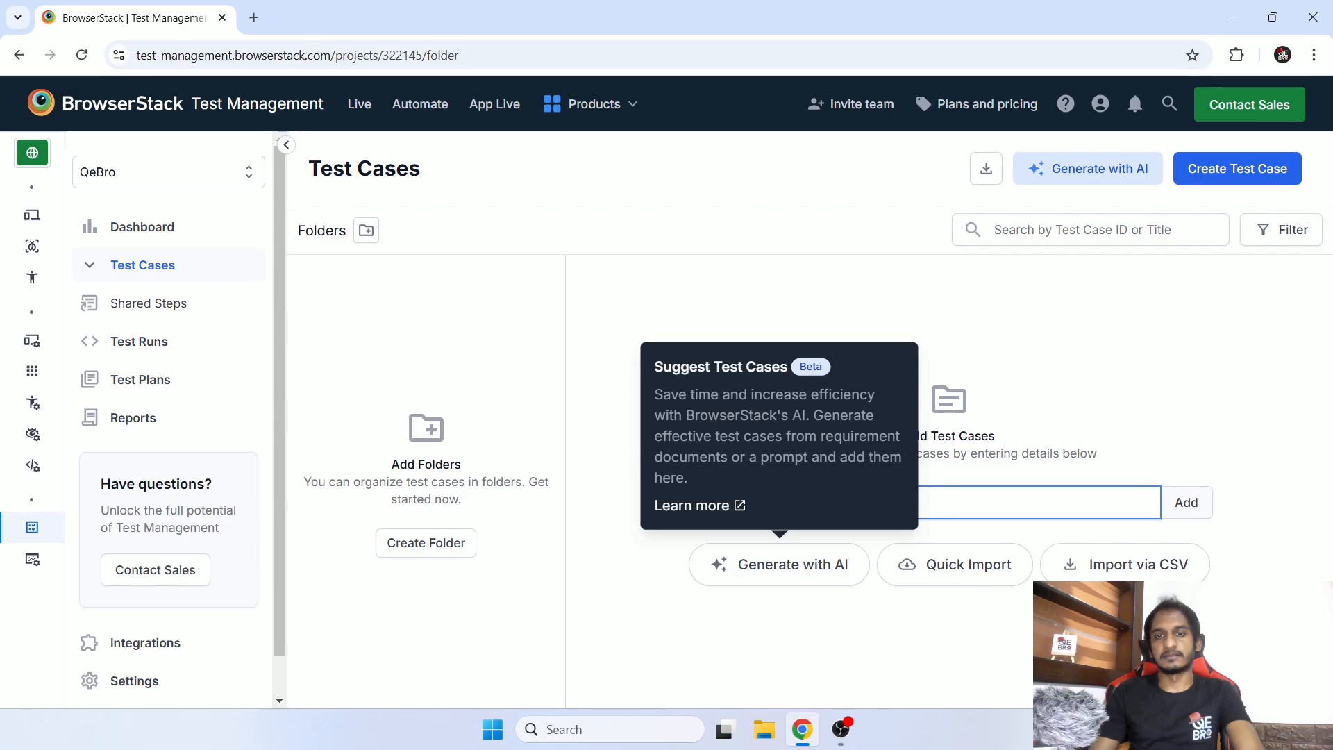
- Examine the form for generating test cases with AI, including its prompt box, and close it without generating anything
click(784, 566)
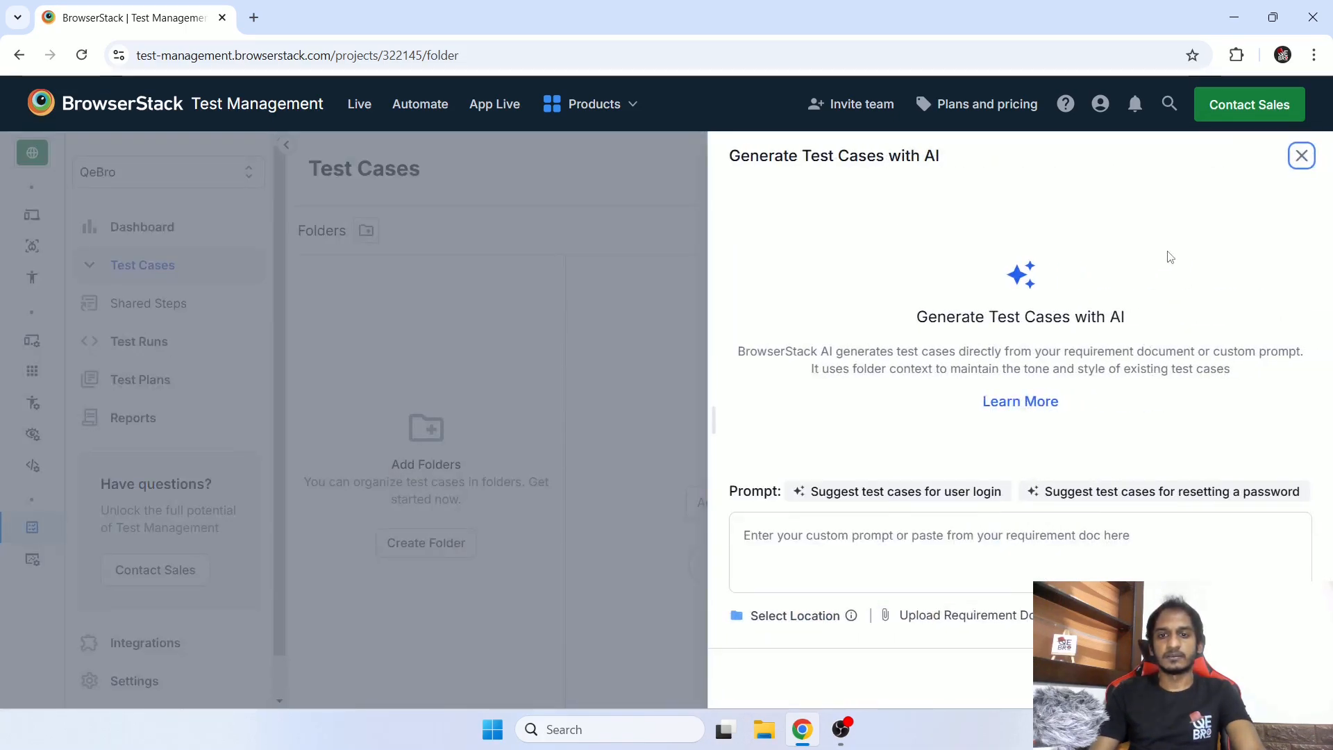
click(860, 536)
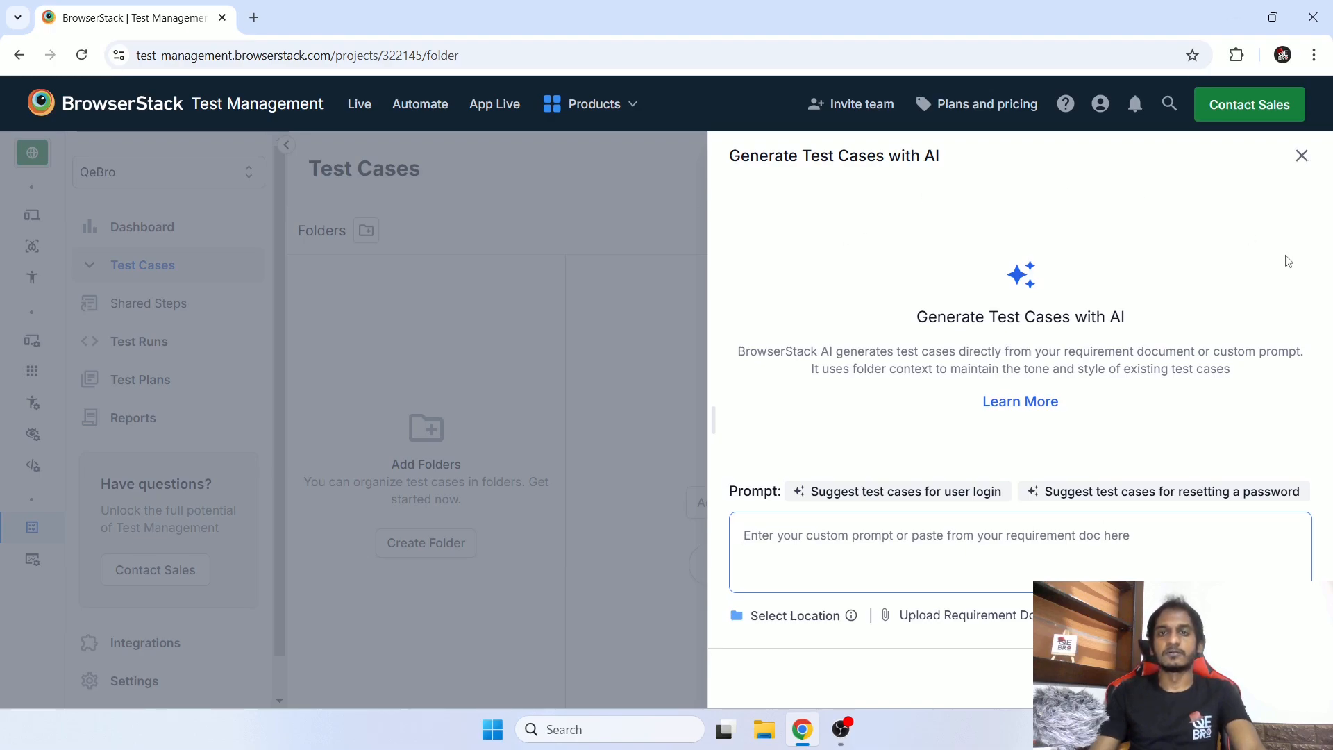
click(1301, 156)
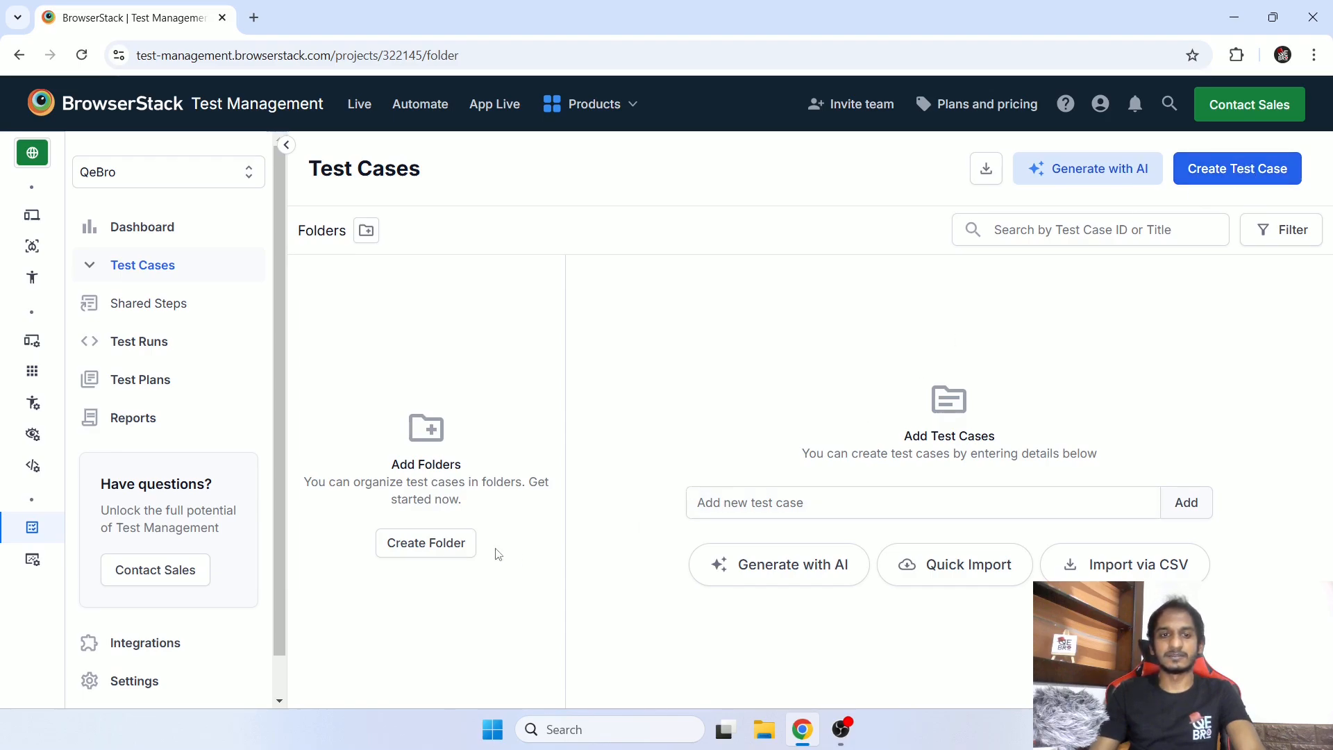
- Create a test case folder named "Functional" and select it
click(430, 543)
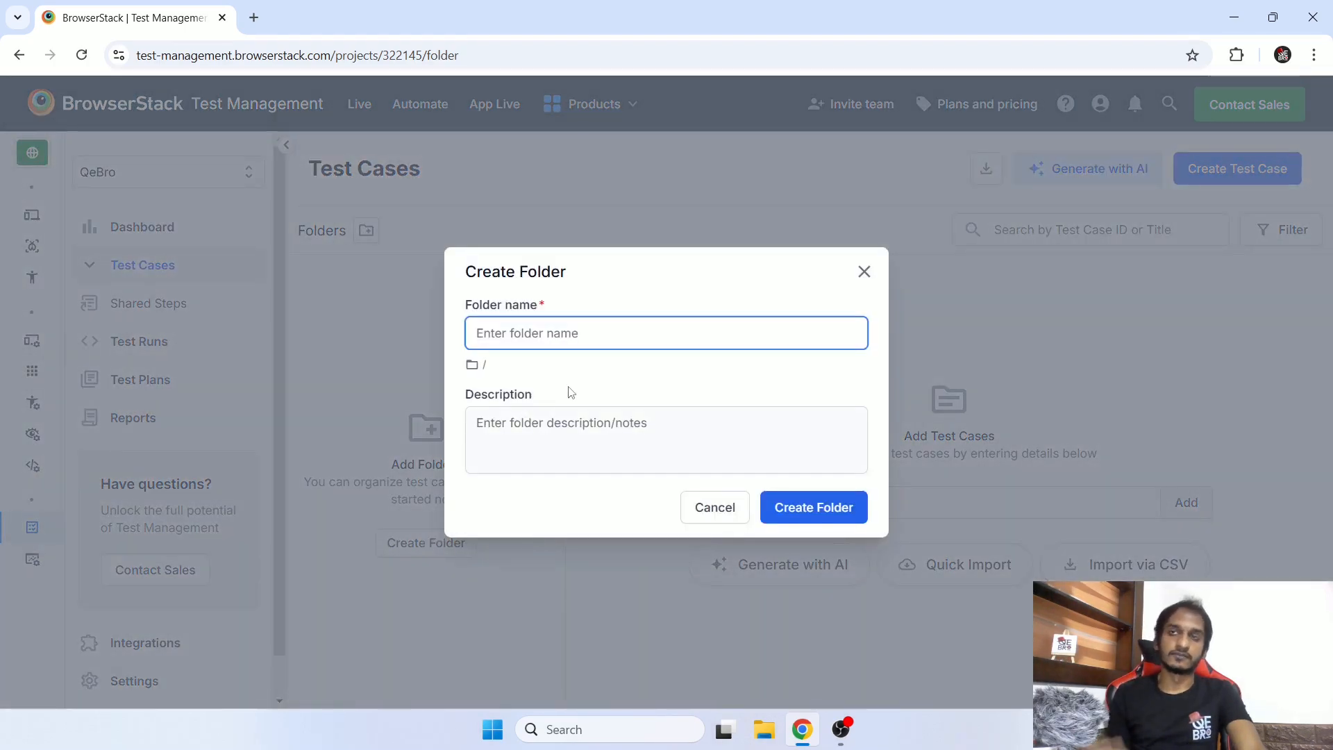
text(Functional)
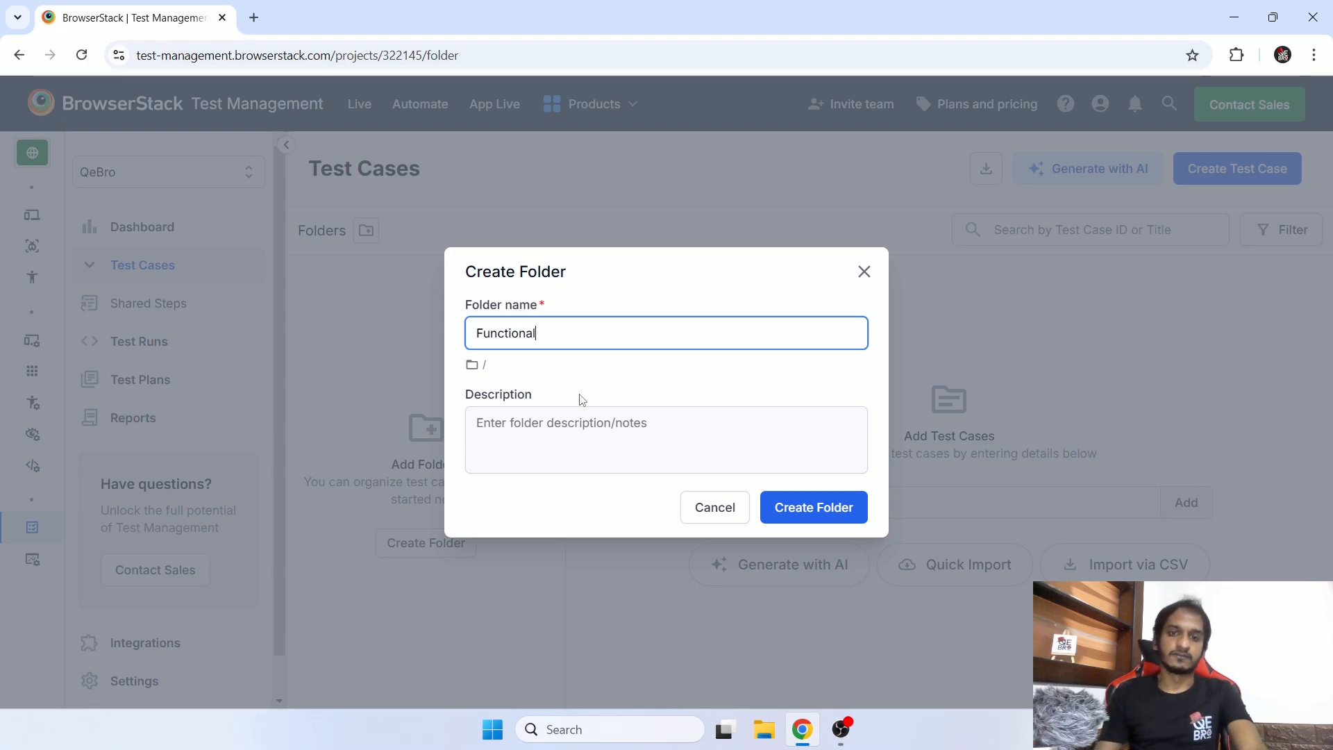
click(823, 517)
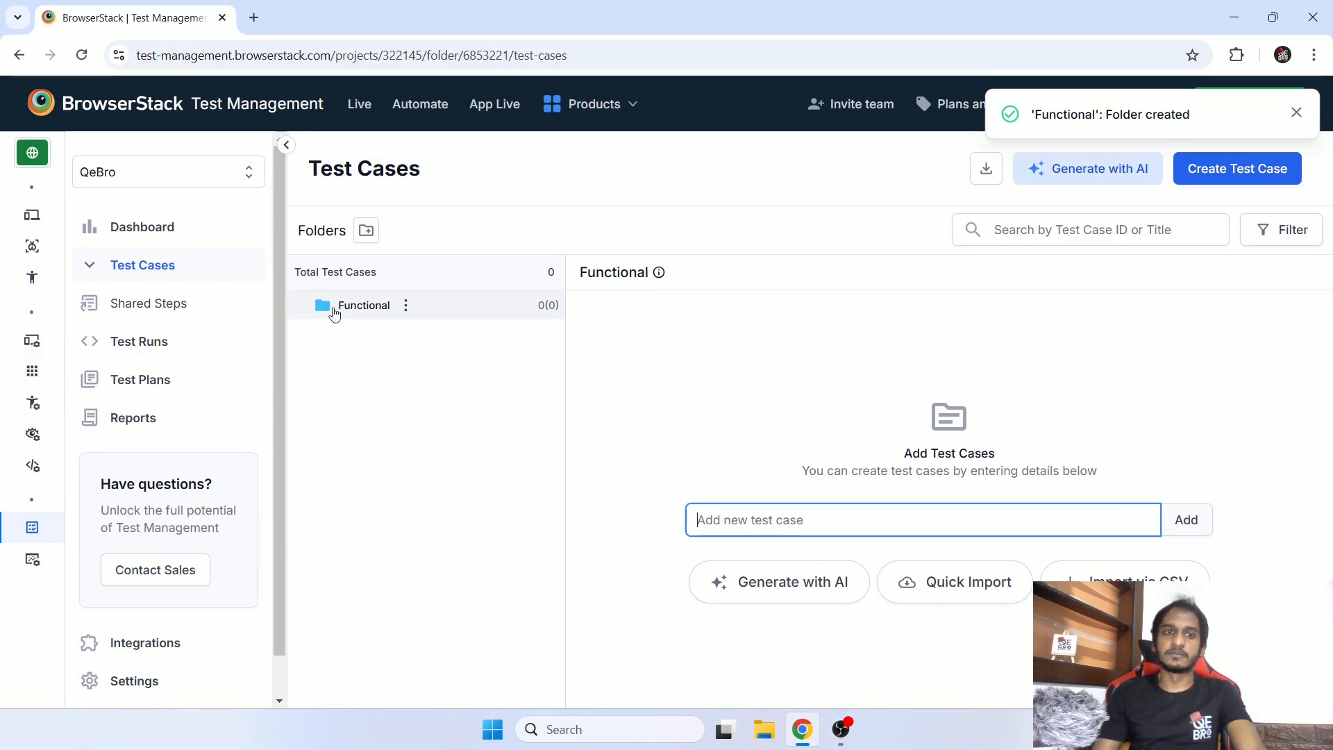
click(334, 314)
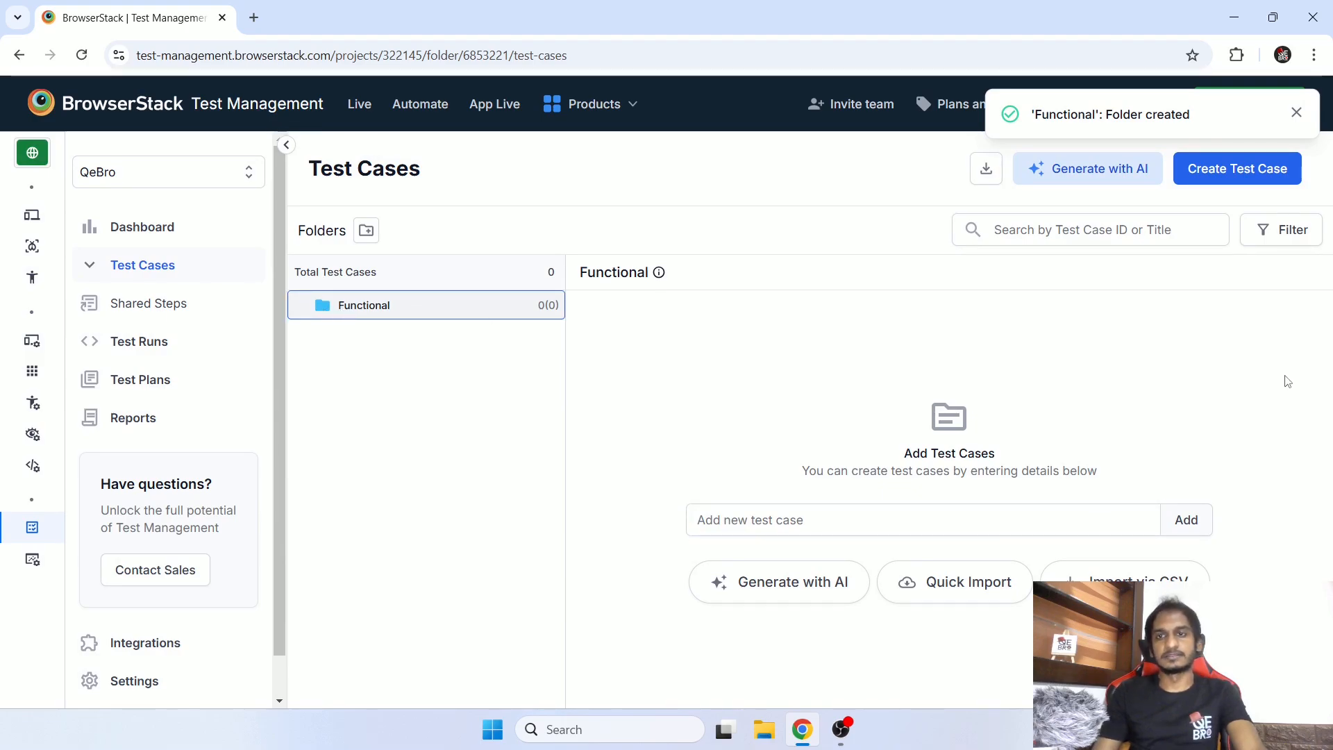
- Start a new test case in the Functional folder, keeping the state Active, the default owner and the priority Medium
click(1246, 179)
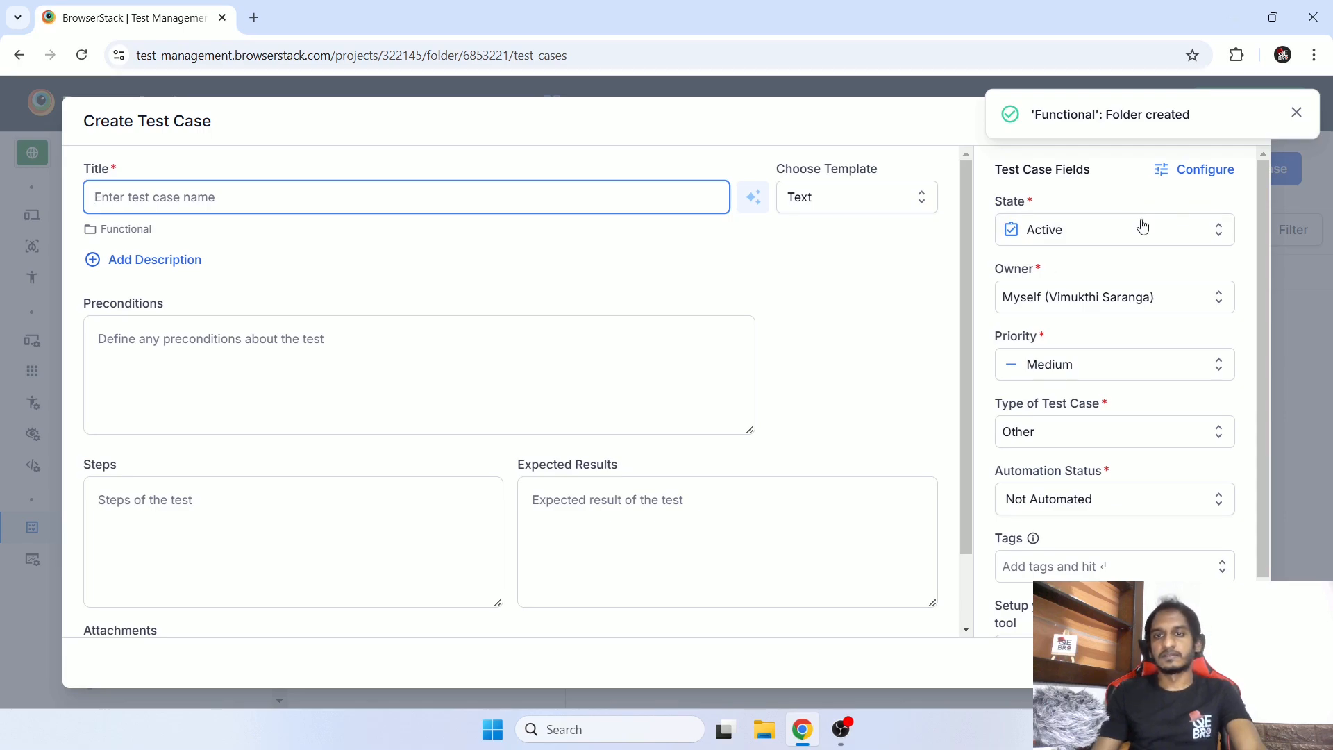
click(1124, 238)
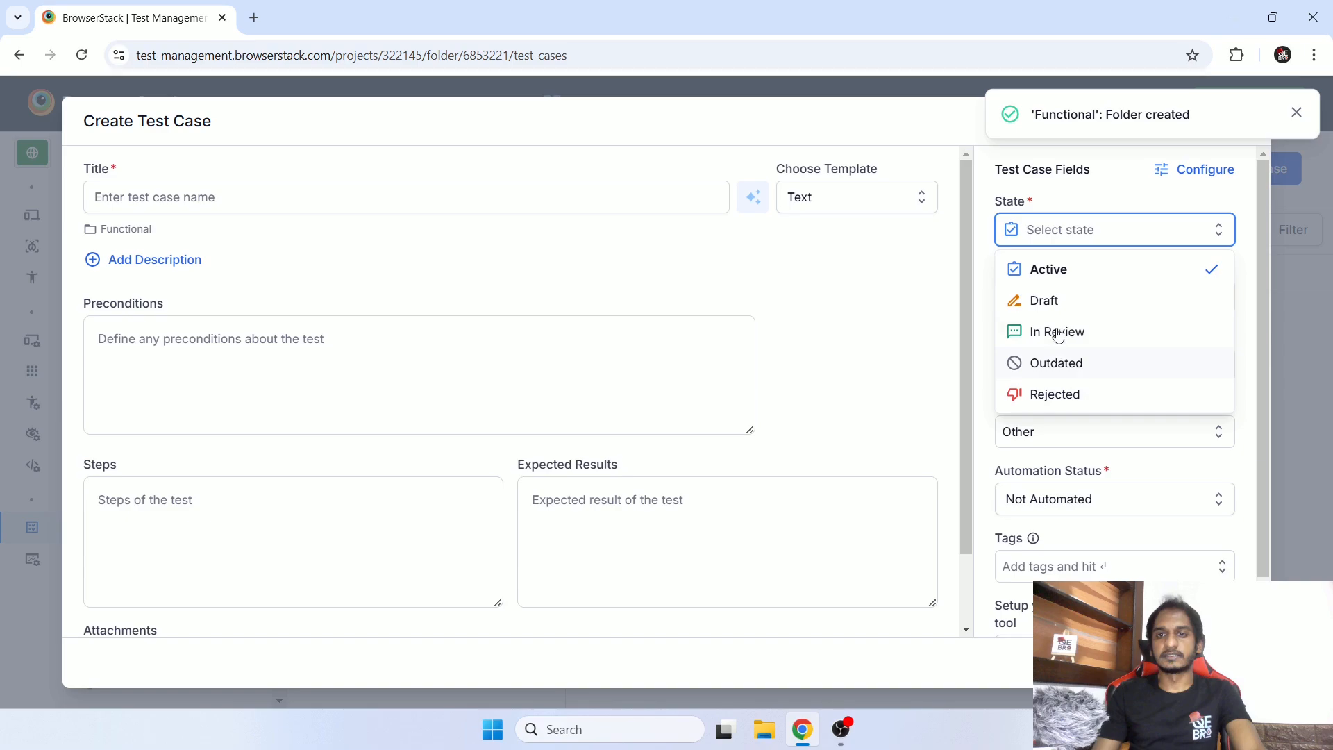
click(1055, 277)
click(1080, 298)
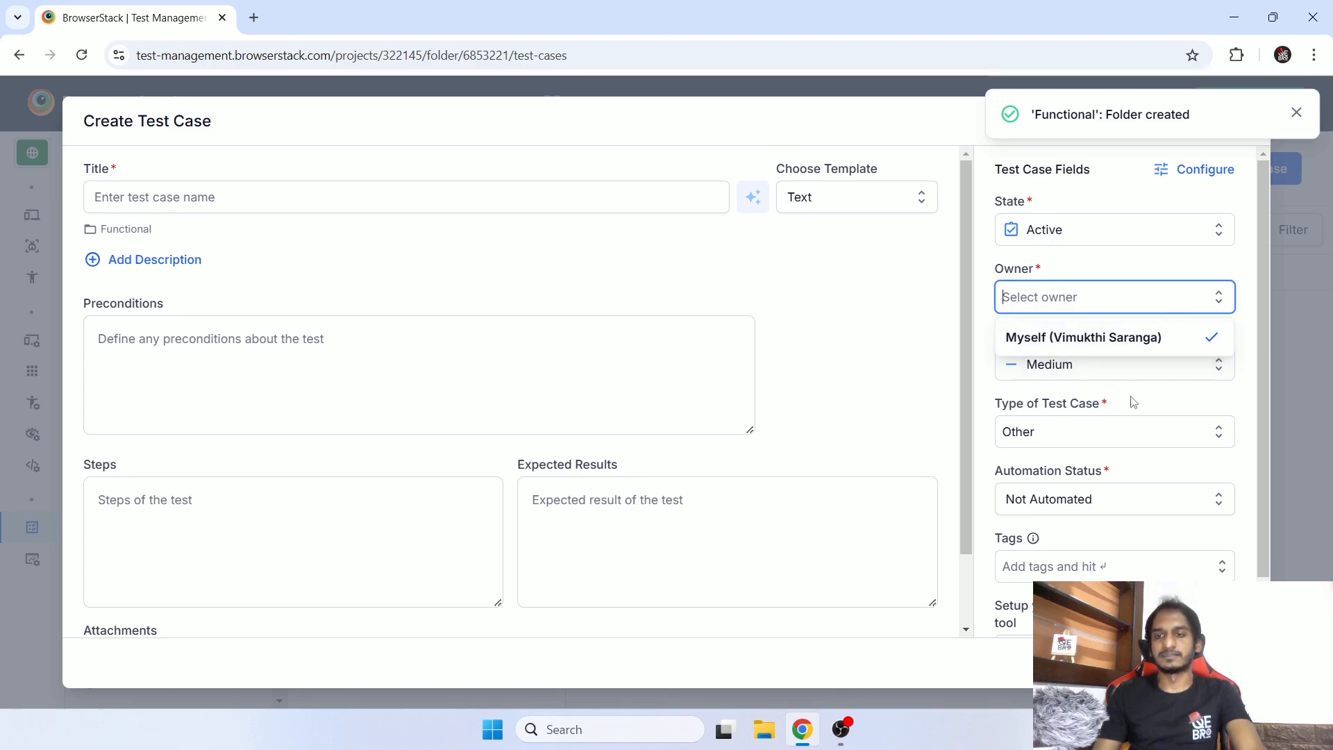
click(1124, 263)
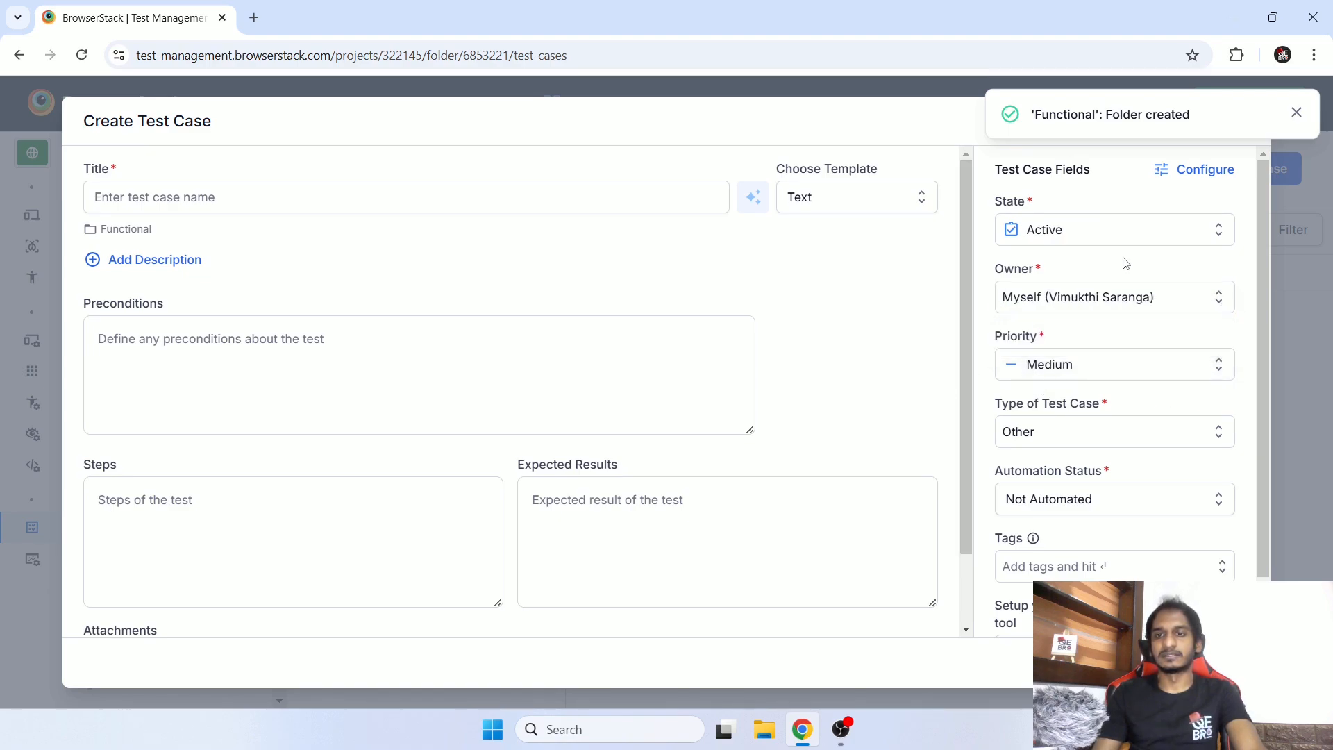
scroll(1123, 278, down, 1)
click(1095, 309)
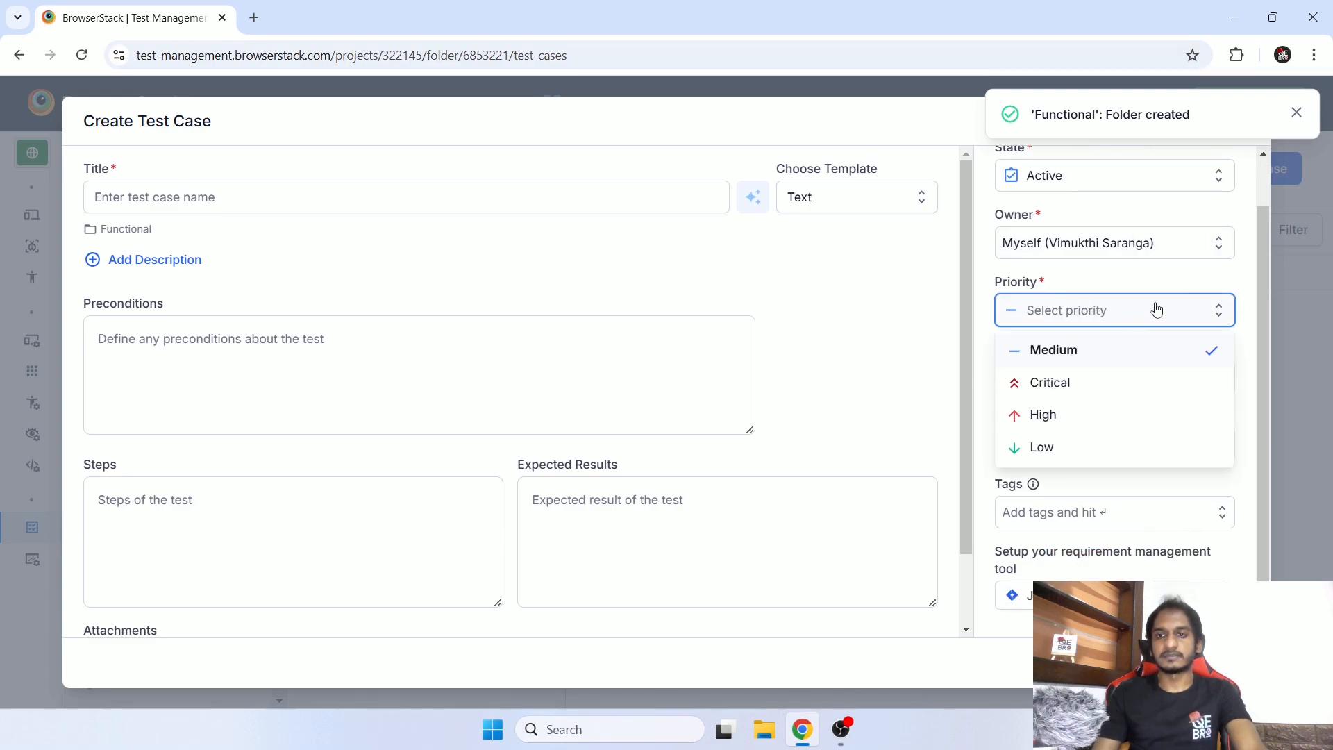
click(1178, 290)
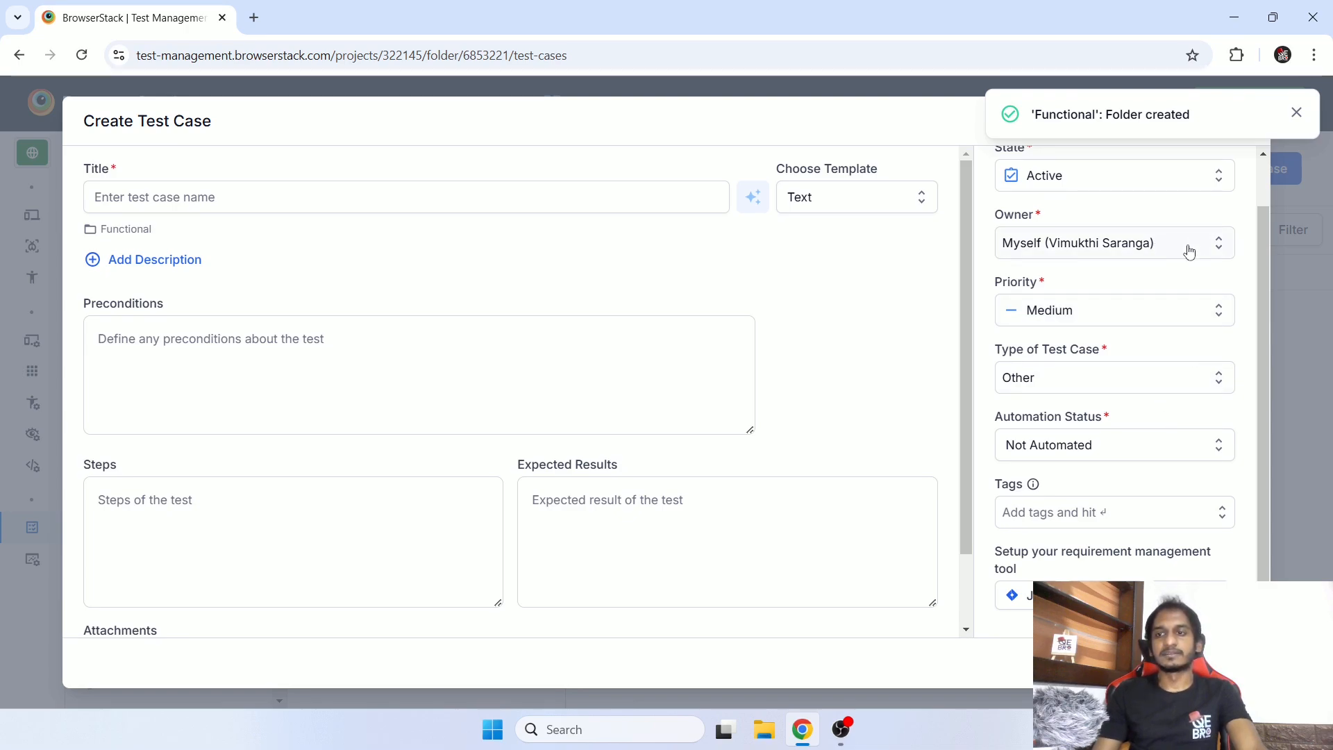
scroll(1227, 230, up, 1)
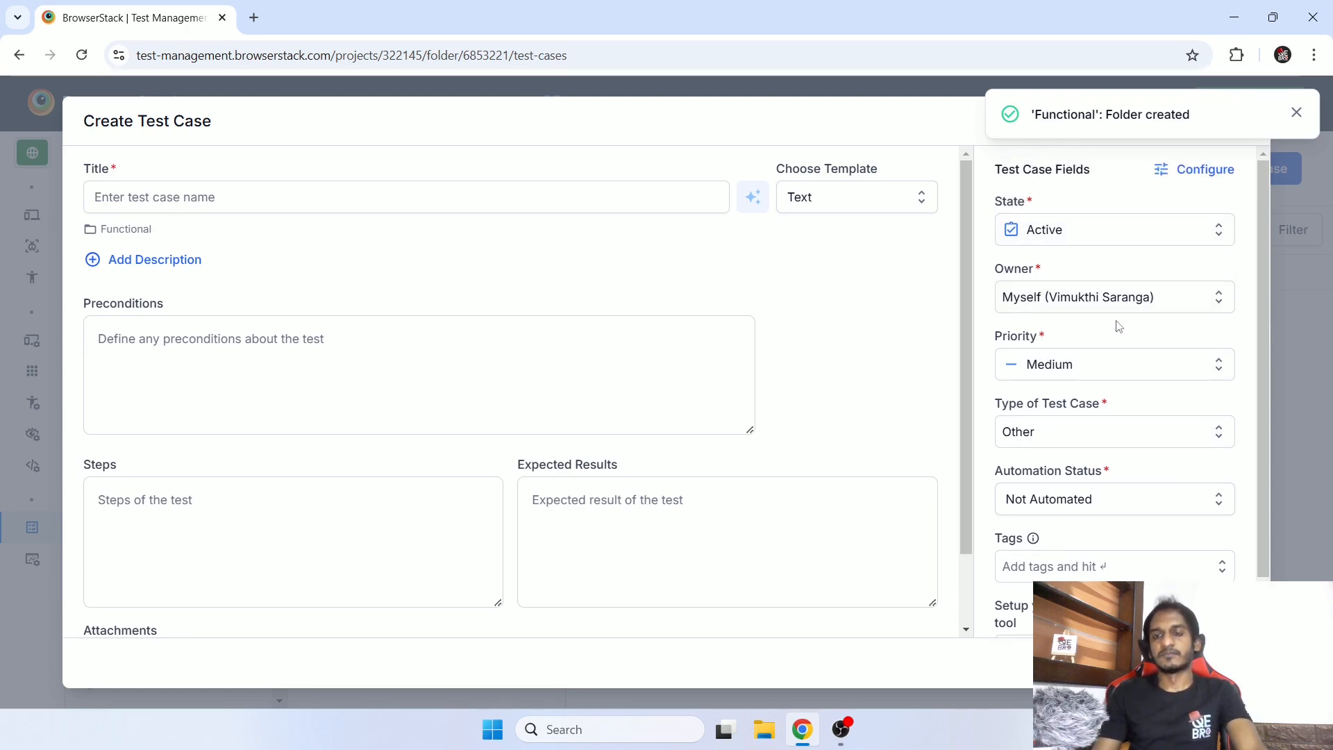
- Set the type of test case to Functional and keep the automation status as Not Automated
scroll(1120, 326, down, 1)
click(1095, 378)
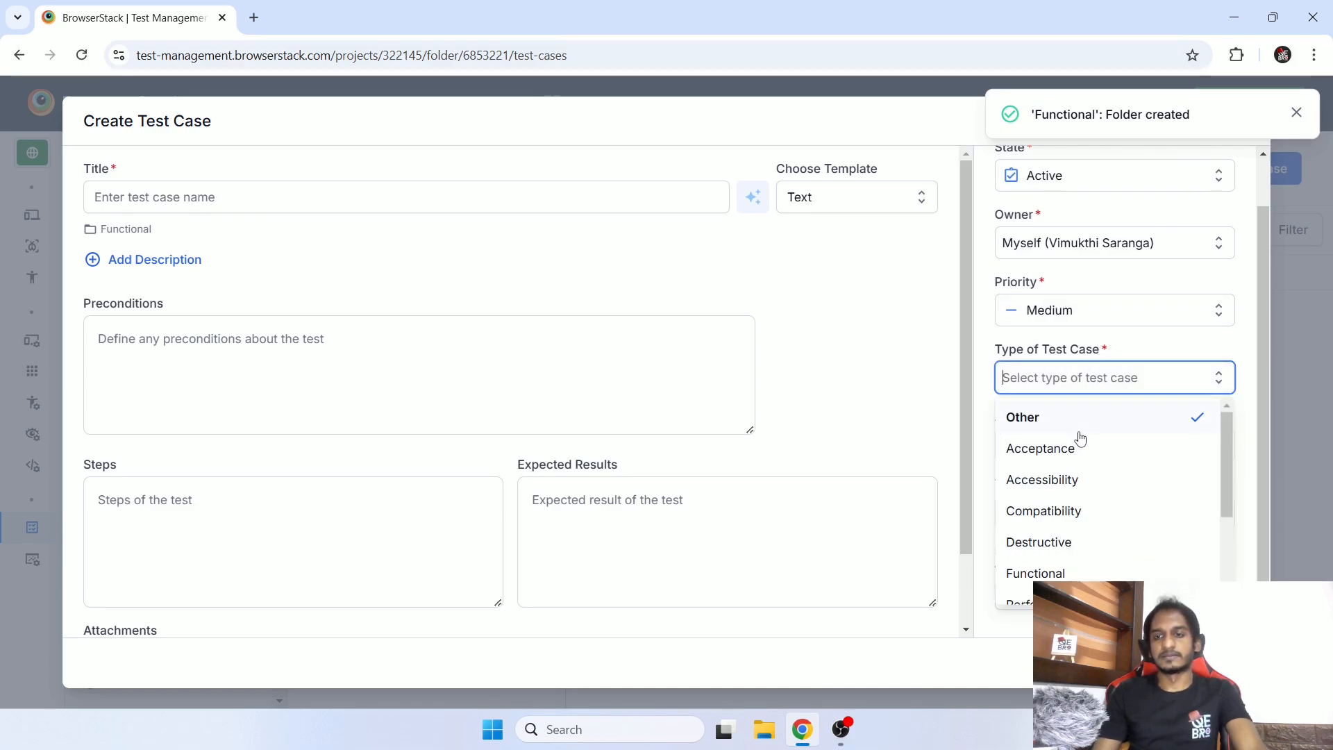
scroll(1081, 438, down, 2)
scroll(1078, 439, up, 2)
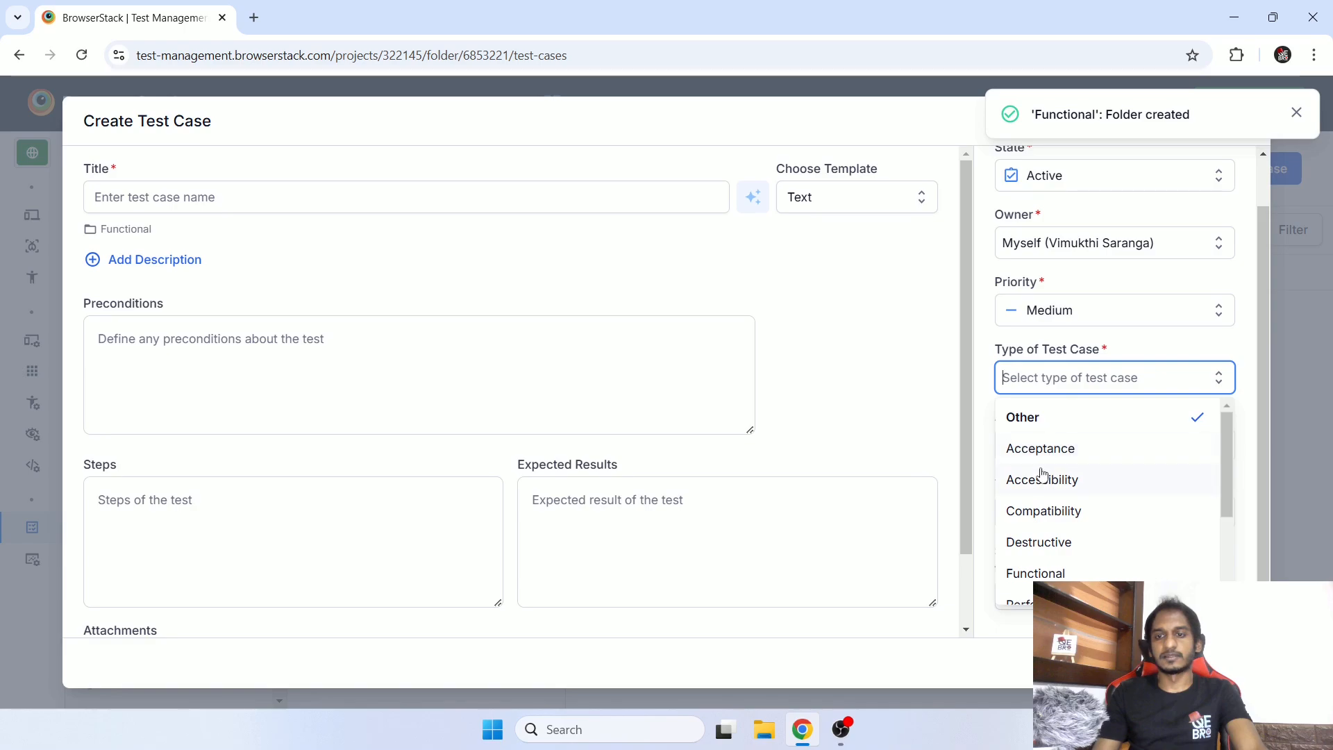
scroll(1062, 484, down, 2)
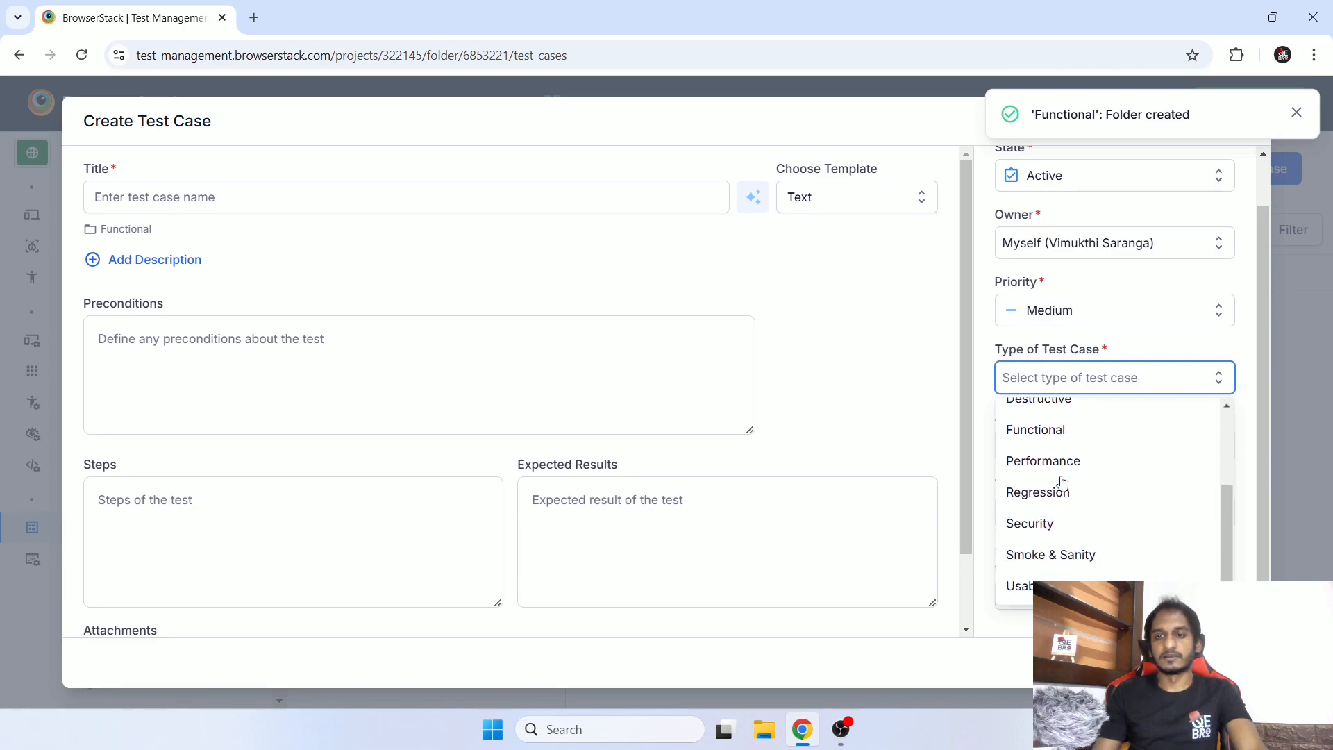
click(1075, 438)
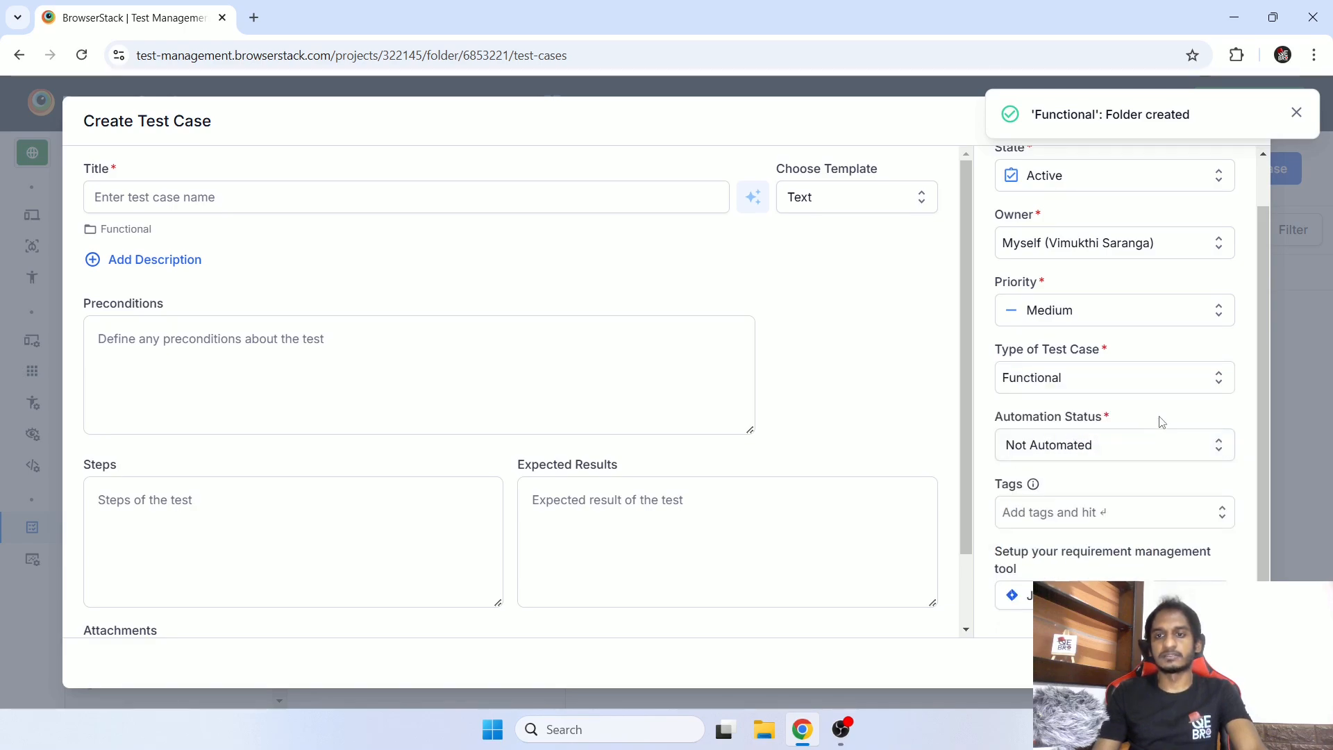
click(1130, 456)
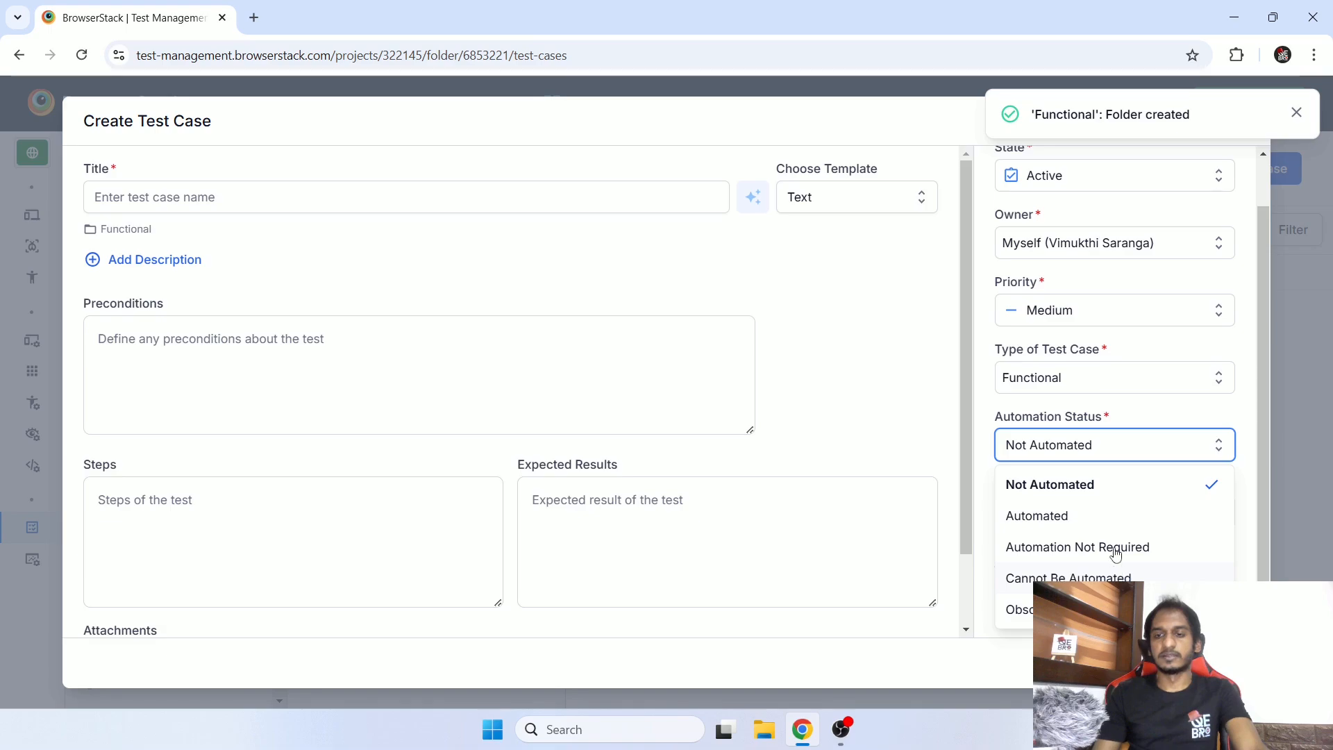
click(1104, 488)
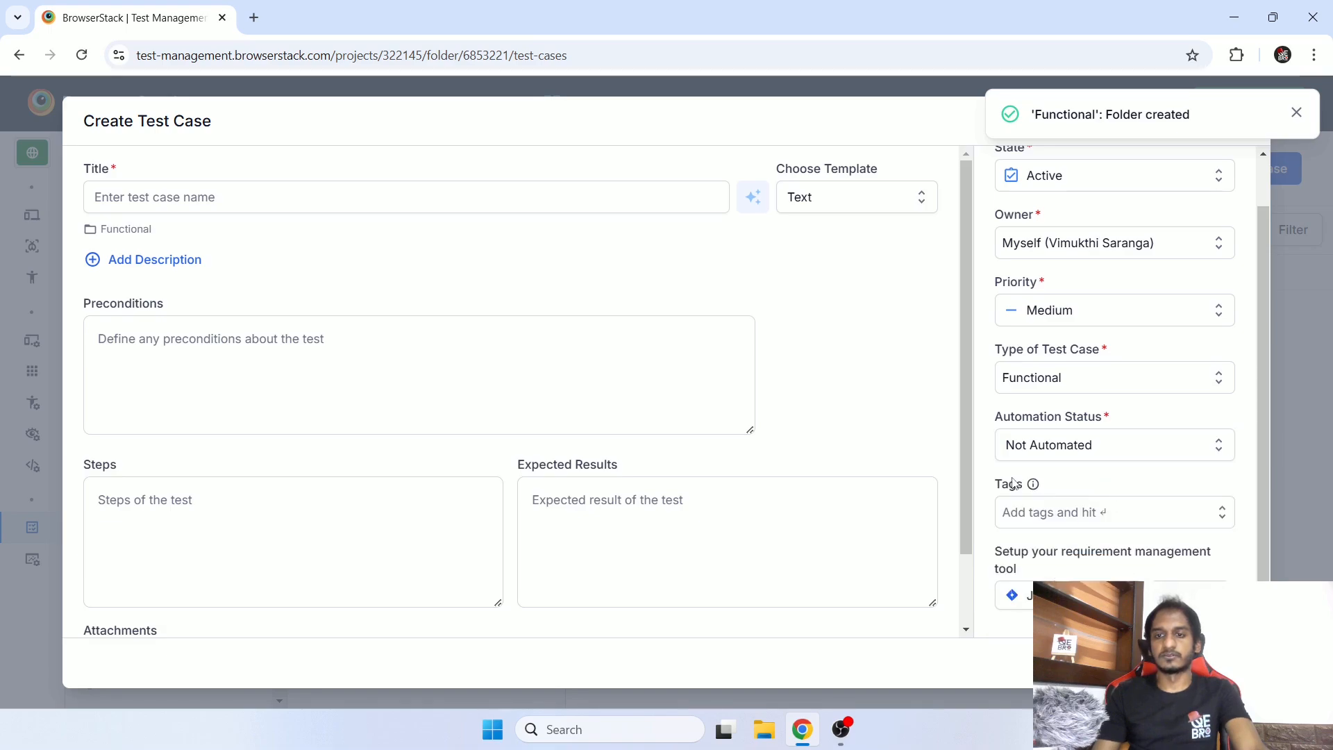
- Add the tag "ui" to the test case and dismiss the folder creation notification
click(1096, 514)
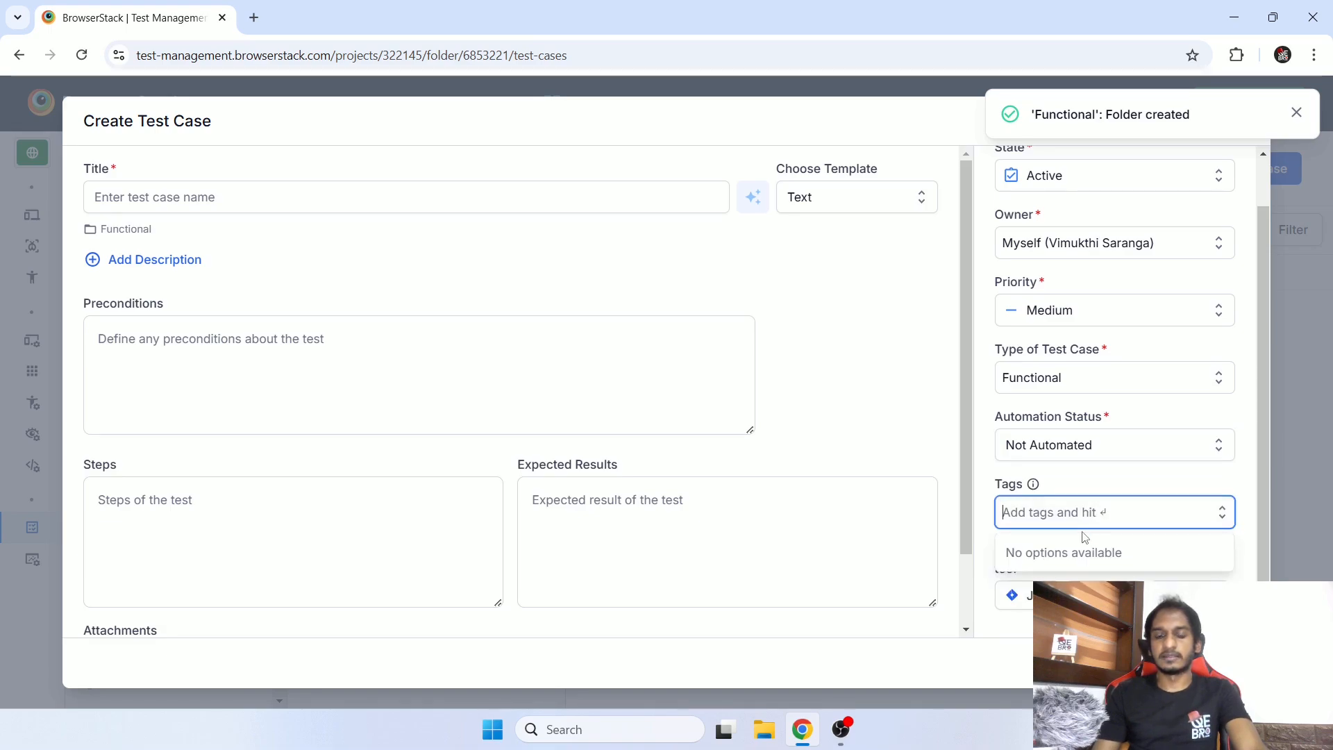
text(ui)
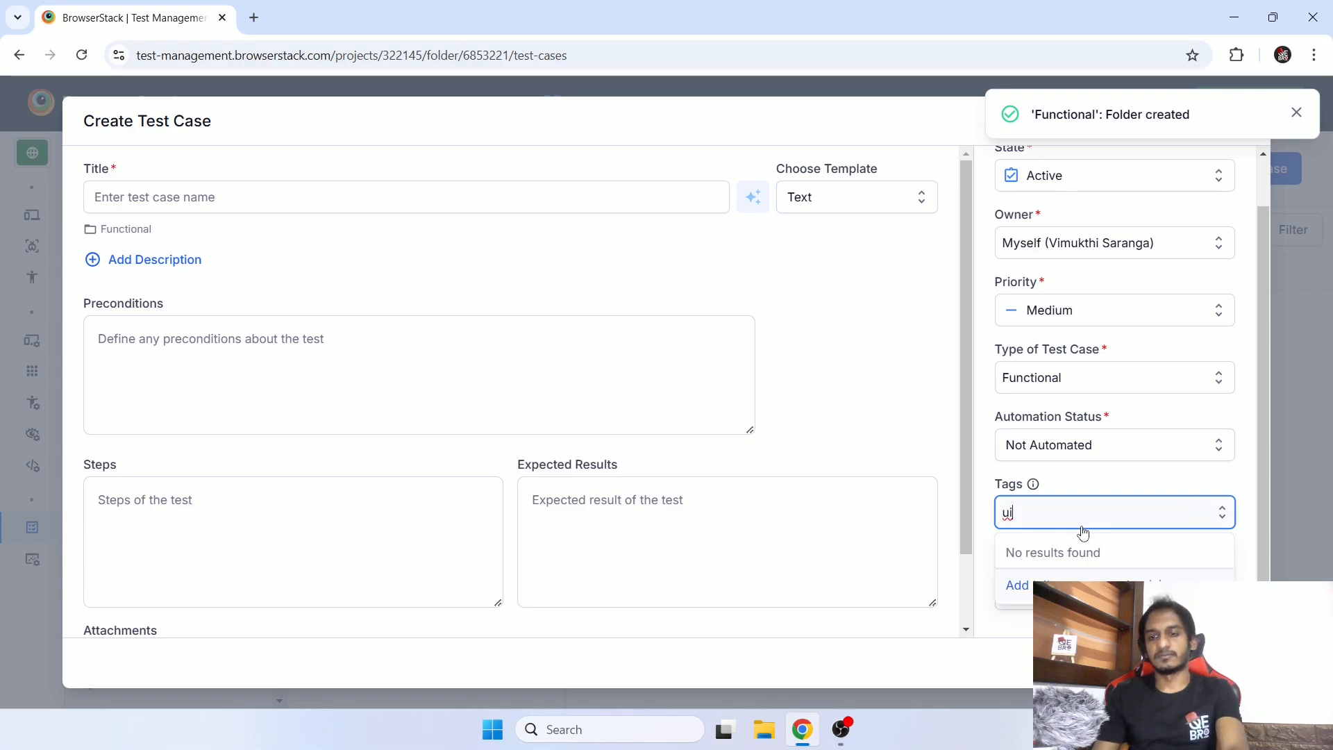
key(Return)
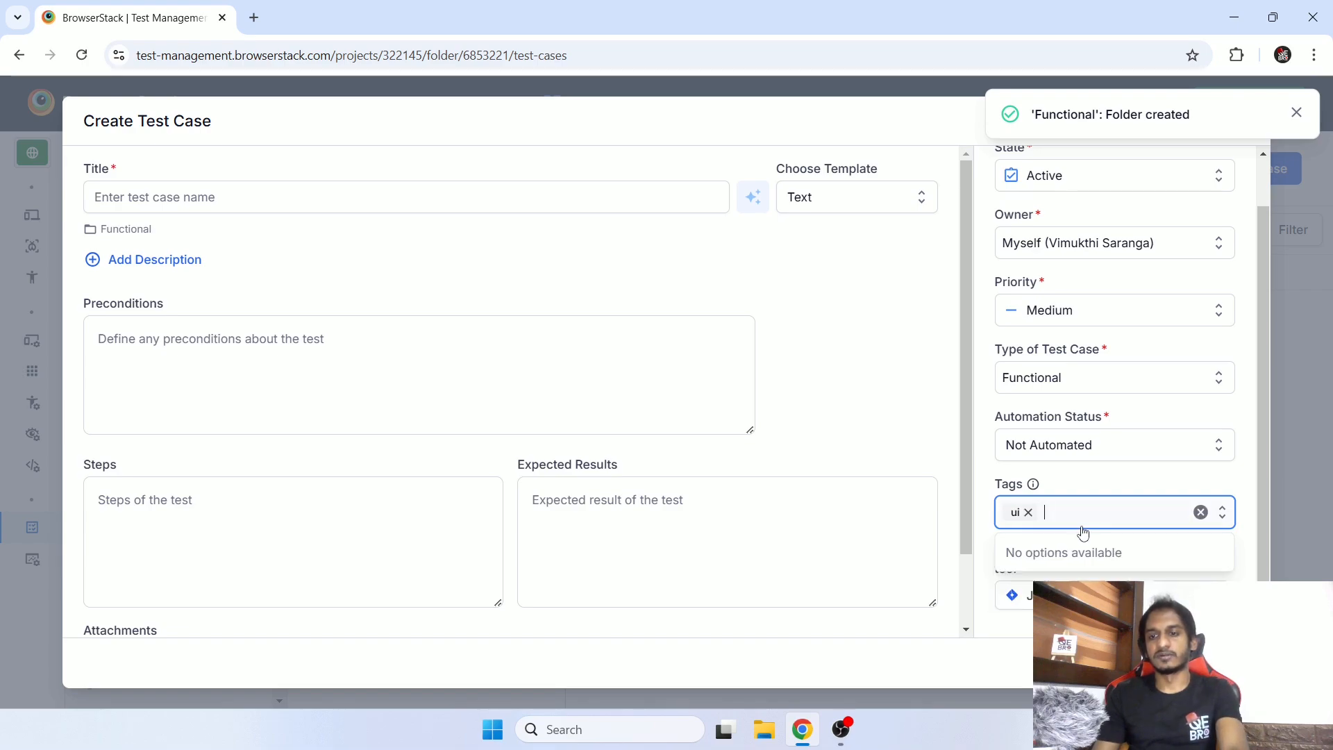
click(1081, 480)
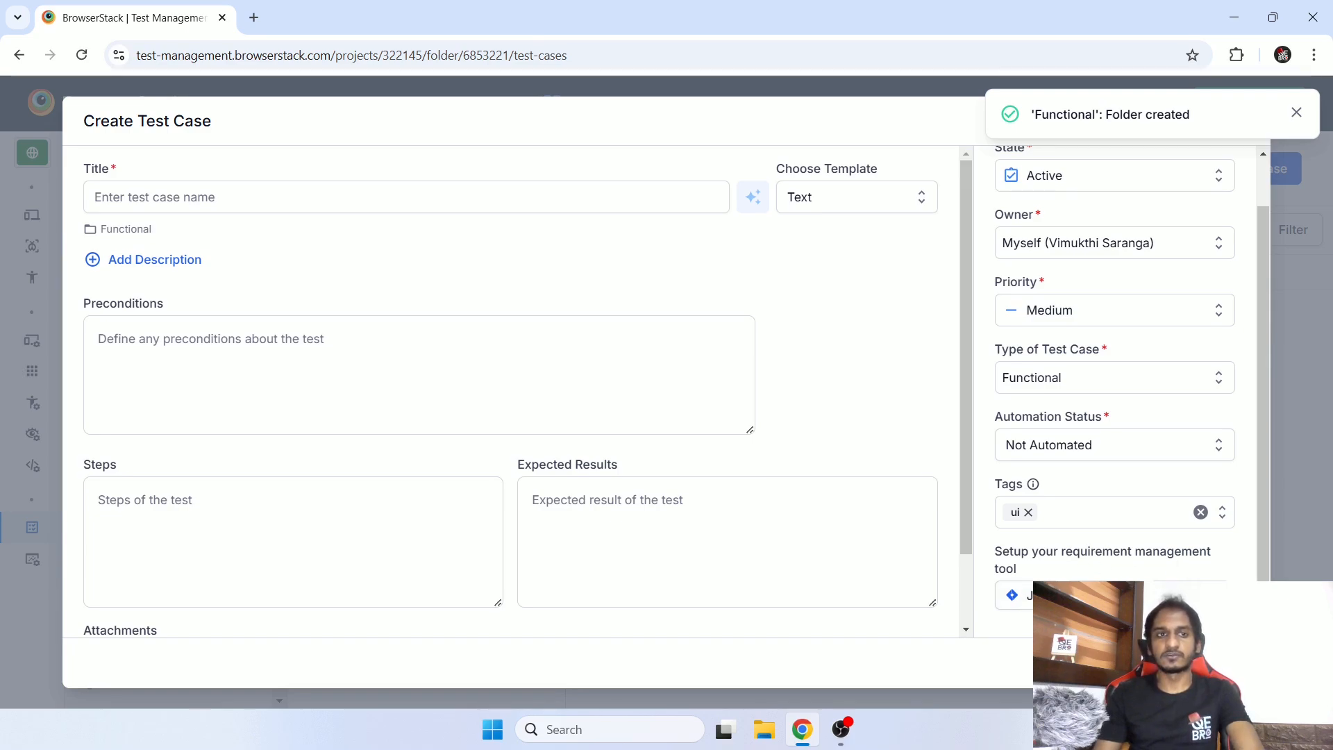
scroll(1180, 278, up, 1)
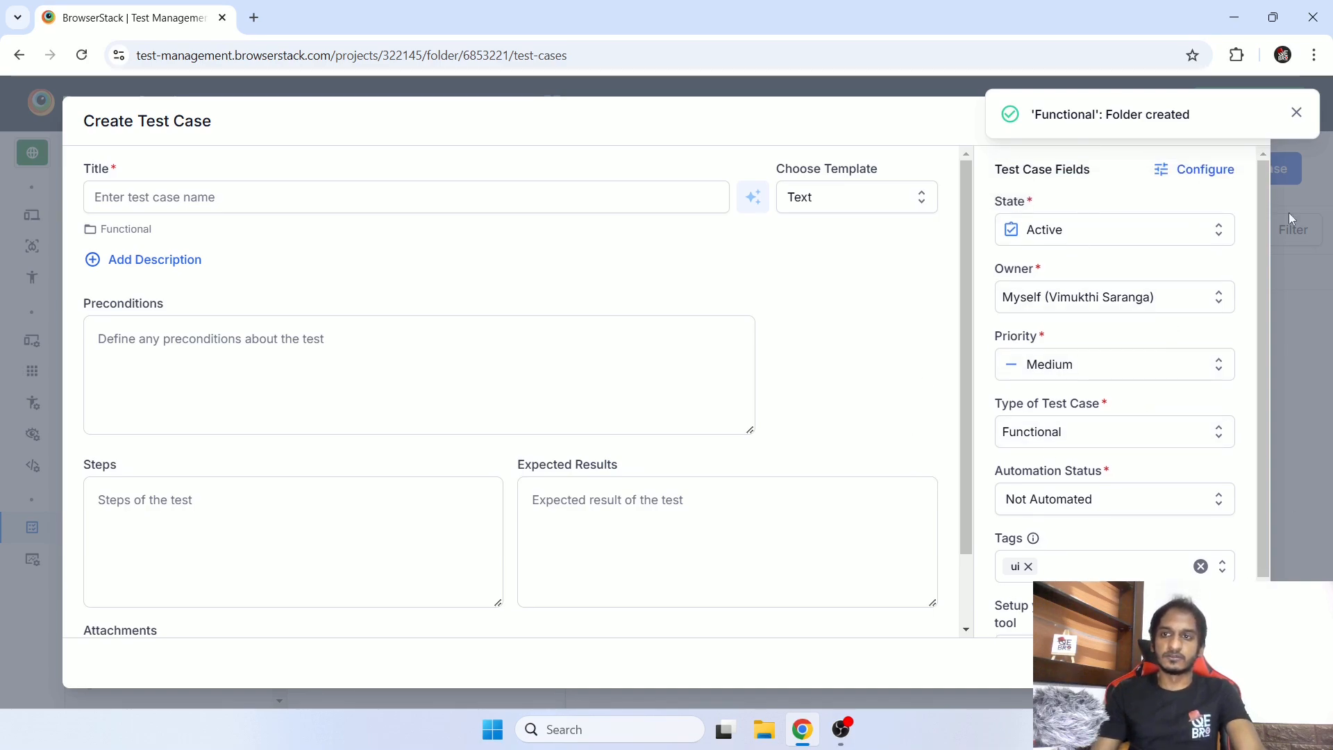
click(1297, 113)
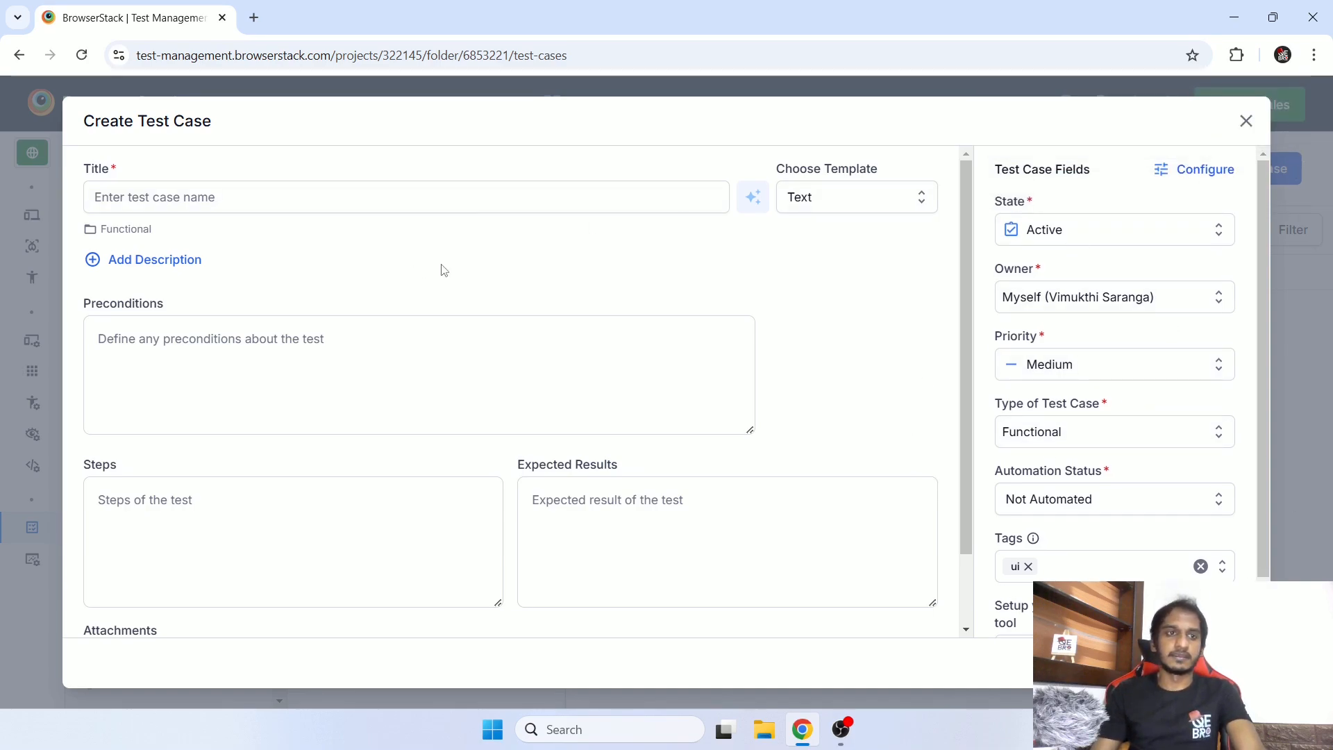
- Enter "test title" as the test case title and add a description field
click(398, 200)
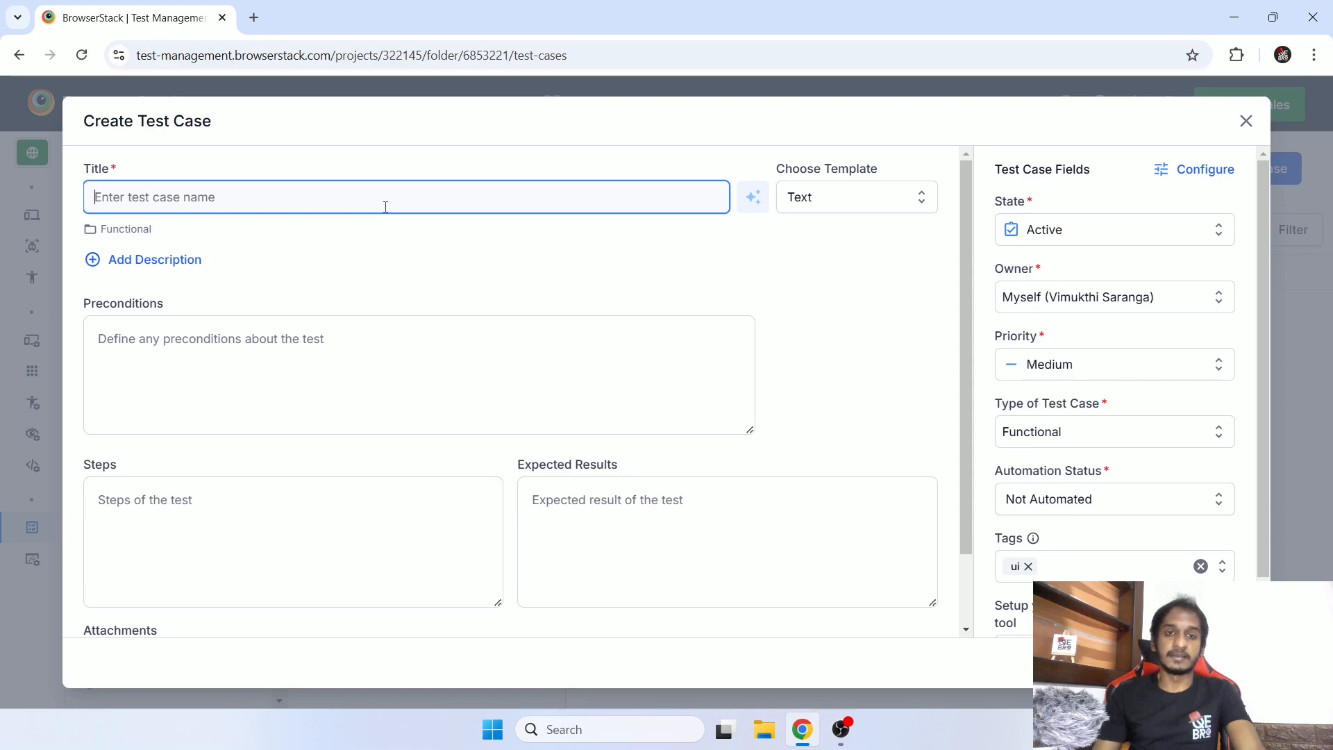
text(t)
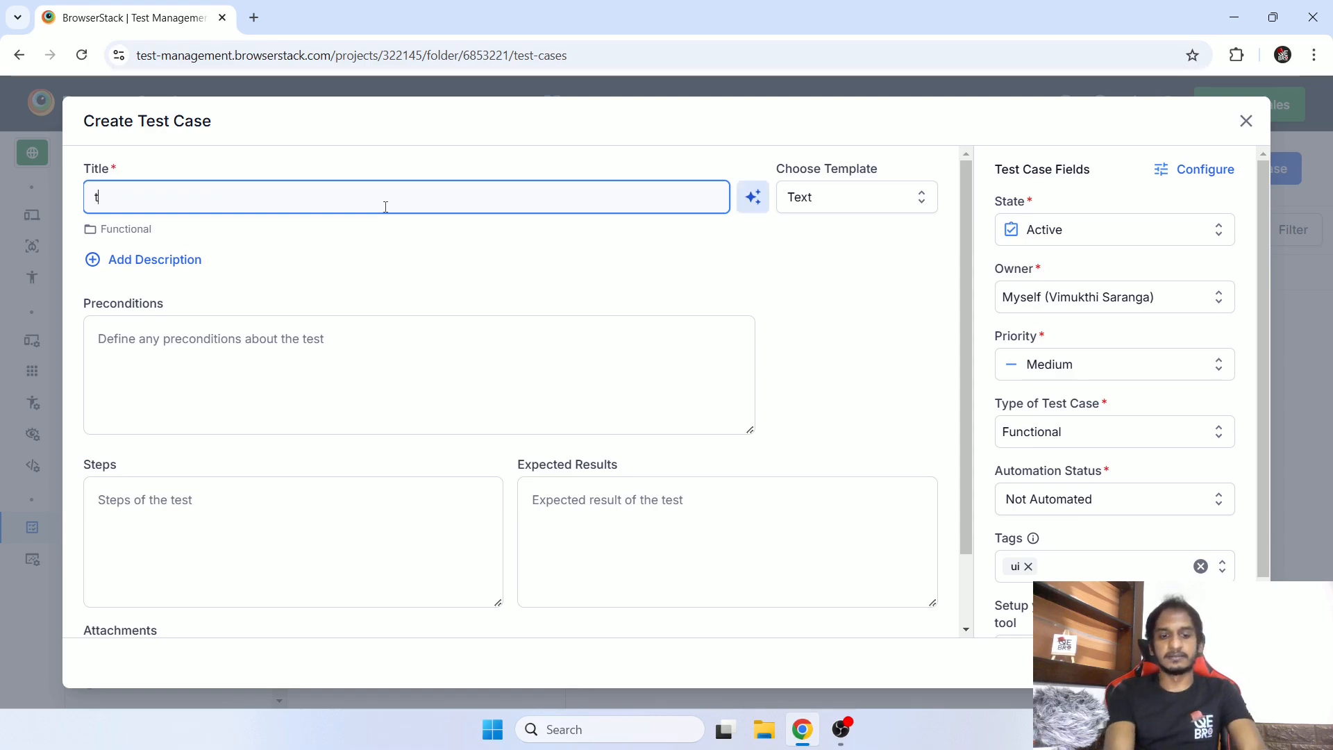
text(est title)
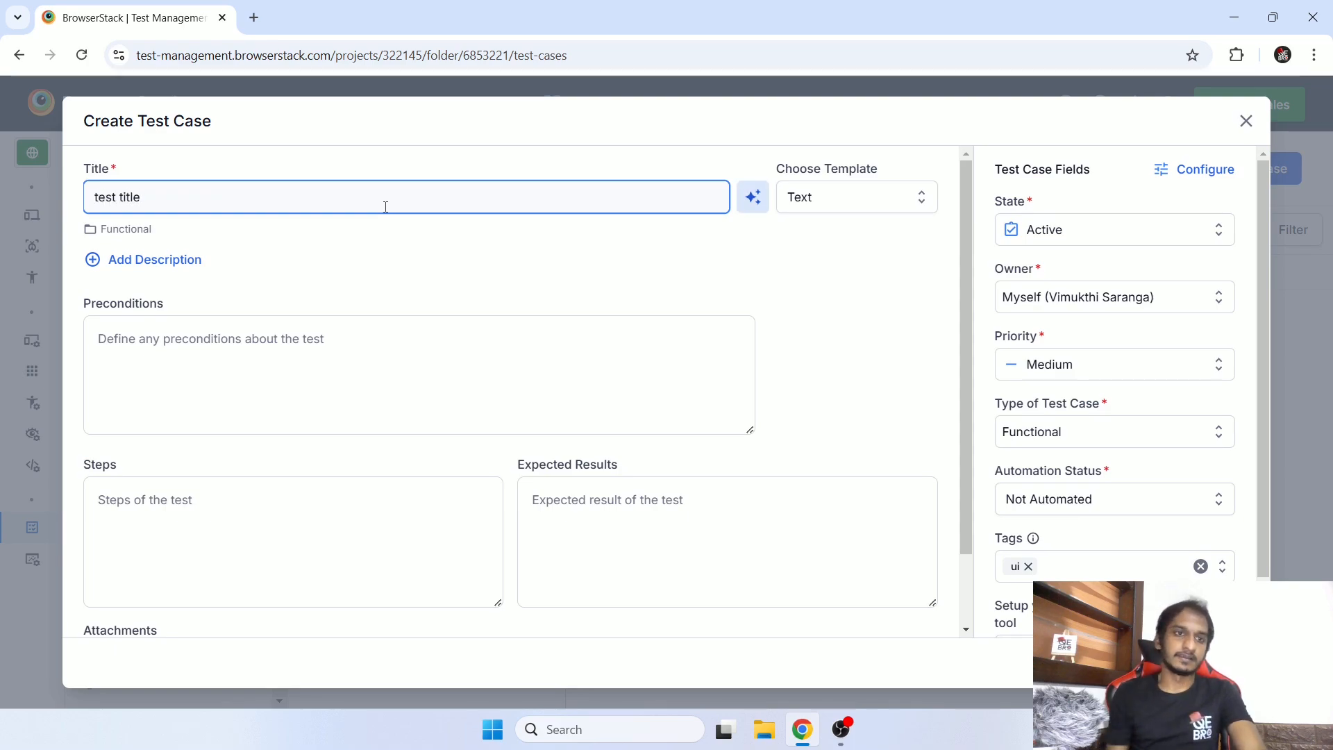
click(139, 260)
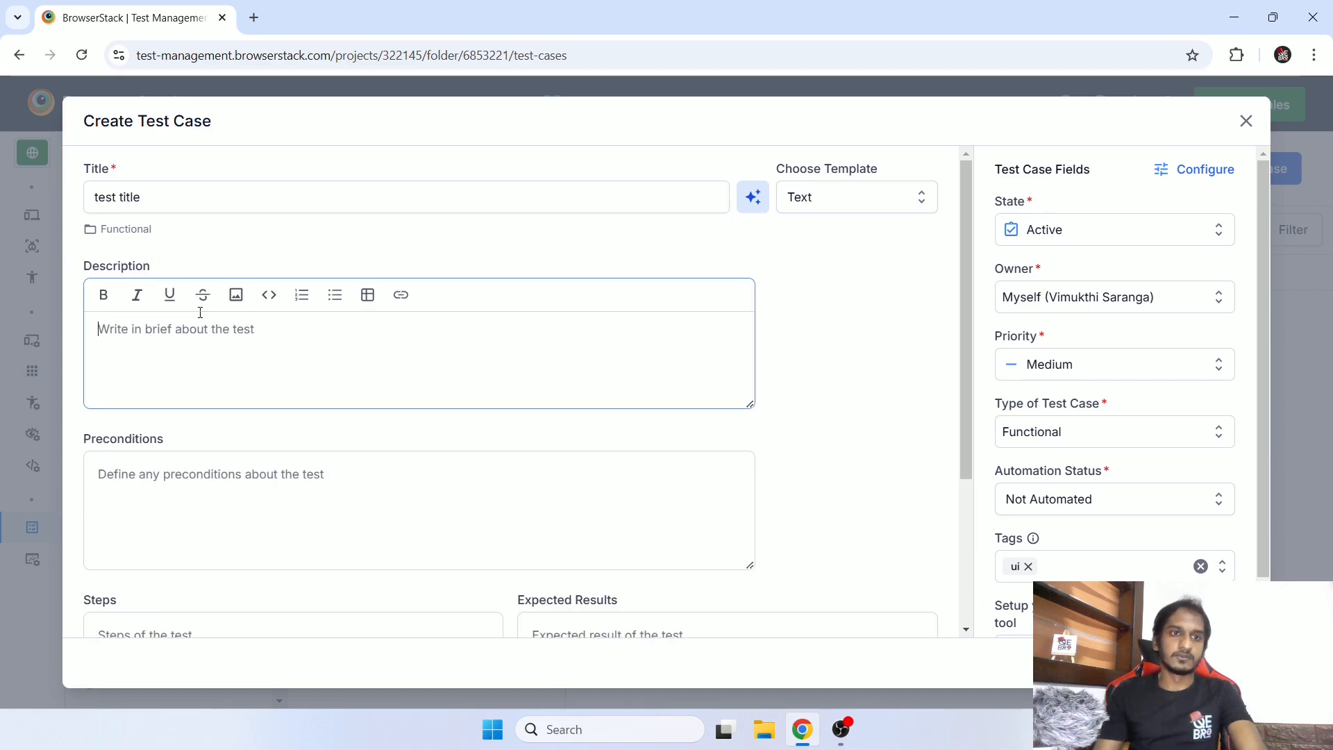
- Look over the preconditions, steps and attachments fields, and switch the test case template to Steps
scroll(276, 370, down, 1)
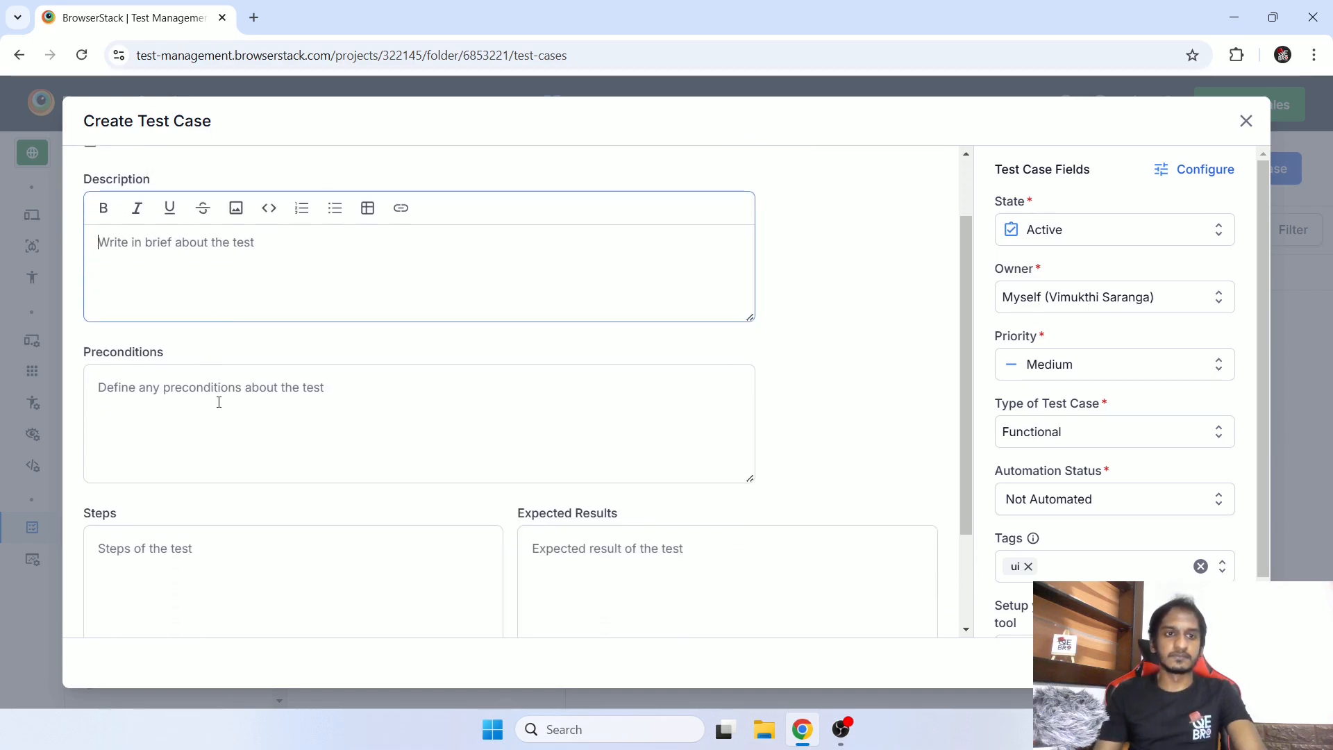
click(341, 432)
scroll(341, 432, down, 2)
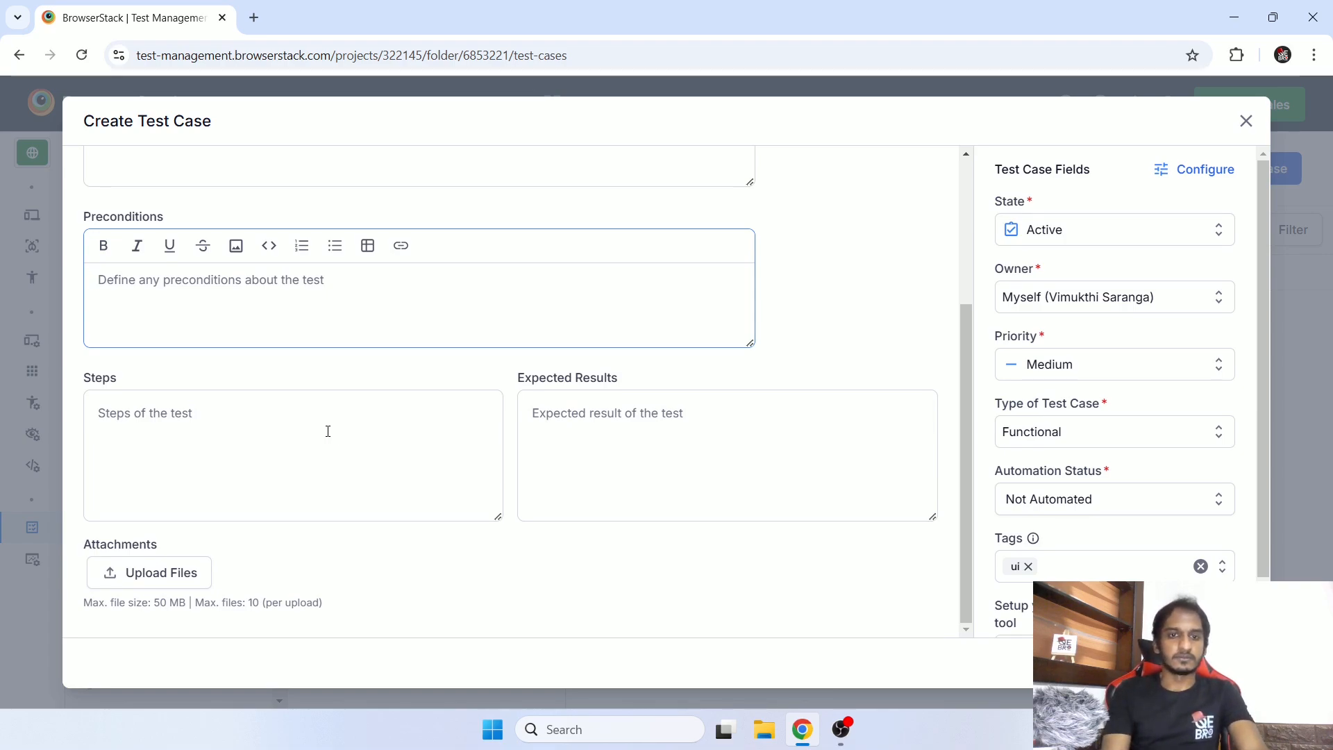
scroll(526, 292, up, 3)
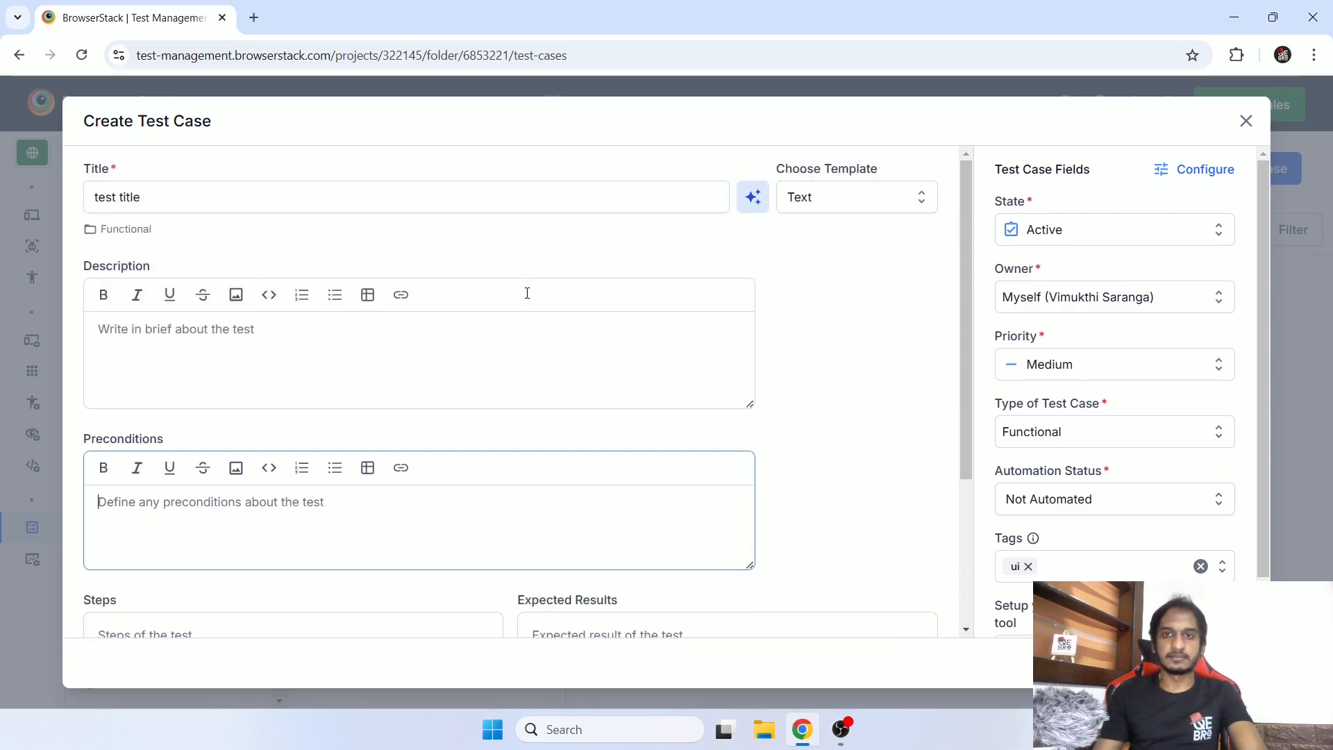
click(842, 203)
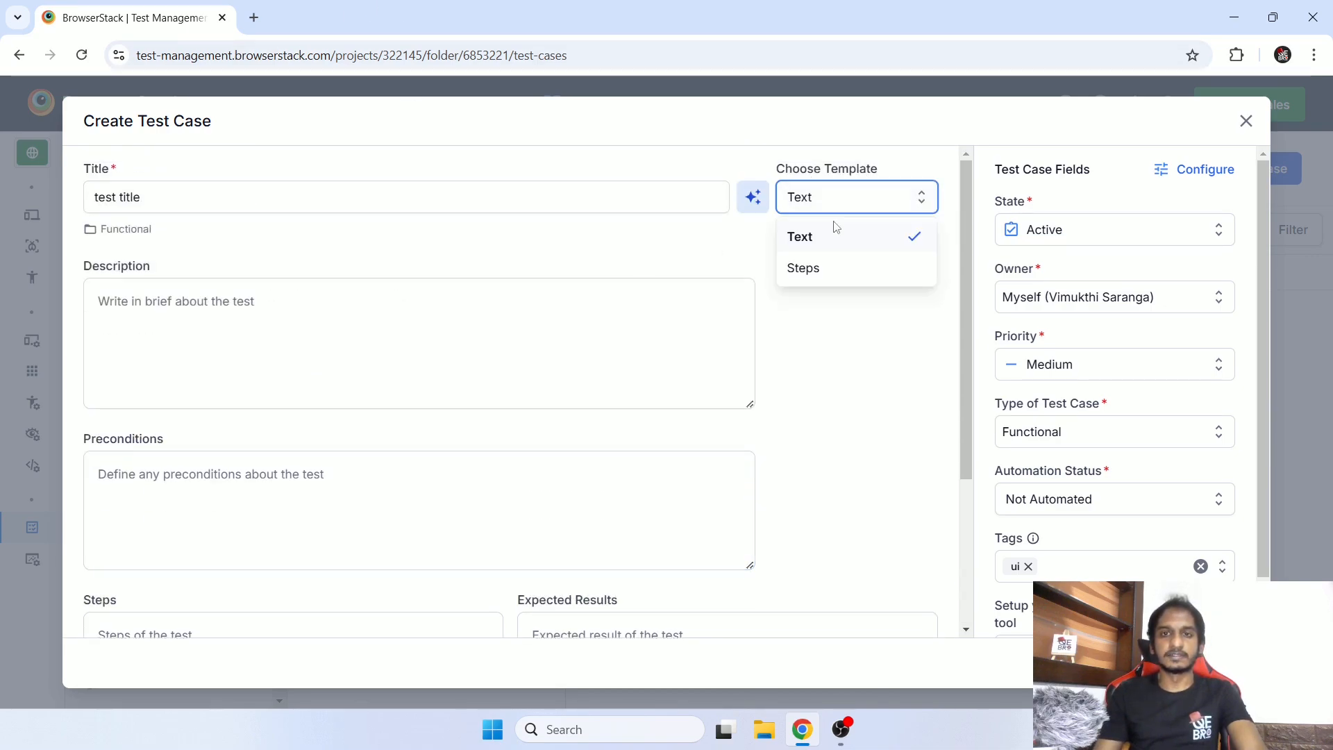
click(816, 284)
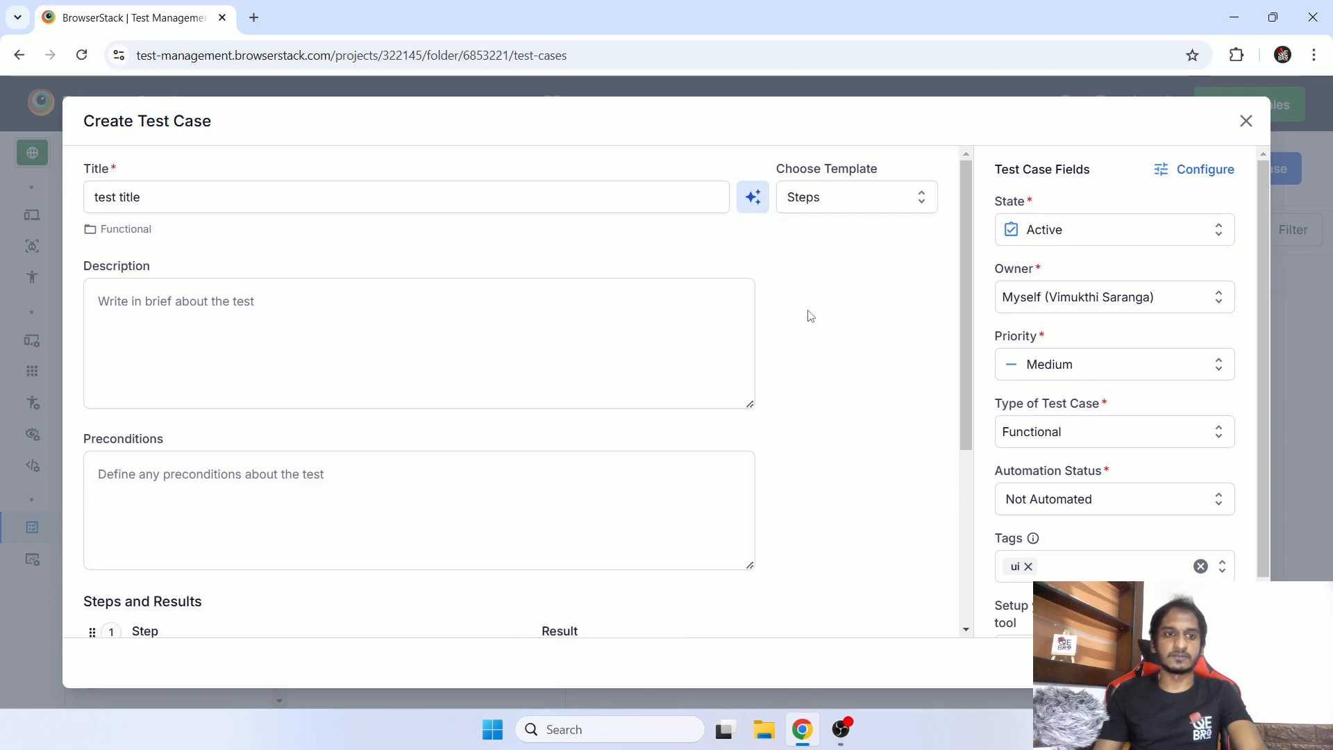
- Compare the step fields of the Steps and Text test case templates, and set the template back to Steps
scroll(811, 316, down, 4)
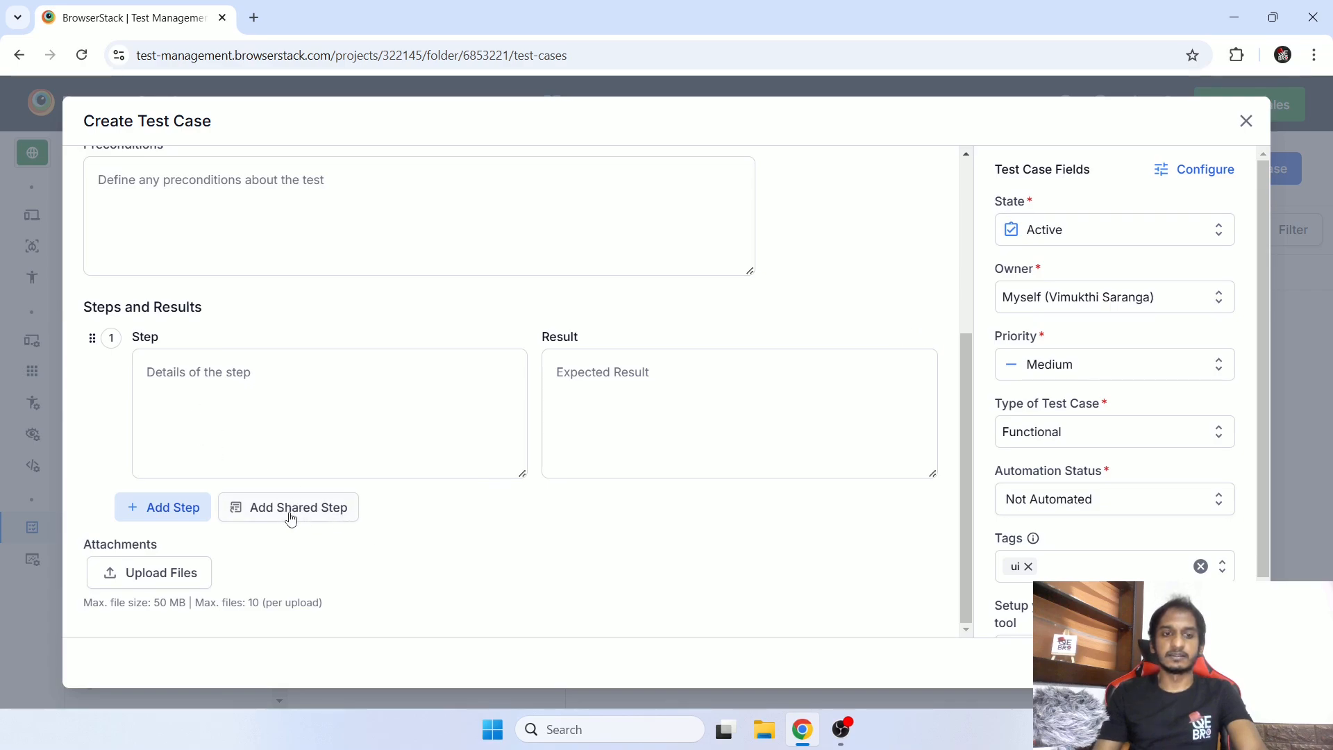
scroll(784, 352, up, 5)
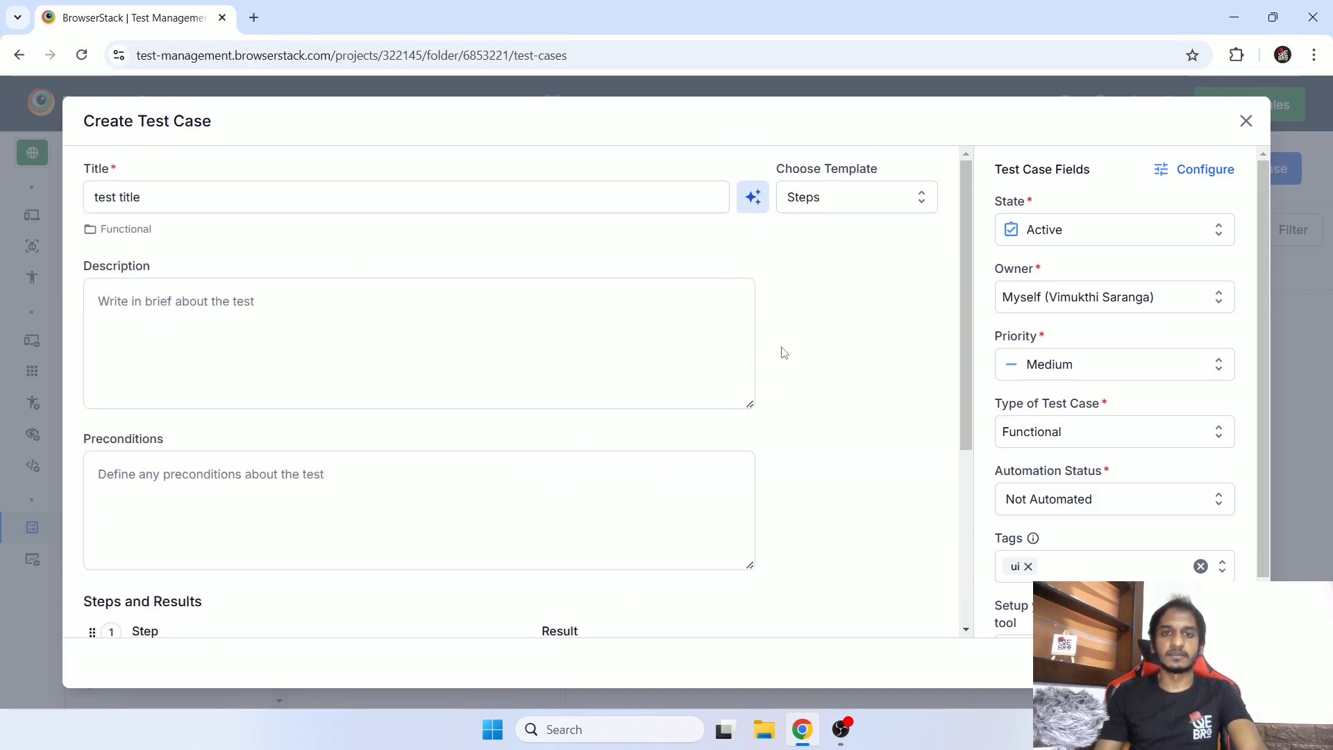
click(845, 207)
click(836, 232)
scroll(846, 302, down, 1)
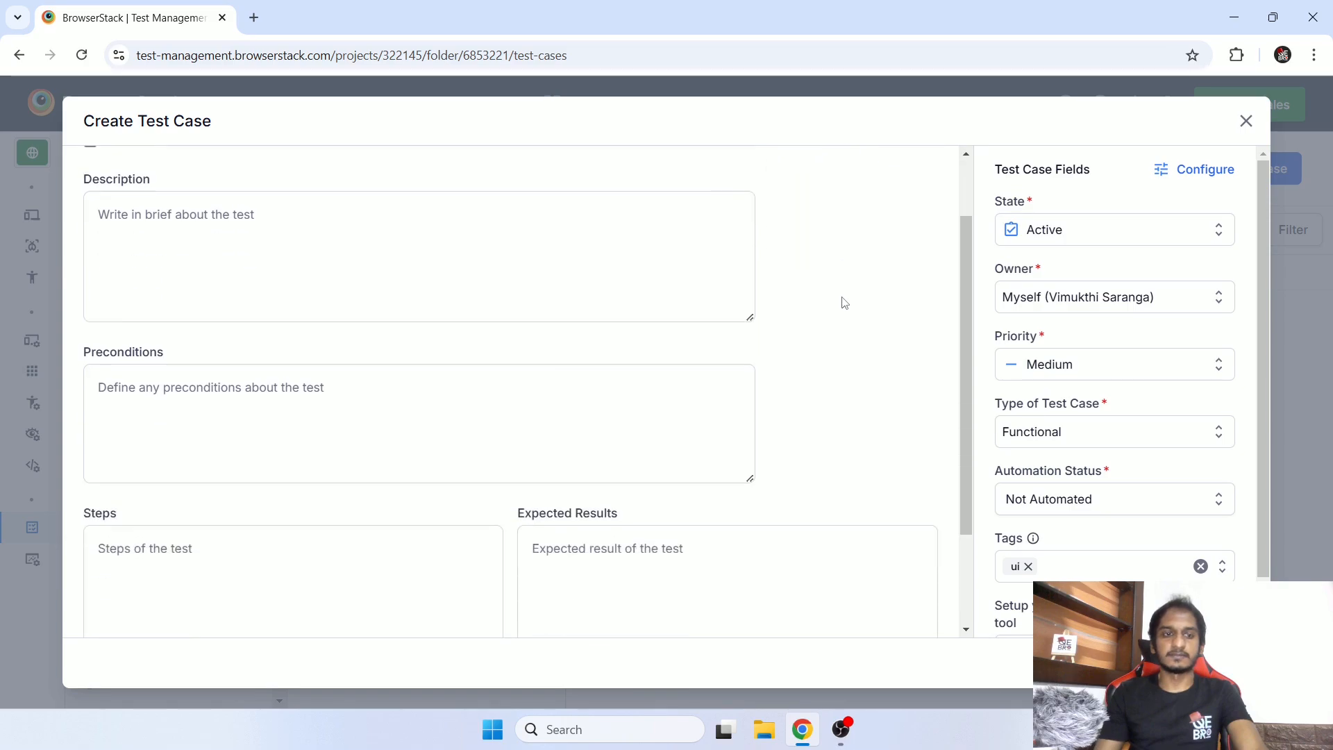
scroll(845, 303, down, 2)
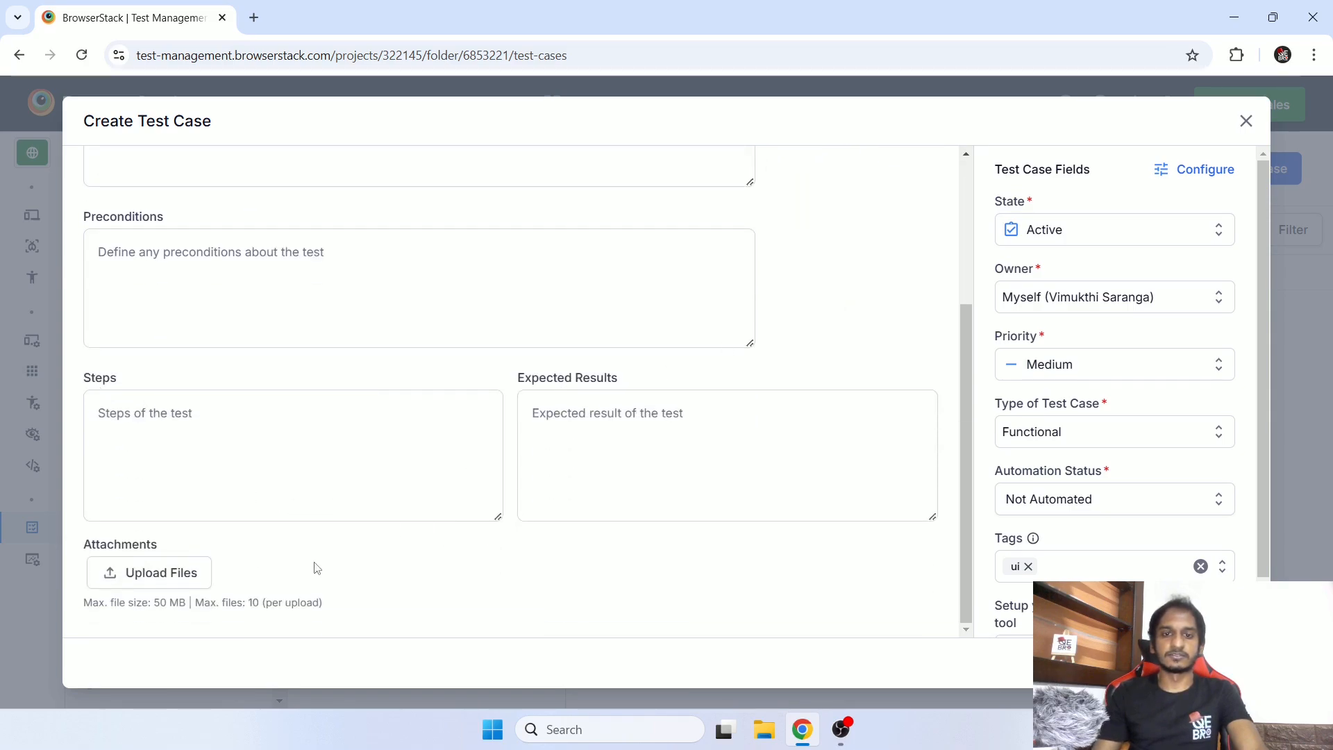
scroll(579, 584, up, 3)
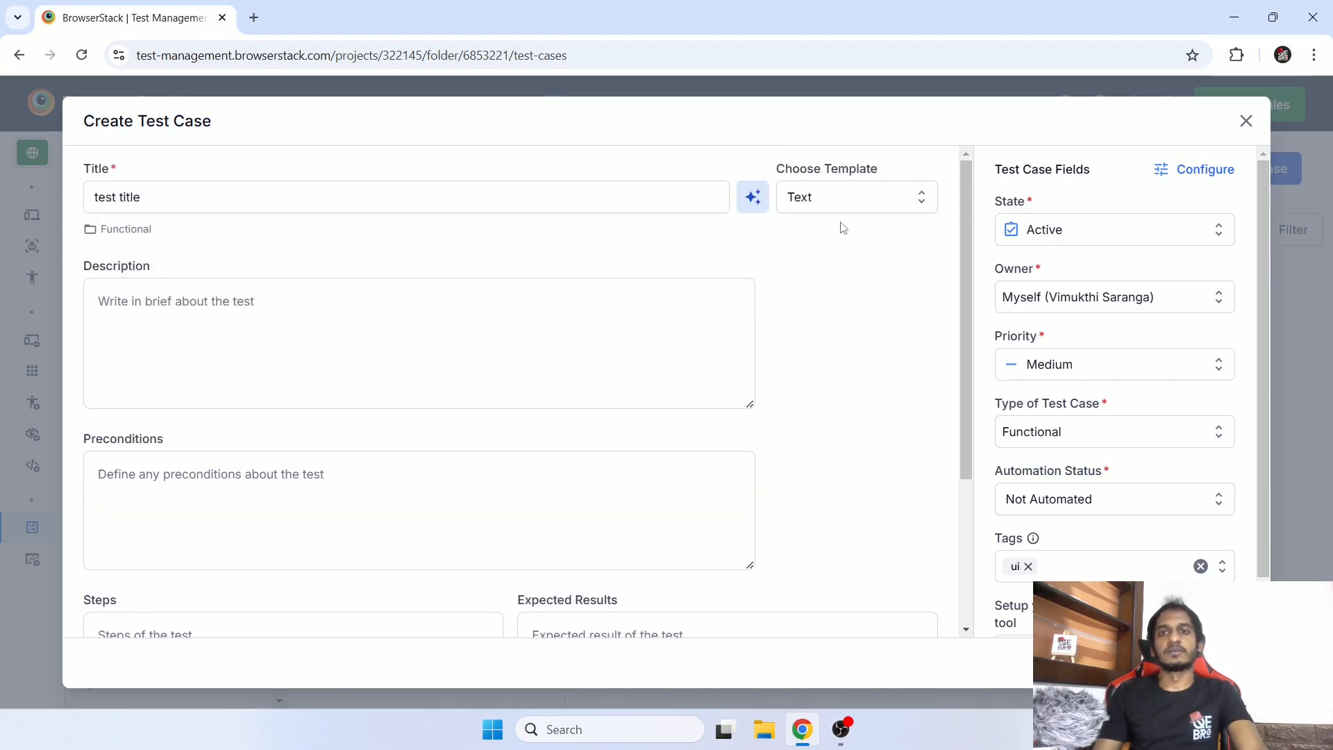
click(847, 202)
click(805, 269)
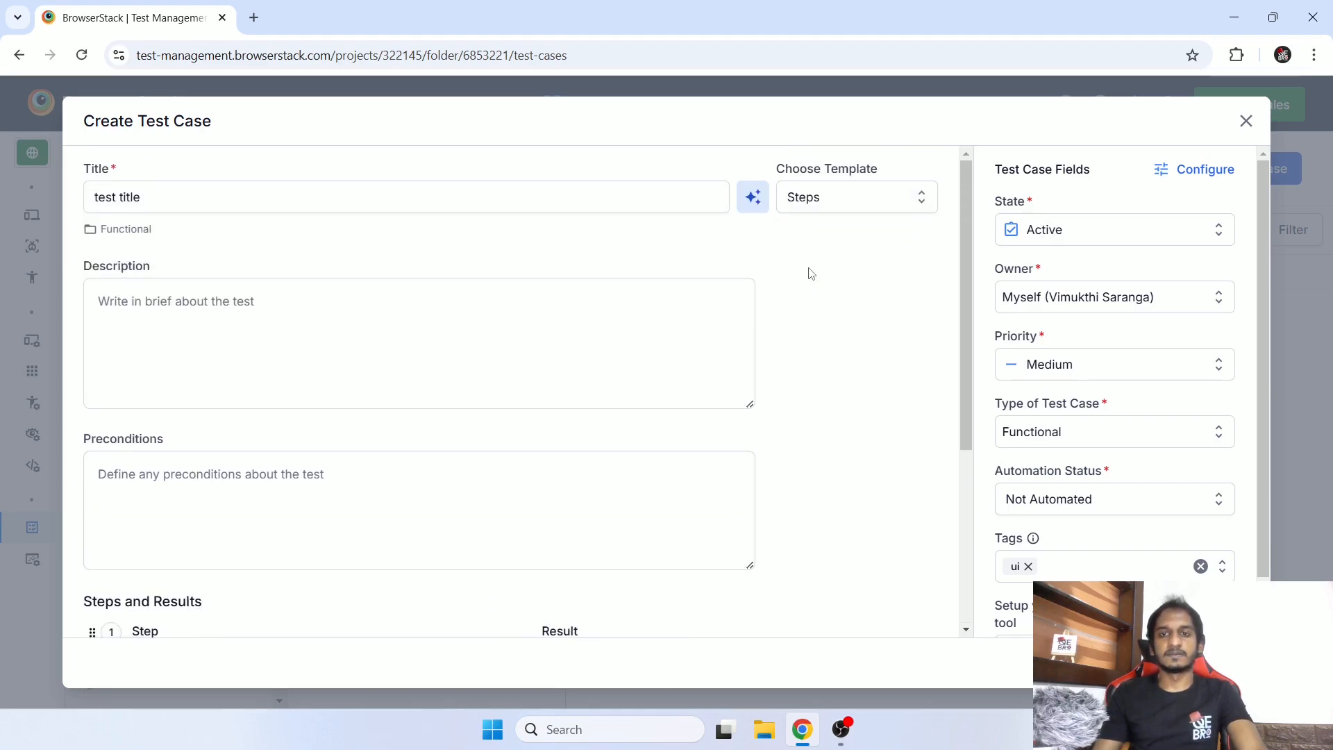
- Add the Login shared step to the test case's steps and results
scroll(854, 316, down, 4)
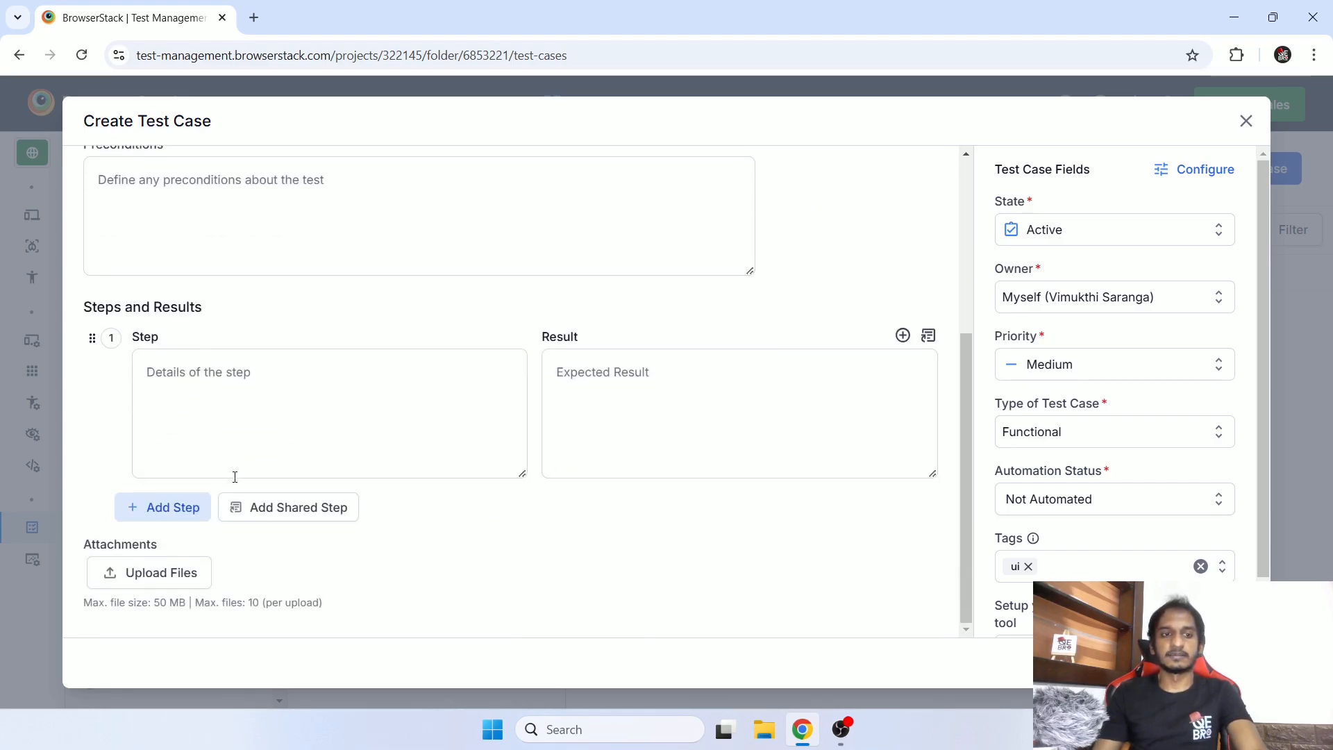
click(301, 517)
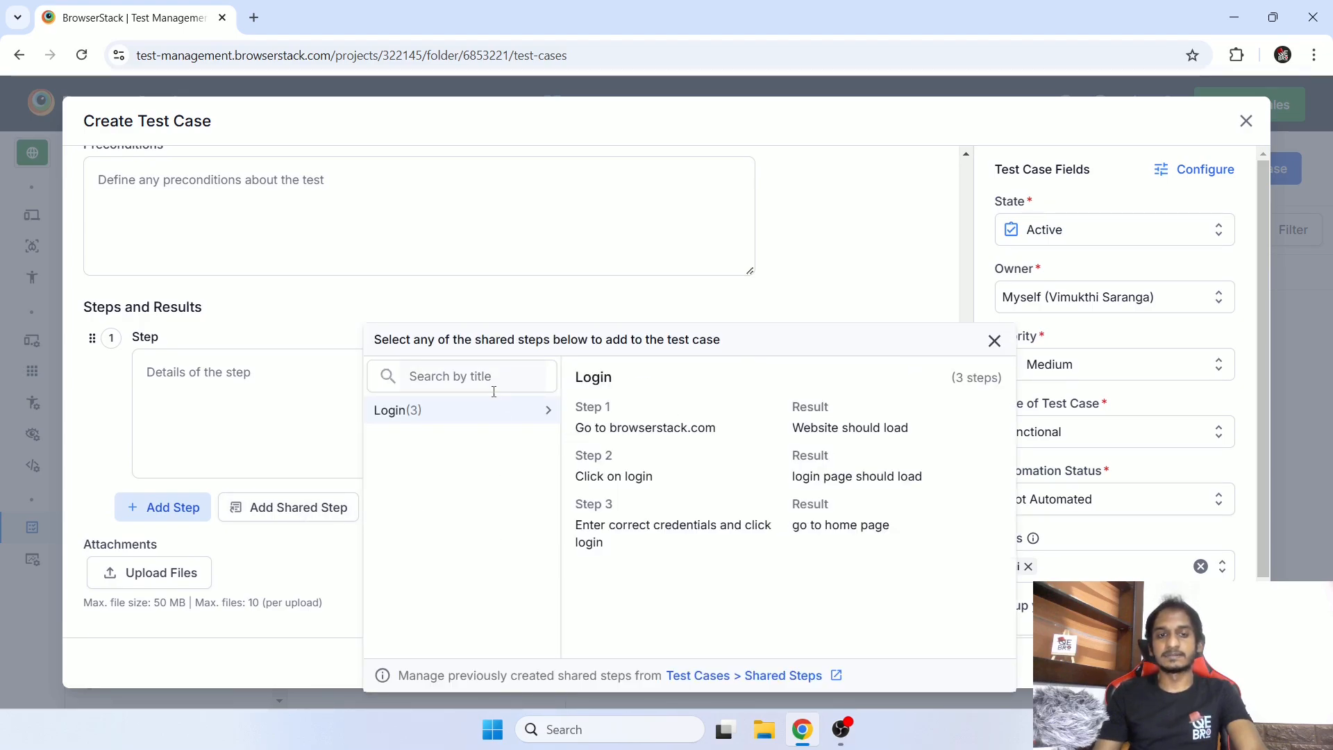
click(421, 416)
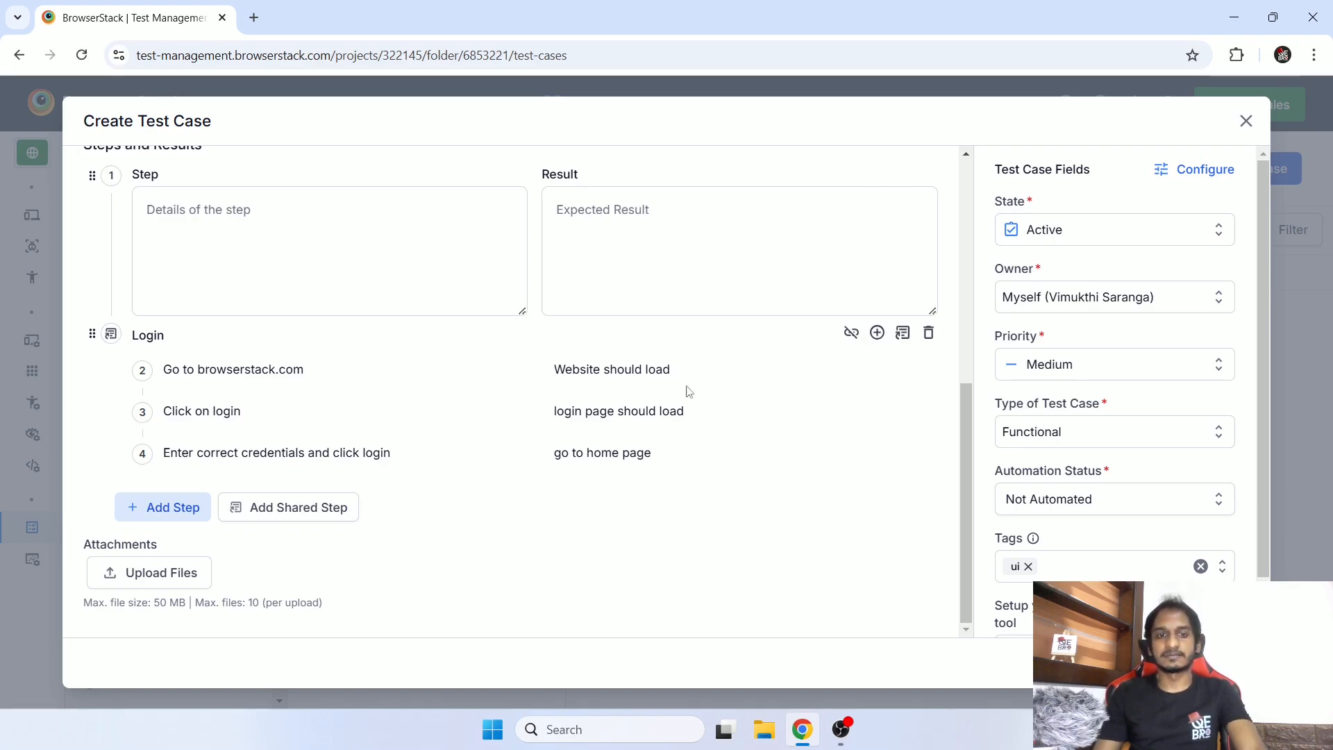
scroll(553, 326, up, 1)
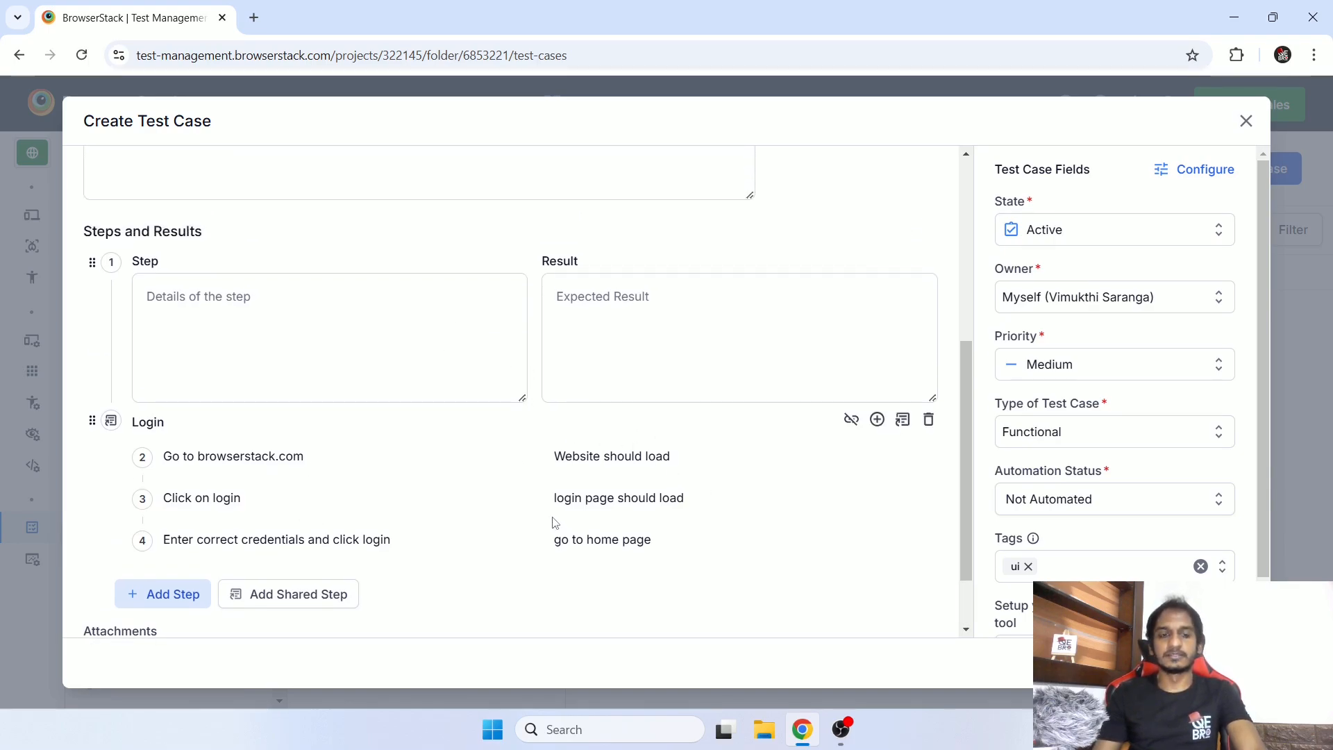
scroll(545, 539, down, 1)
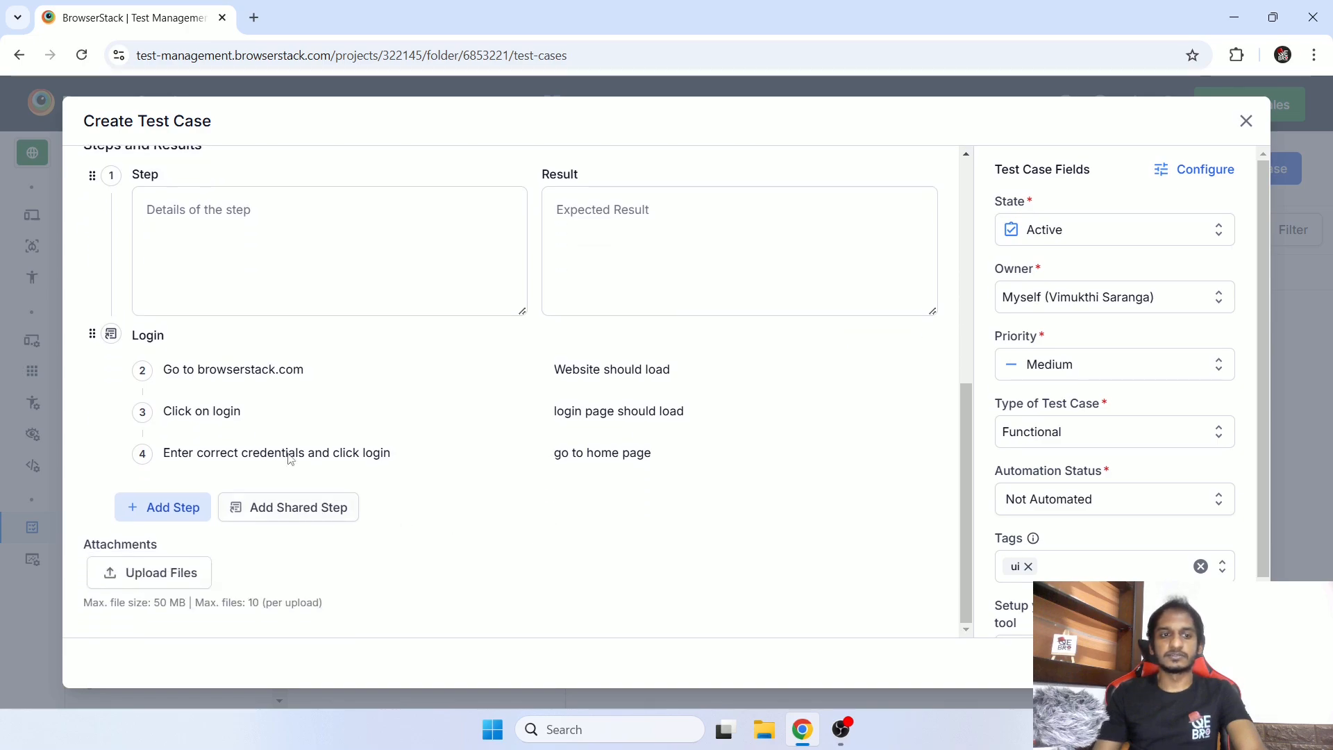
- Fill in the test case's first step with "step" as its details and "result" as its expected result
click(371, 291)
text(step)
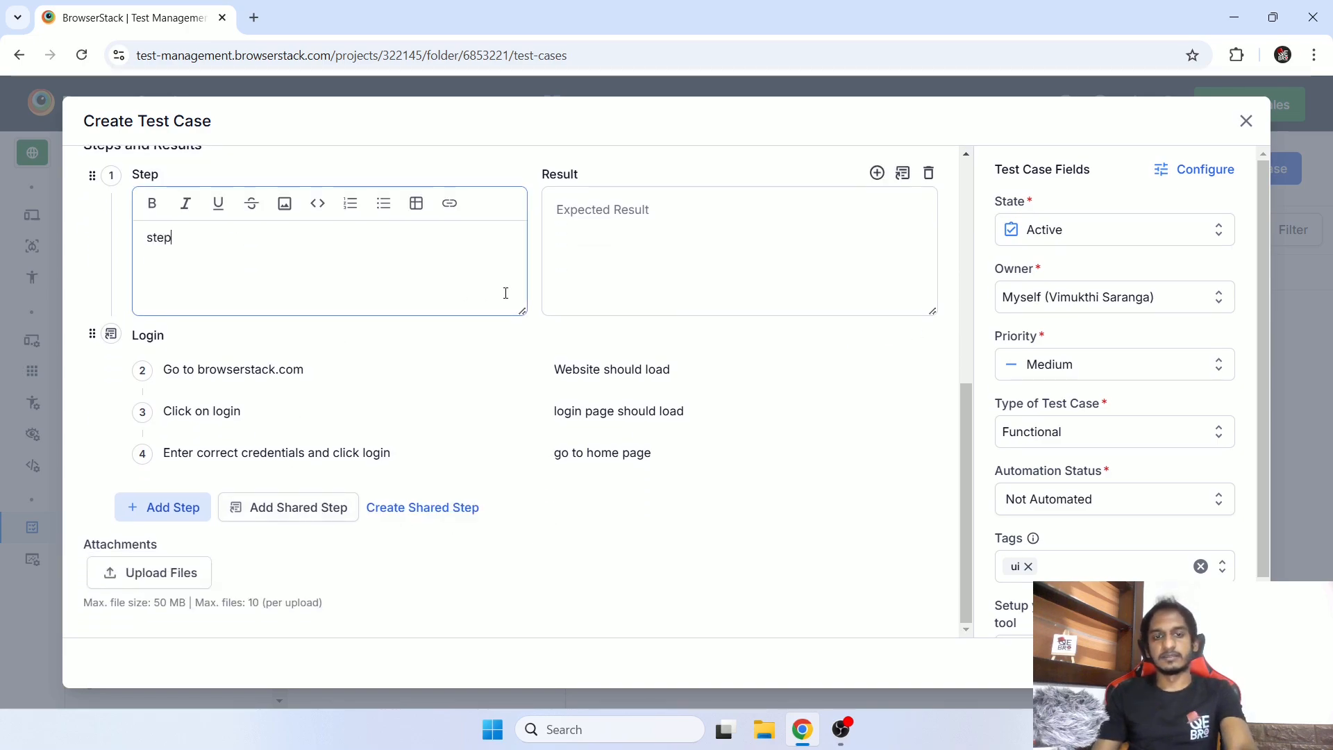
click(634, 272)
text(result)
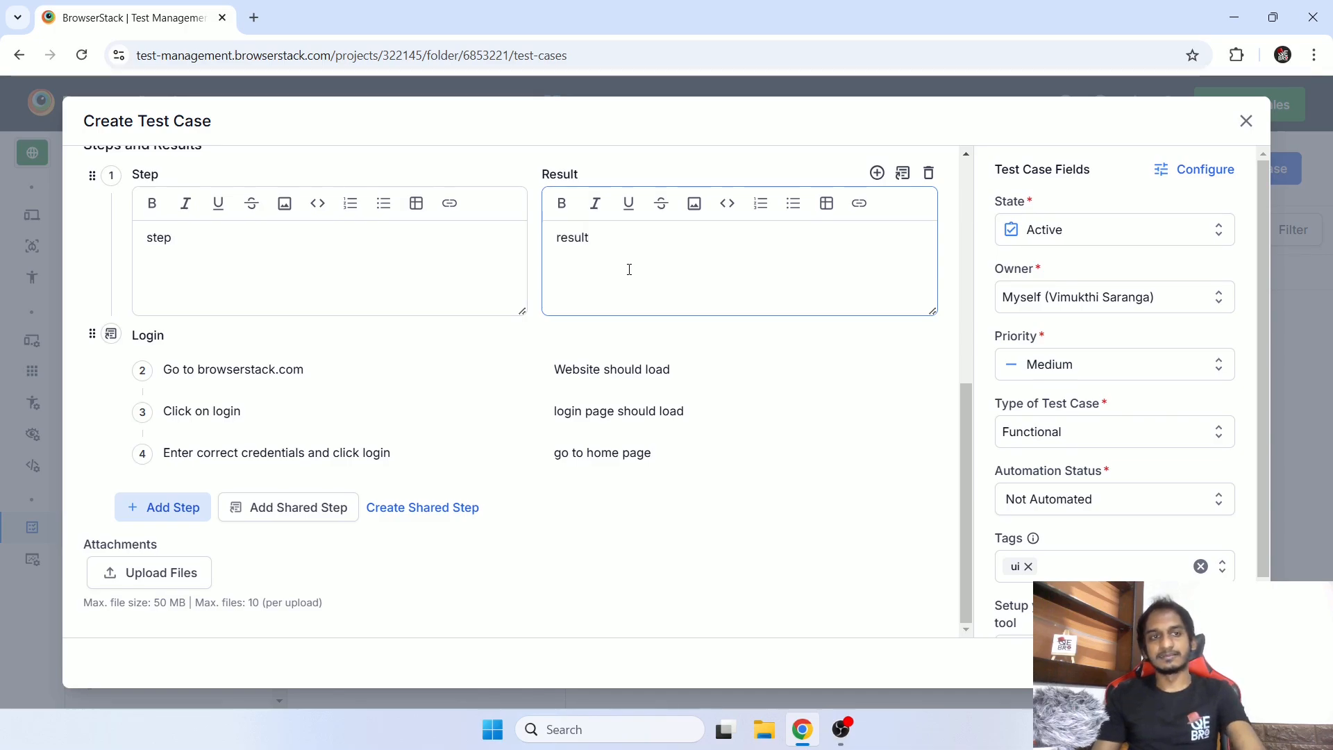
- Add another blank step and move the Login shared step to the start of the step list
click(186, 514)
scroll(286, 506, up, 2)
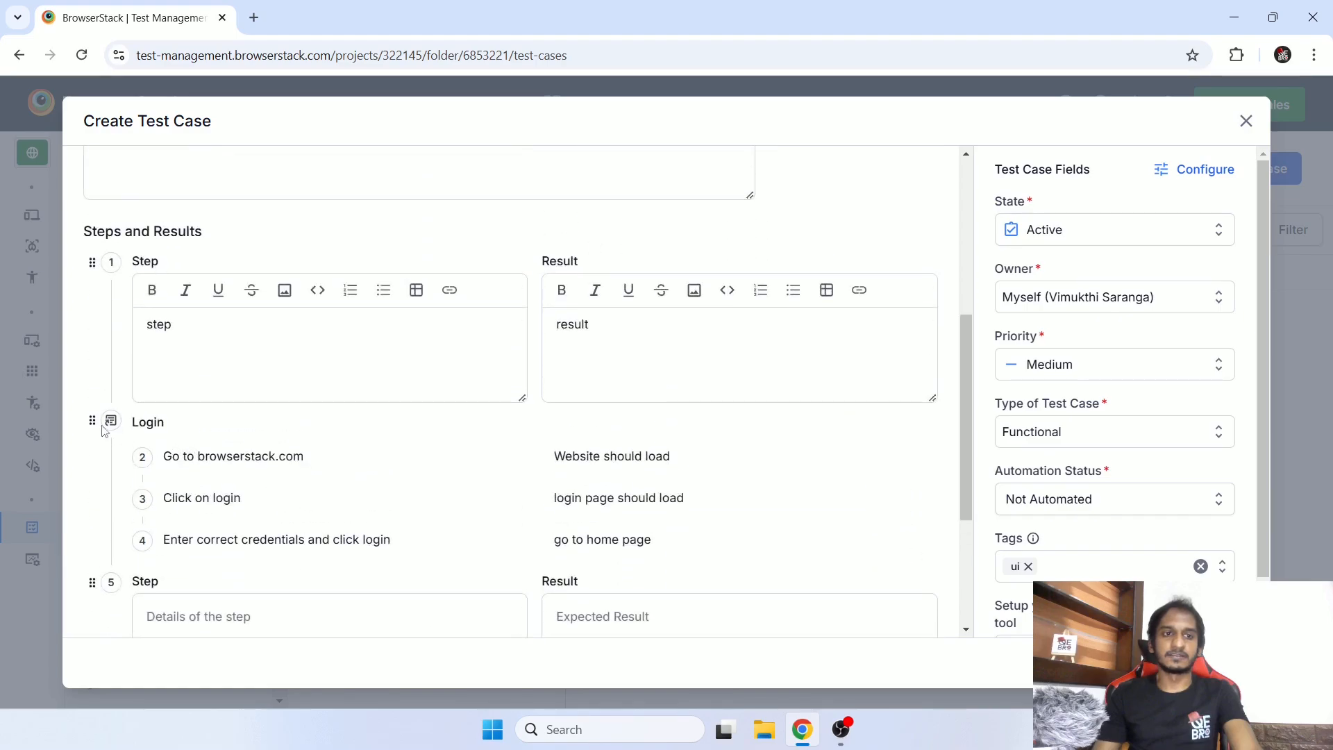
drag(89, 422, 95, 252)
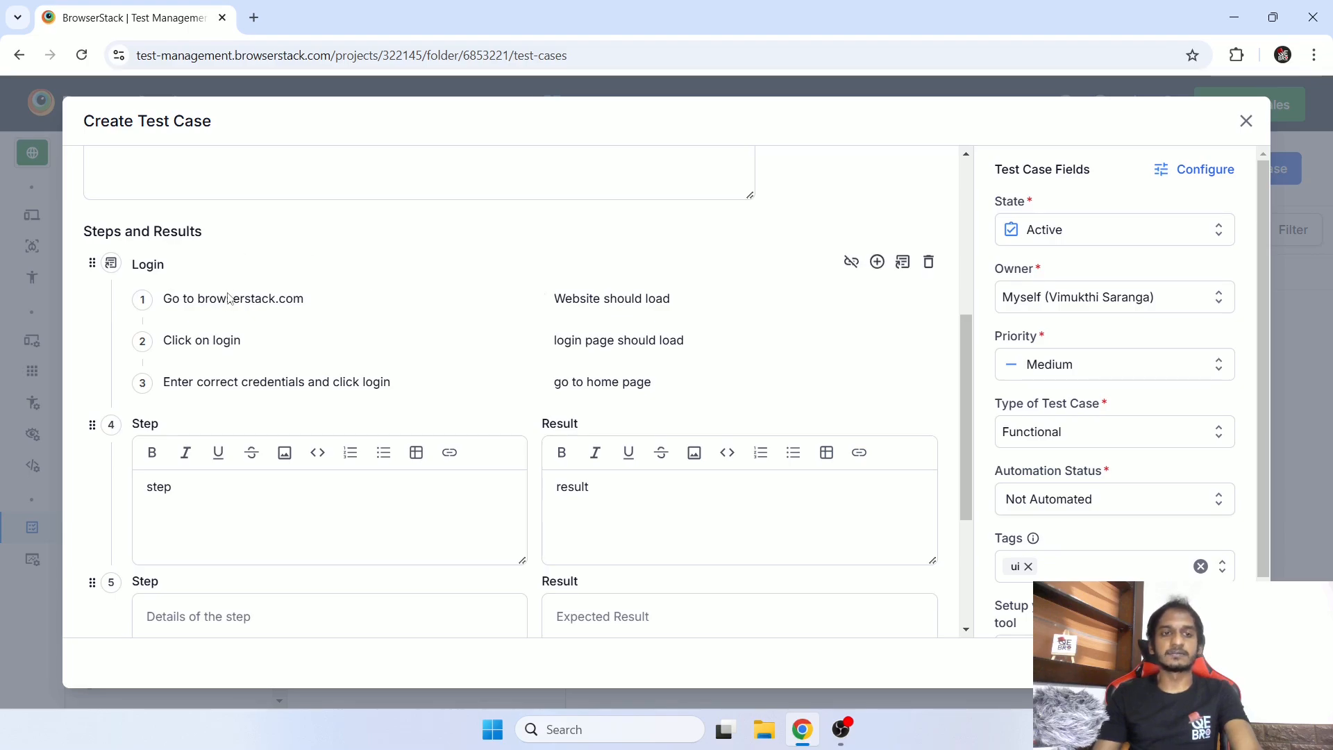
- Delete the blank last step and create the test case
scroll(271, 289, down, 2)
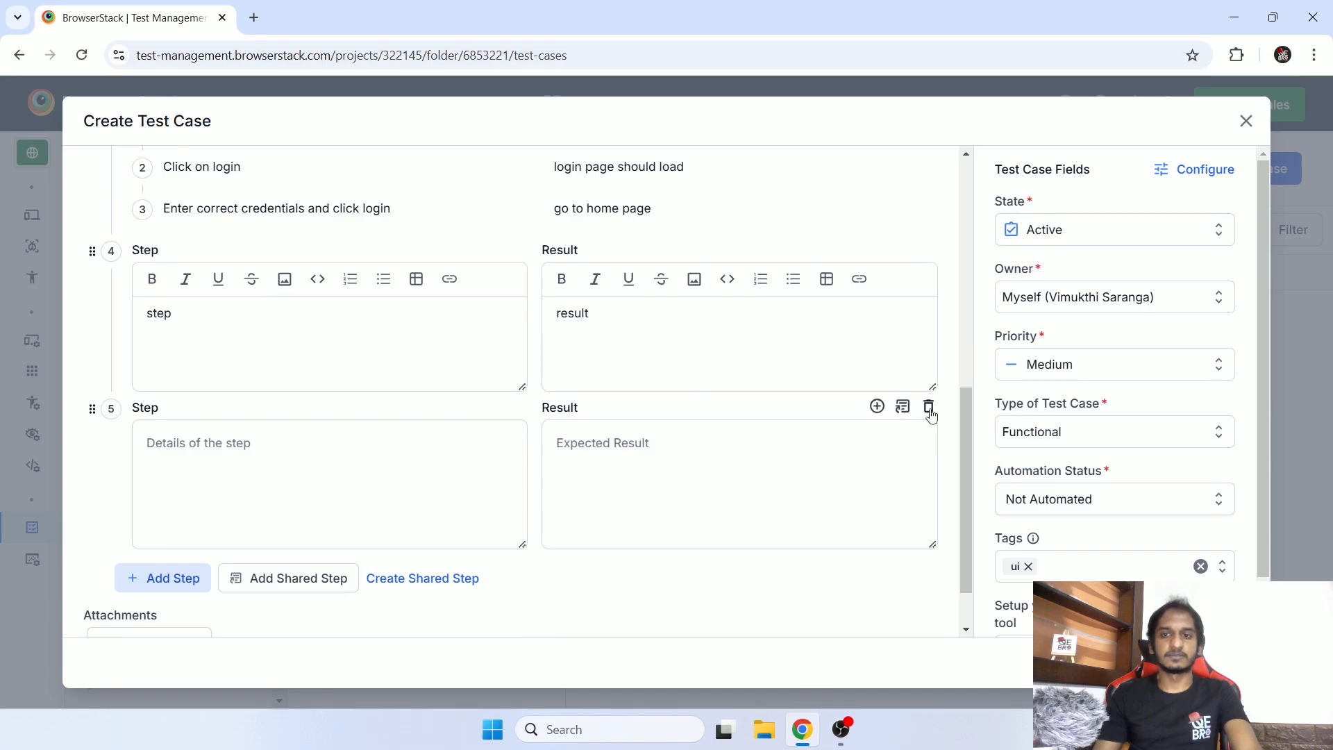
click(929, 407)
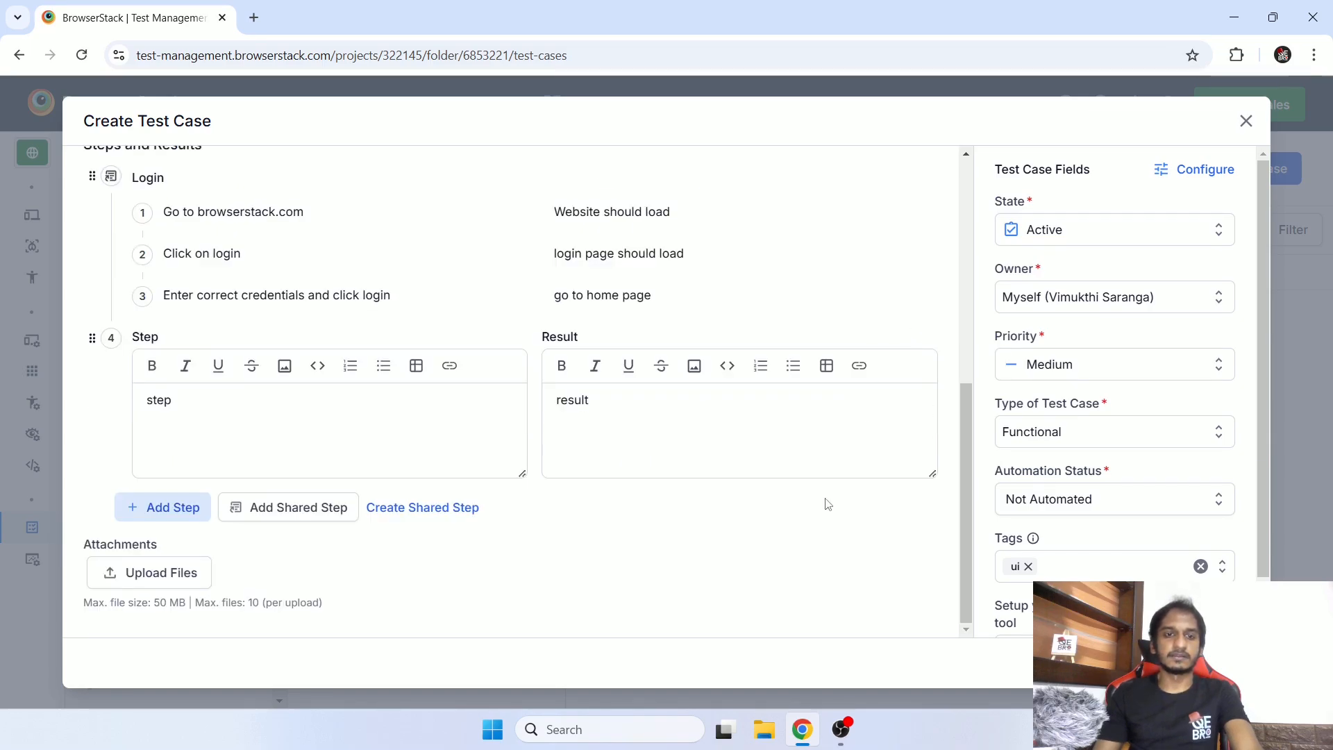
scroll(802, 500, up, 6)
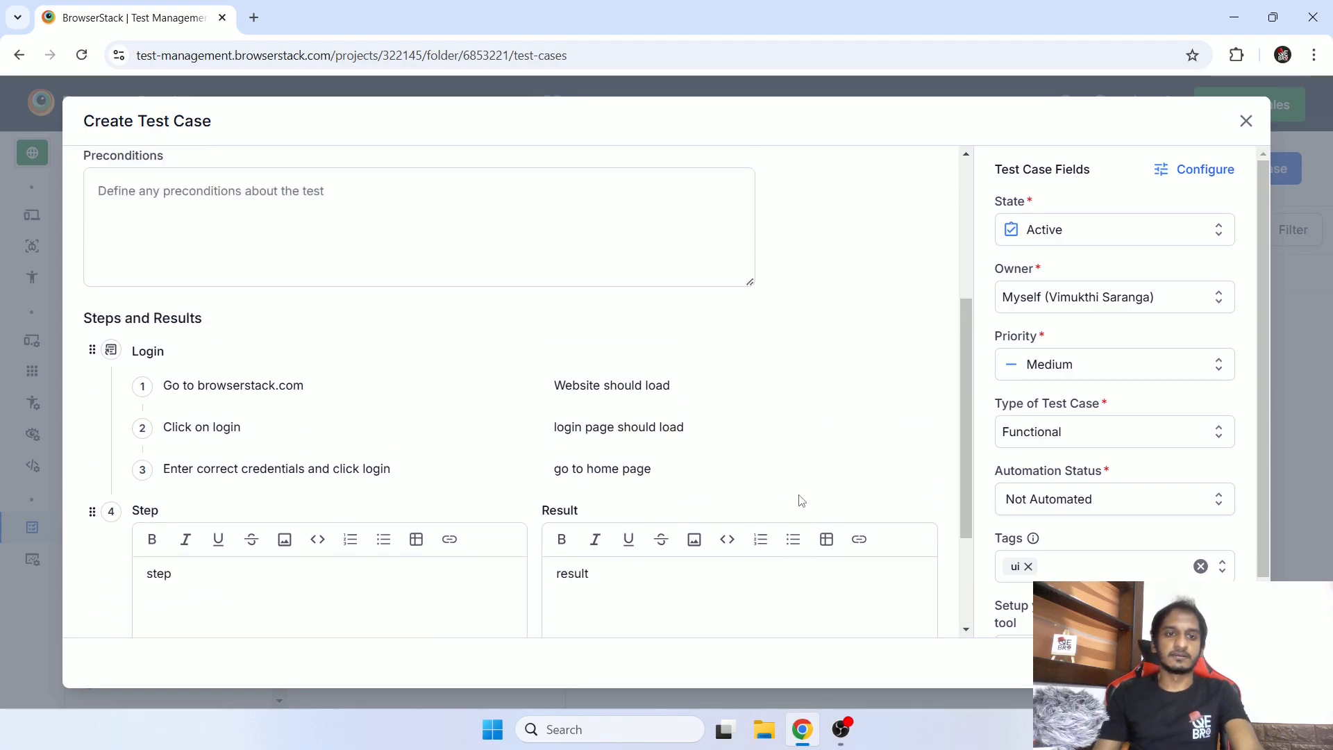
scroll(802, 501, down, 6)
scroll(509, 428, up, 6)
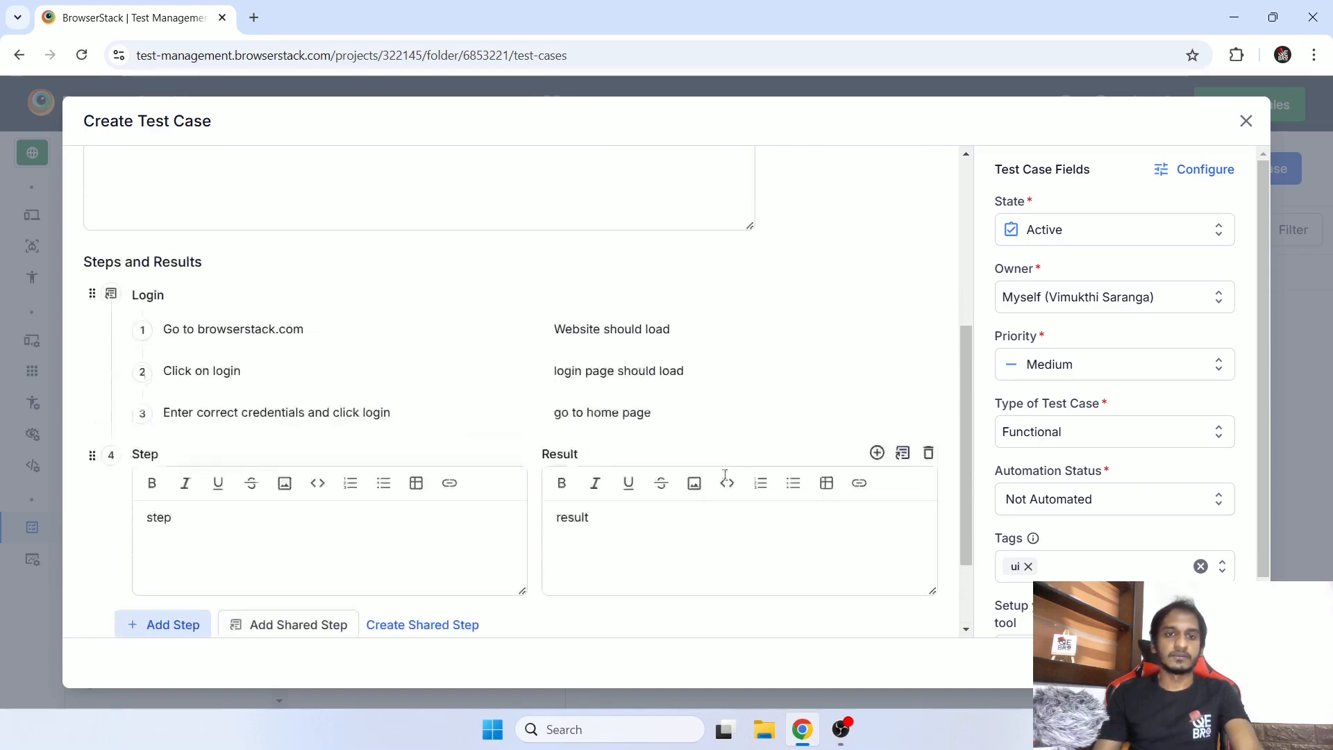
scroll(842, 469, down, 6)
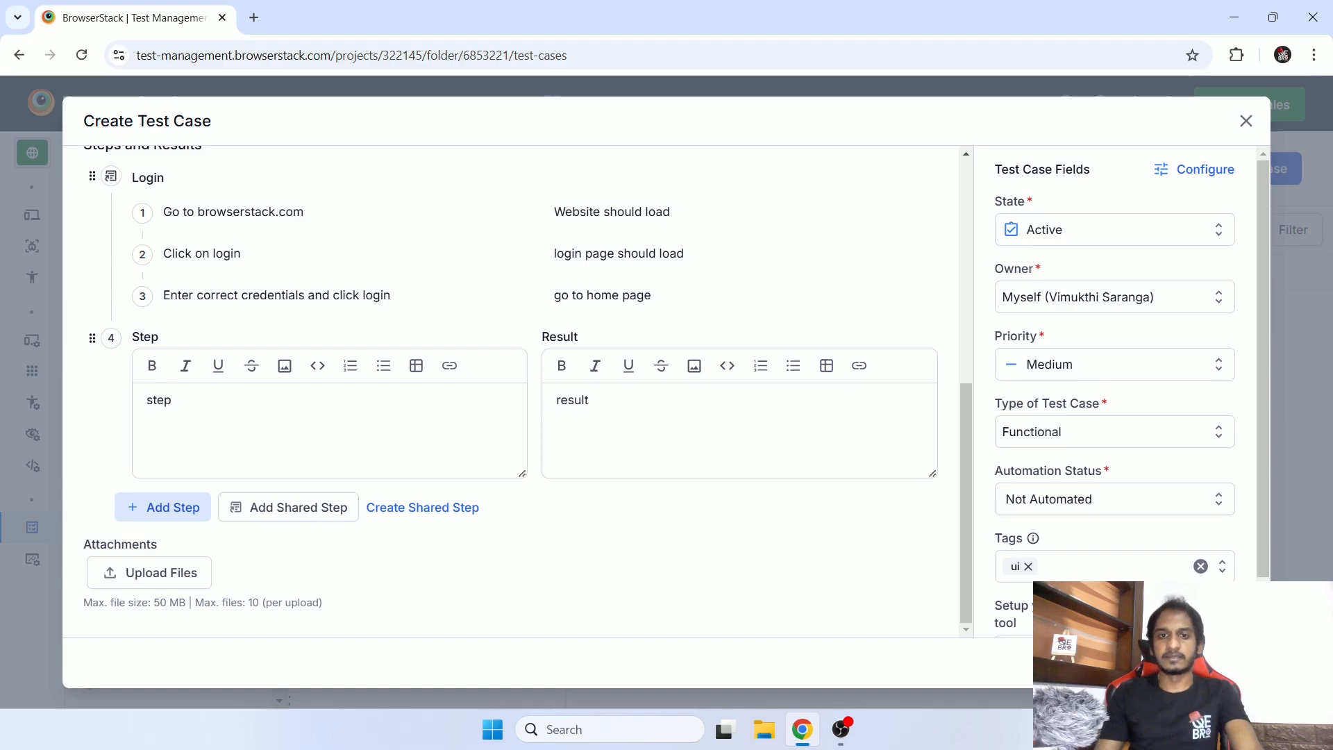
click(1217, 664)
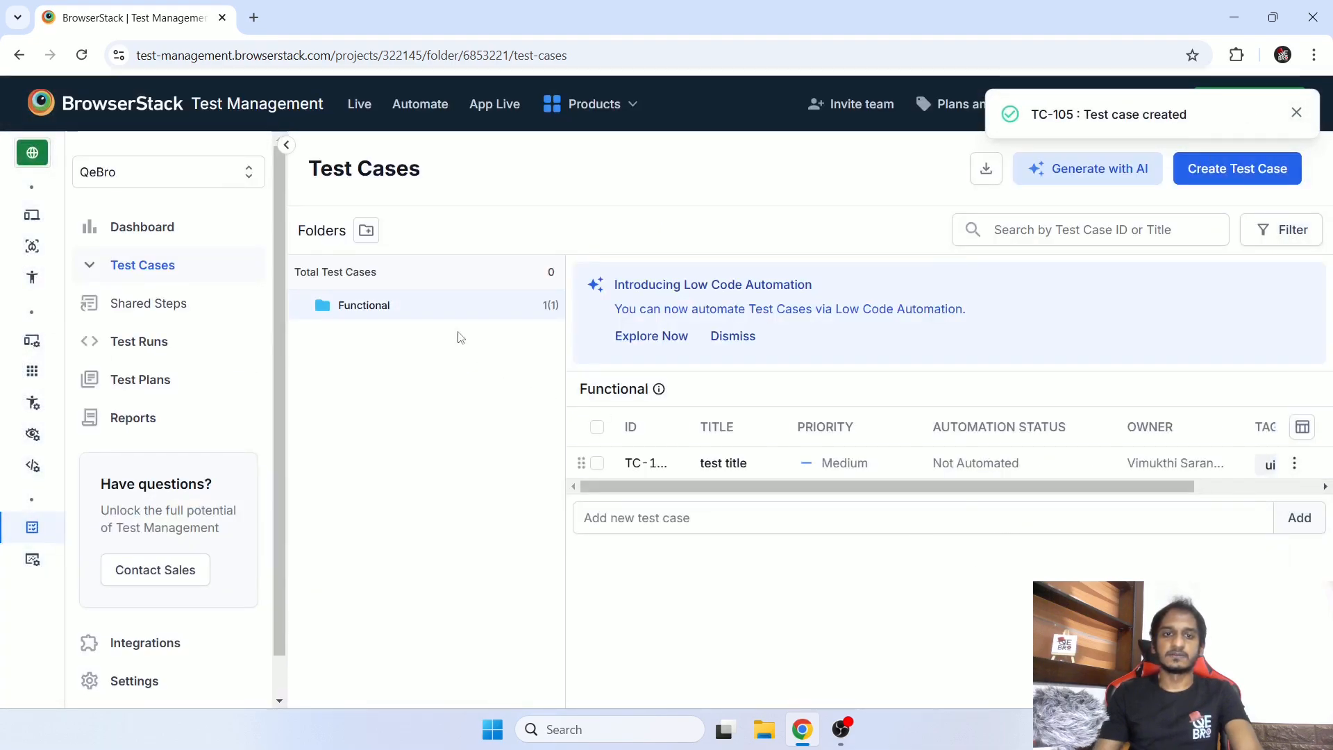
- Select the Functional folder and dismiss the Low Code Automation banner above its test case list
click(354, 306)
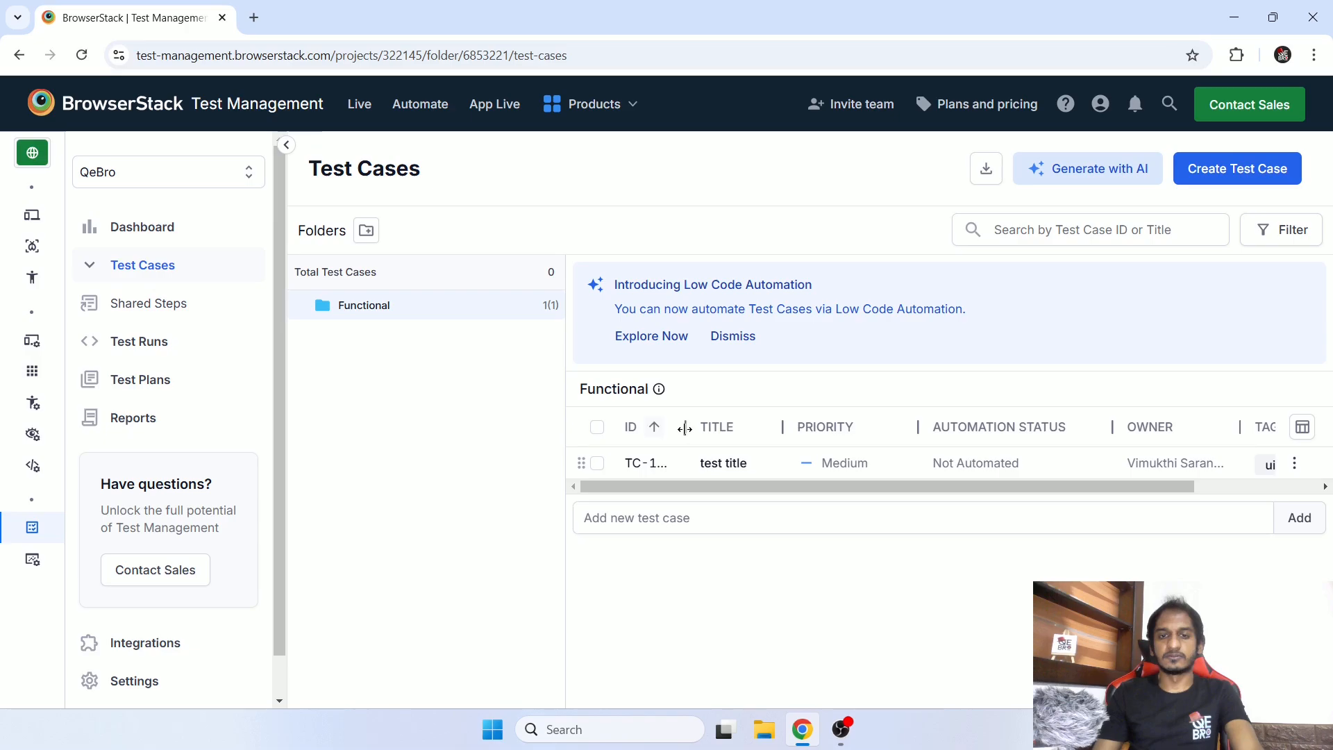
mouse_move(685, 426)
mouse_down()
mouse_move(777, 428)
mouse_move(686, 426)
mouse_up()
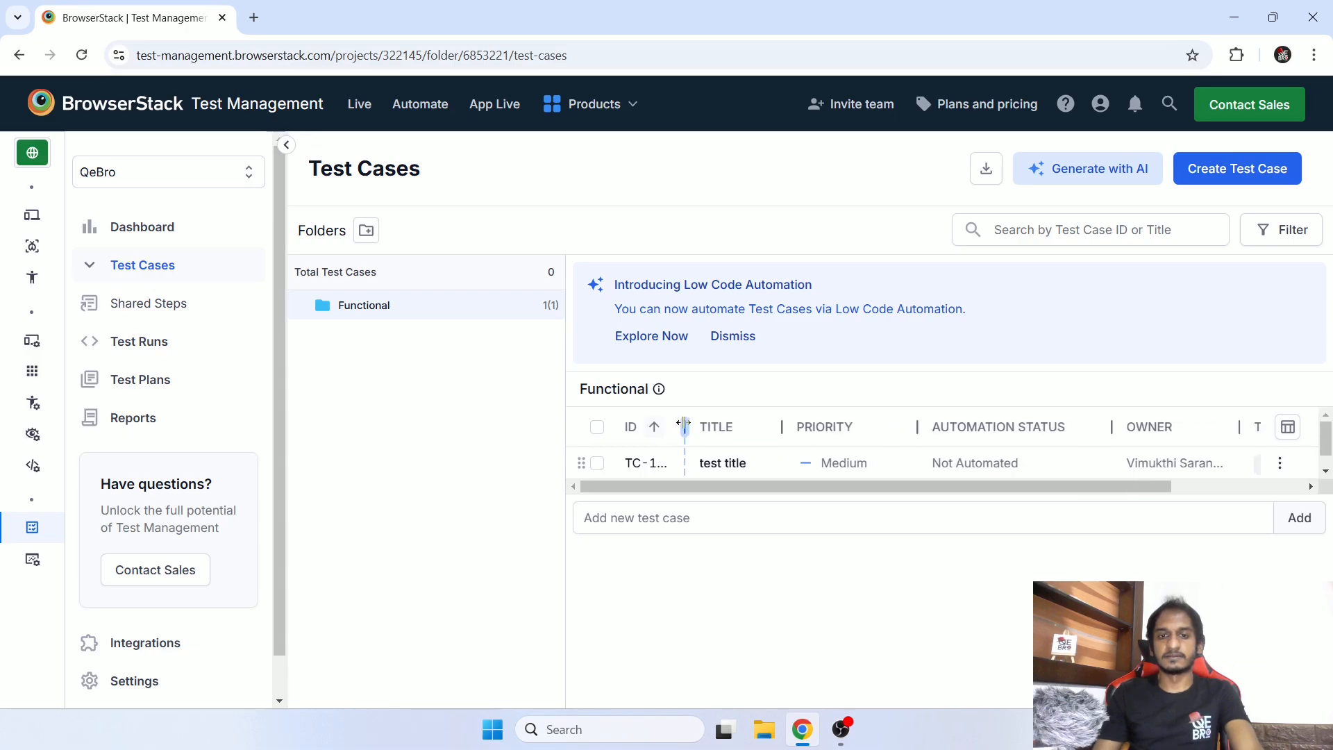
drag(785, 486, 611, 514)
click(671, 517)
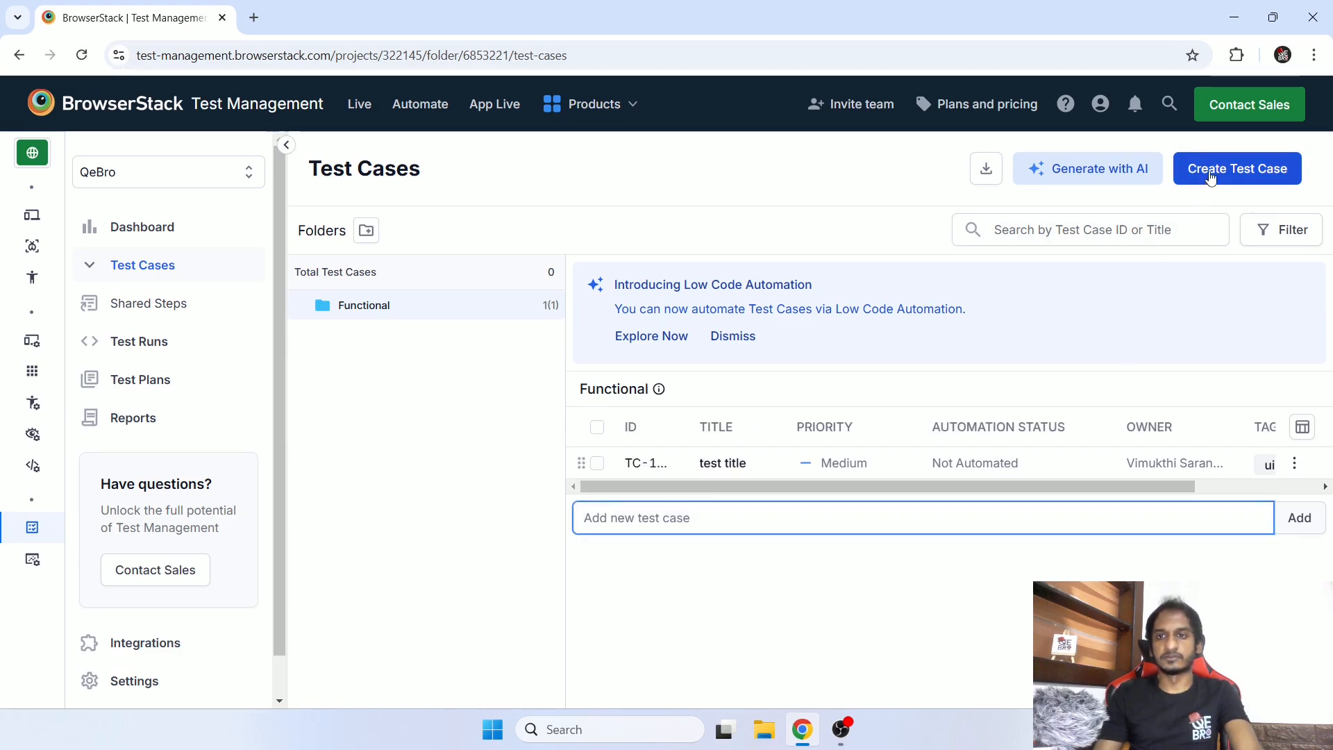
mouse_move(1109, 182)
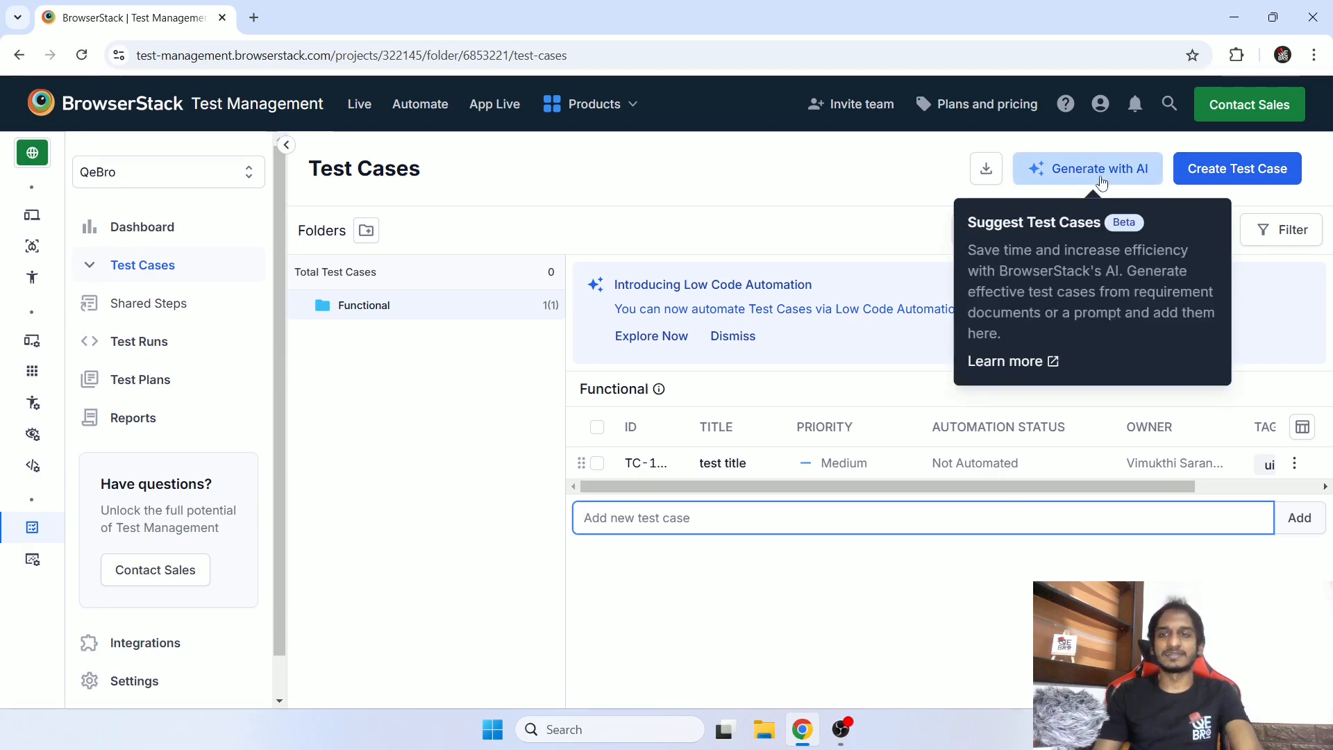
click(773, 185)
click(733, 336)
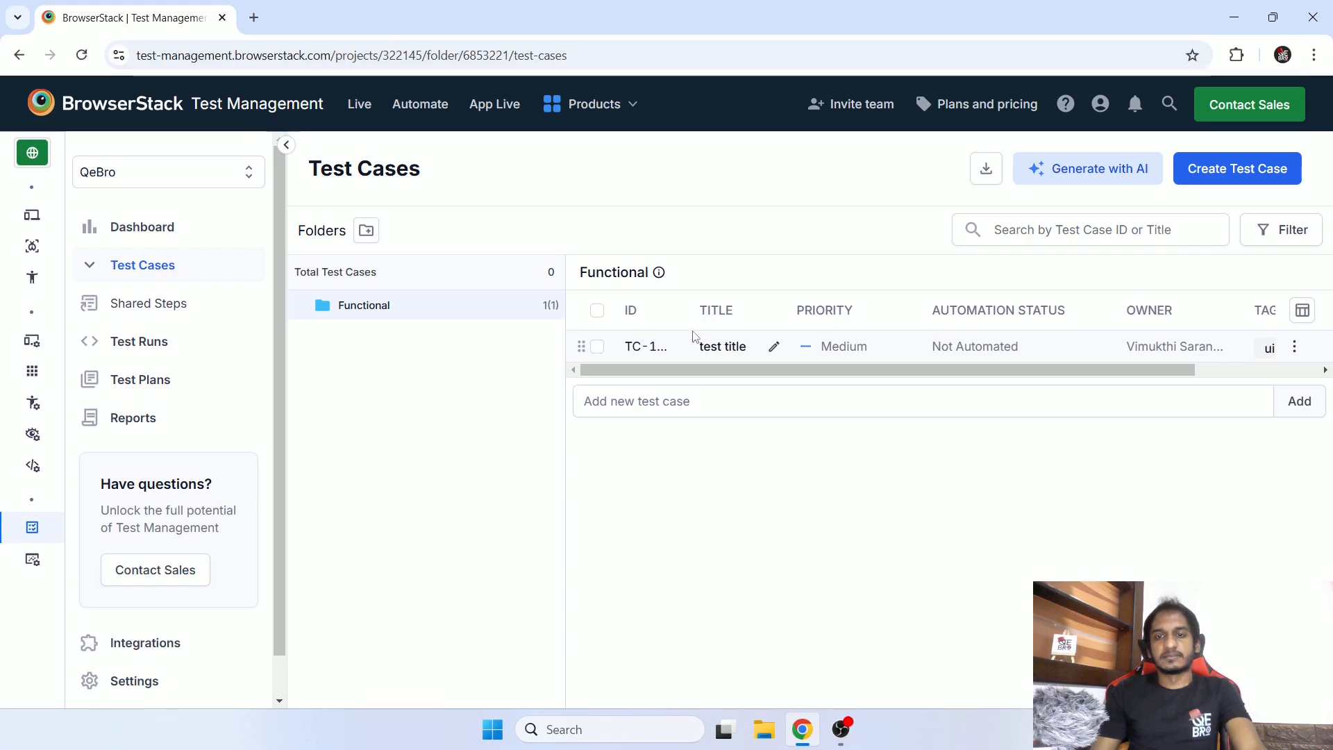
- Check the available actions for the "test title" test case, and review its details down to the tags and attachments before closing them
click(1296, 349)
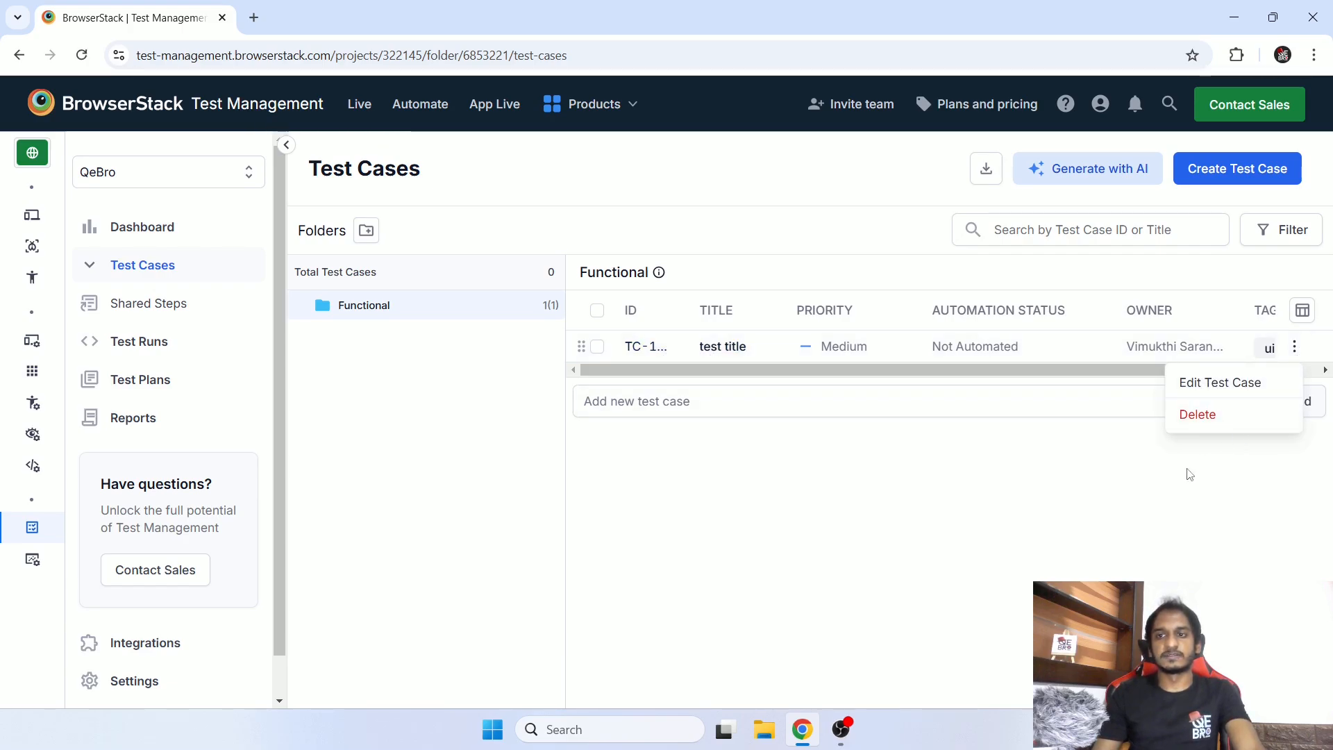
click(1130, 452)
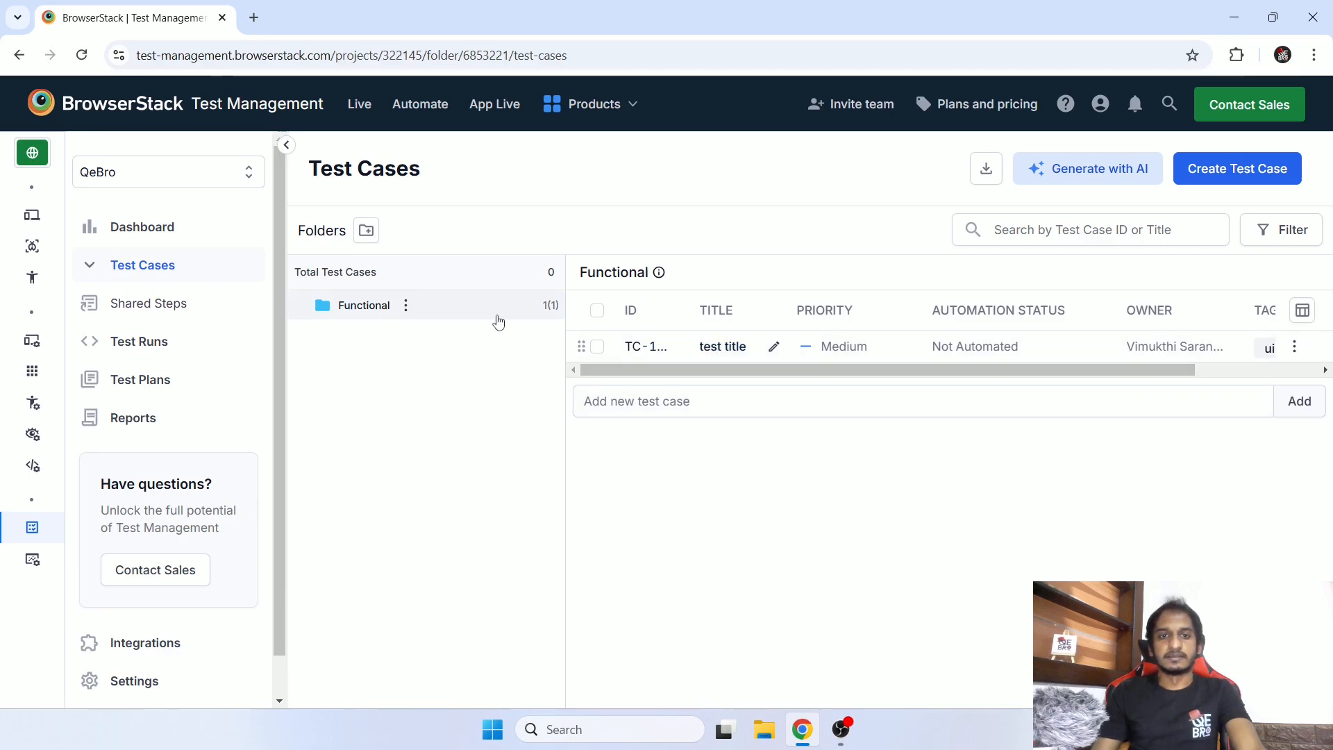
click(646, 351)
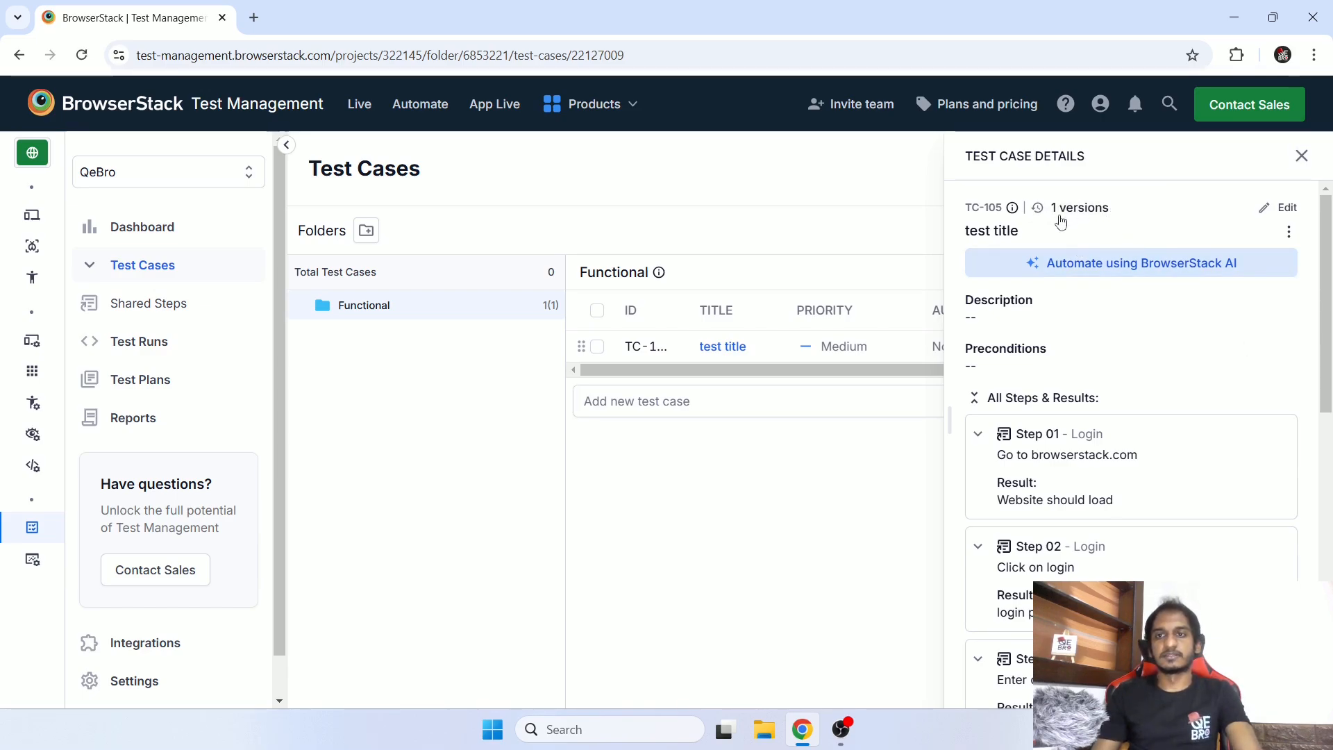
scroll(1223, 320, down, 3)
scroll(1223, 320, down, 5)
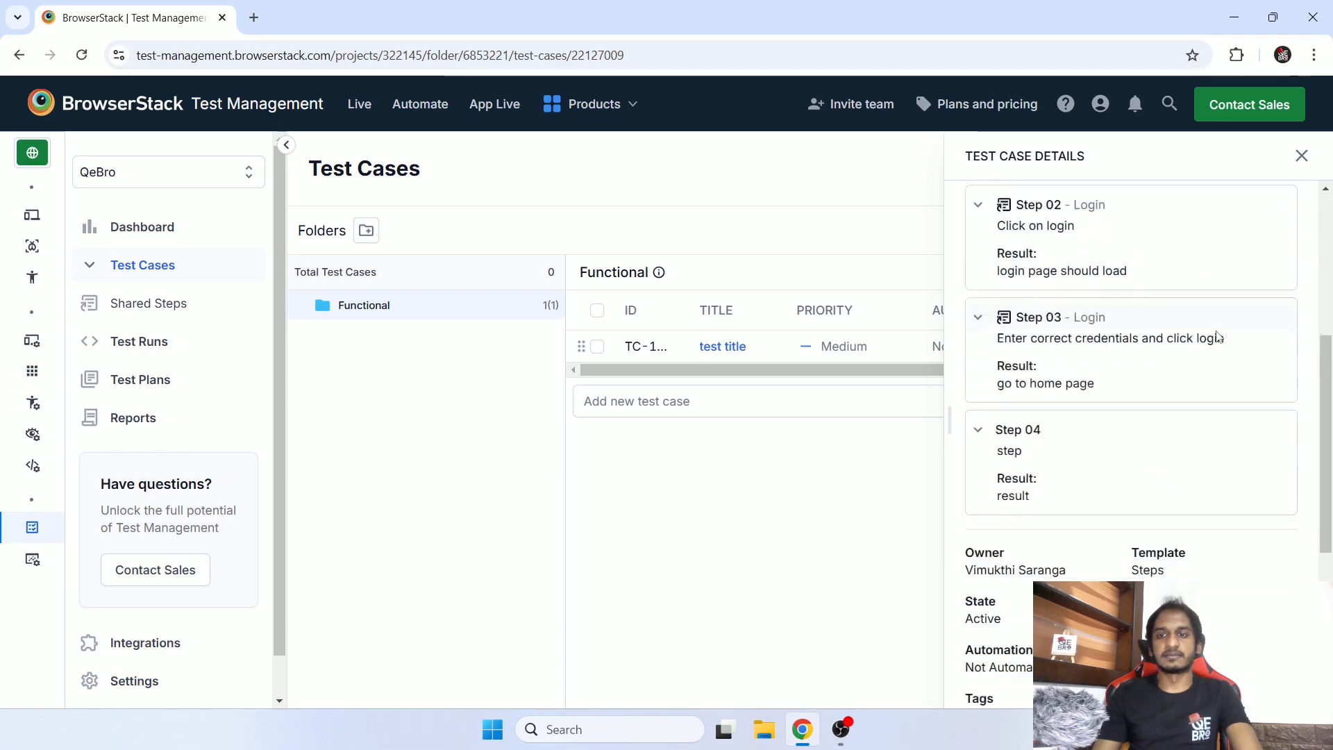
scroll(1247, 473, down, 1)
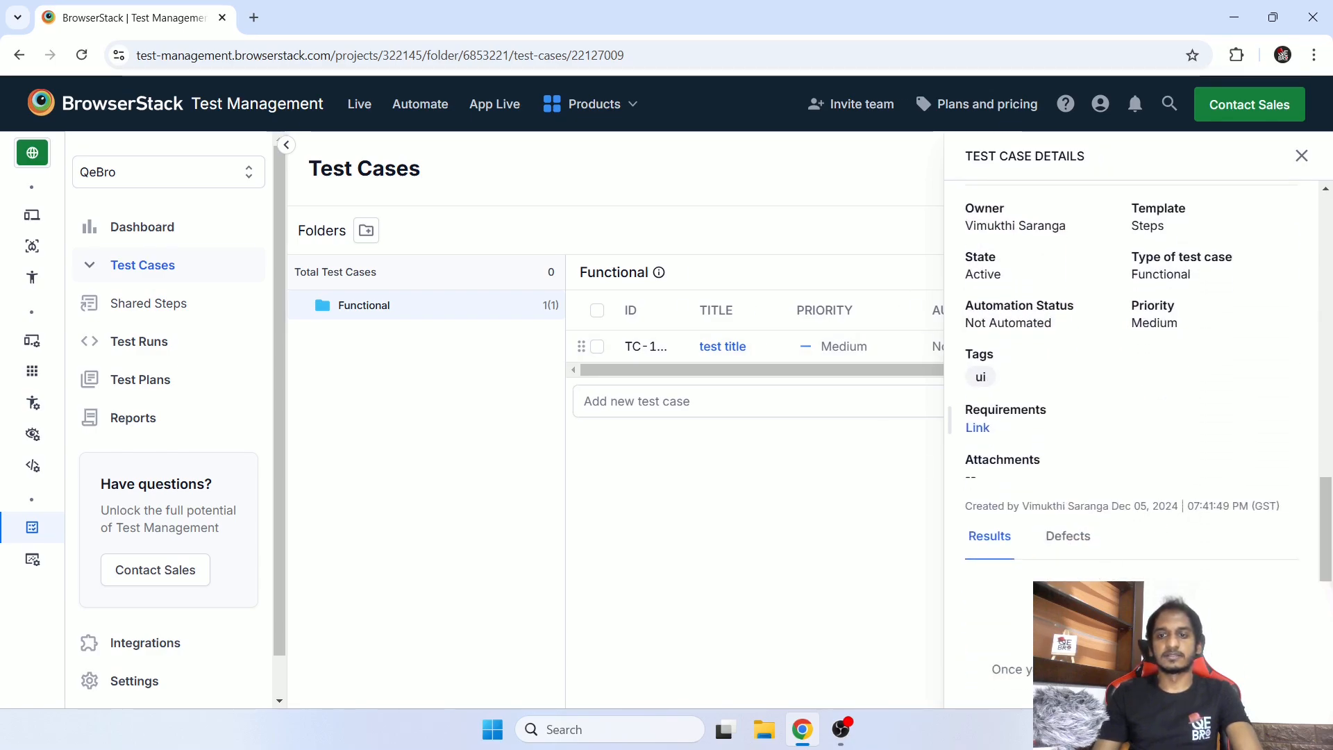
click(1303, 157)
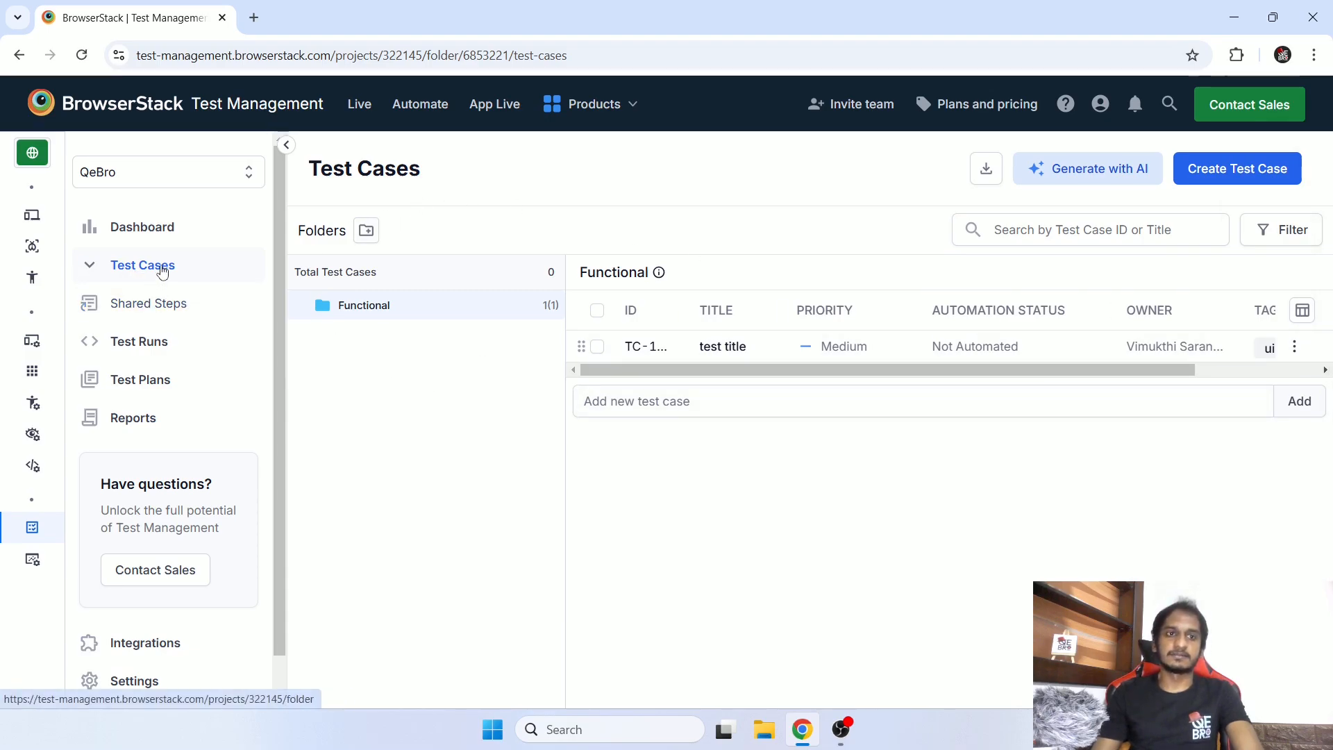
- Look through the project's Shared Steps and Test Runs pages, and open Test Plans
click(155, 303)
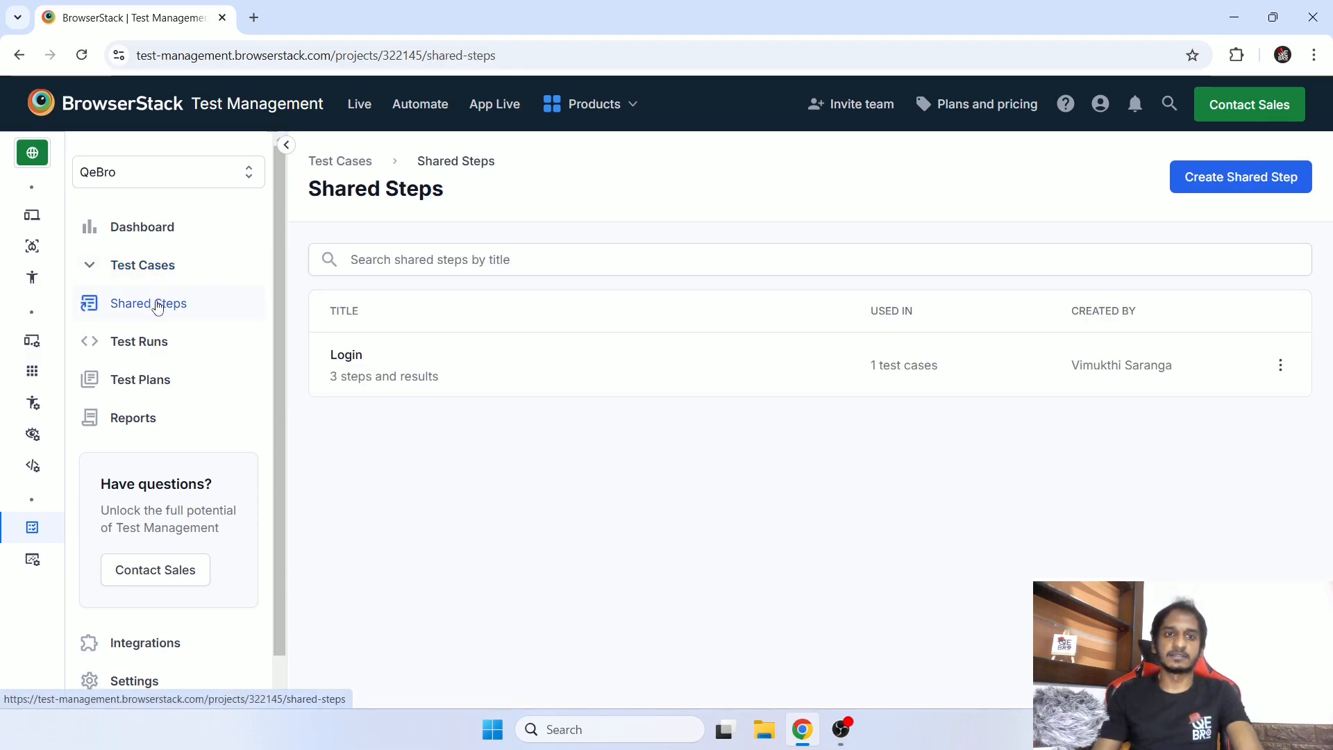
click(150, 342)
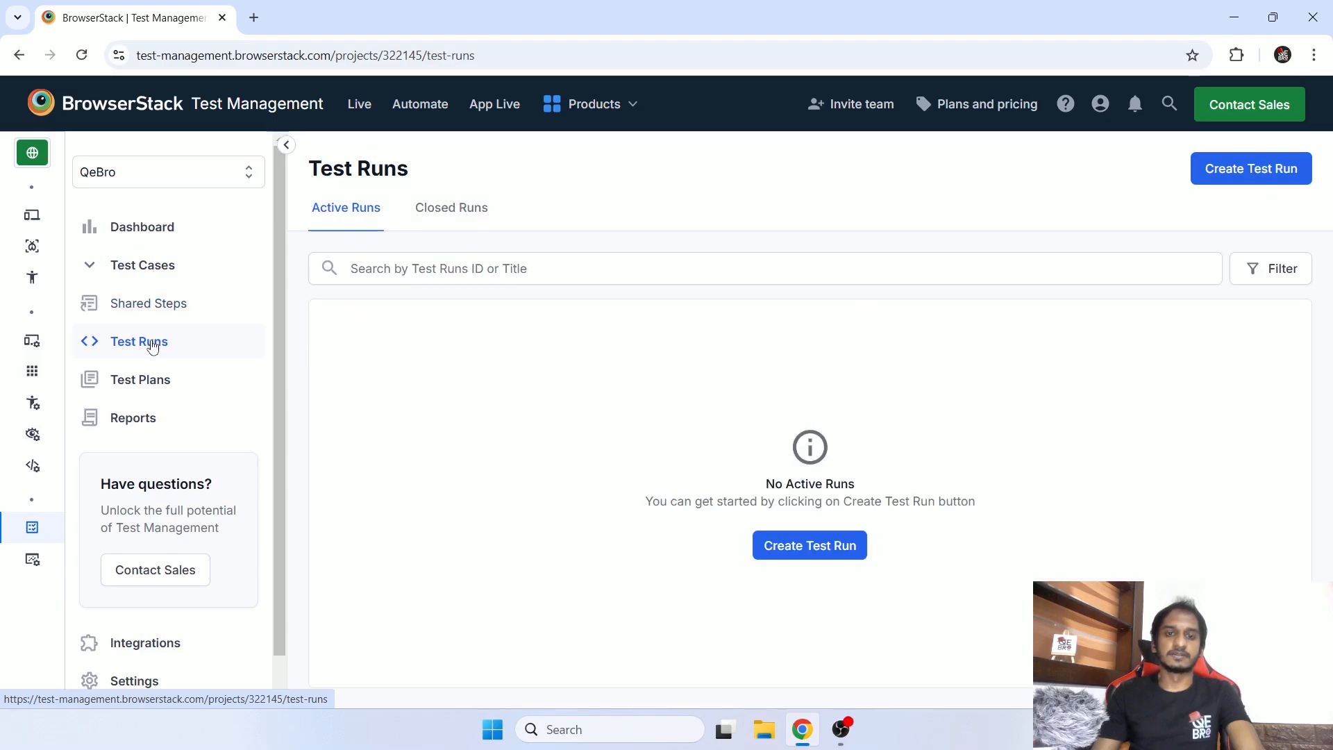
click(151, 387)
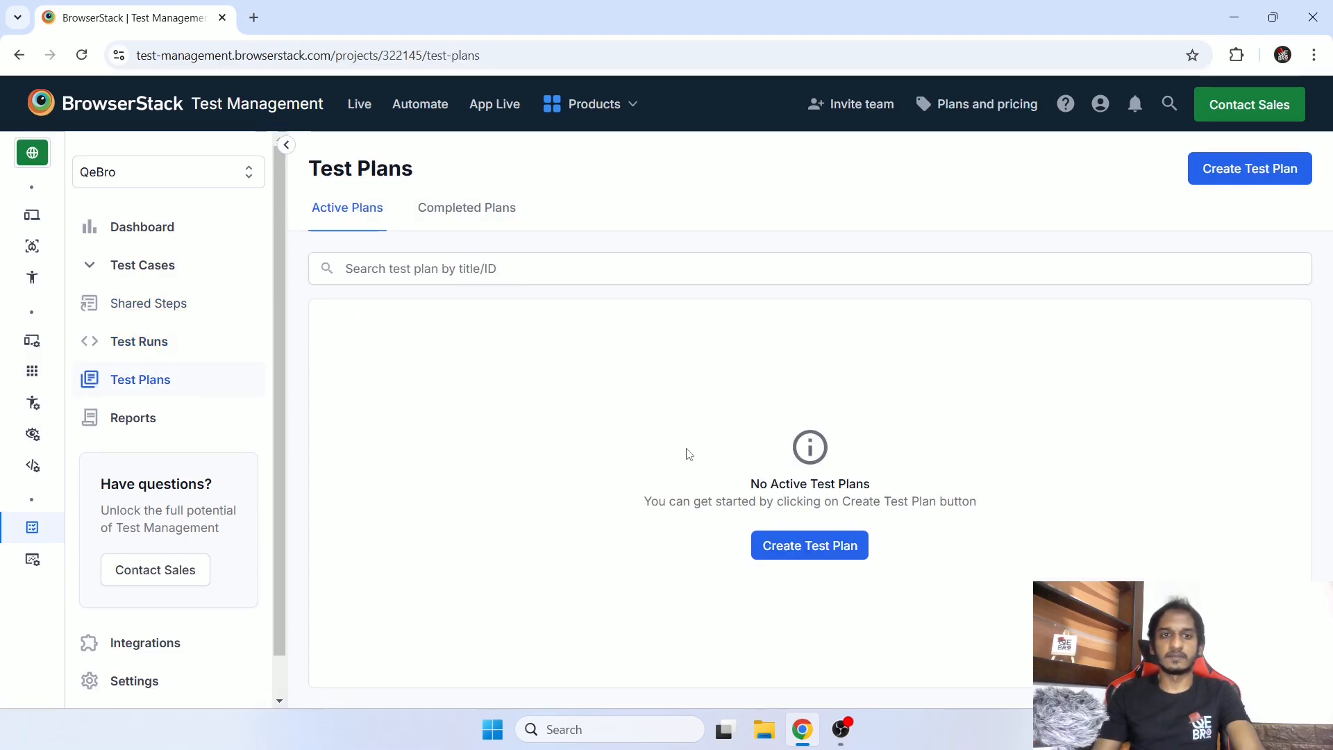
- Create a test plan titled "Test Plan - 05/12/2024" with start date 12/05/2024 and end date 12/31/2024
click(838, 554)
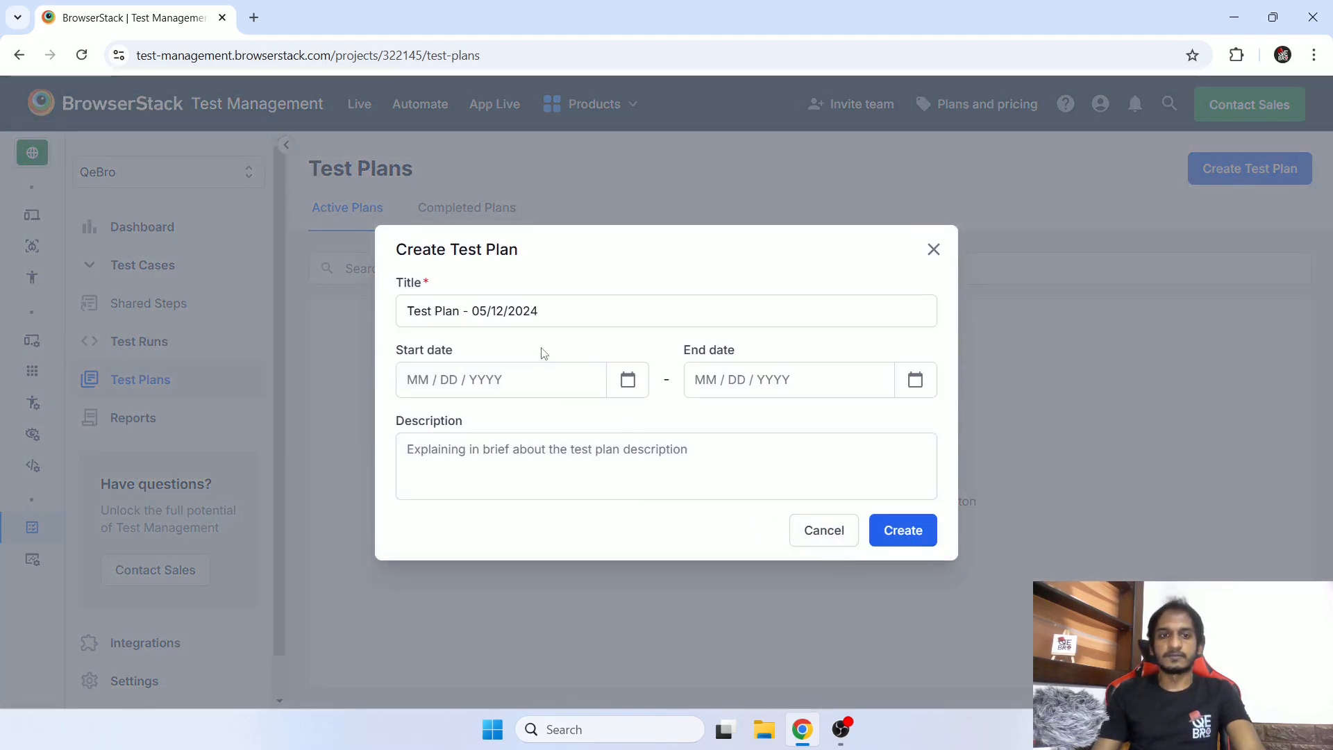
click(550, 310)
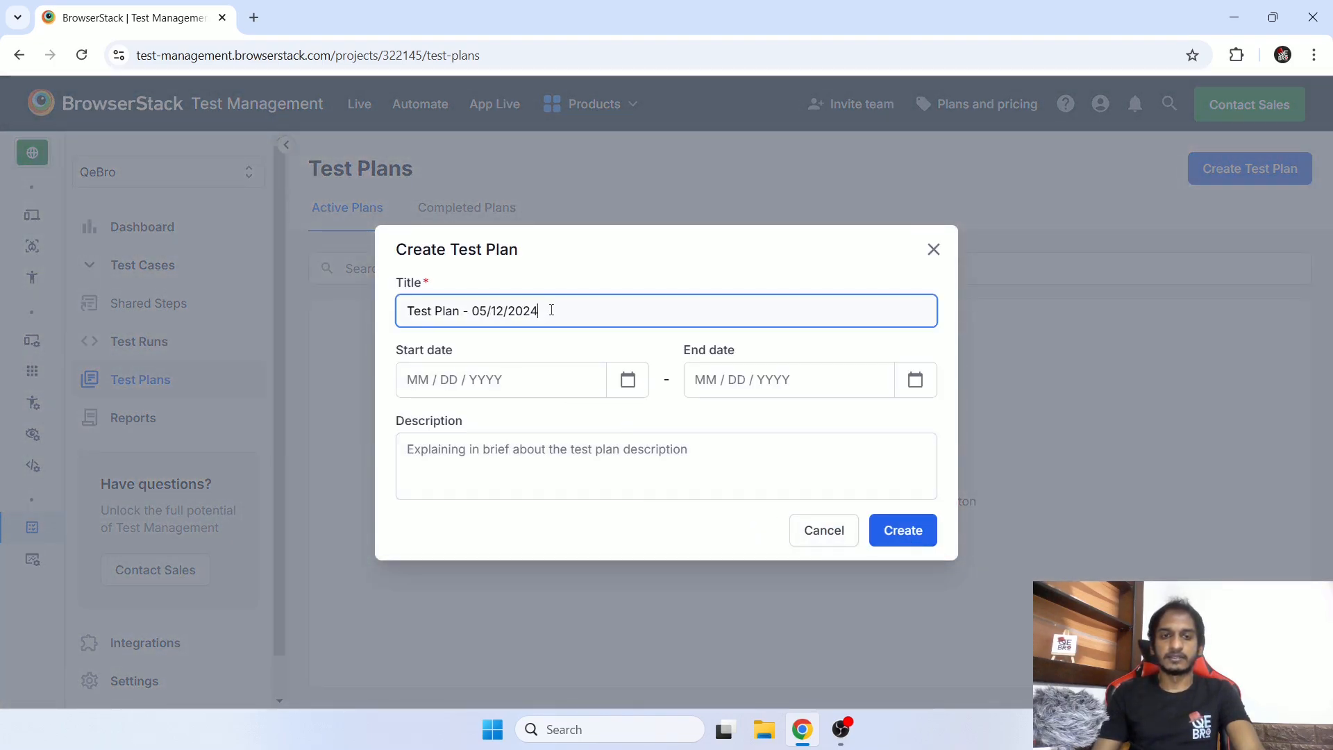
click(626, 388)
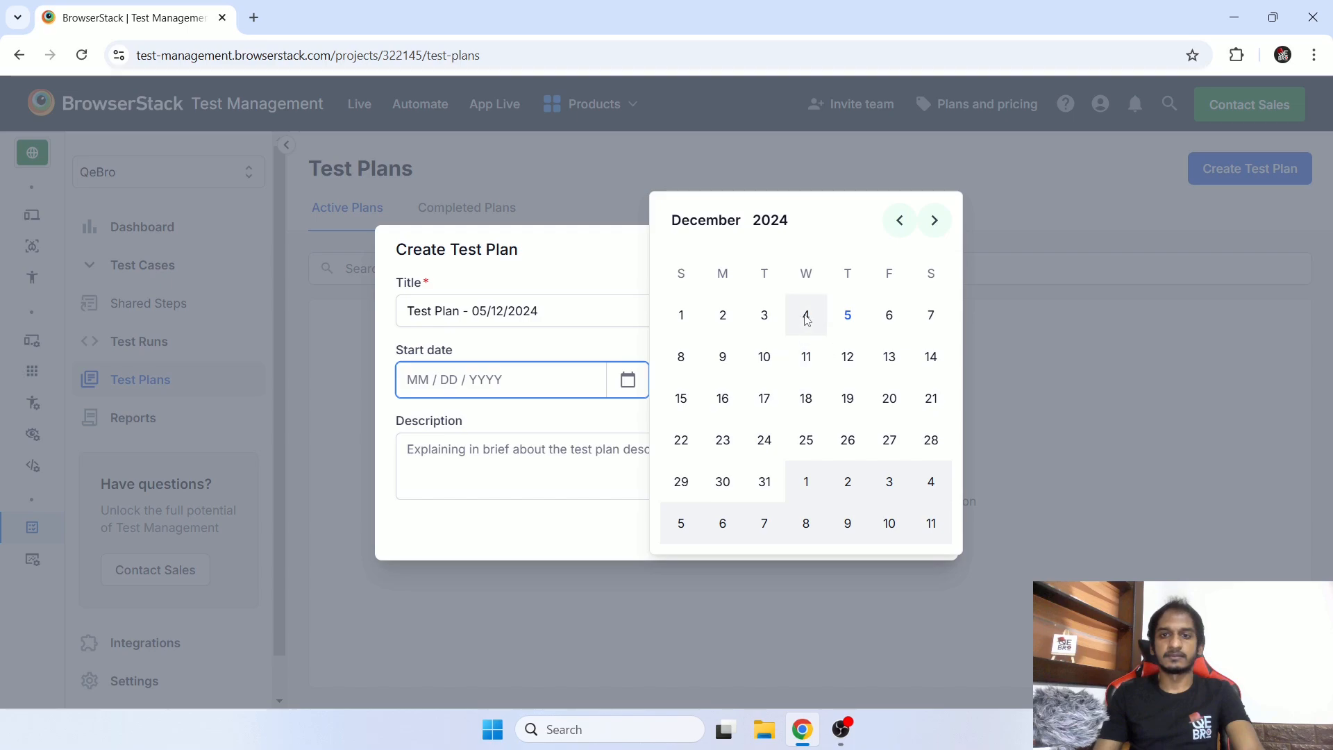
click(849, 317)
click(832, 397)
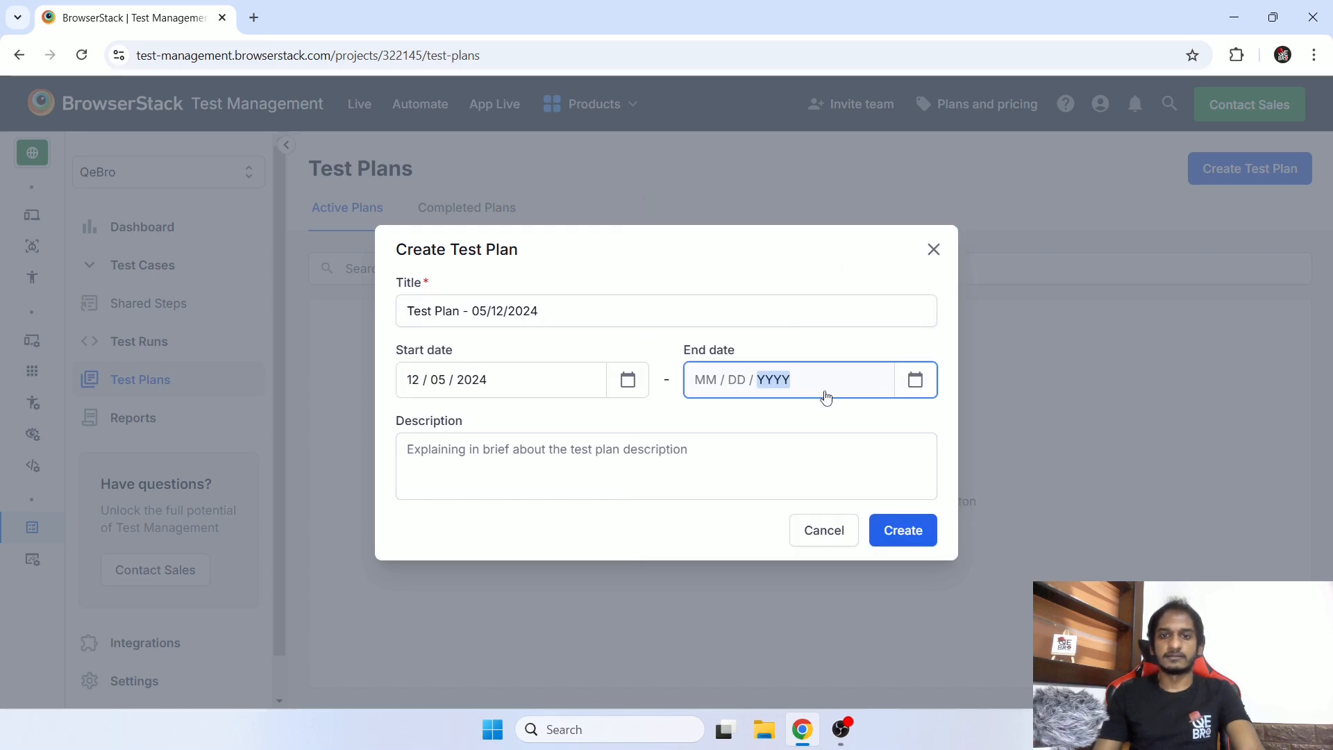
click(911, 384)
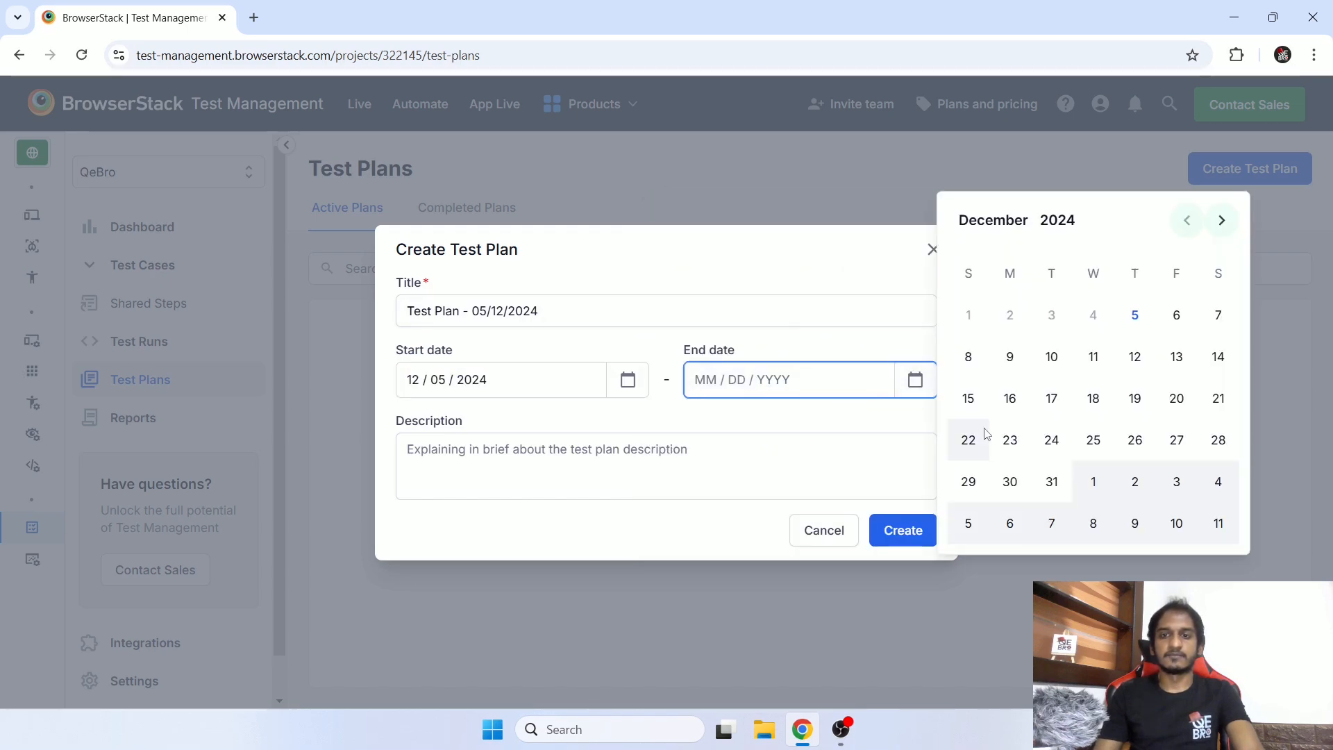
click(1042, 485)
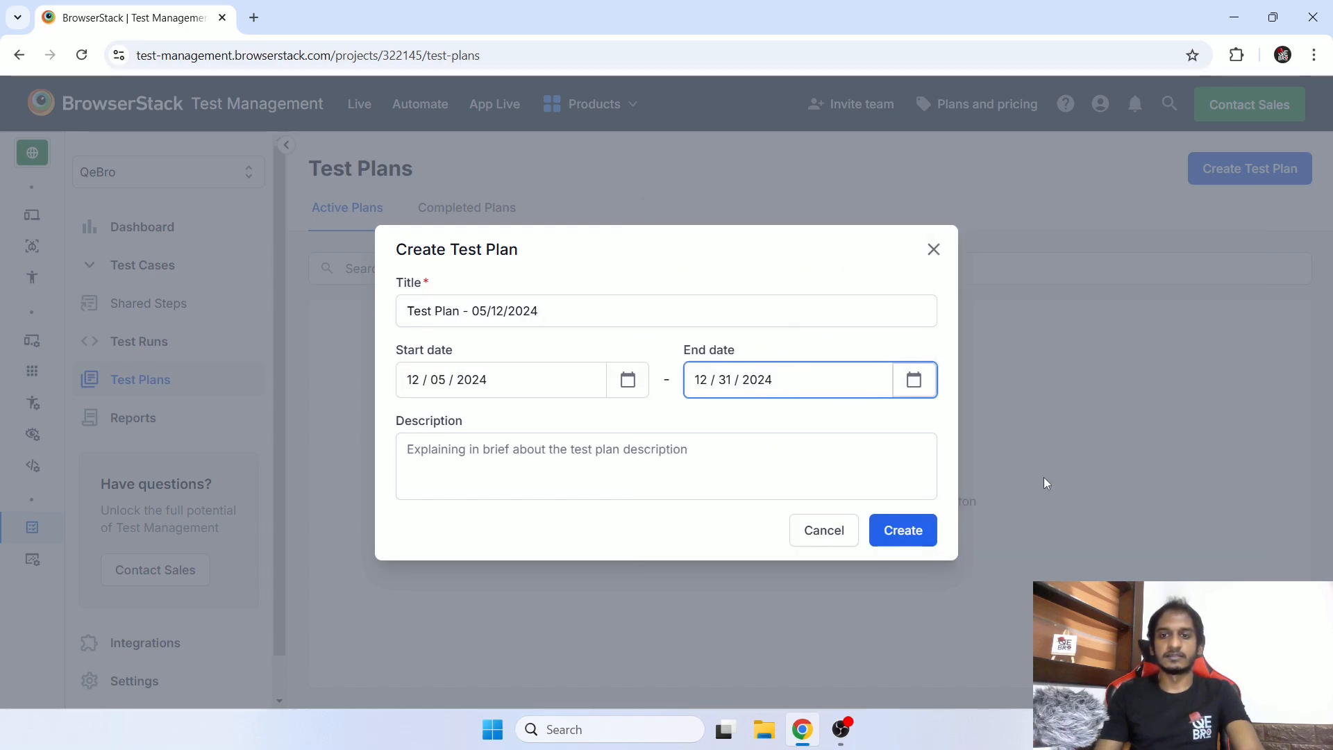
click(902, 530)
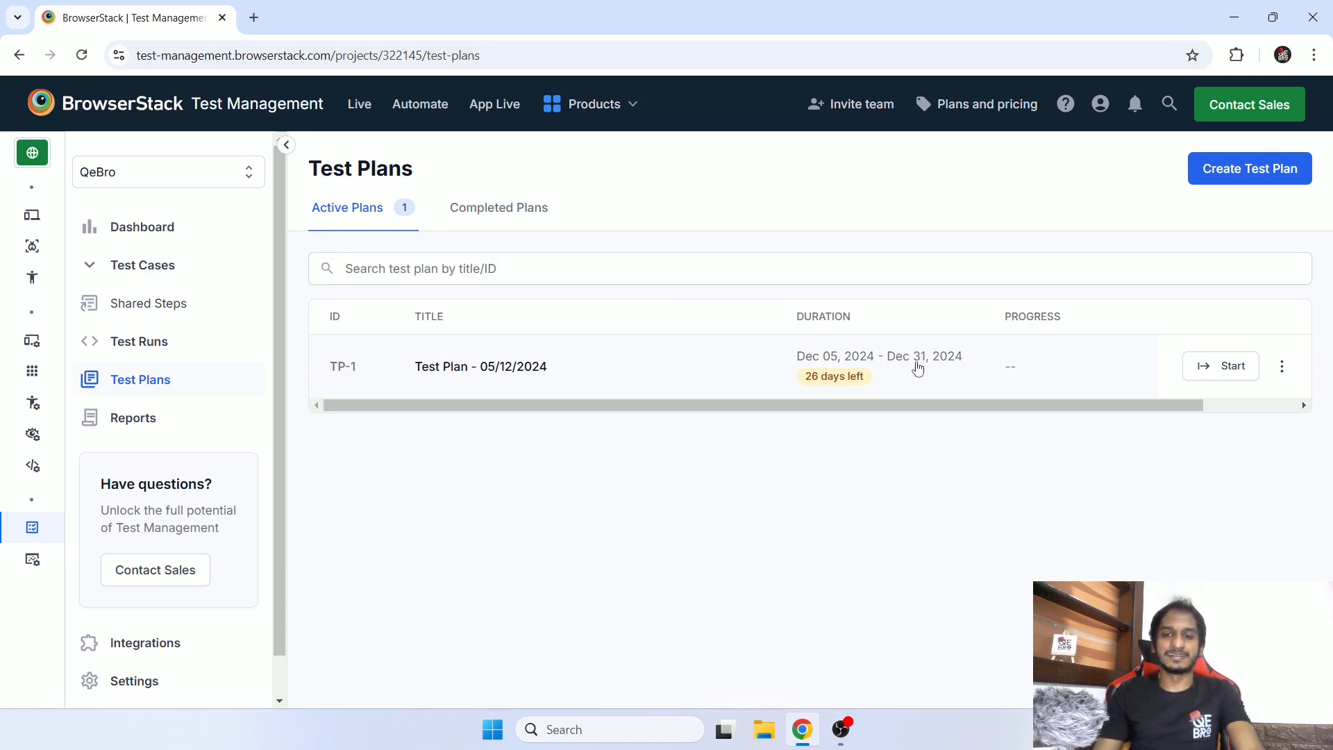
- Check the available actions for the test plan, and start the plan with its existing dates
click(1282, 366)
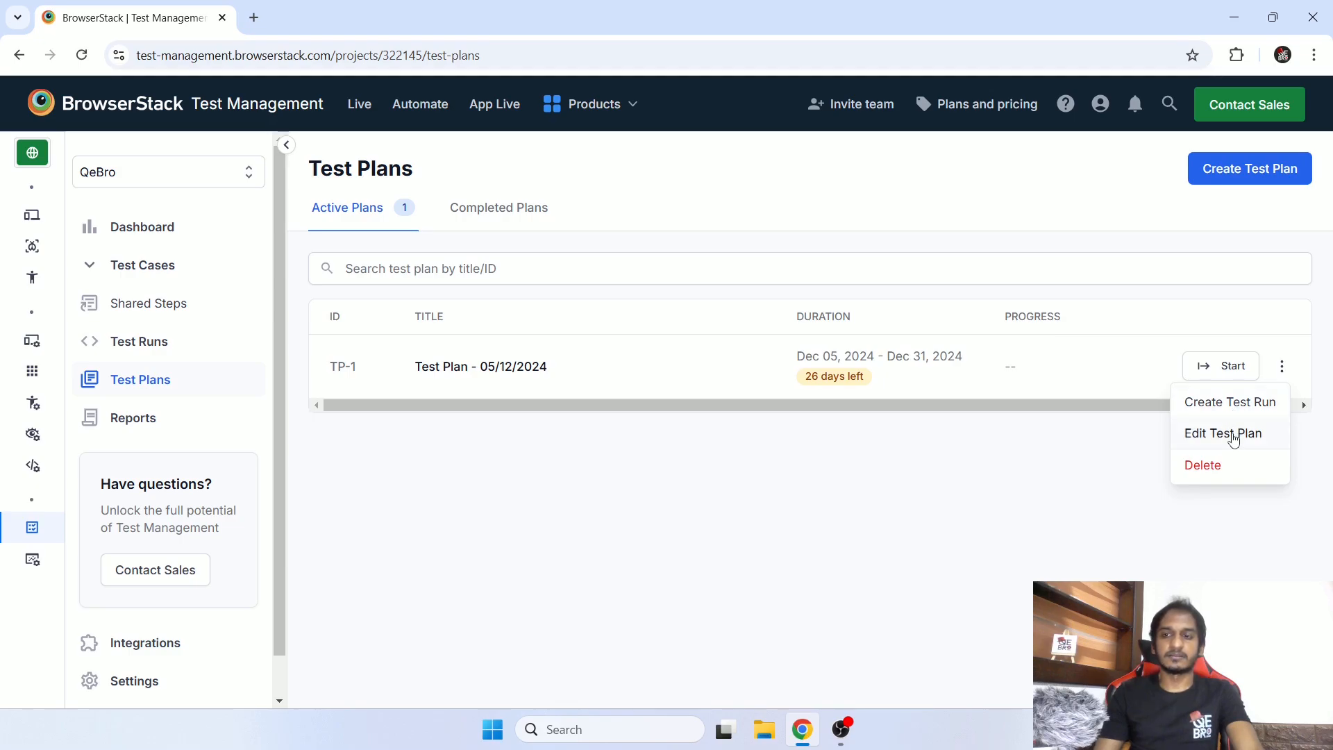
click(1075, 471)
click(1202, 379)
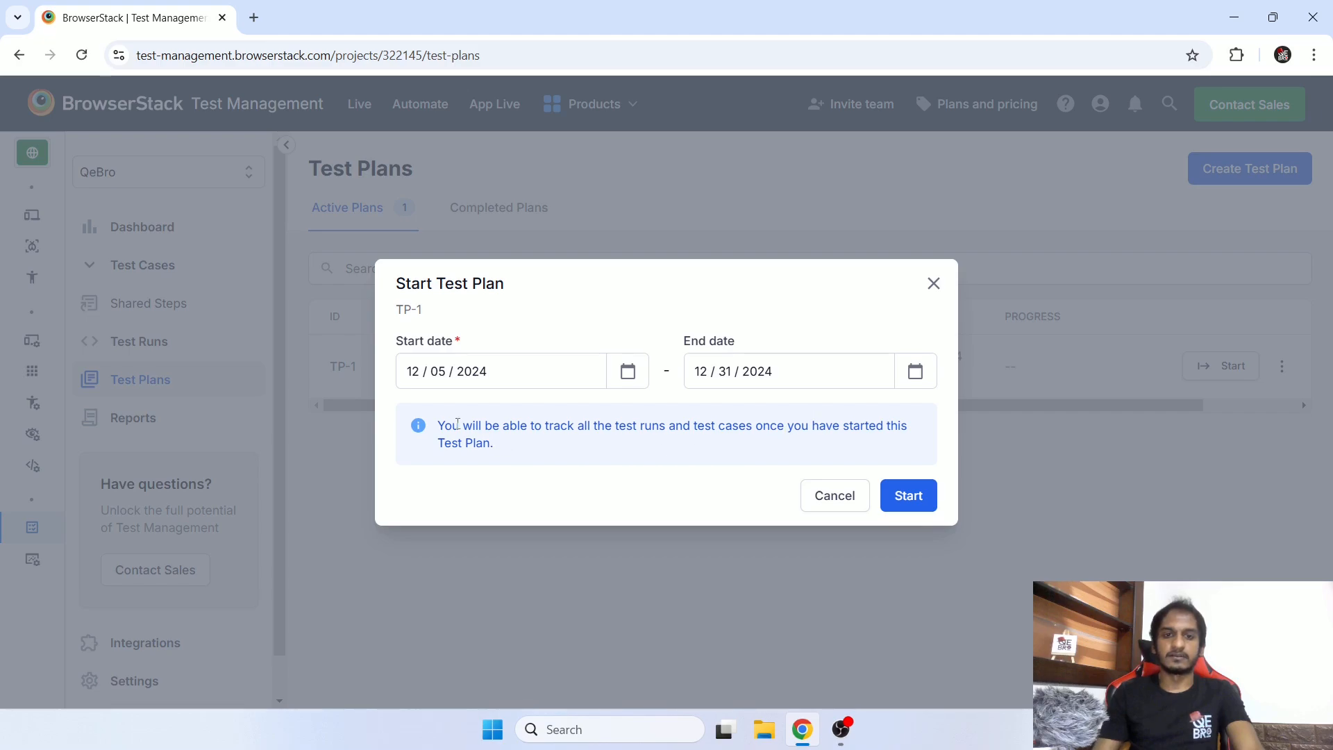
drag(568, 425, 542, 457)
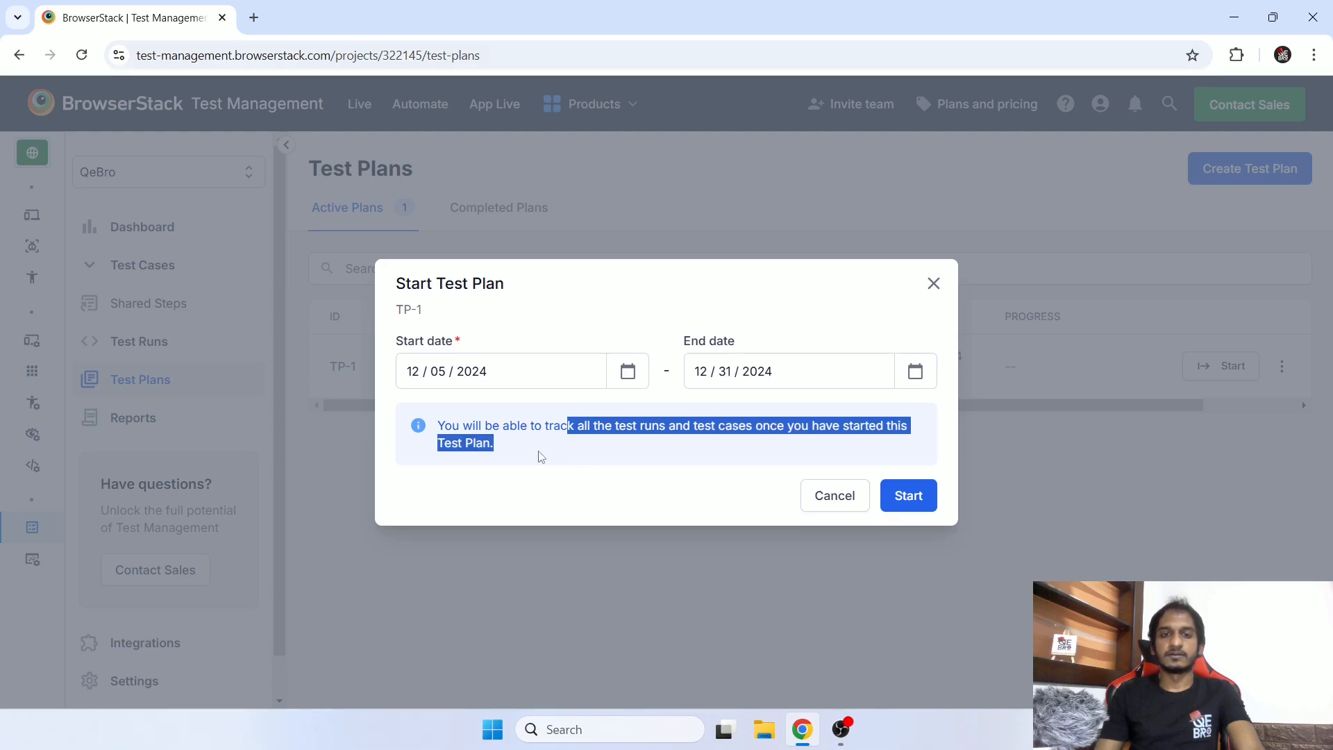
click(909, 494)
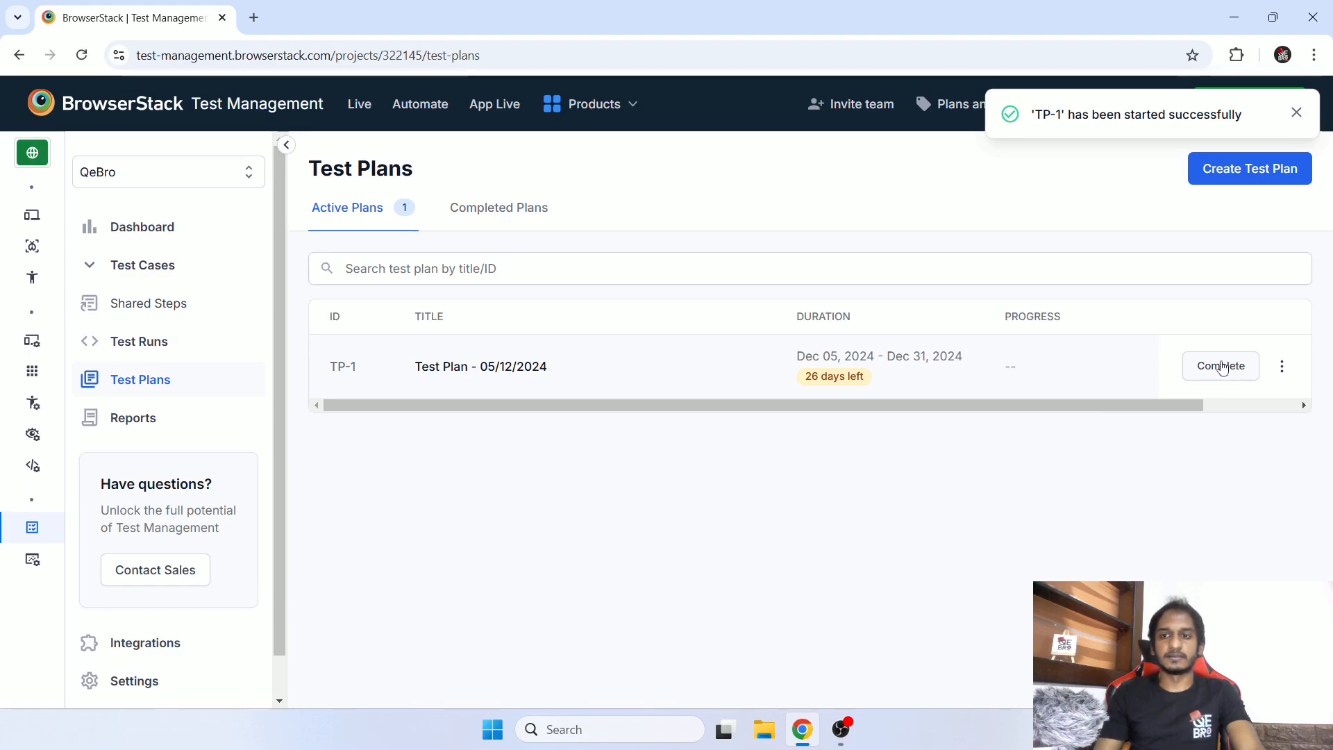
- Begin a new test run from the test plan's details page and add the "test title" test case from the Functional folder to it
click(490, 368)
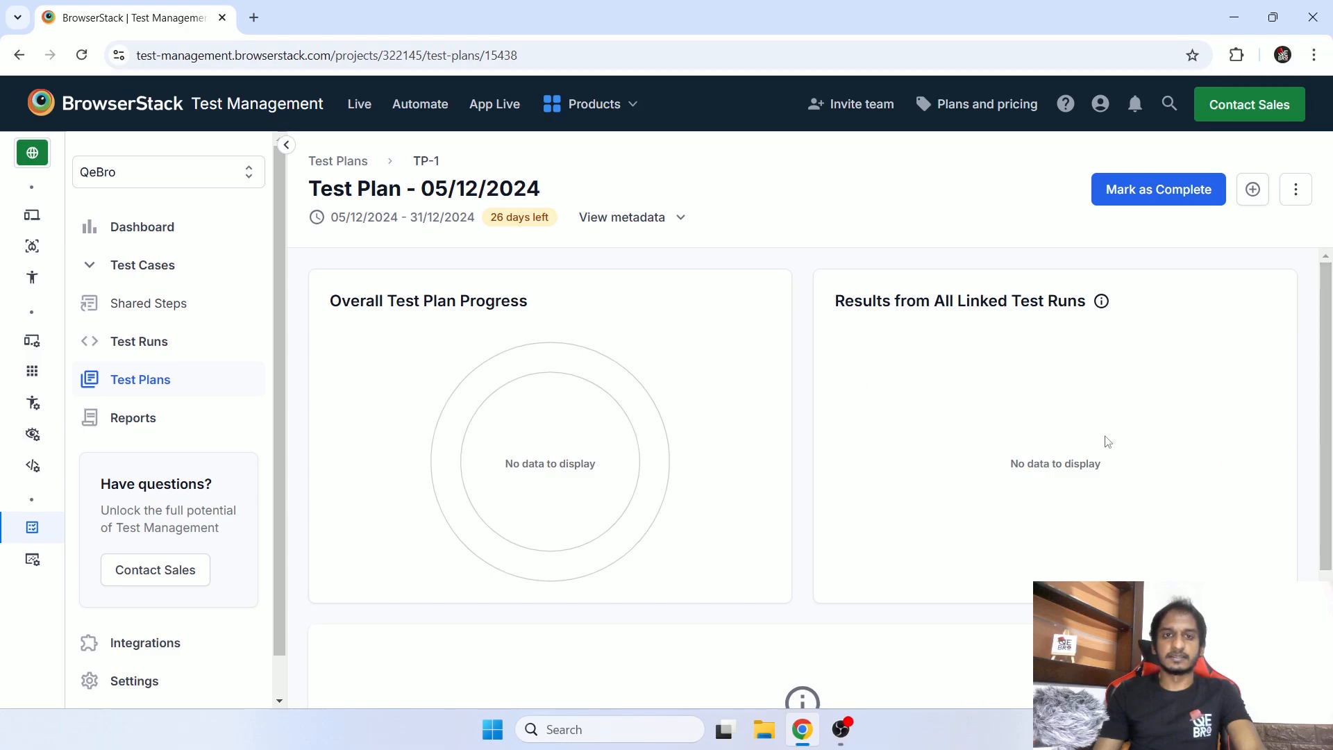
scroll(1074, 436, down, 3)
scroll(1075, 436, up, 1)
scroll(1074, 436, down, 1)
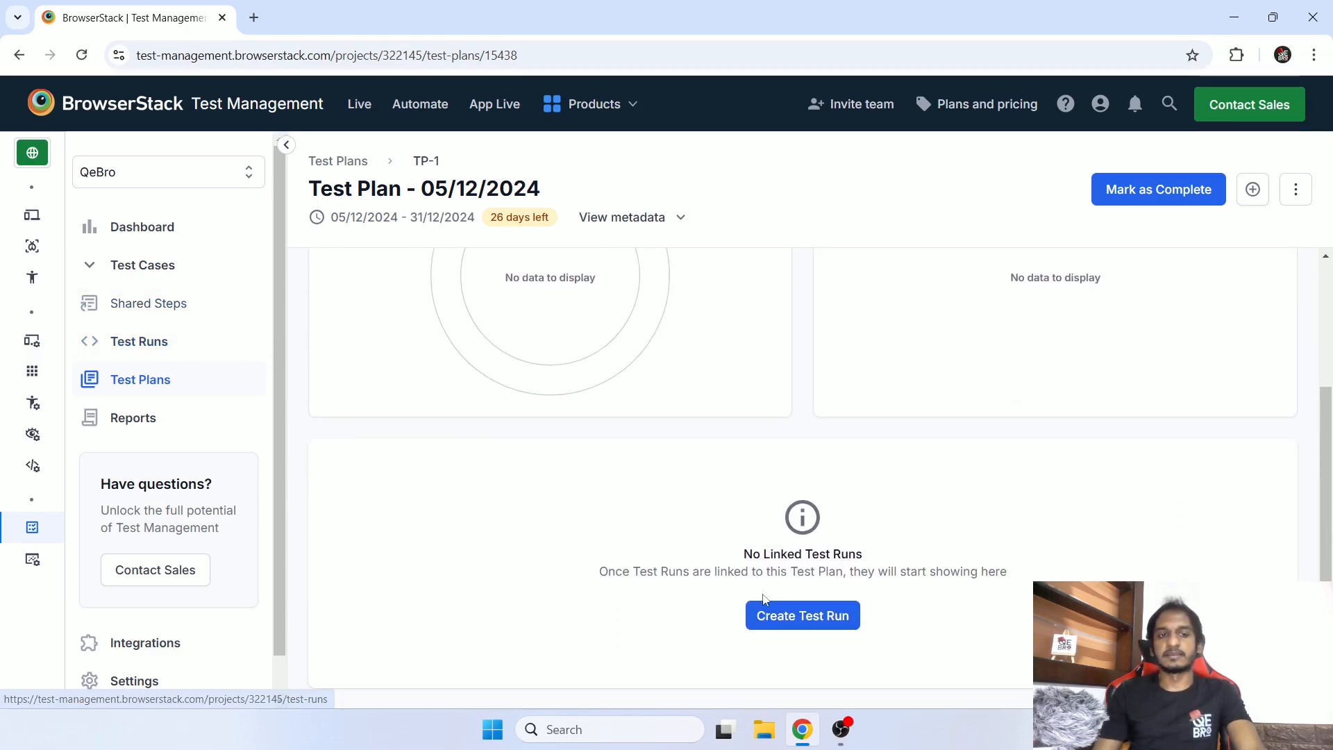
click(820, 614)
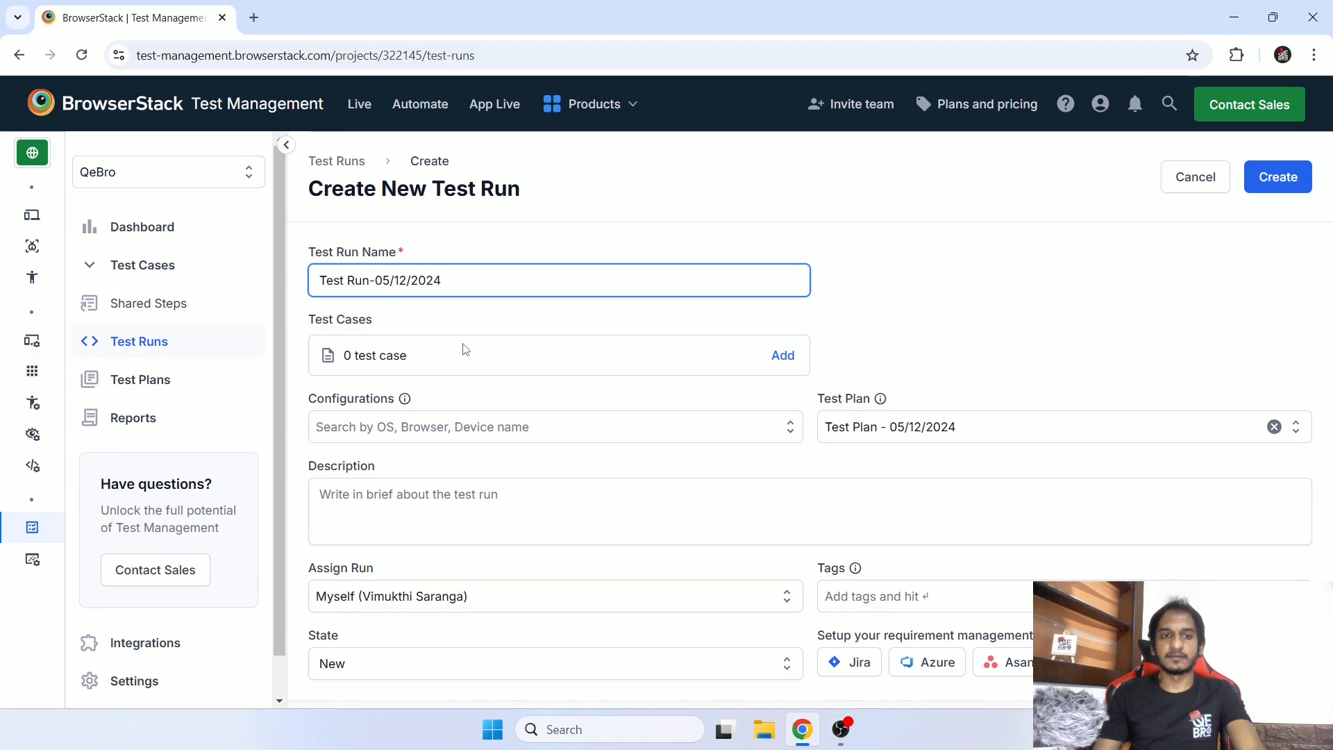
click(781, 356)
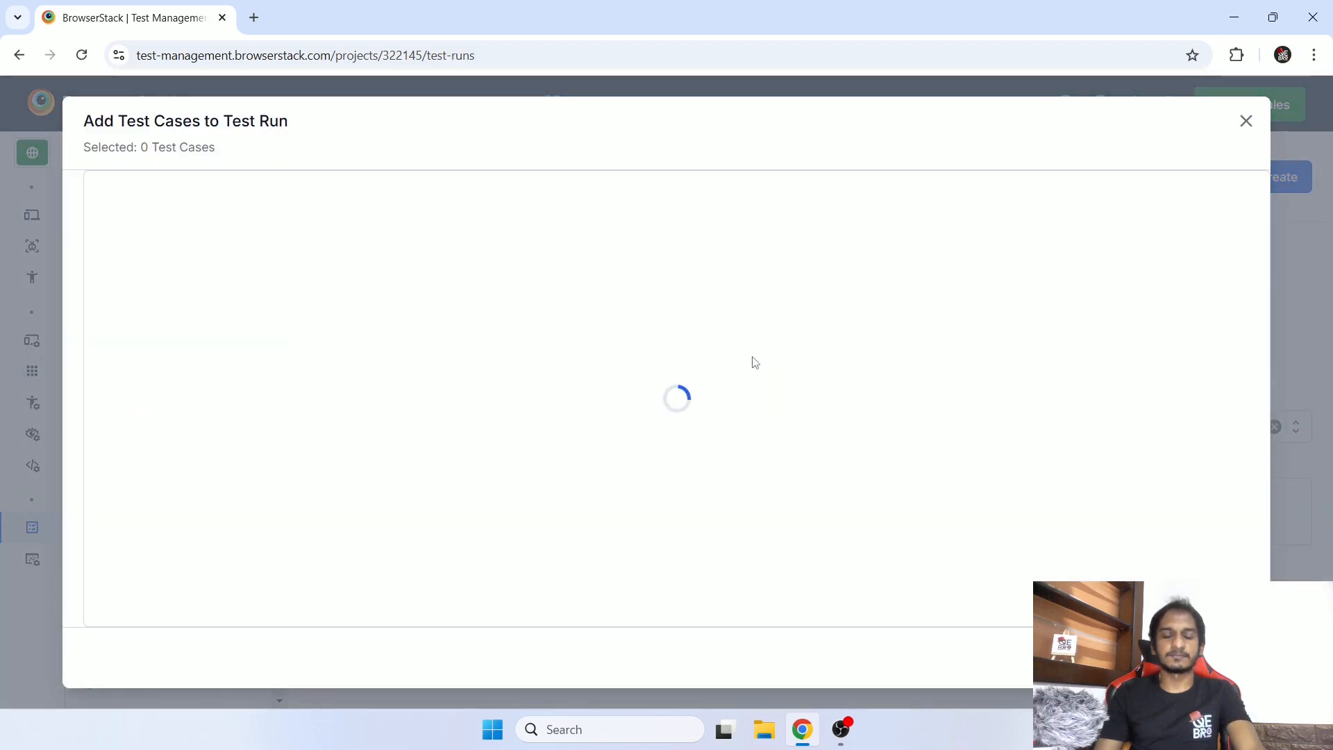
click(275, 253)
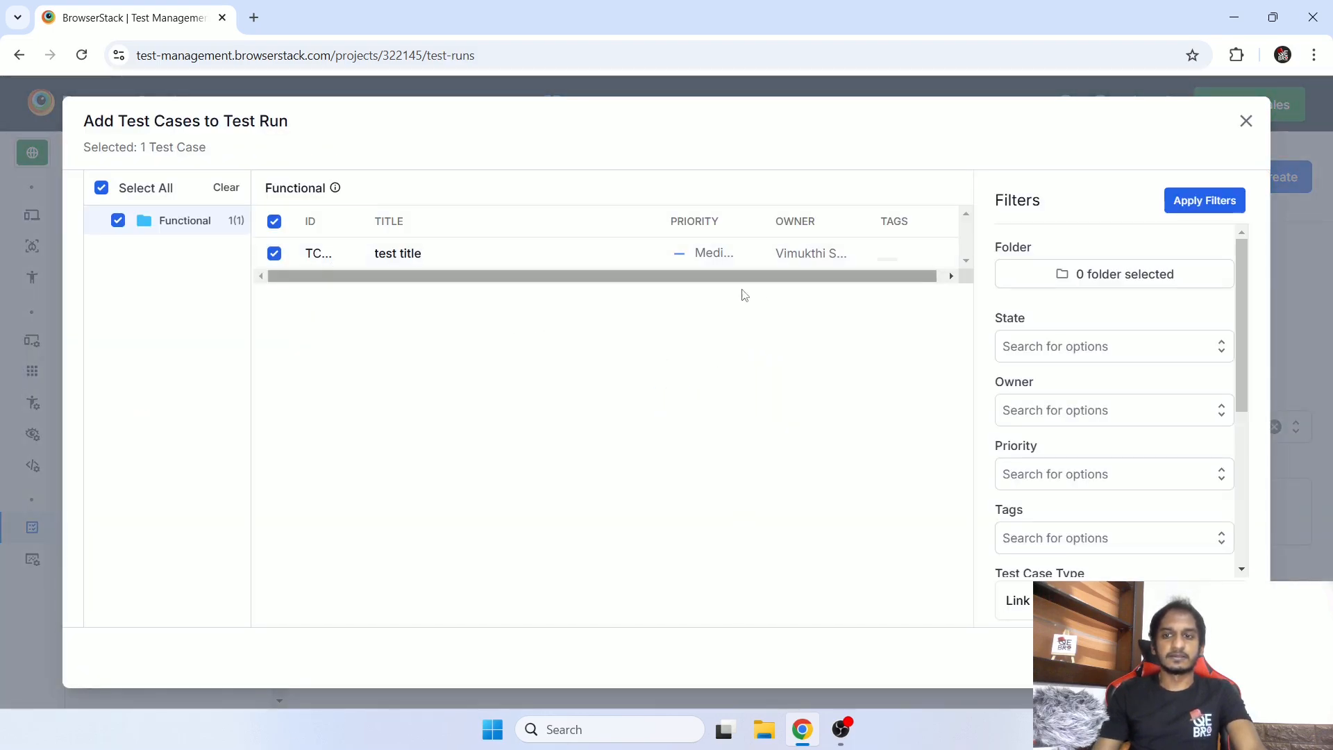
click(1212, 657)
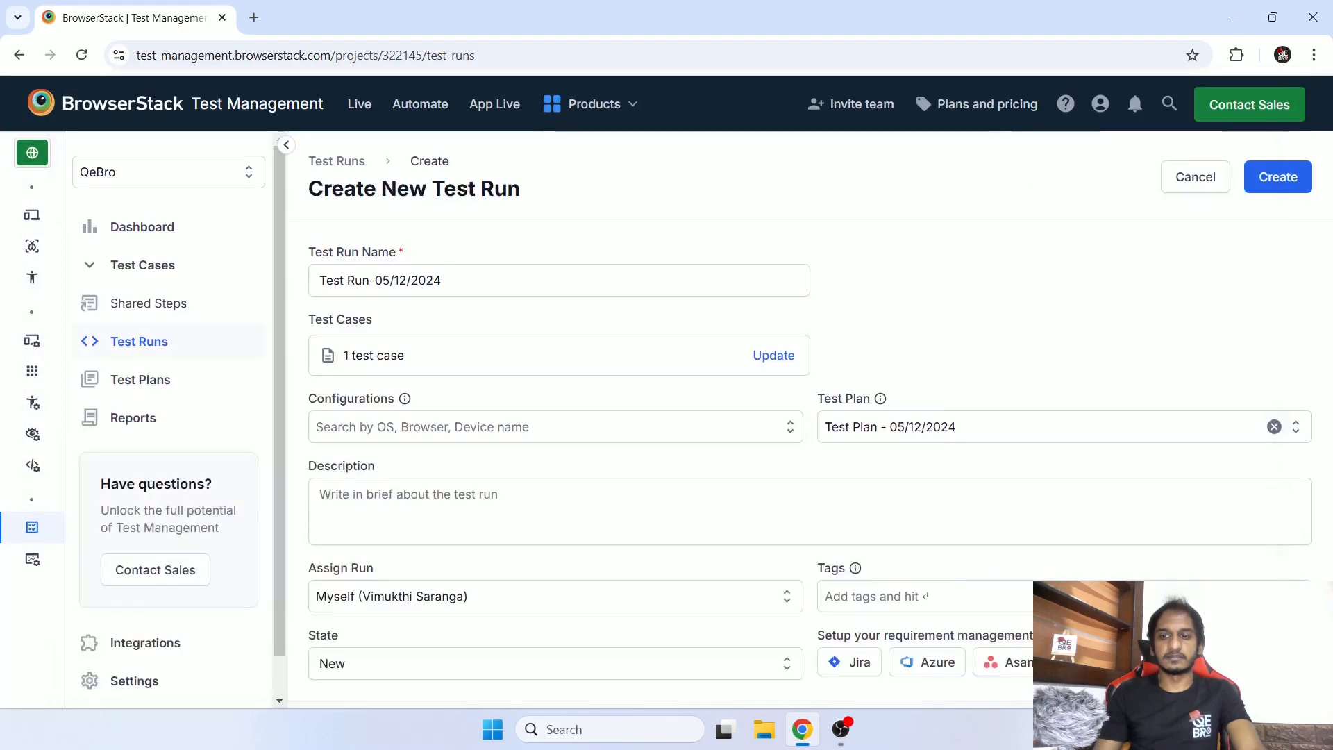
- Add the configurations Mac BigSur - Safari 14.1 and Windows 11 - Chrome 113.0 to the test run
click(668, 435)
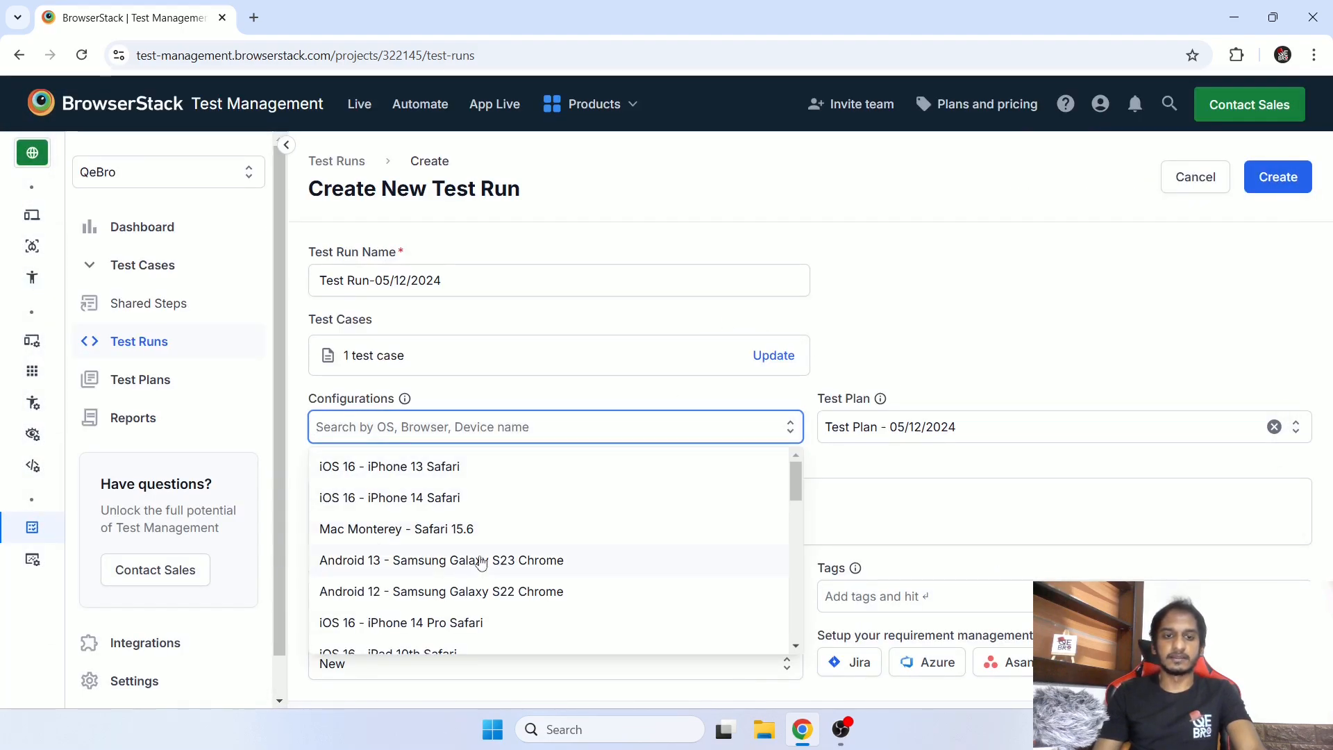
scroll(589, 584, down, 3)
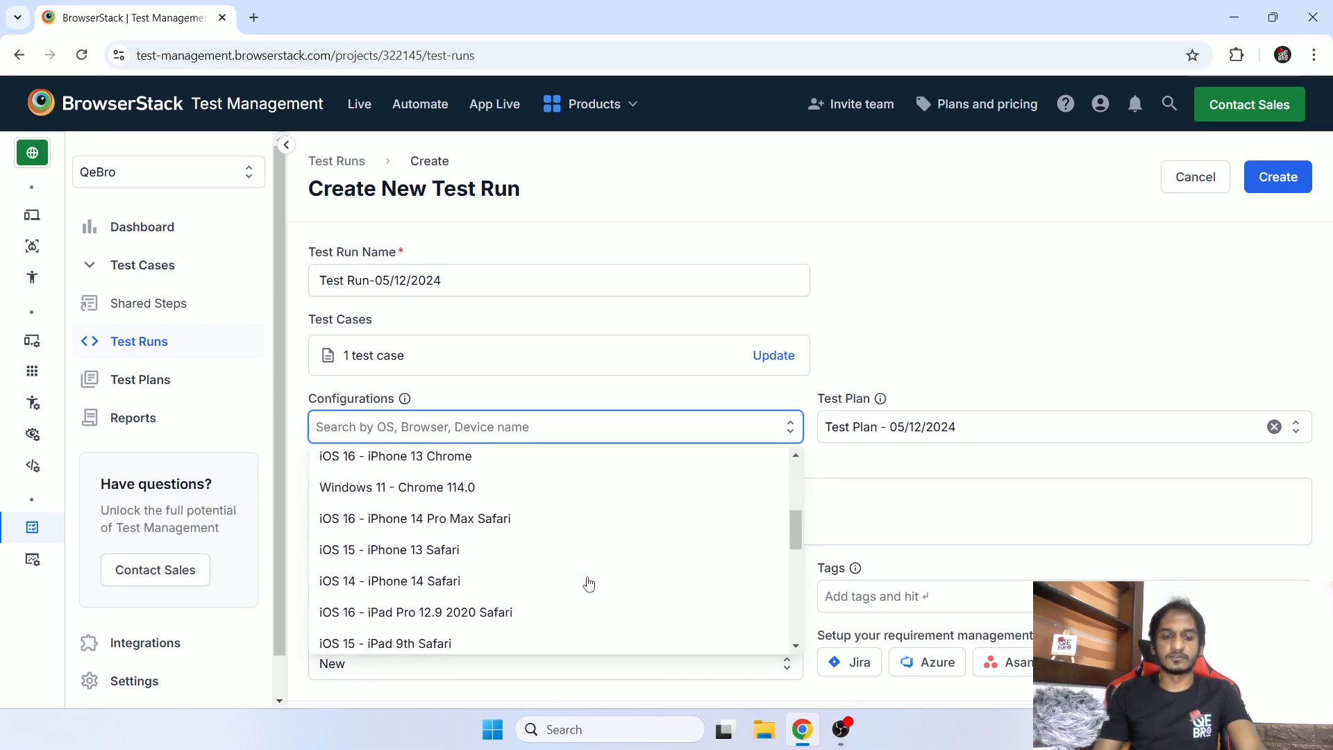
scroll(586, 582, up, 4)
scroll(586, 582, down, 3)
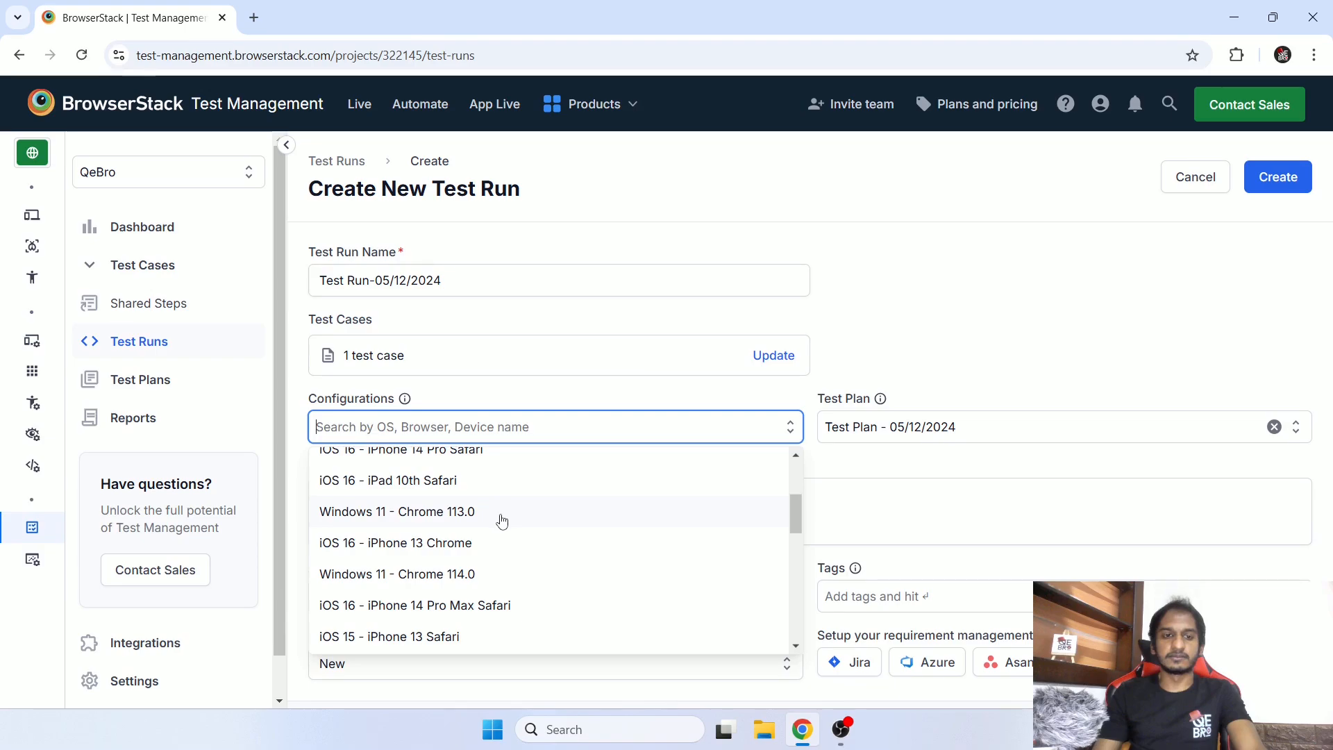
scroll(503, 523, down, 3)
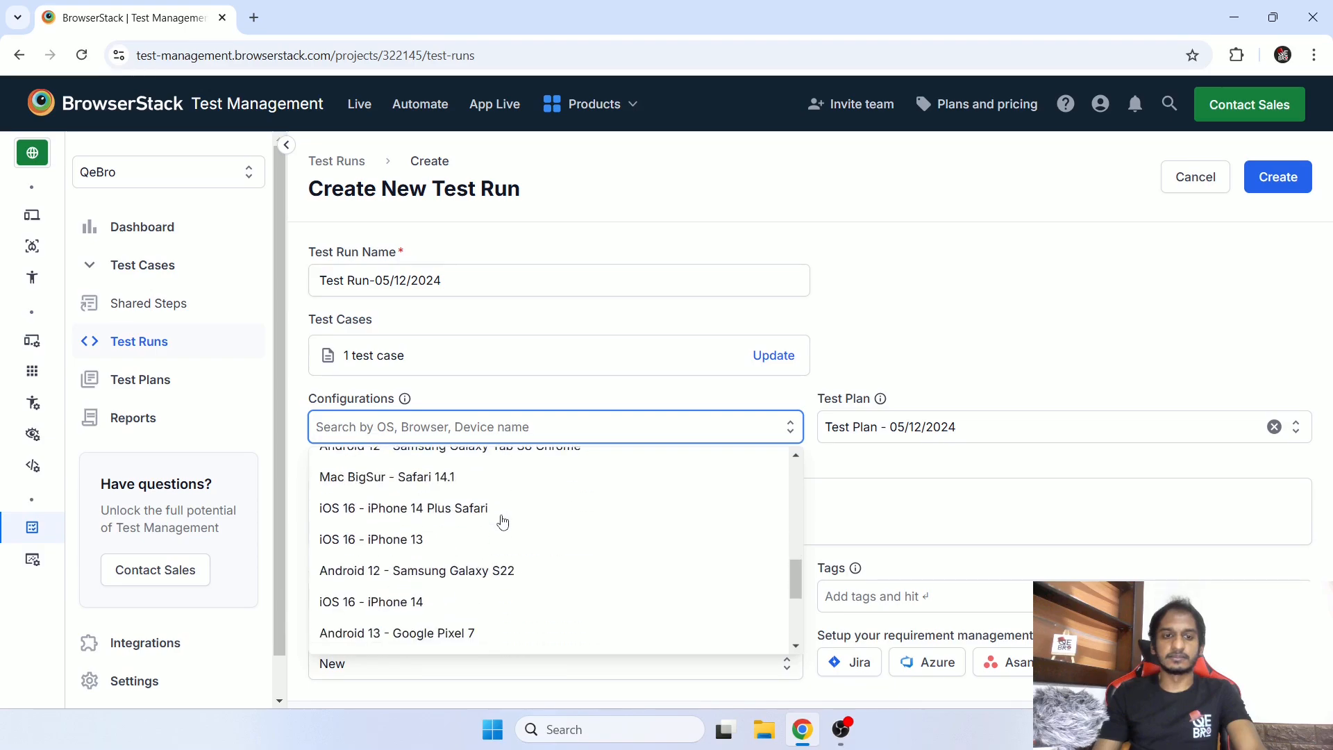
click(445, 488)
scroll(450, 560, down, 2)
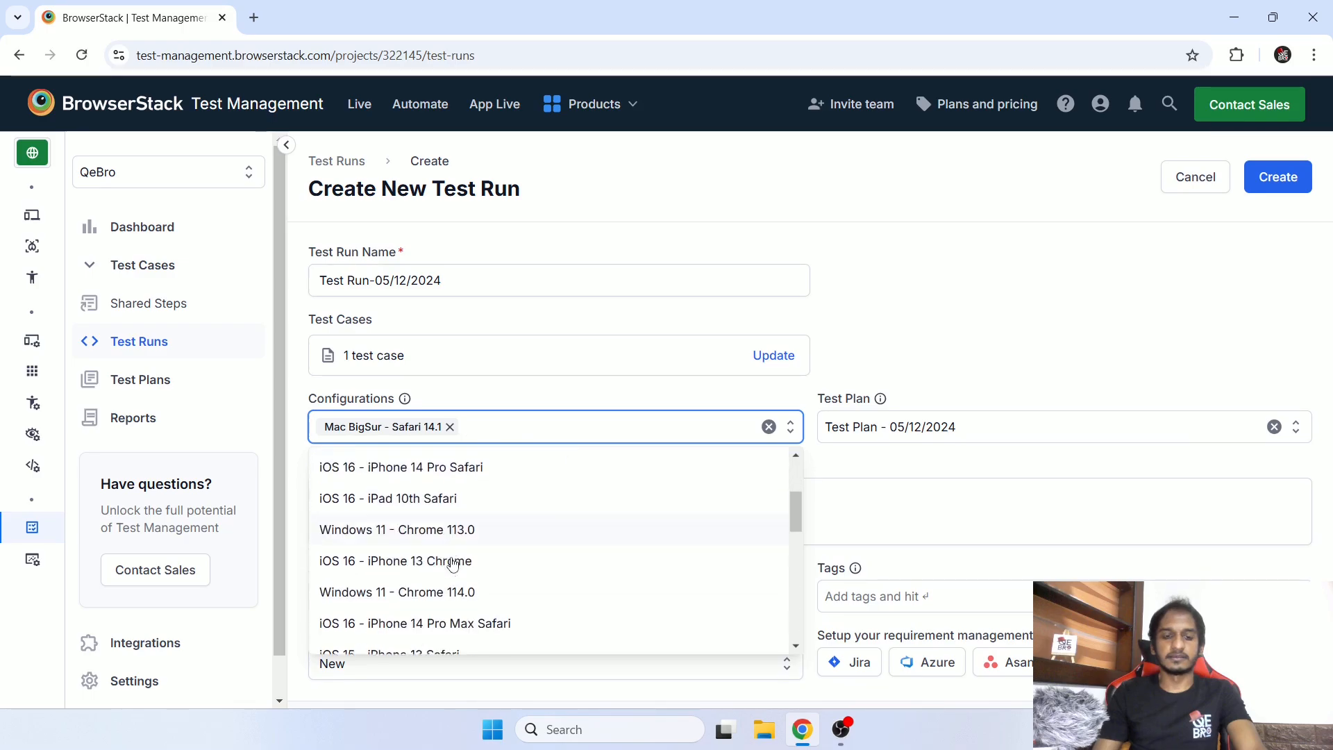
click(452, 514)
click(611, 397)
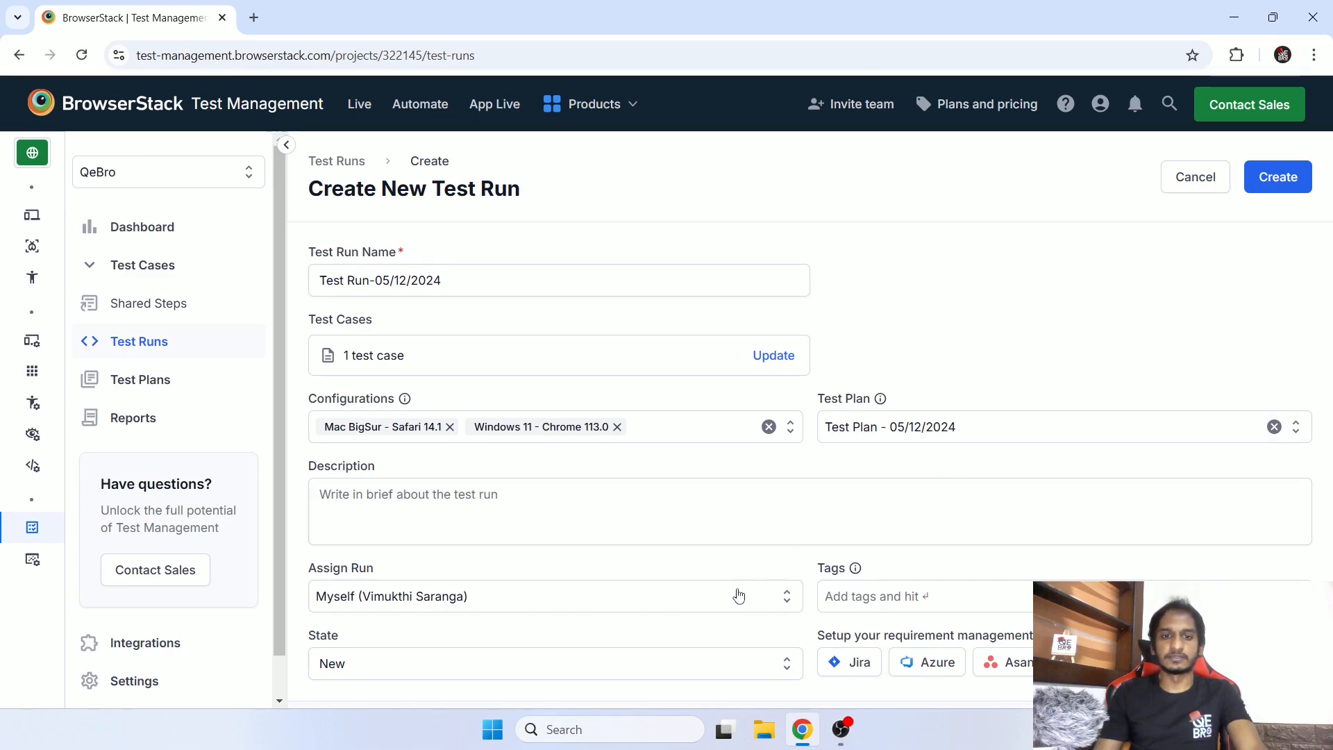
- Check the tag and state options without changing them, and create the test run
click(980, 610)
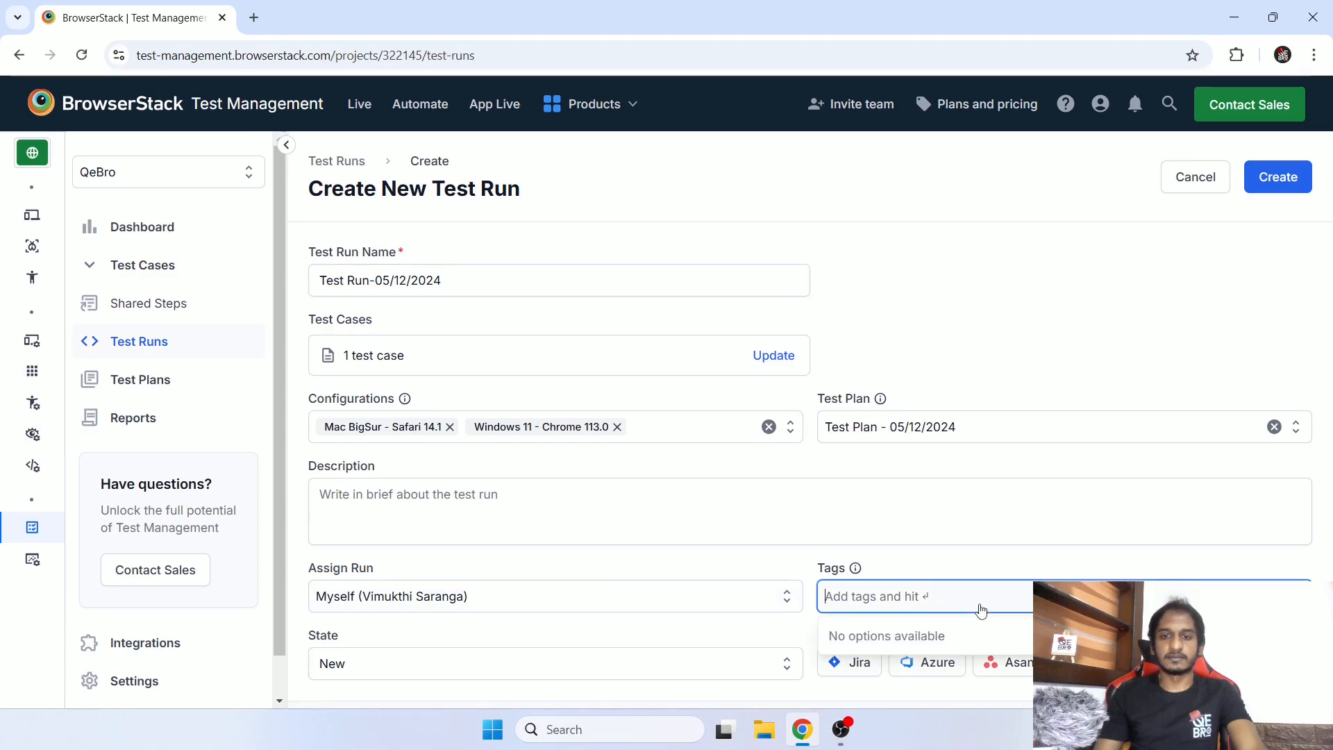
click(679, 670)
click(678, 675)
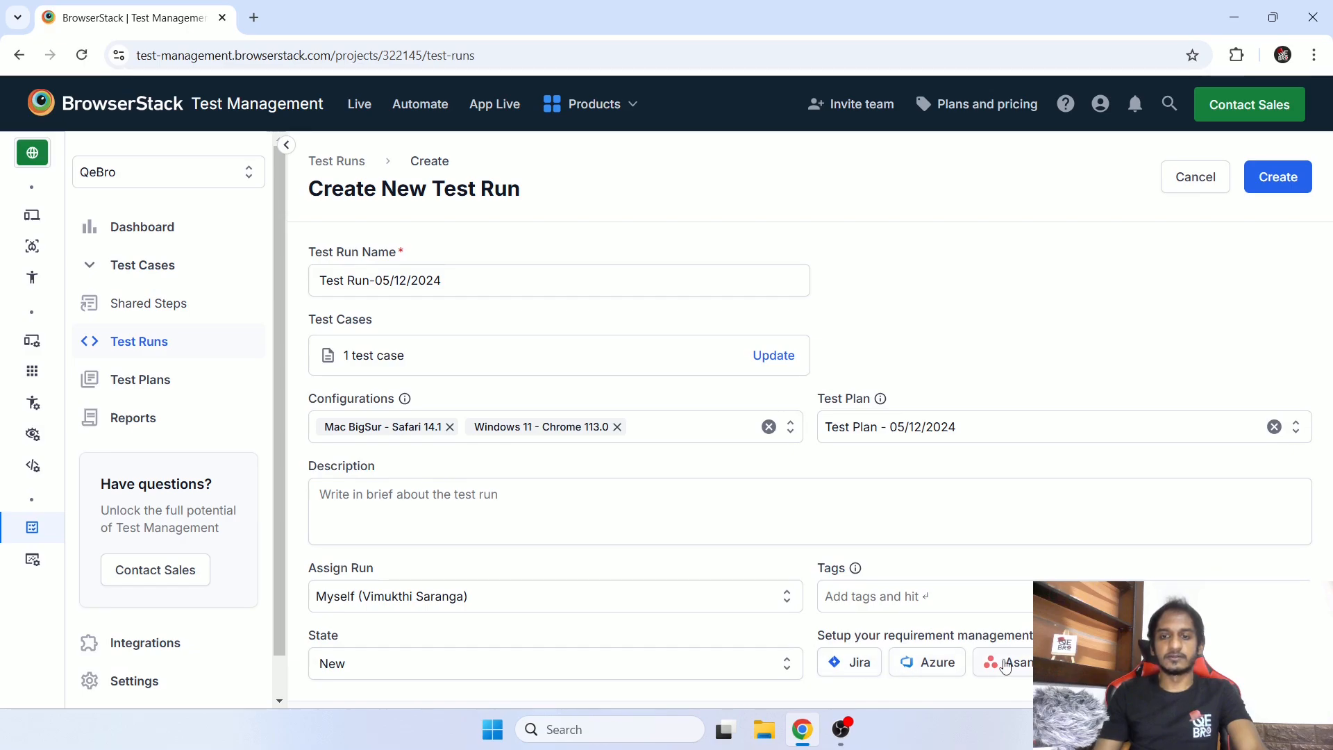
click(1290, 189)
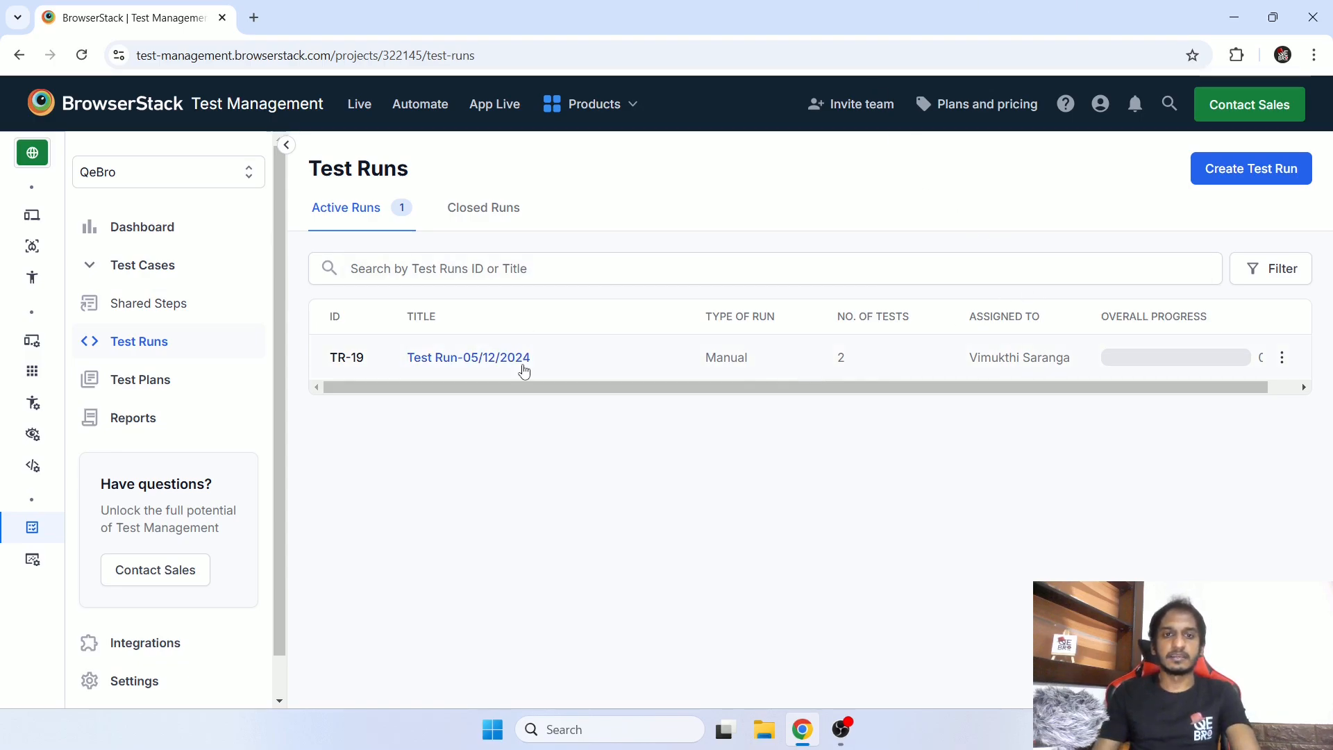
- Open the new test run and review the Windows 11 - Chrome 113.0 test case's details, from its steps down to its tags and attachments
click(486, 361)
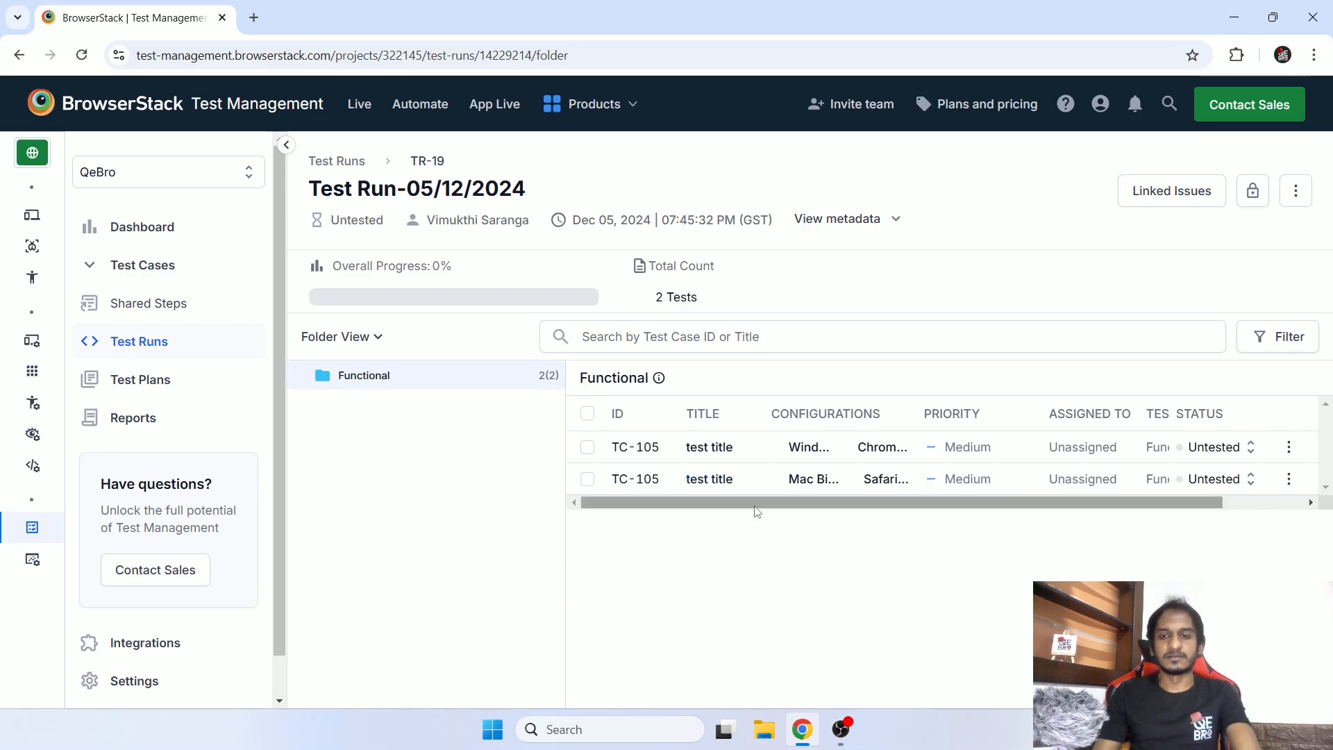
drag(753, 503, 682, 528)
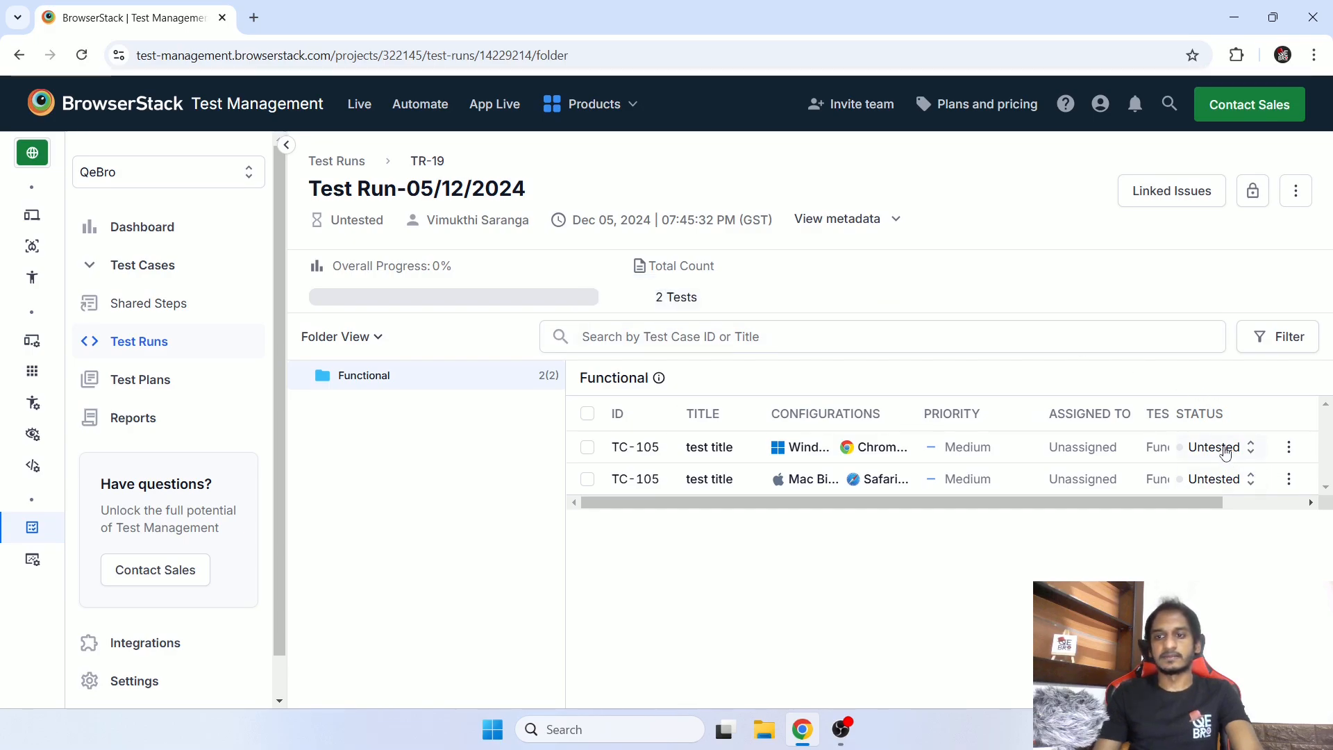
click(633, 450)
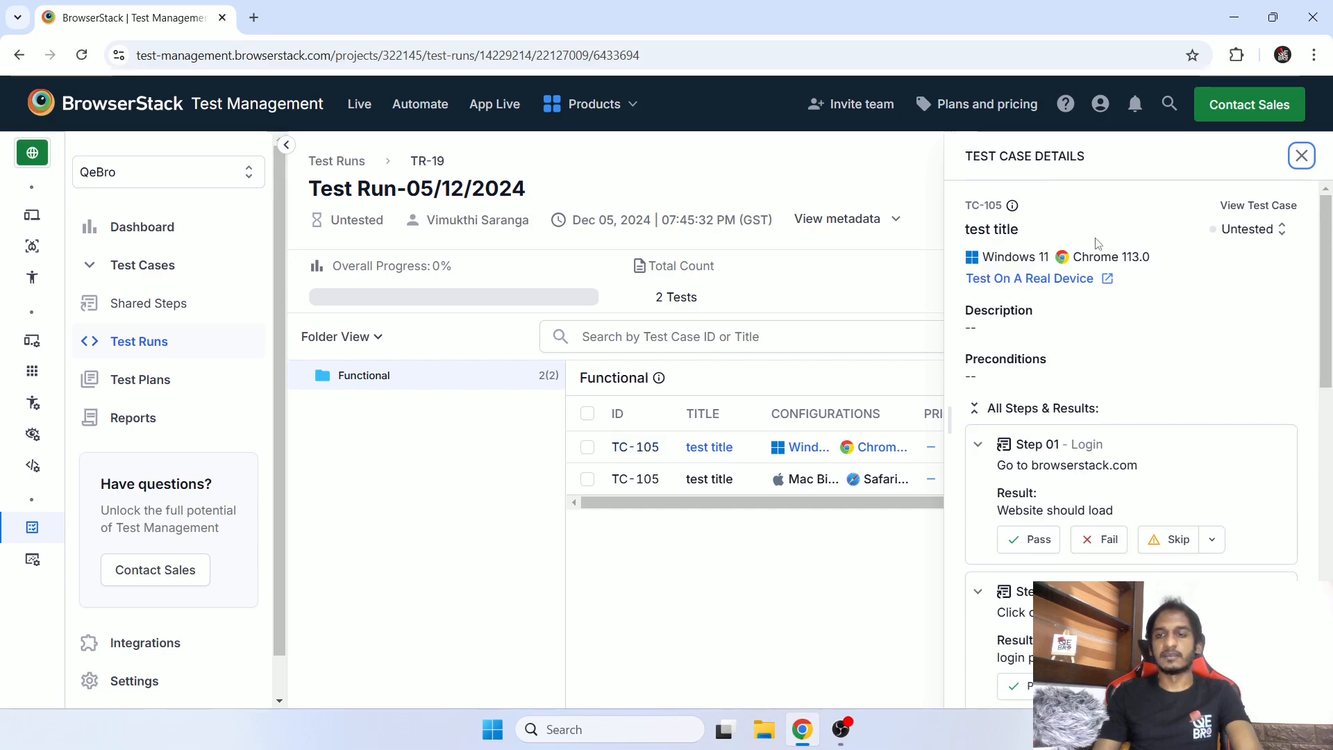
scroll(1100, 337, down, 3)
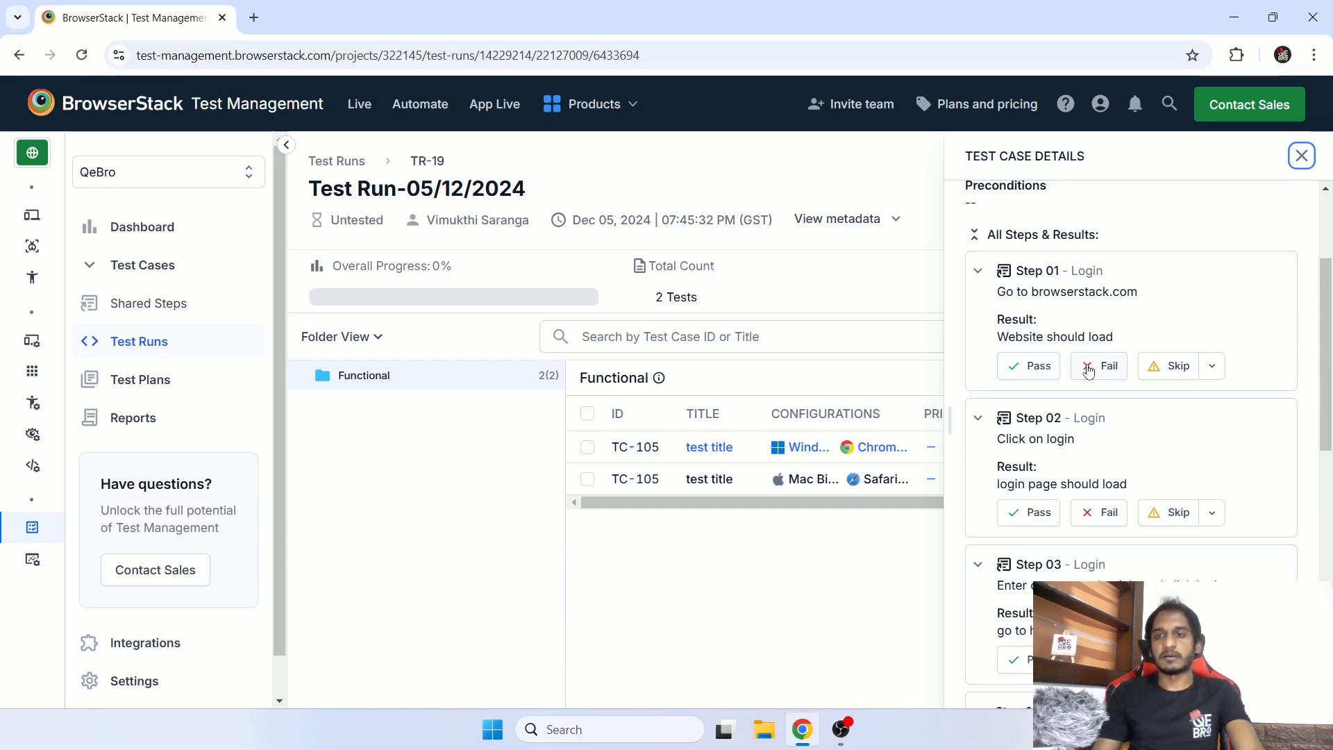
scroll(1059, 375, down, 2)
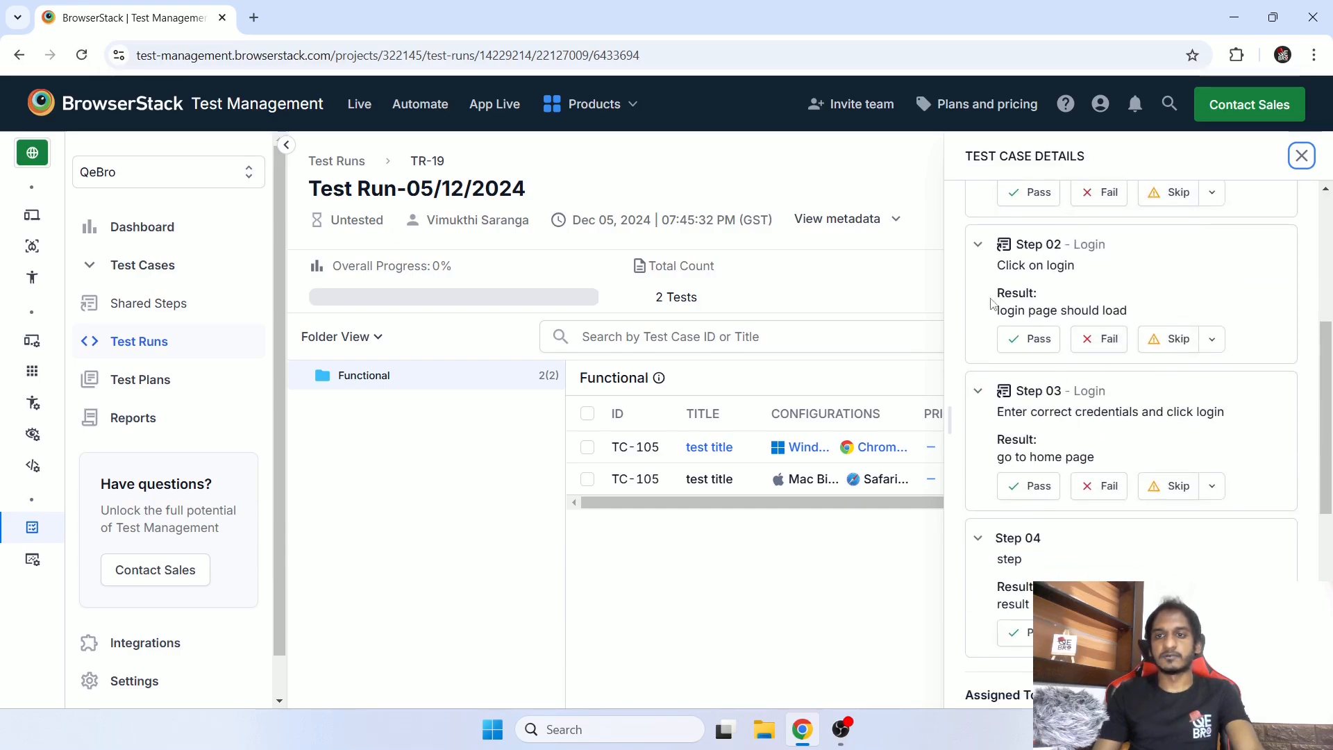
scroll(1112, 292, up, 2)
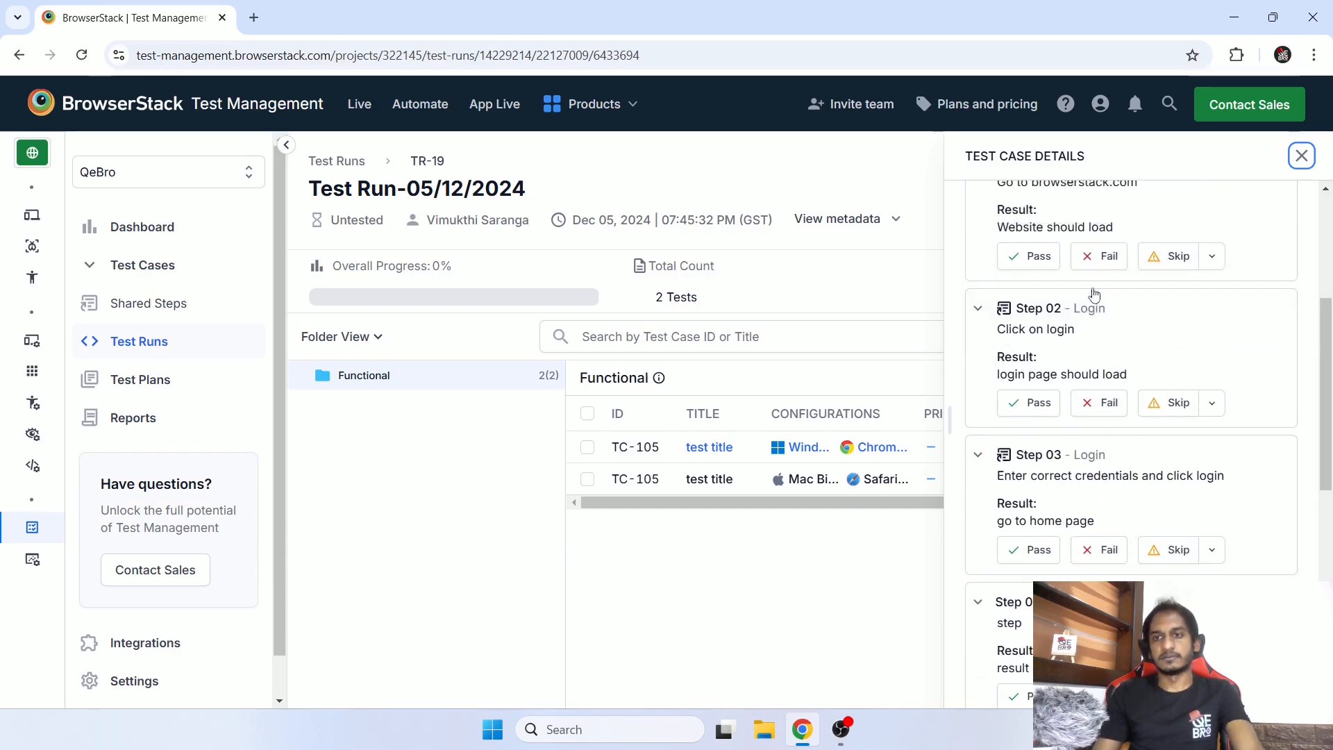
scroll(1166, 347, down, 3)
scroll(1170, 412, down, 3)
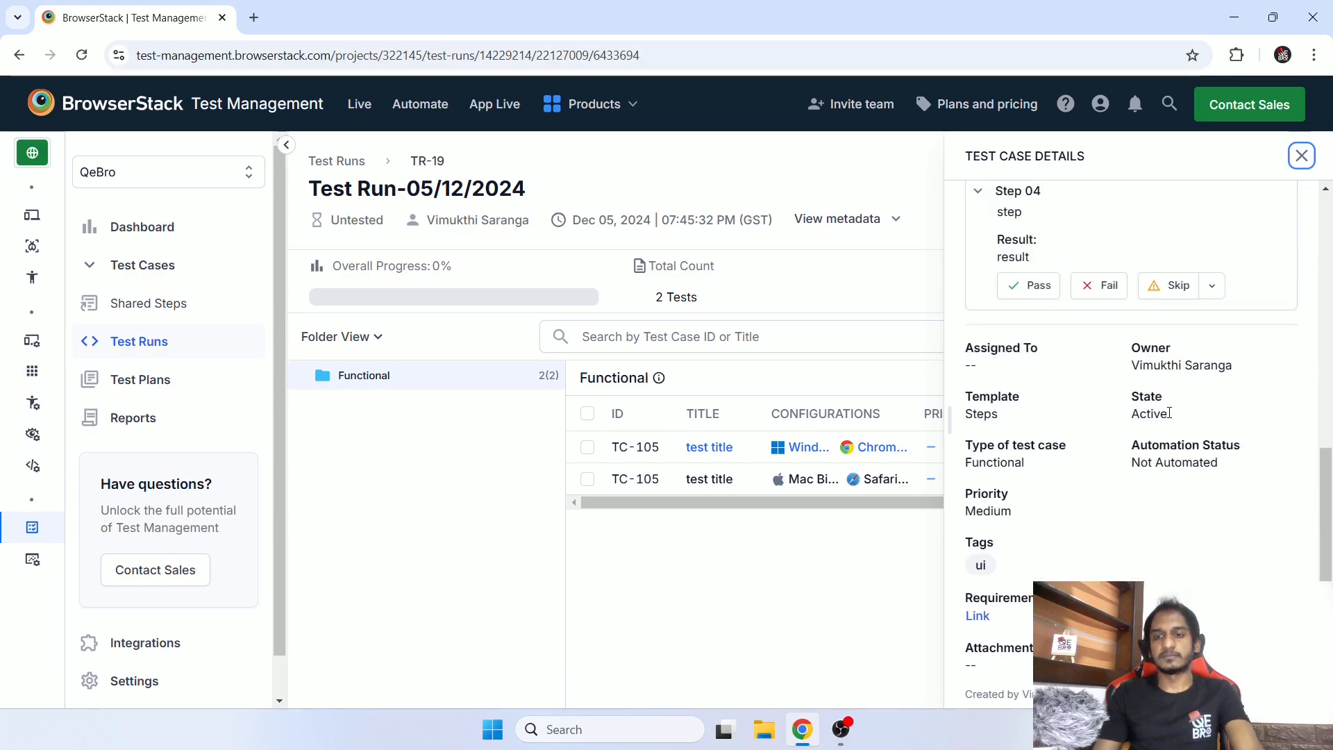
- Mark Step 01 of the Windows 11 test case as passed and check the available overall statuses
scroll(1208, 313, up, 6)
click(1229, 231)
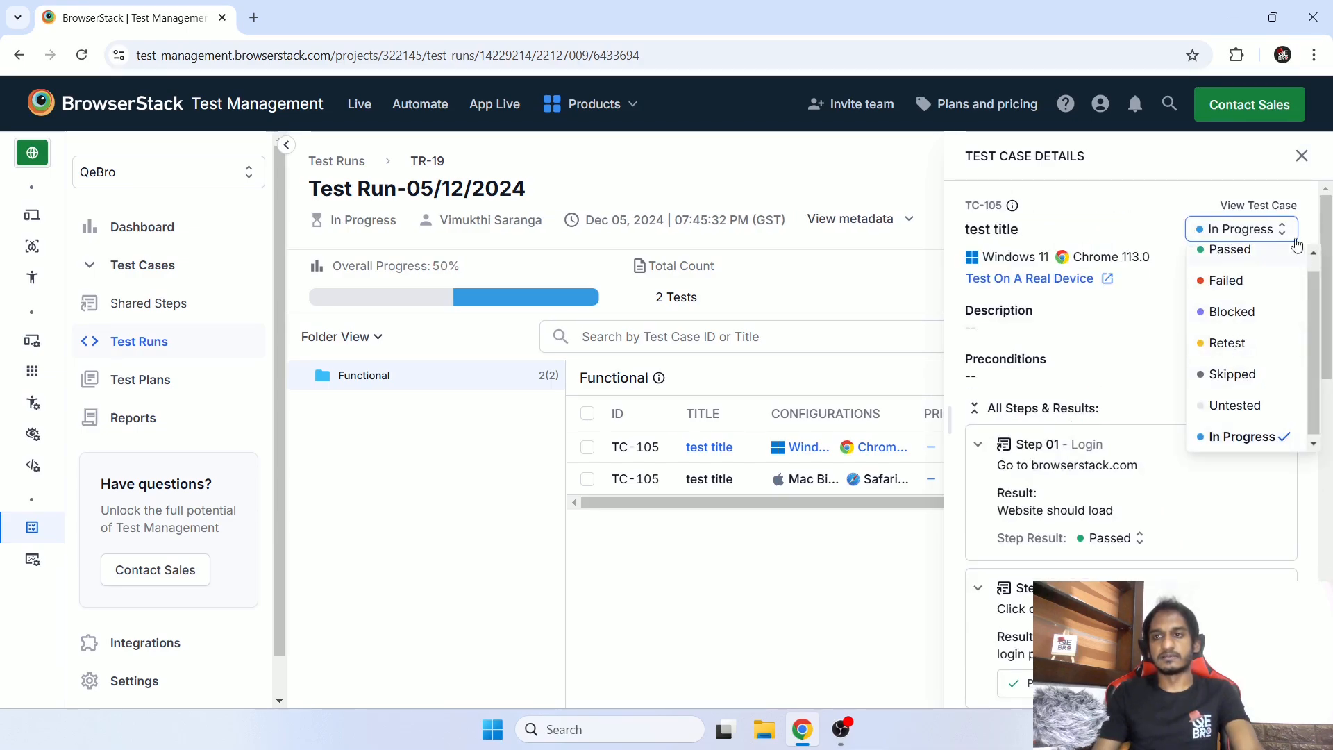
click(1140, 365)
scroll(1143, 422, down, 3)
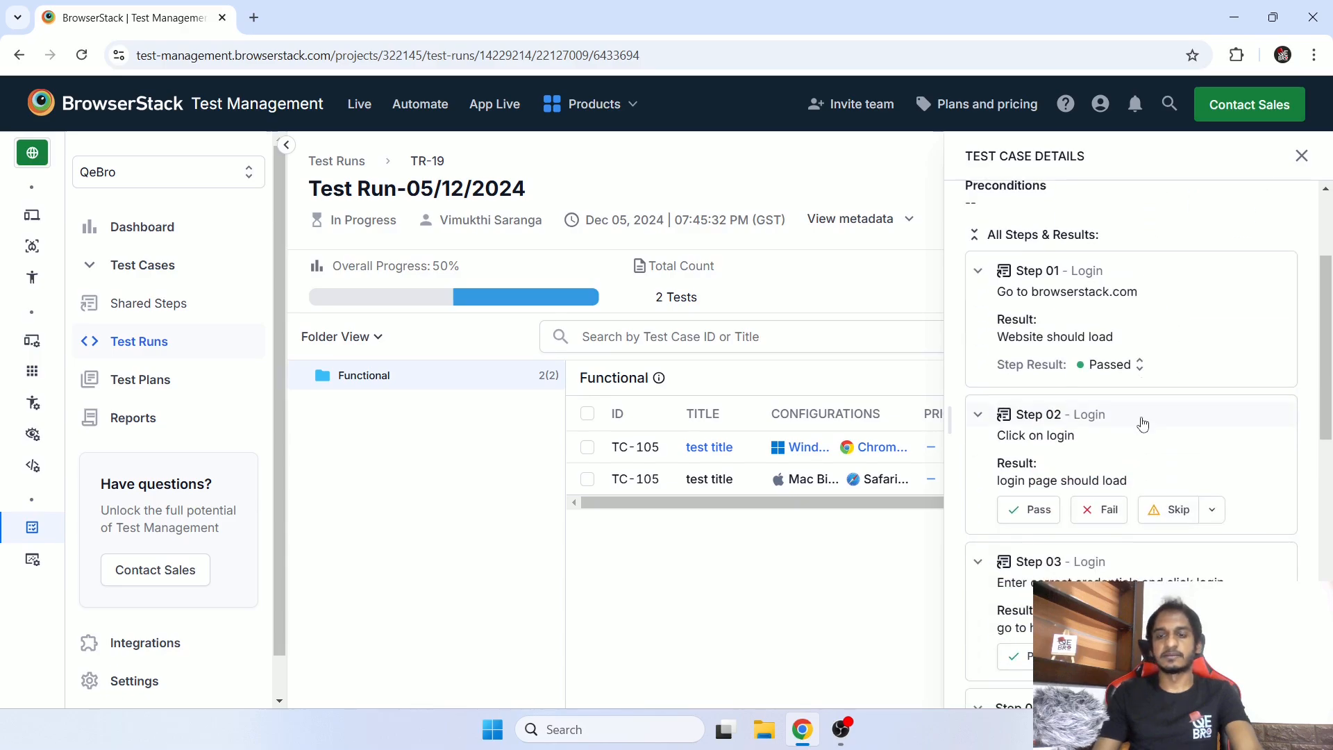
- Mark Steps 02, 03 and 04 of the Windows 11 test case as passed and review its logged results
scroll(1044, 566, up, 2)
click(1038, 599)
scroll(1212, 484, down, 3)
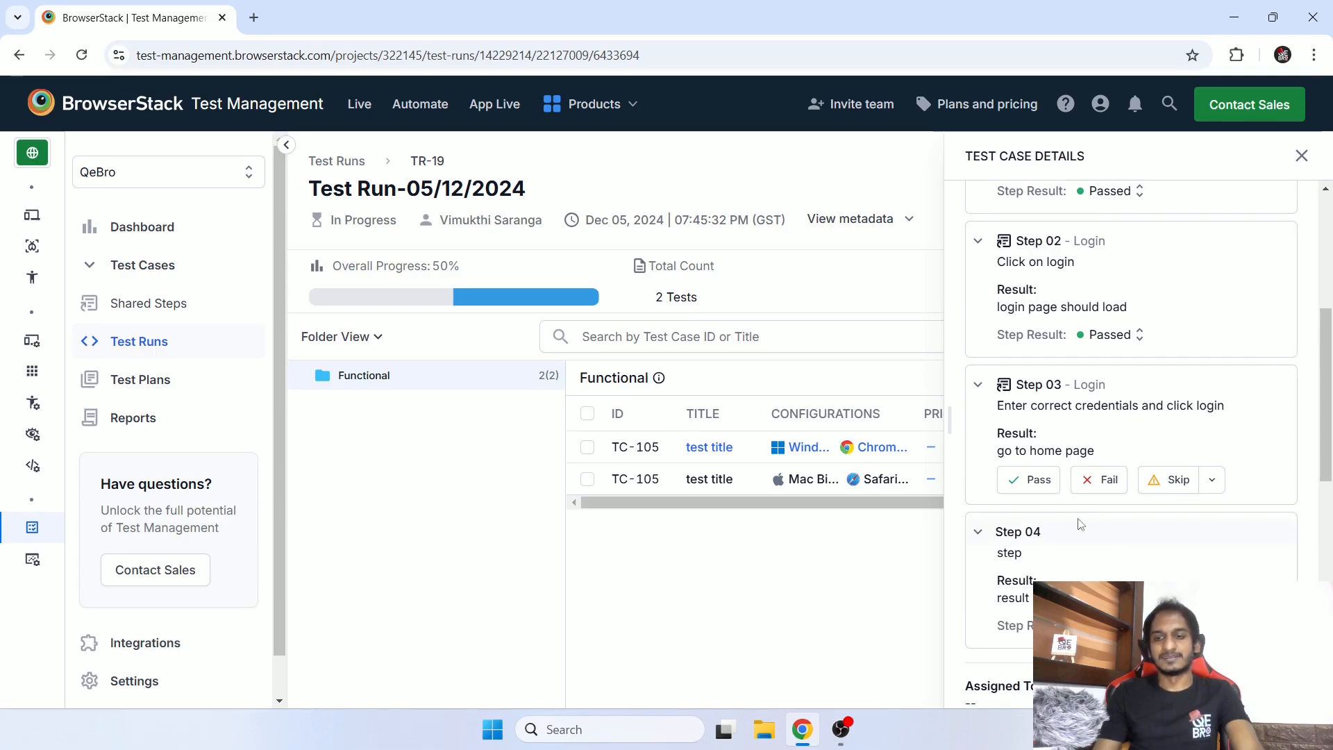
click(1035, 479)
scroll(1257, 479, down, 8)
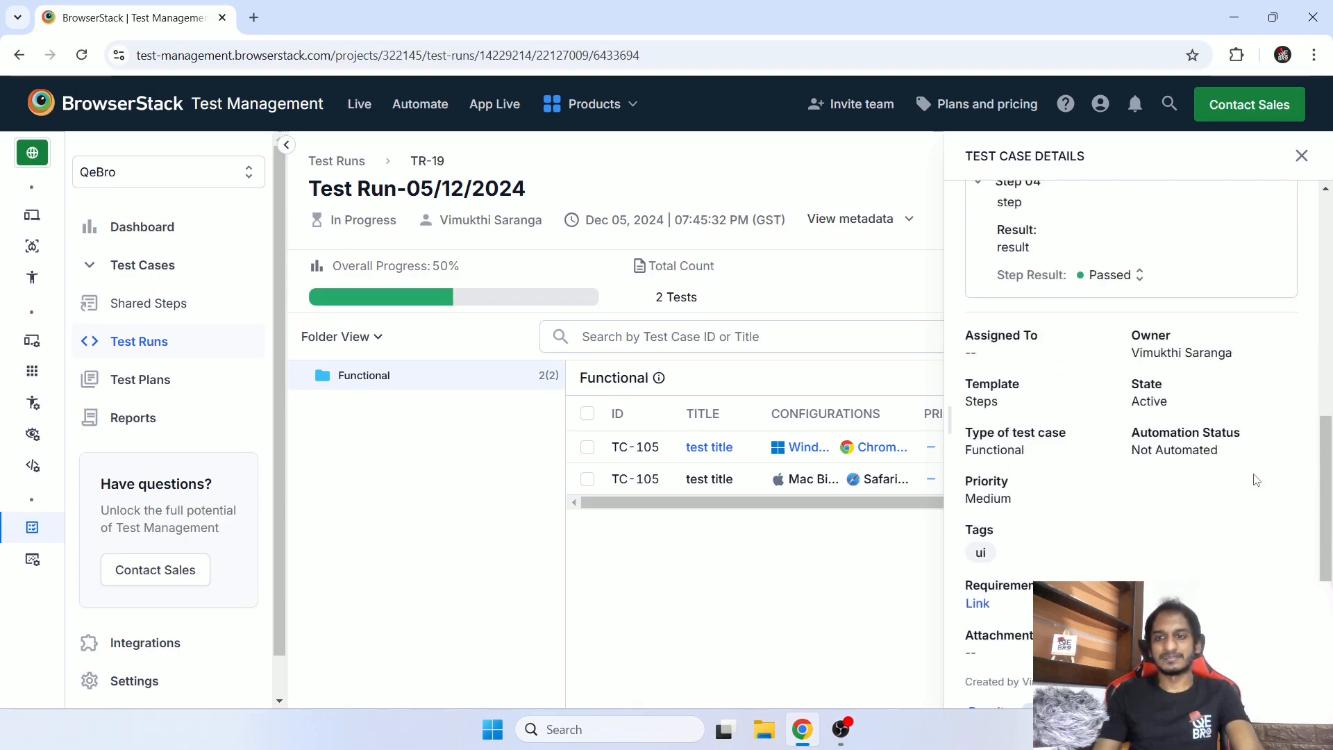
scroll(1257, 479, up, 10)
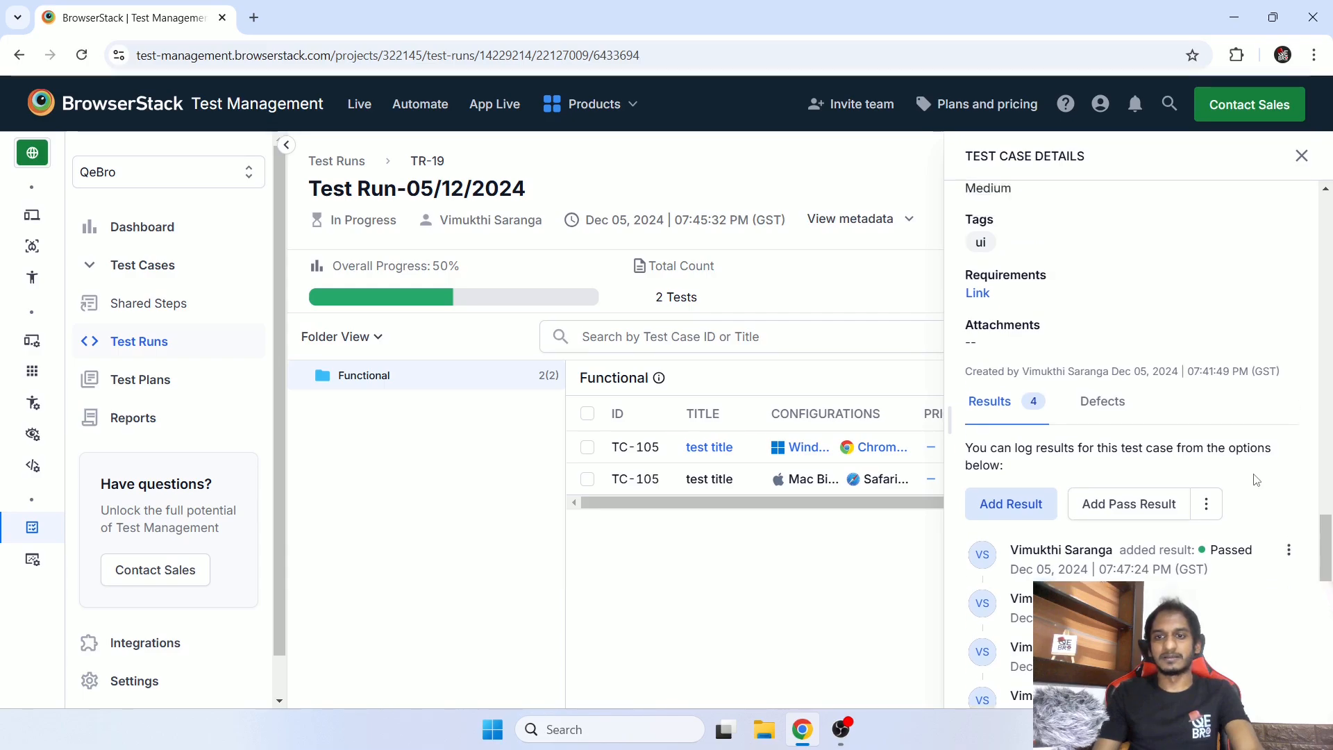
scroll(1160, 438, down, 3)
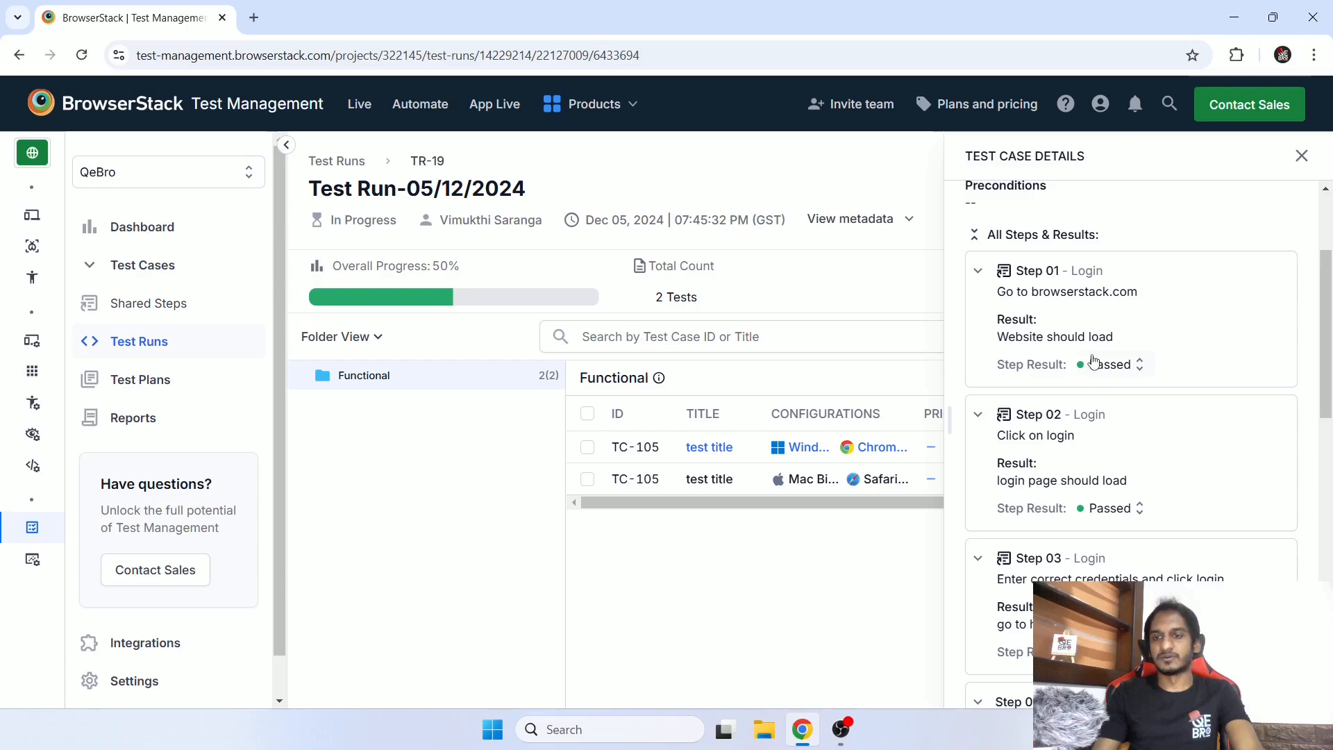
- Open the real-device test for the Windows 11 - Chrome 113.0 configuration, compare its environment with the test case, and close the Live tab
scroll(1239, 268, up, 3)
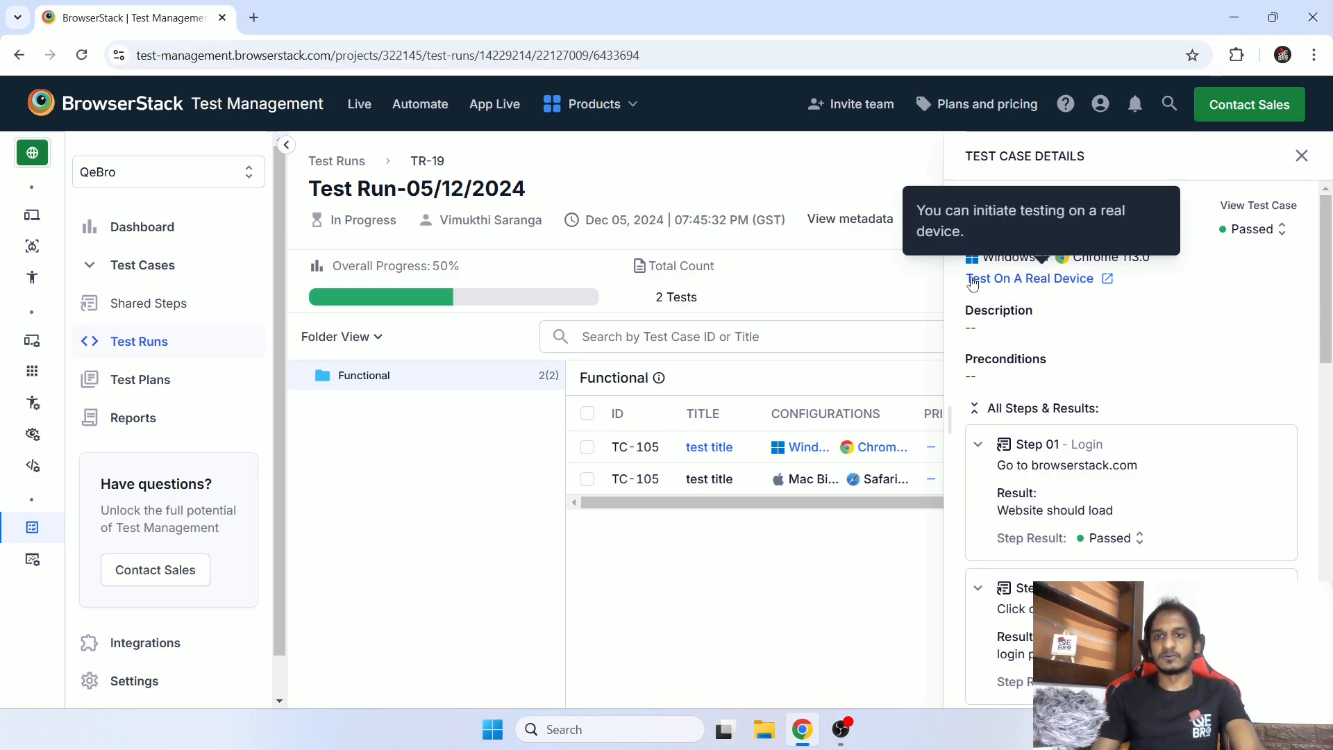
click(1087, 285)
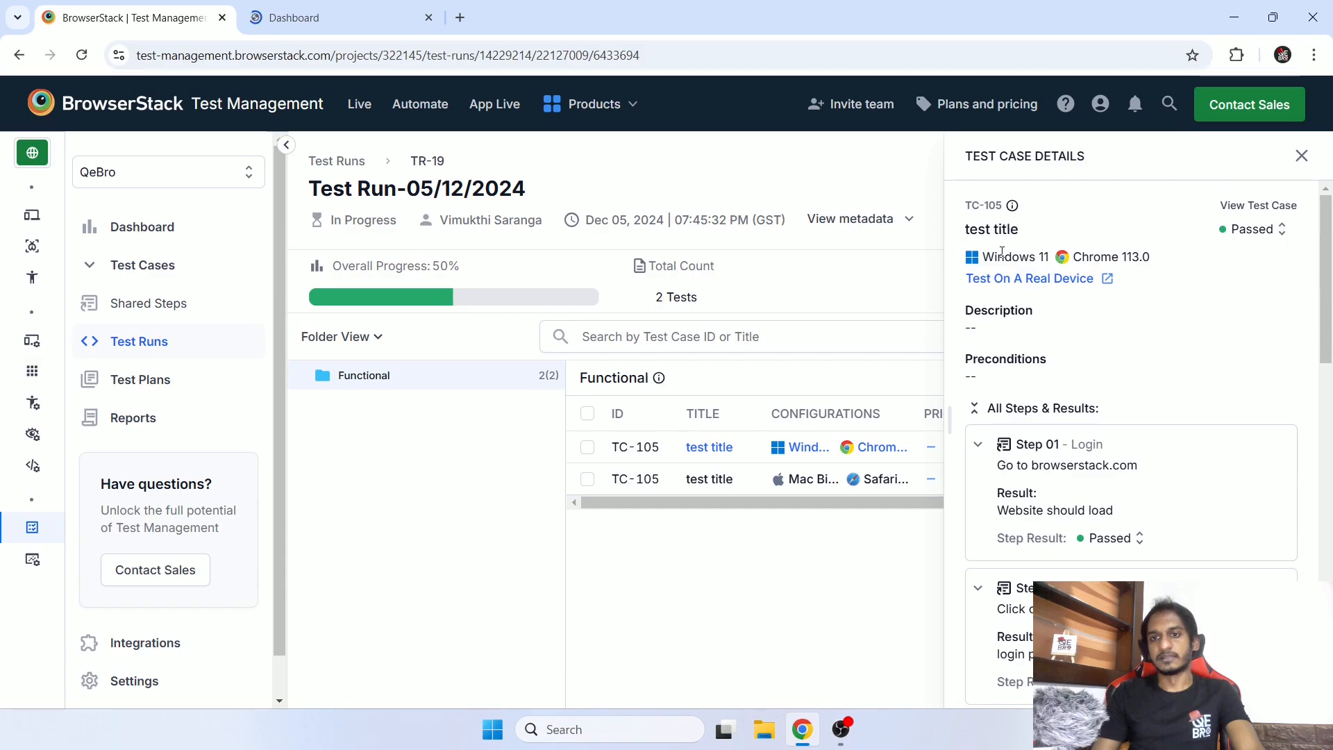
drag(998, 252, 1152, 258)
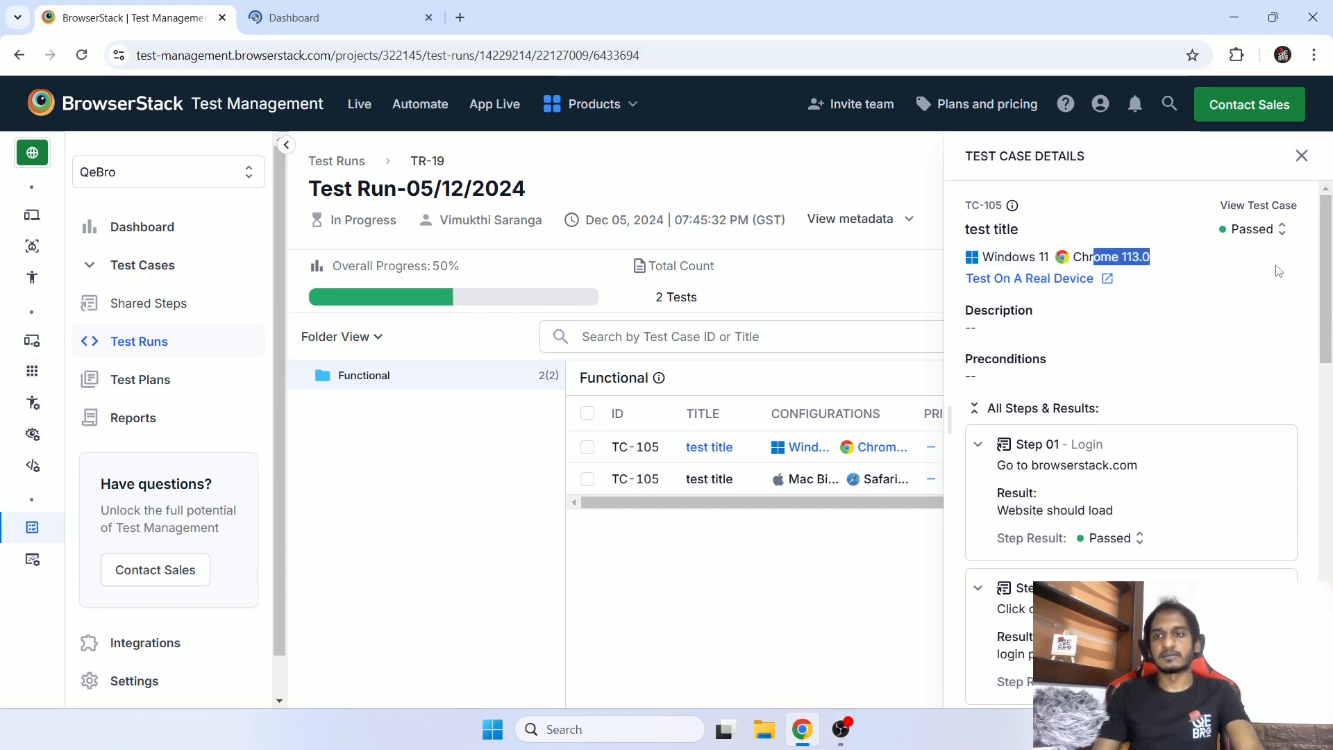
click(368, 10)
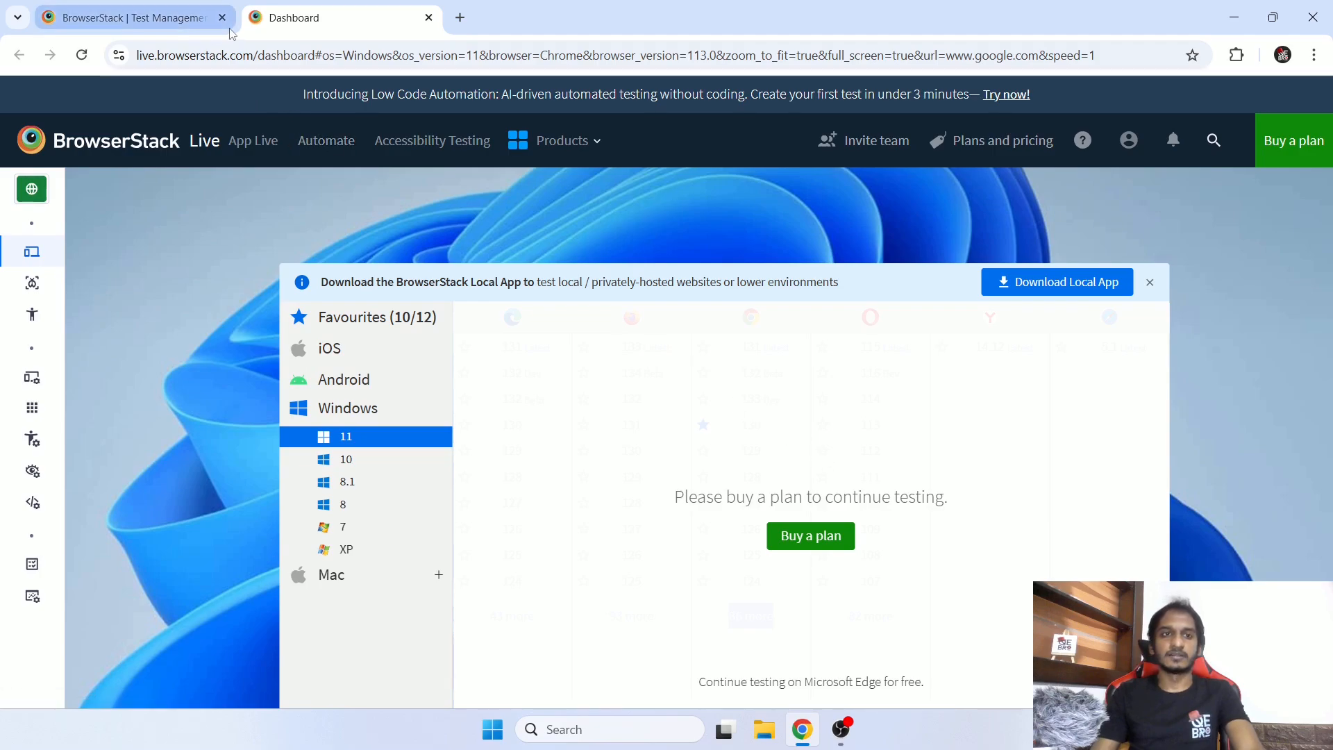
click(152, 20)
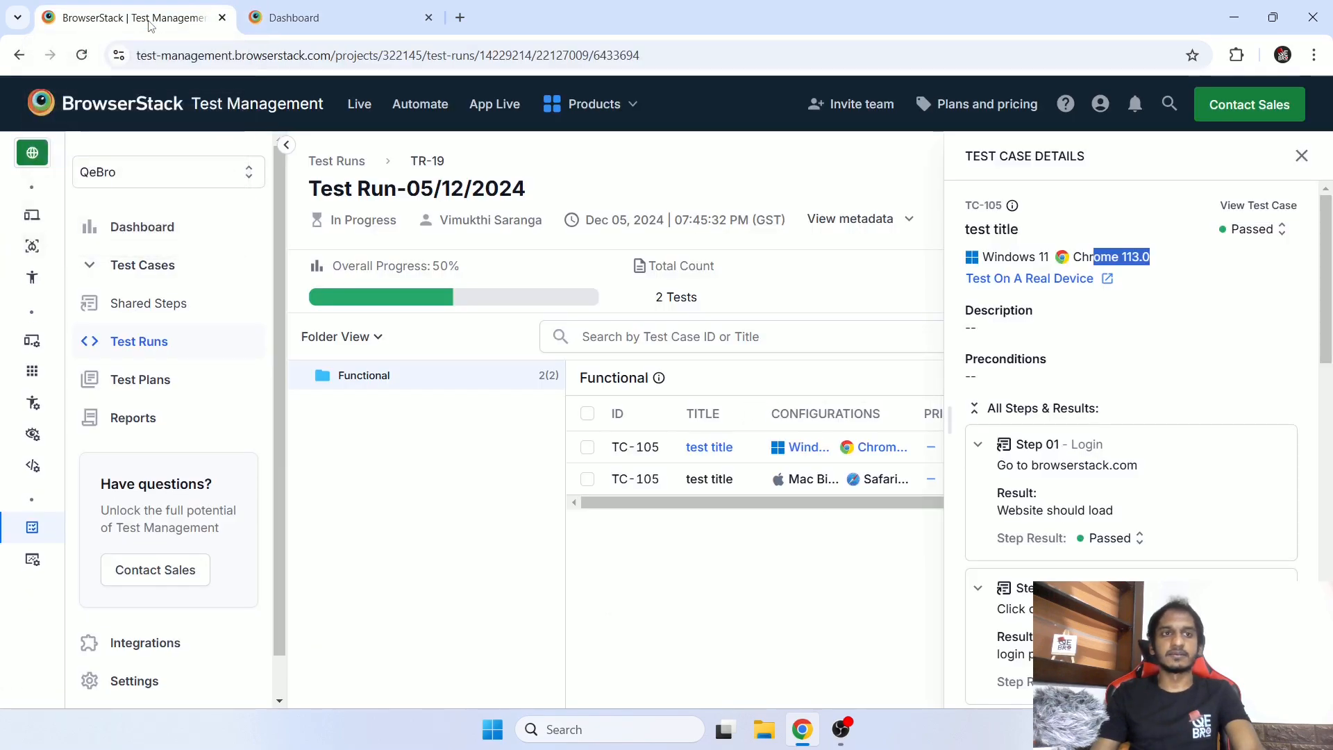
click(429, 18)
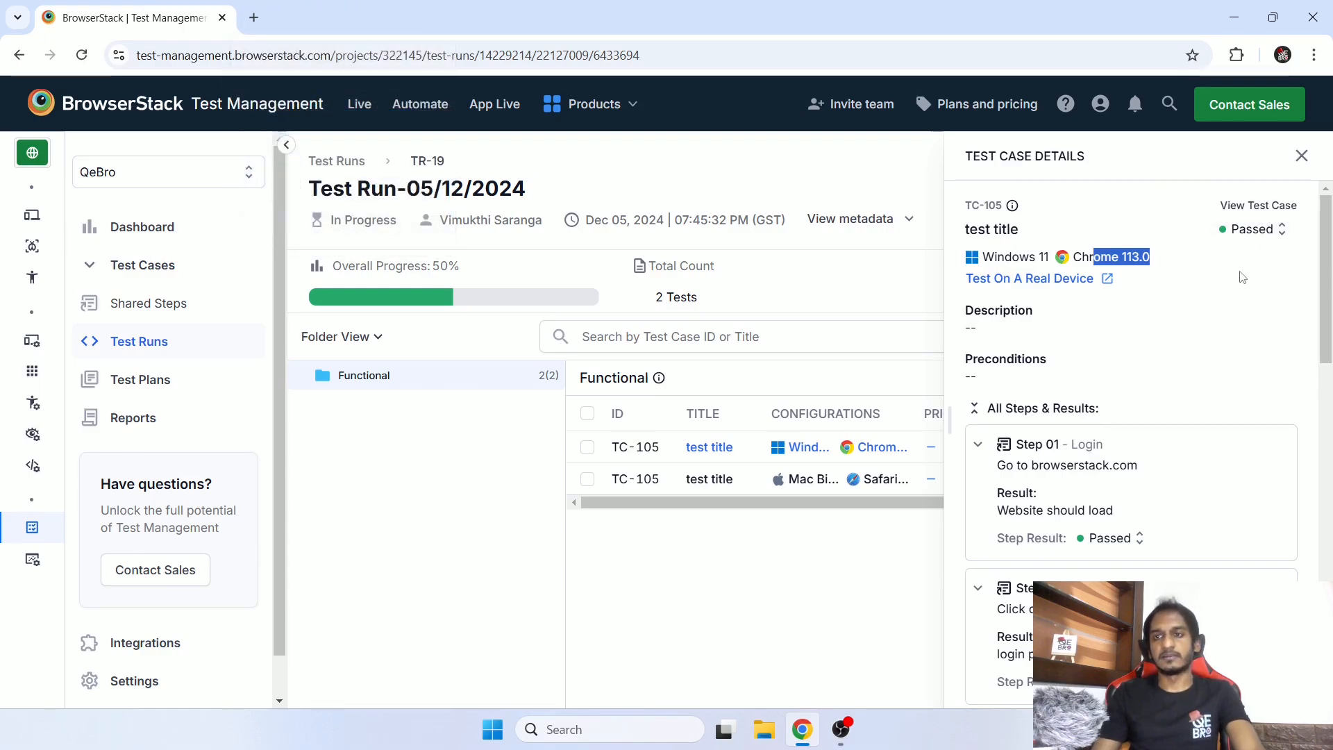
- Review the Windows 11 test case's results history and close its details
scroll(1251, 321, down, 8)
scroll(1252, 321, down, 5)
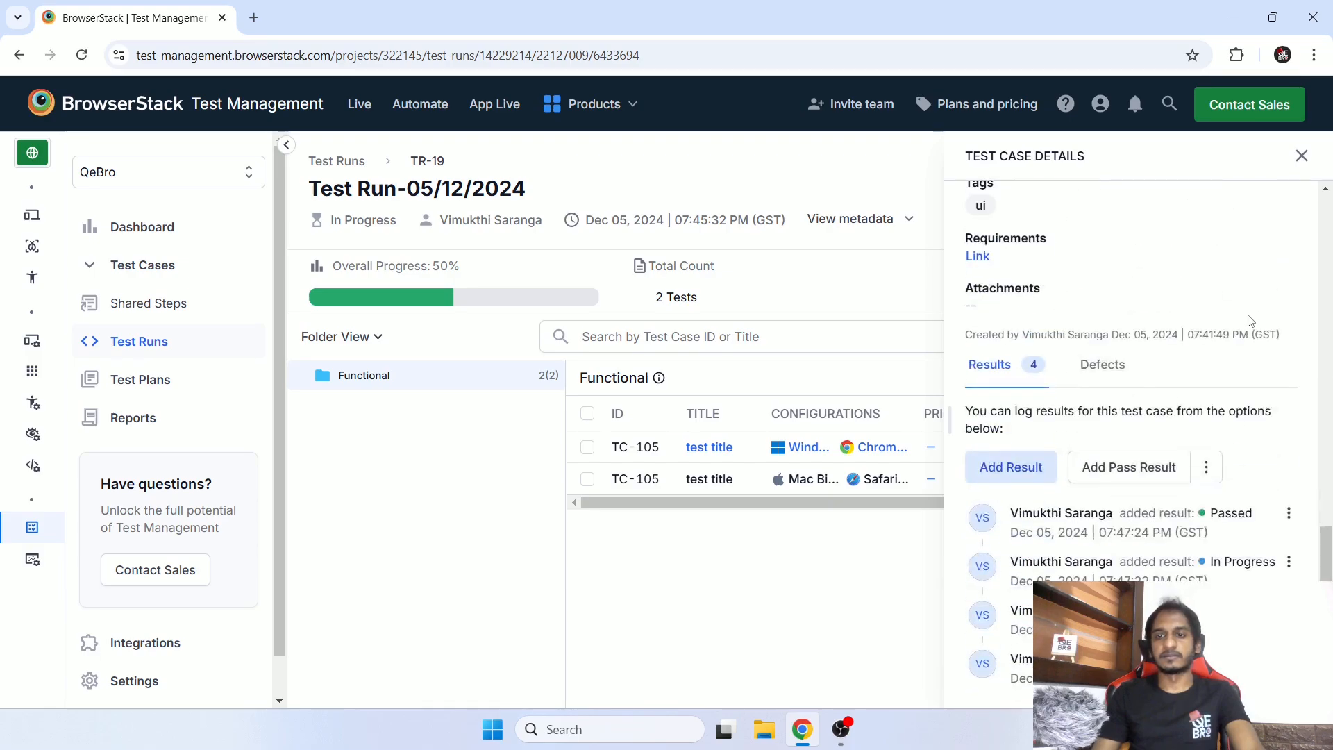
click(1301, 156)
- Open the Mac Big Sur - Safari 14.1 test case and mark Steps 01 to 03 as passed and Step 04 as failed
click(707, 479)
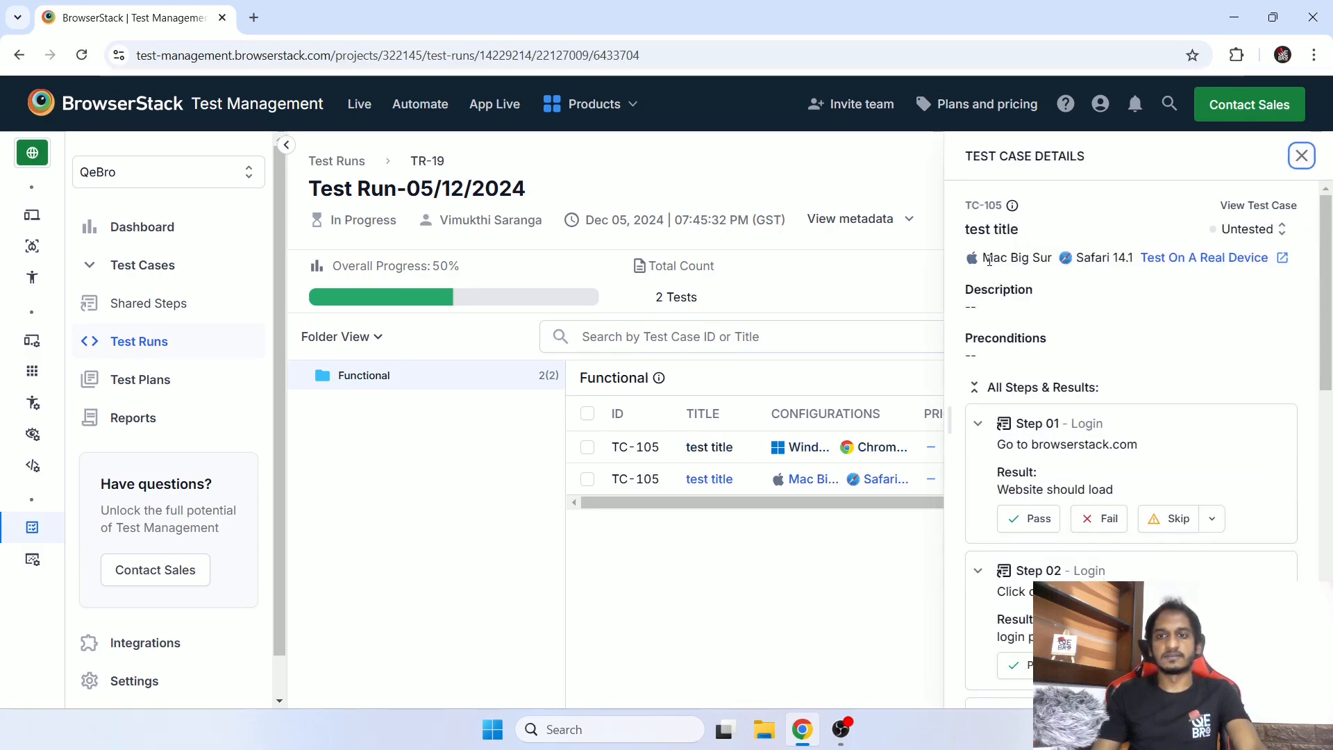
drag(984, 261, 1117, 253)
scroll(1151, 333, down, 4)
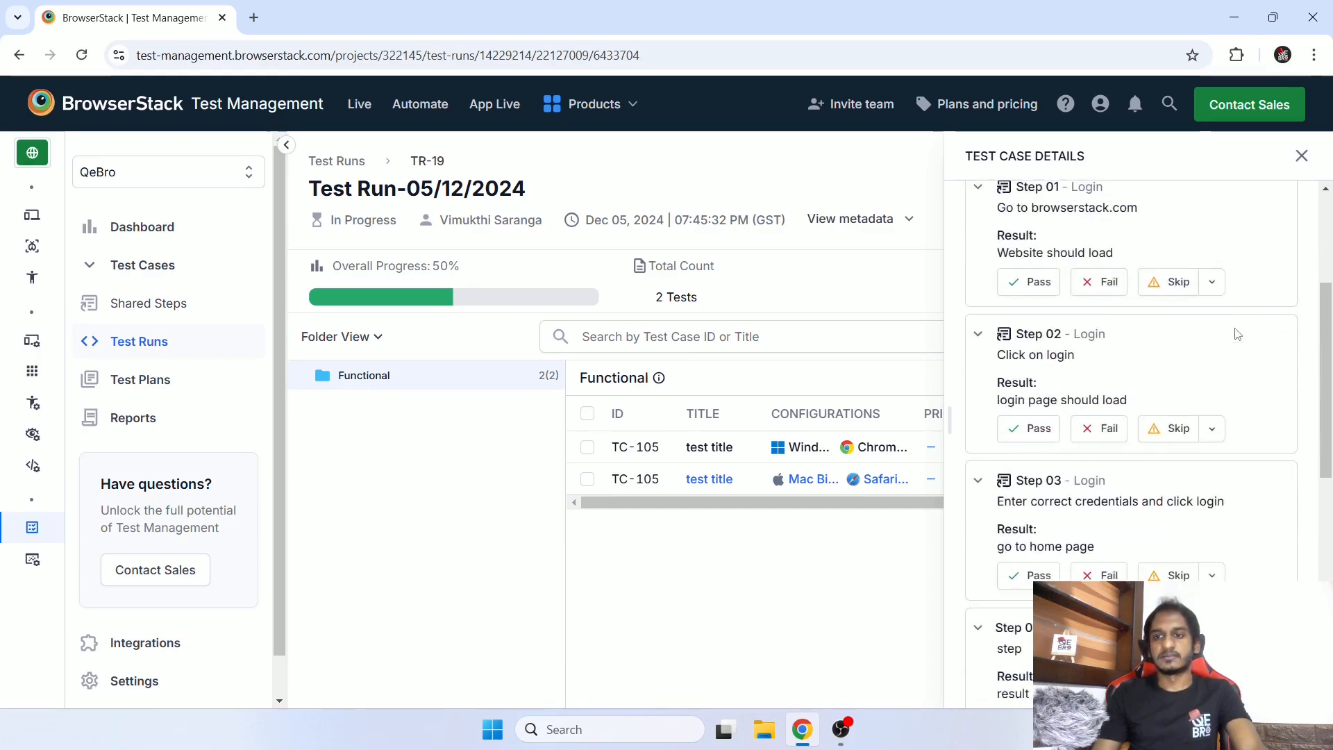
click(1033, 266)
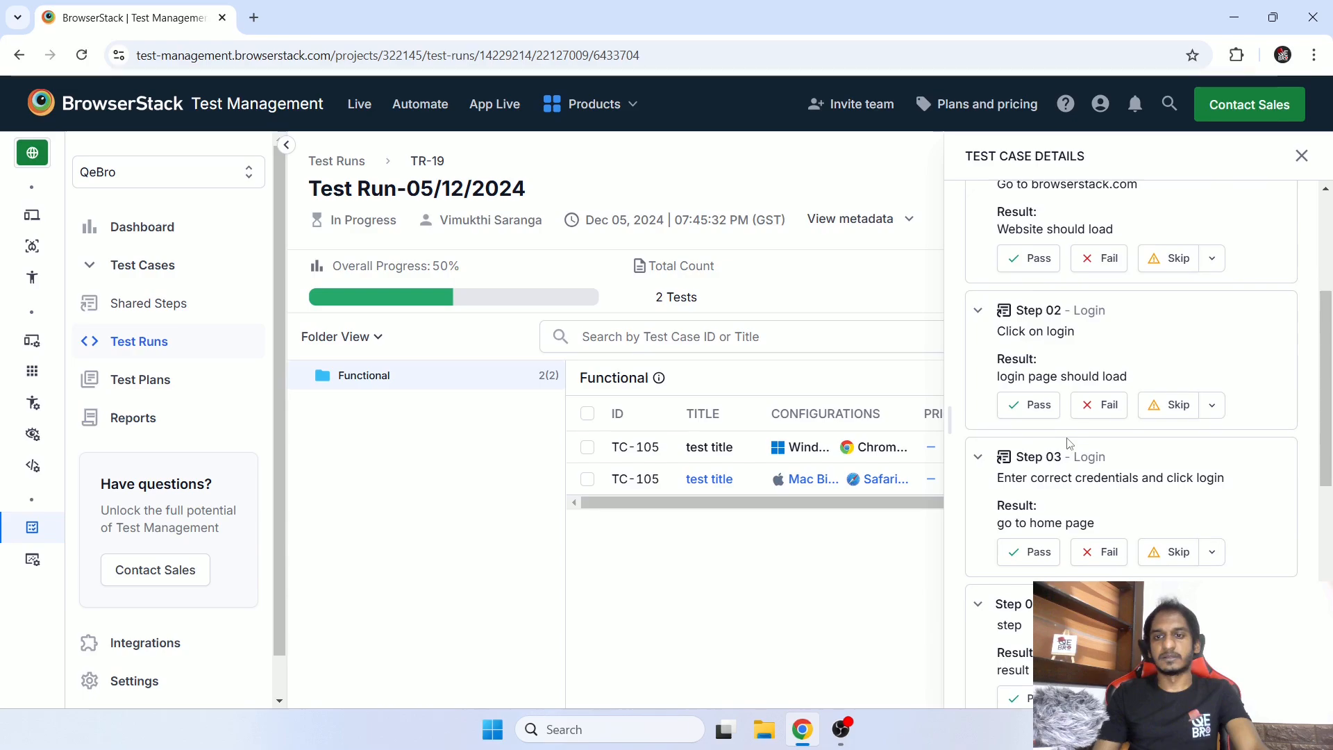
click(1032, 407)
scroll(1032, 425, down, 3)
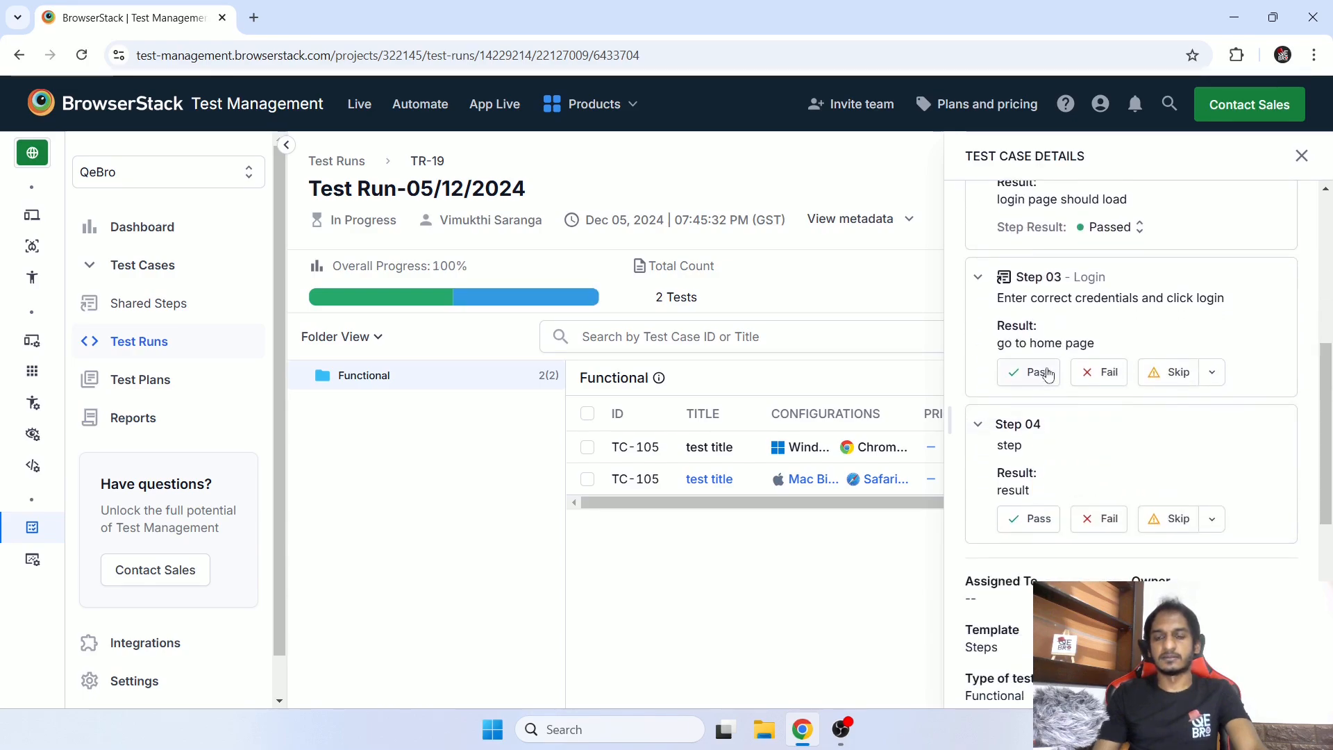
click(1030, 372)
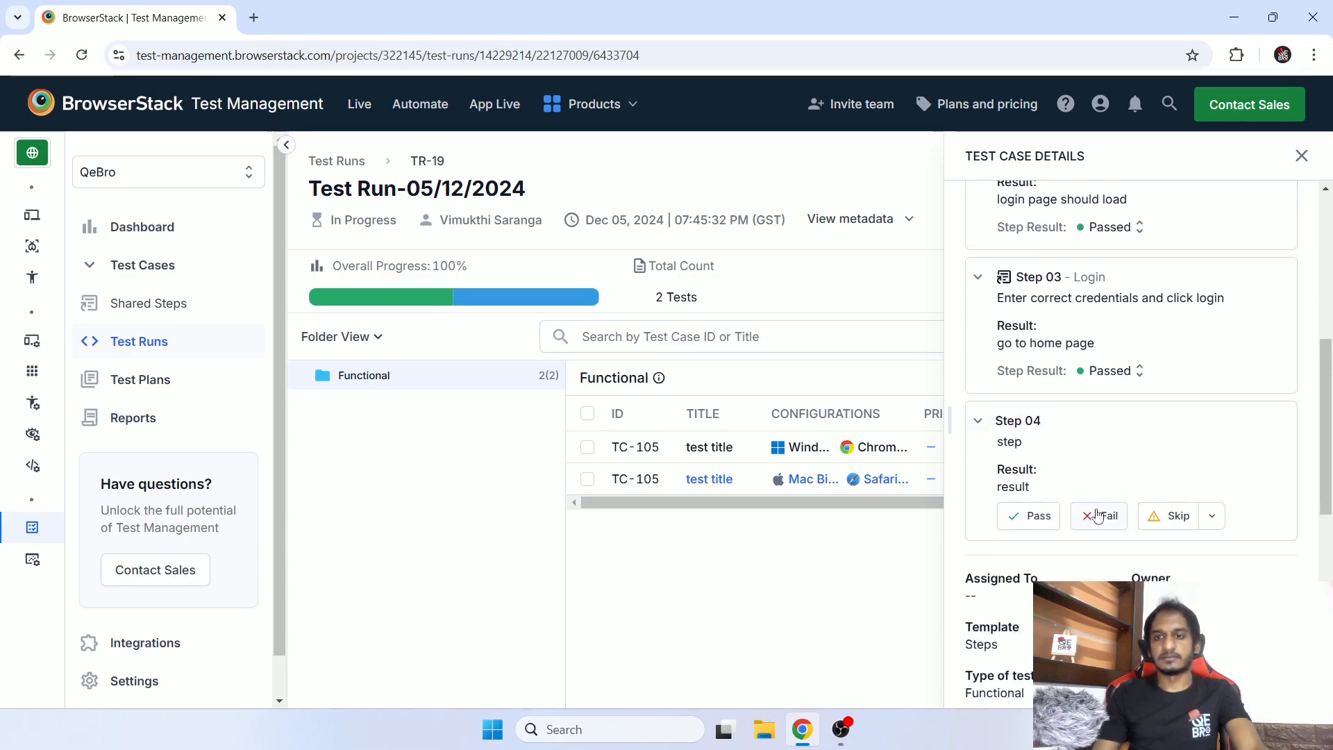
click(1098, 515)
scroll(1252, 496, down, 7)
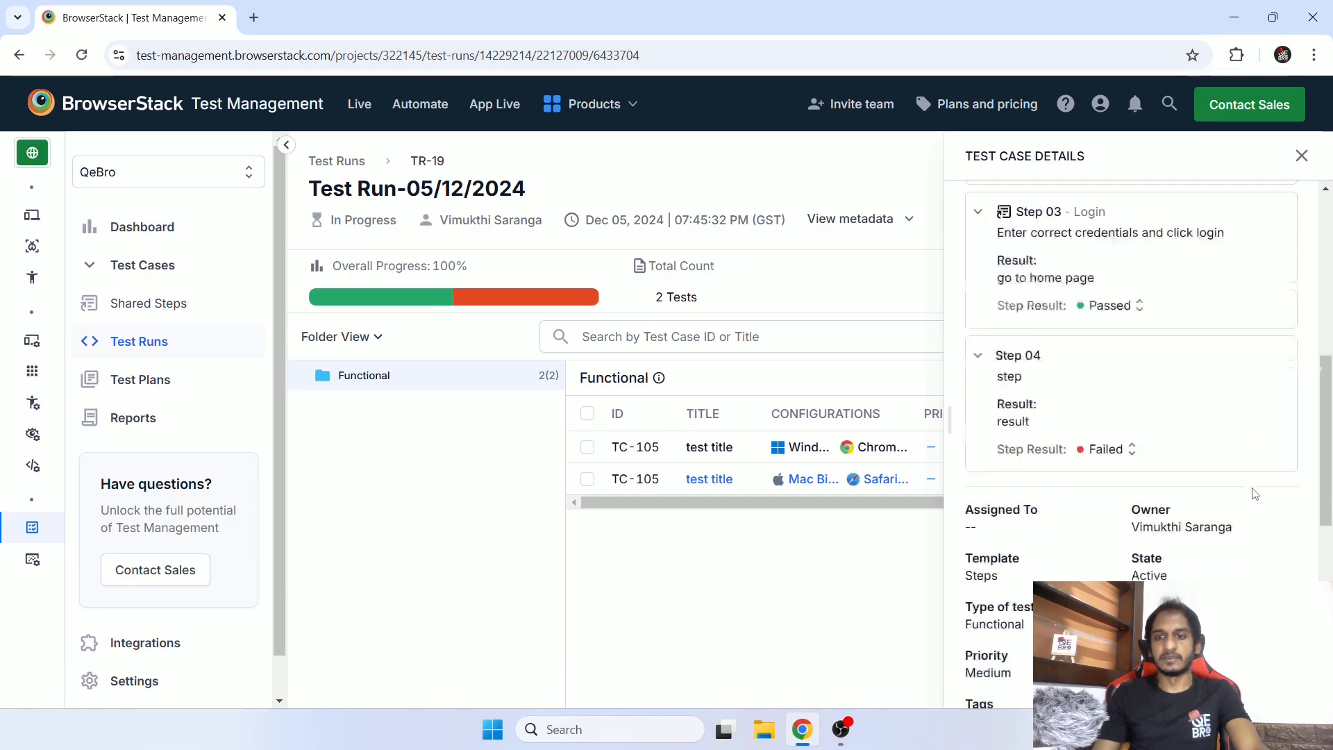
- Check the Mac Big Sur test case's overall status, close its details, and inspect the pass and fail shares of the run's progress
scroll(1254, 479, up, 8)
scroll(1261, 347, down, 1)
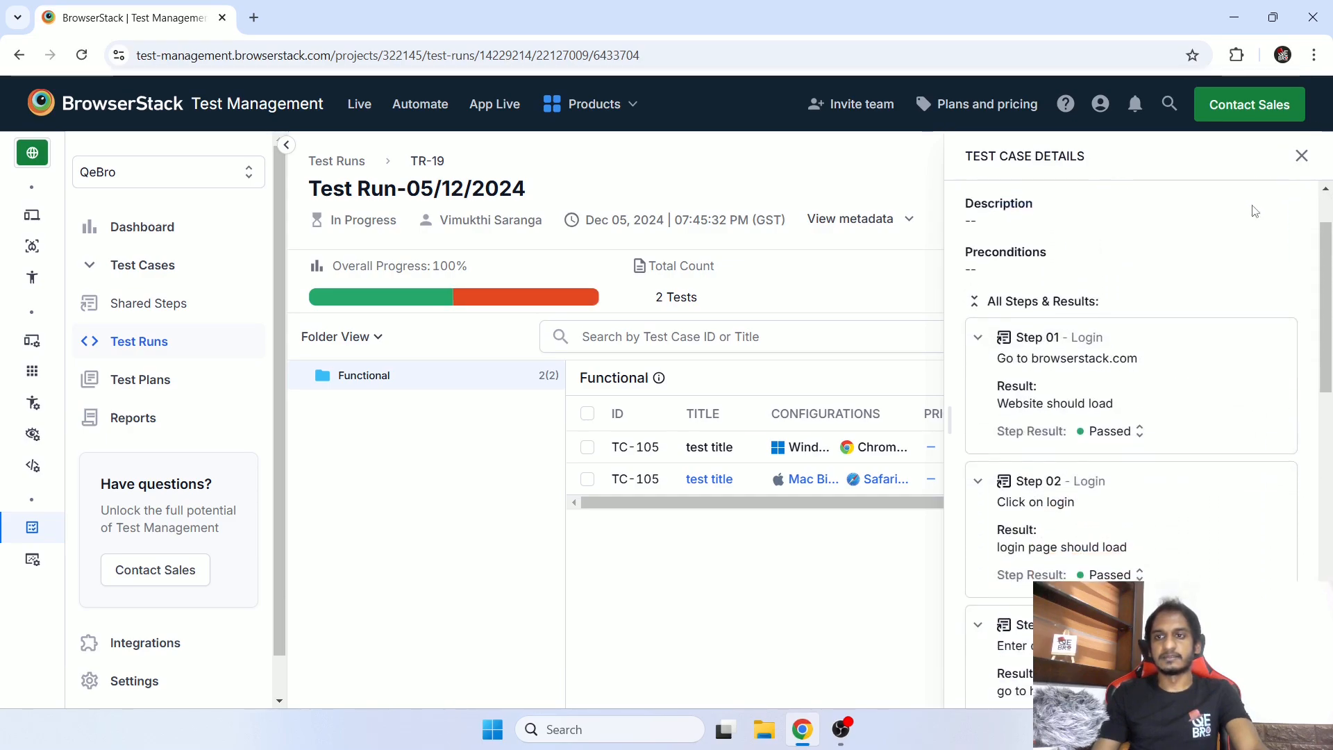
scroll(1257, 222, up, 1)
scroll(1262, 243, up, 2)
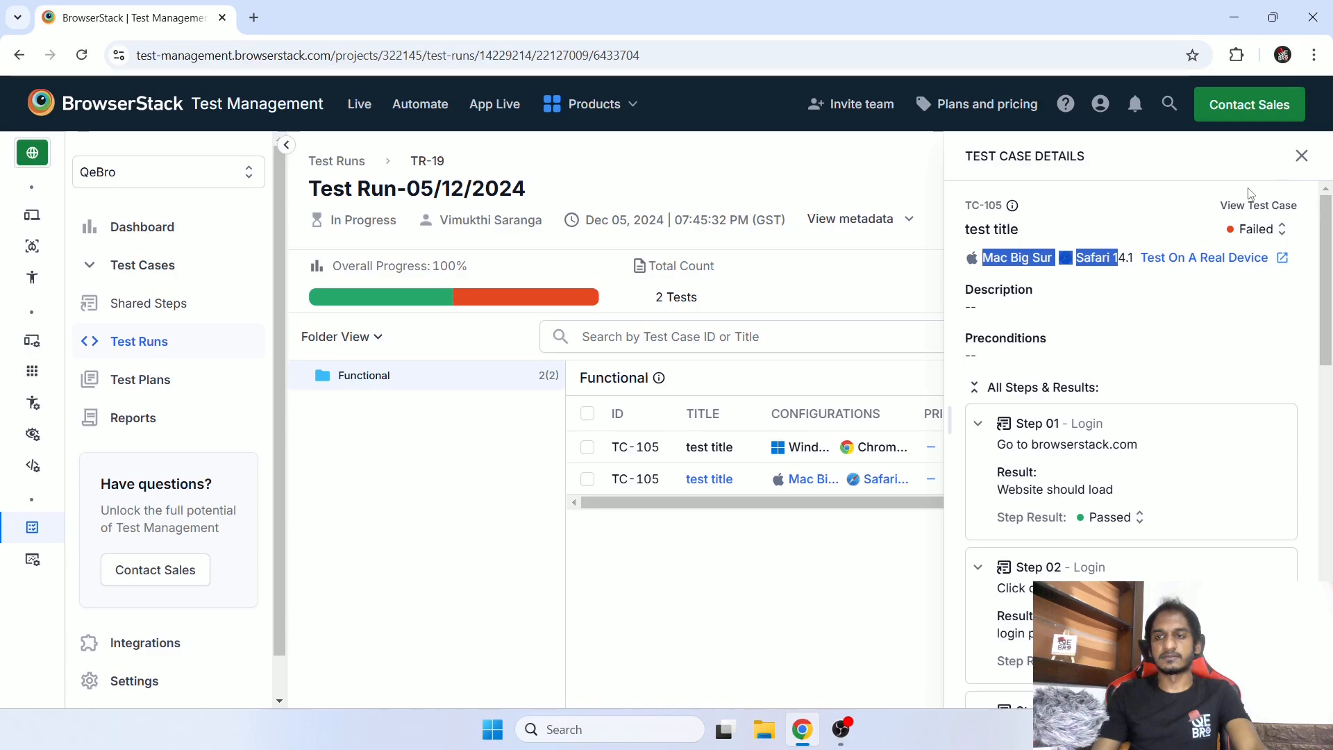
click(1302, 157)
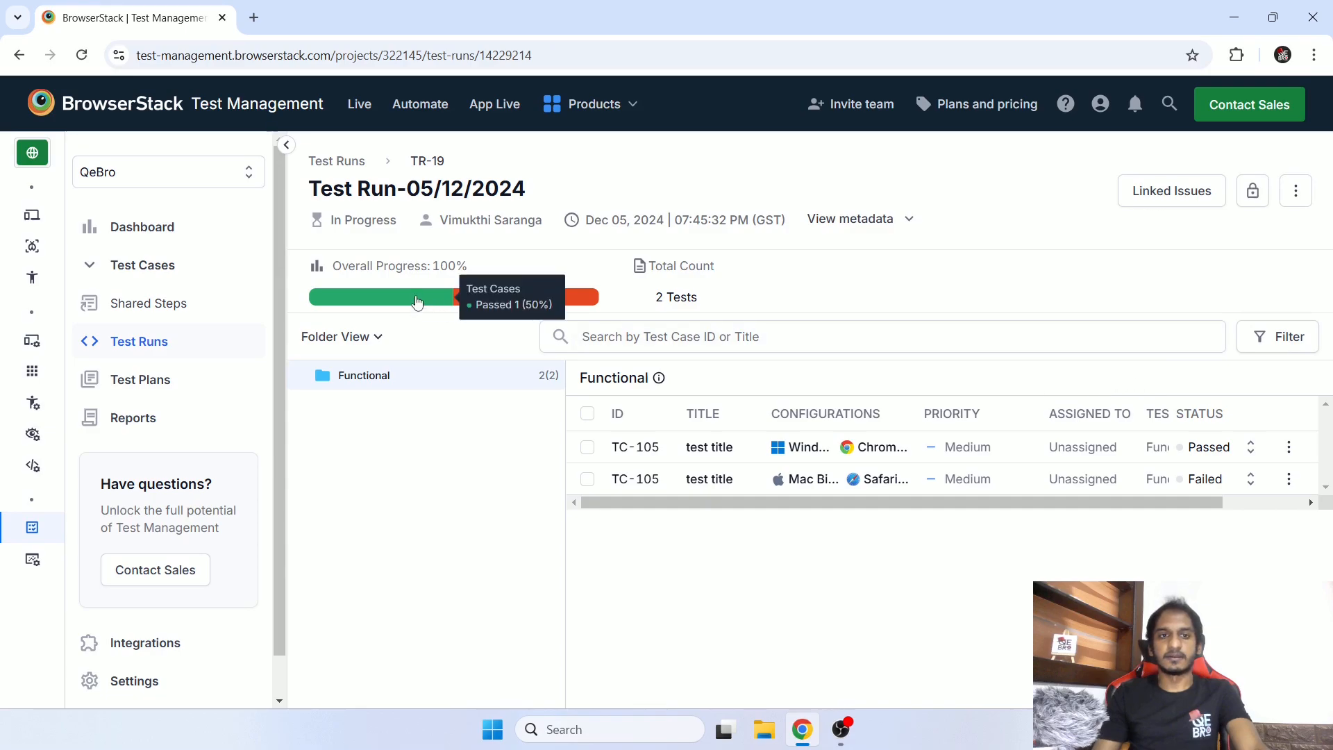
mouse_move(471, 303)
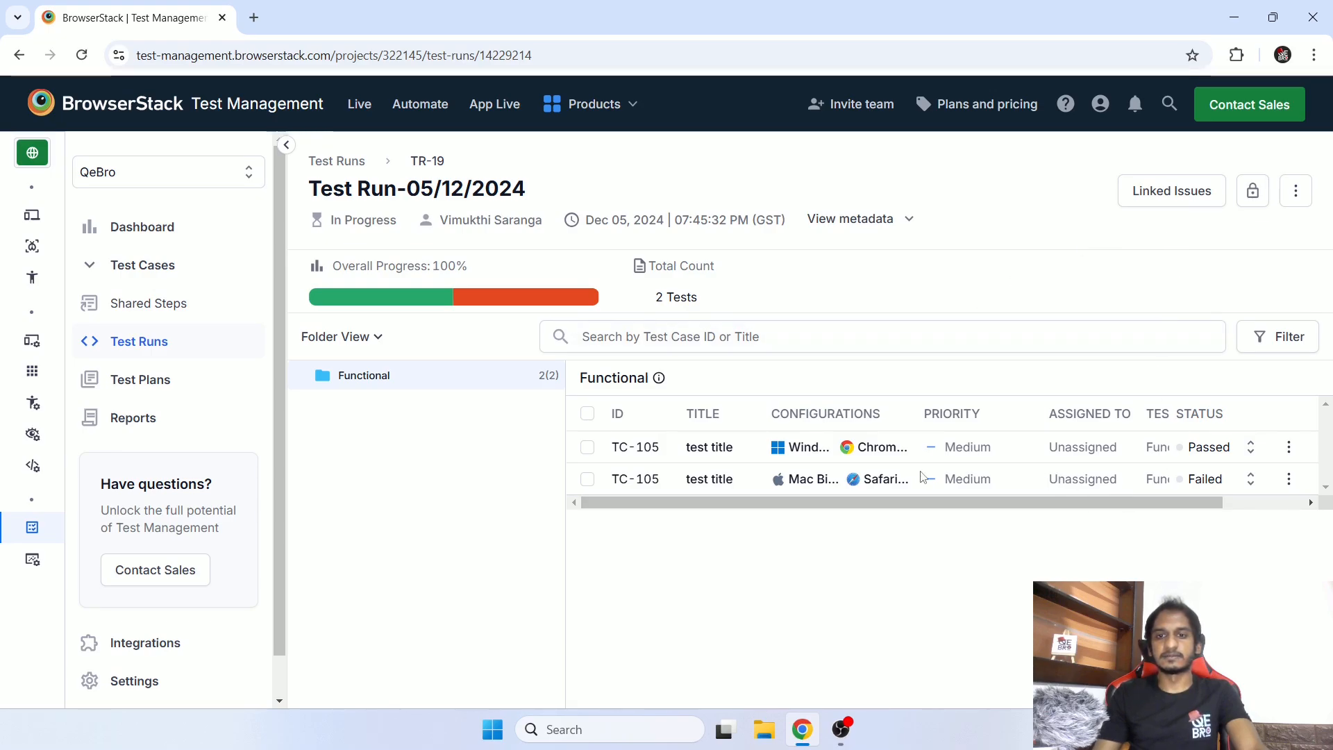
- Reopen the Mac Big Sur test case and add a pass result in its results section
click(729, 479)
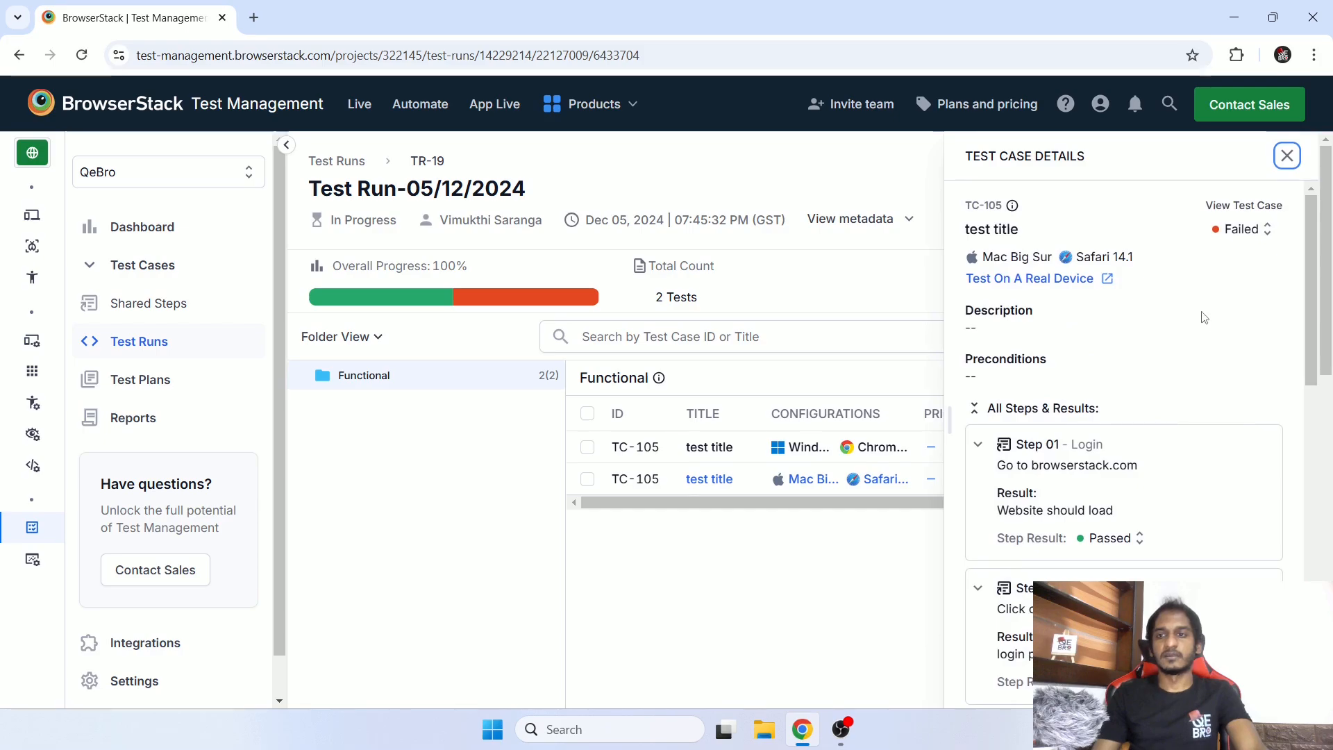
scroll(1205, 318, down, 15)
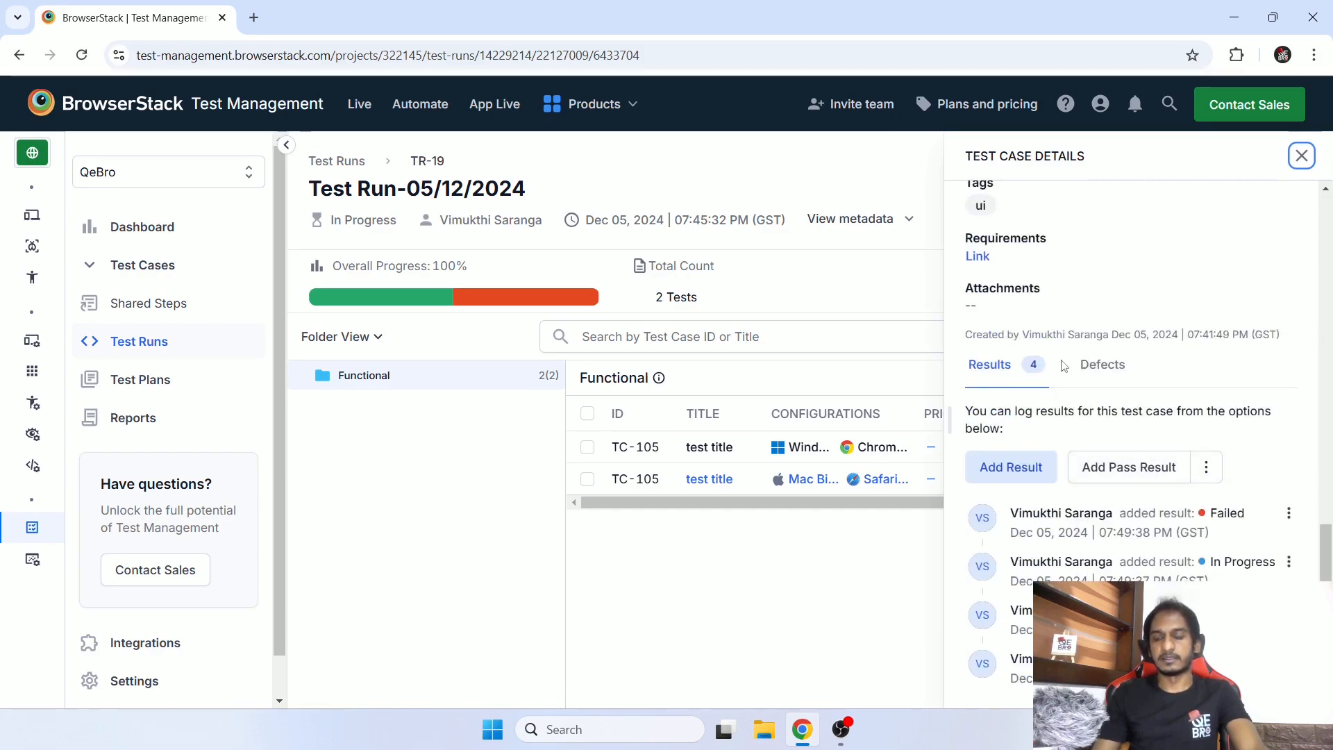
click(1159, 481)
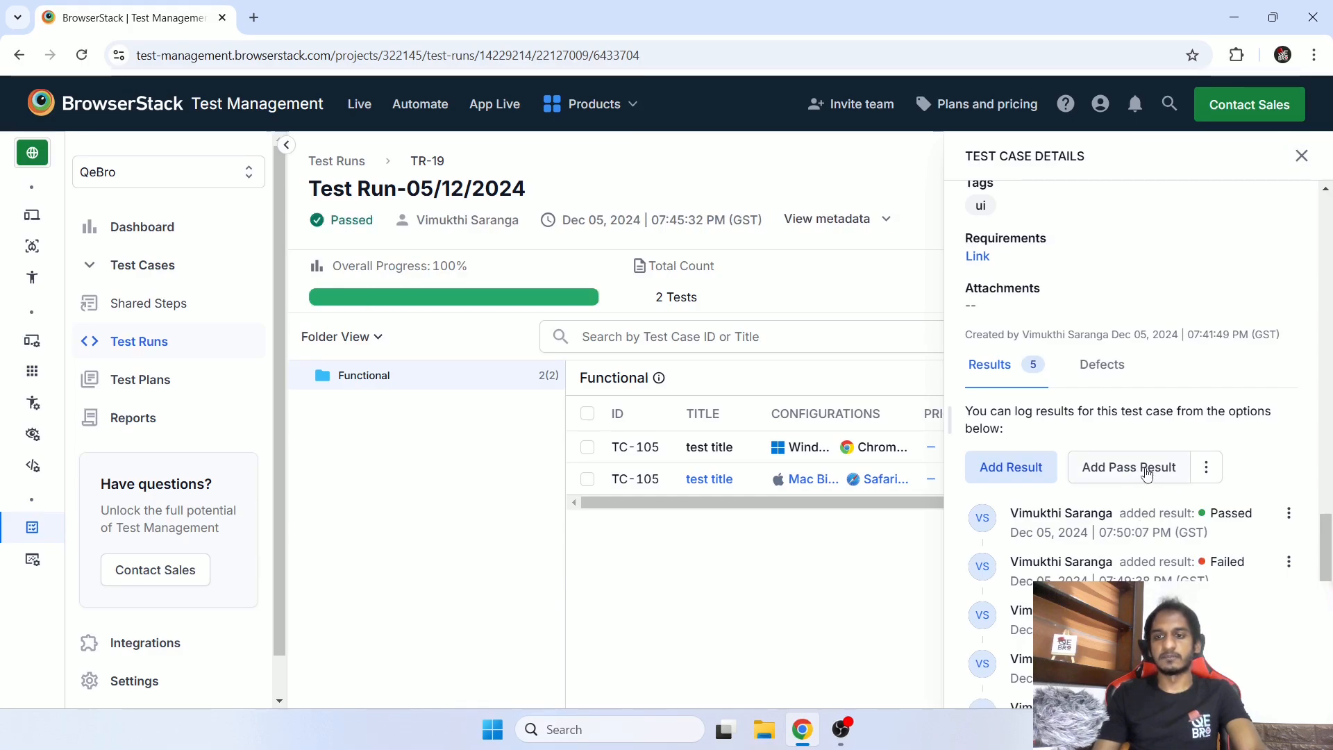
- Set the Mac Big Sur test case's overall status to Failed
scroll(1231, 514, up, 10)
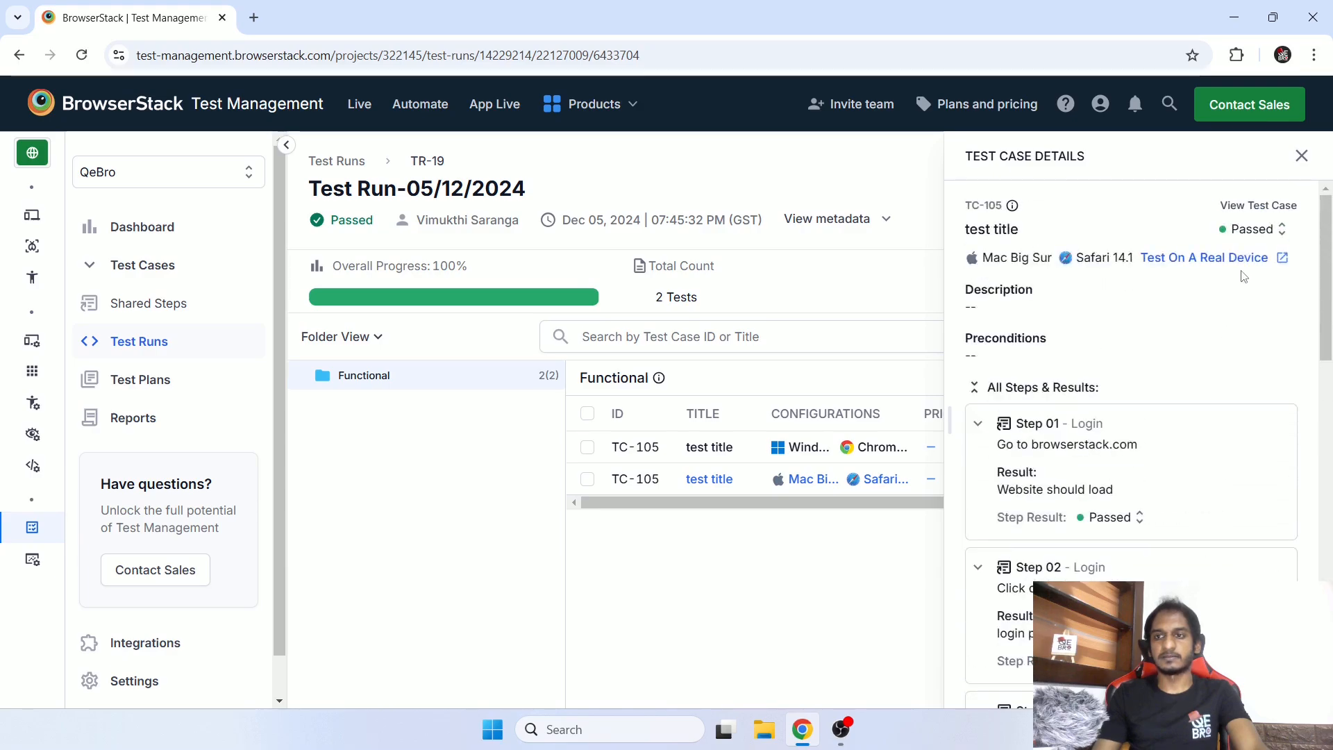
click(1250, 229)
click(1236, 294)
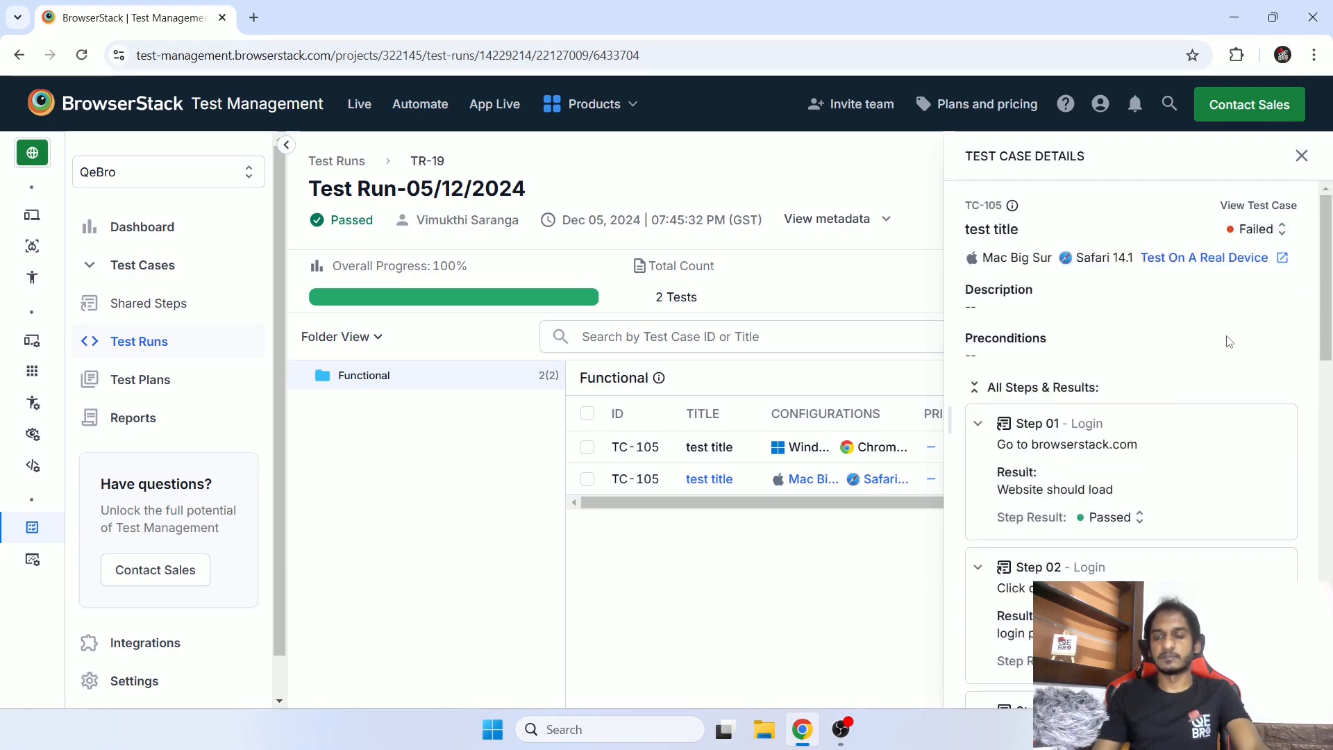
- Check the Mac Big Sur test case's result-logging options and its defects section, and close the details
scroll(1229, 341, down, 10)
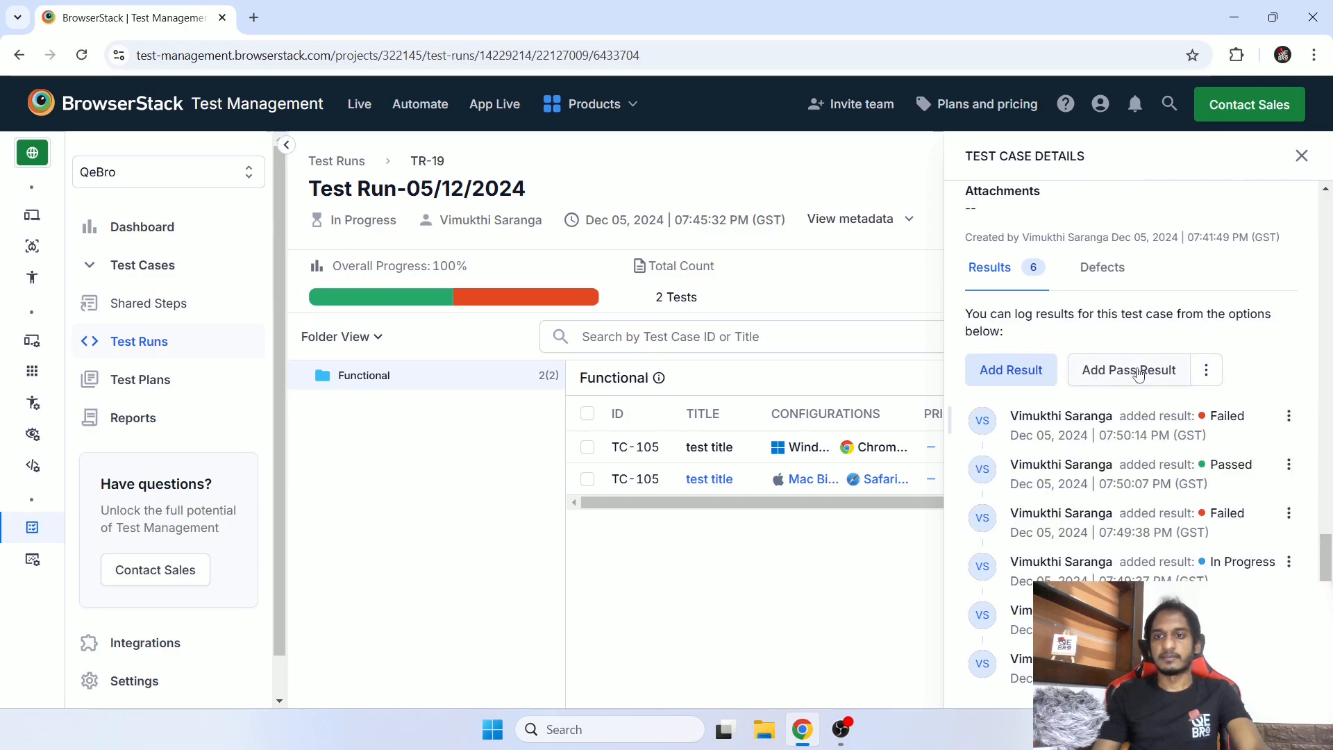
click(1210, 368)
scroll(1181, 451, down, 1)
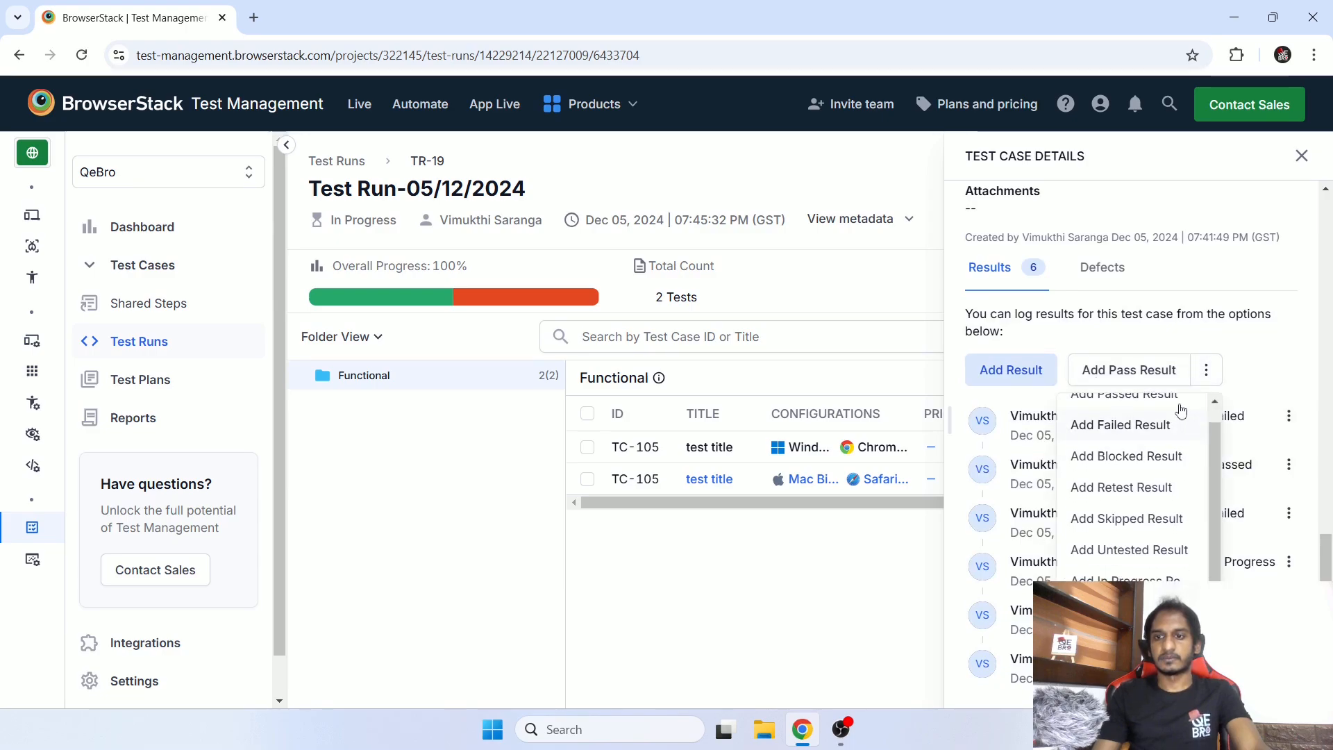
click(1282, 327)
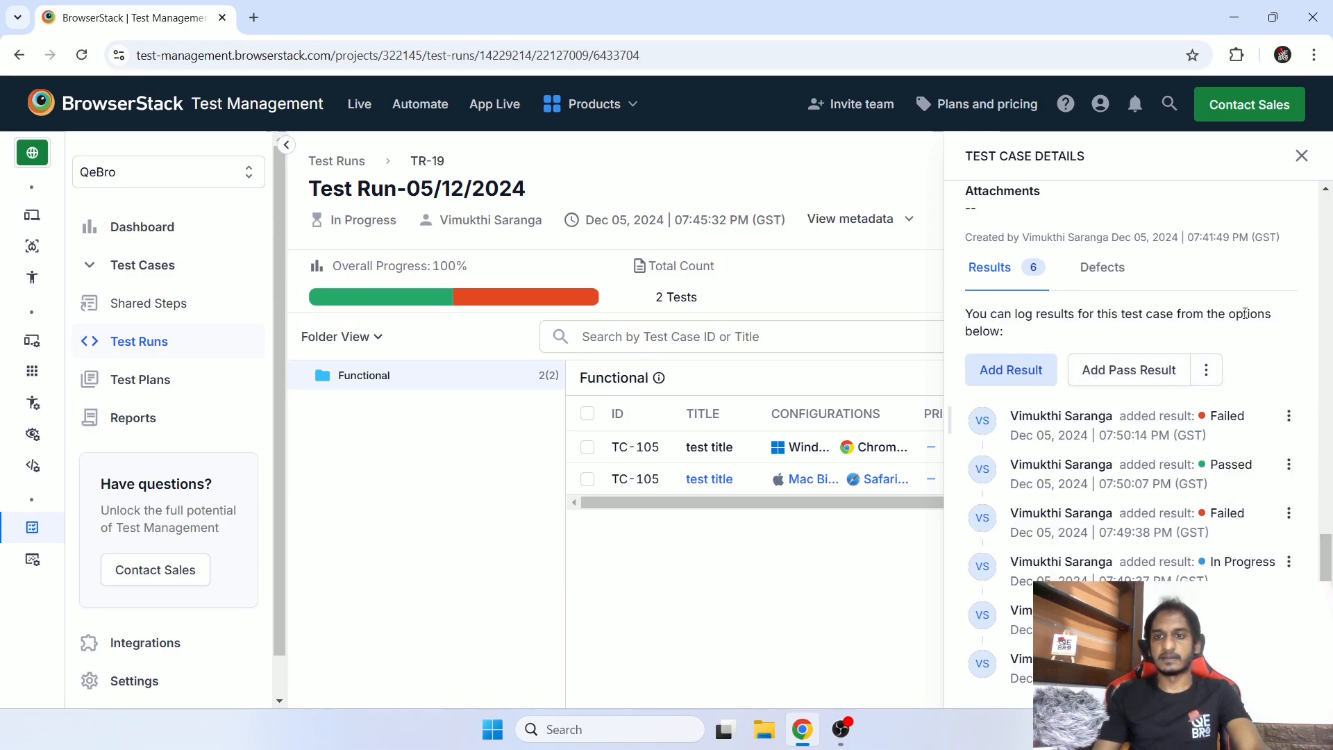
click(1111, 270)
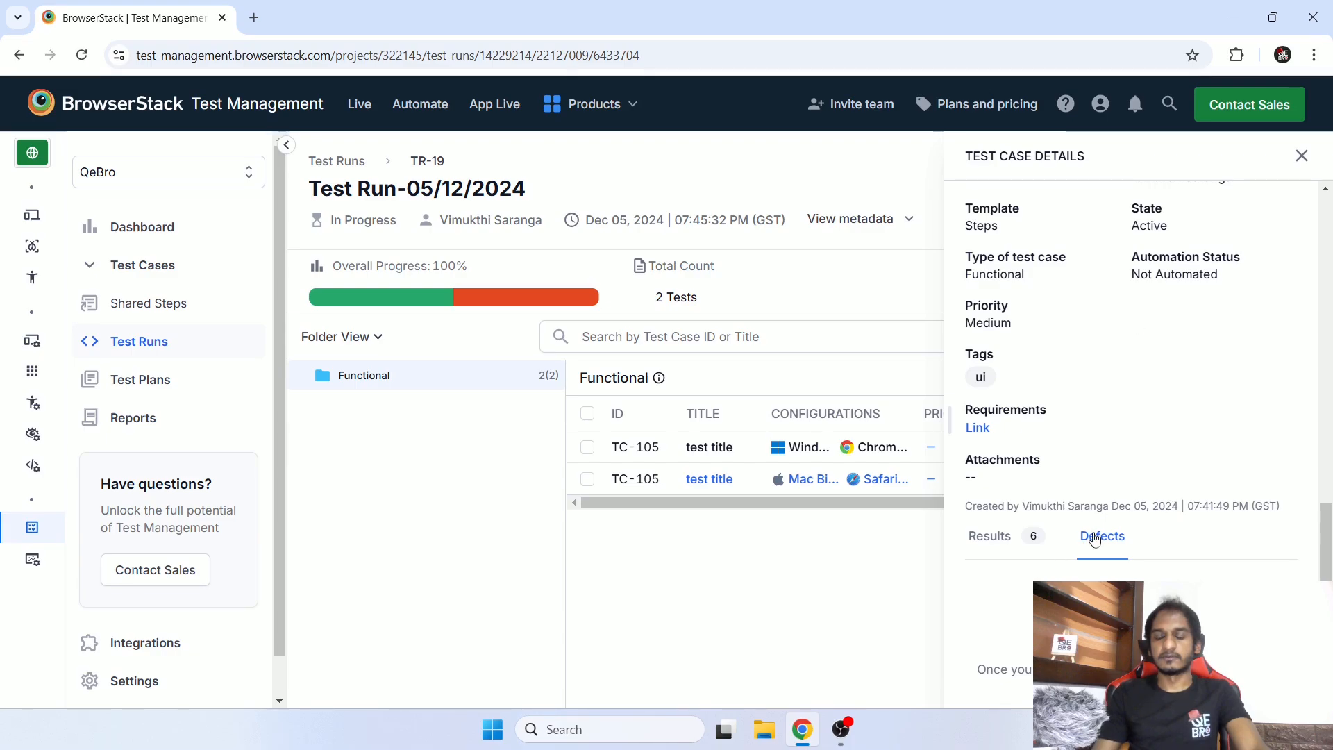
click(1000, 538)
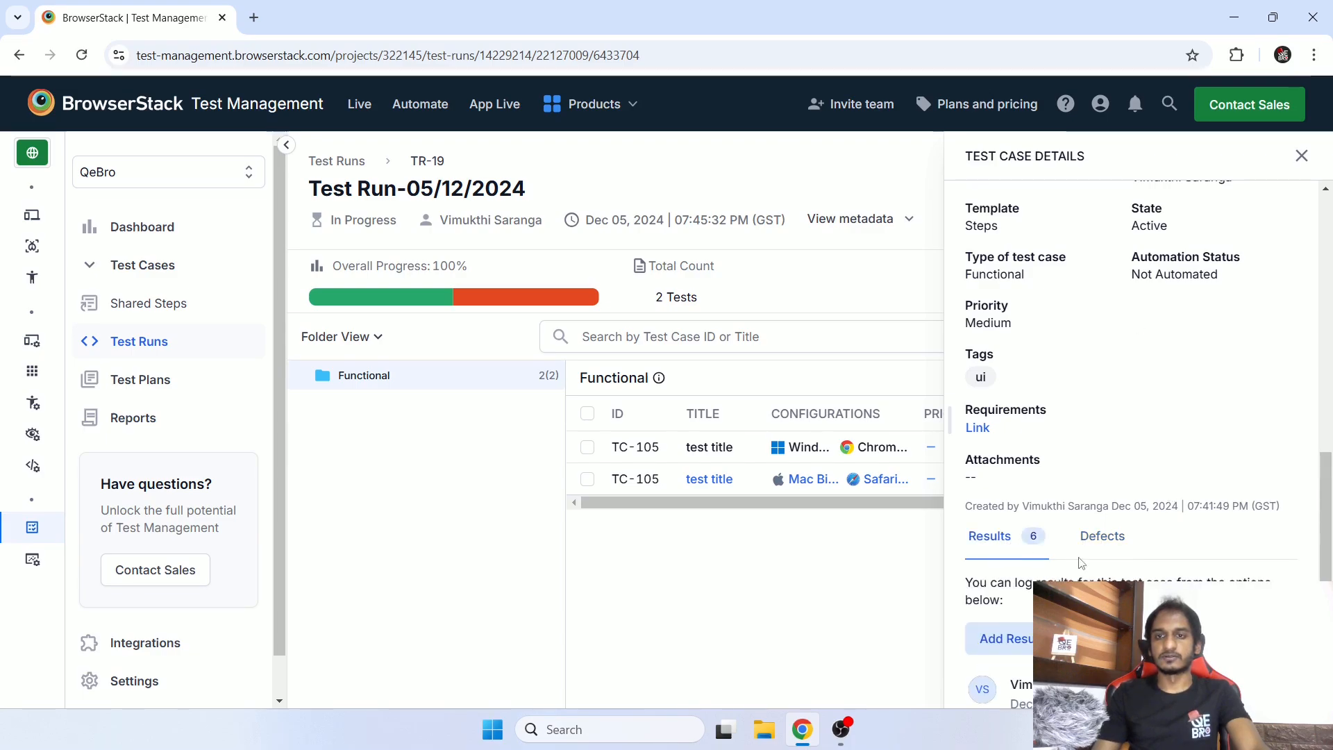
scroll(1165, 450, up, 10)
scroll(1165, 450, up, 1)
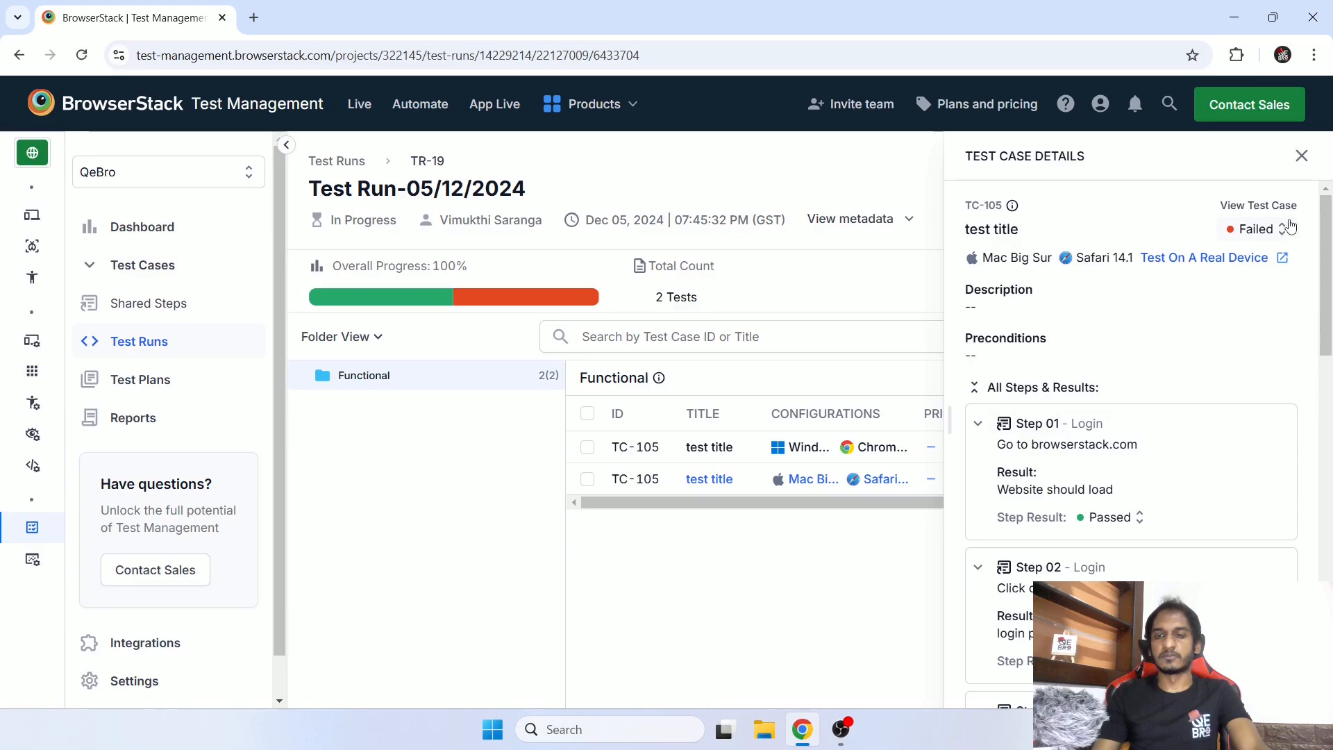
click(1302, 155)
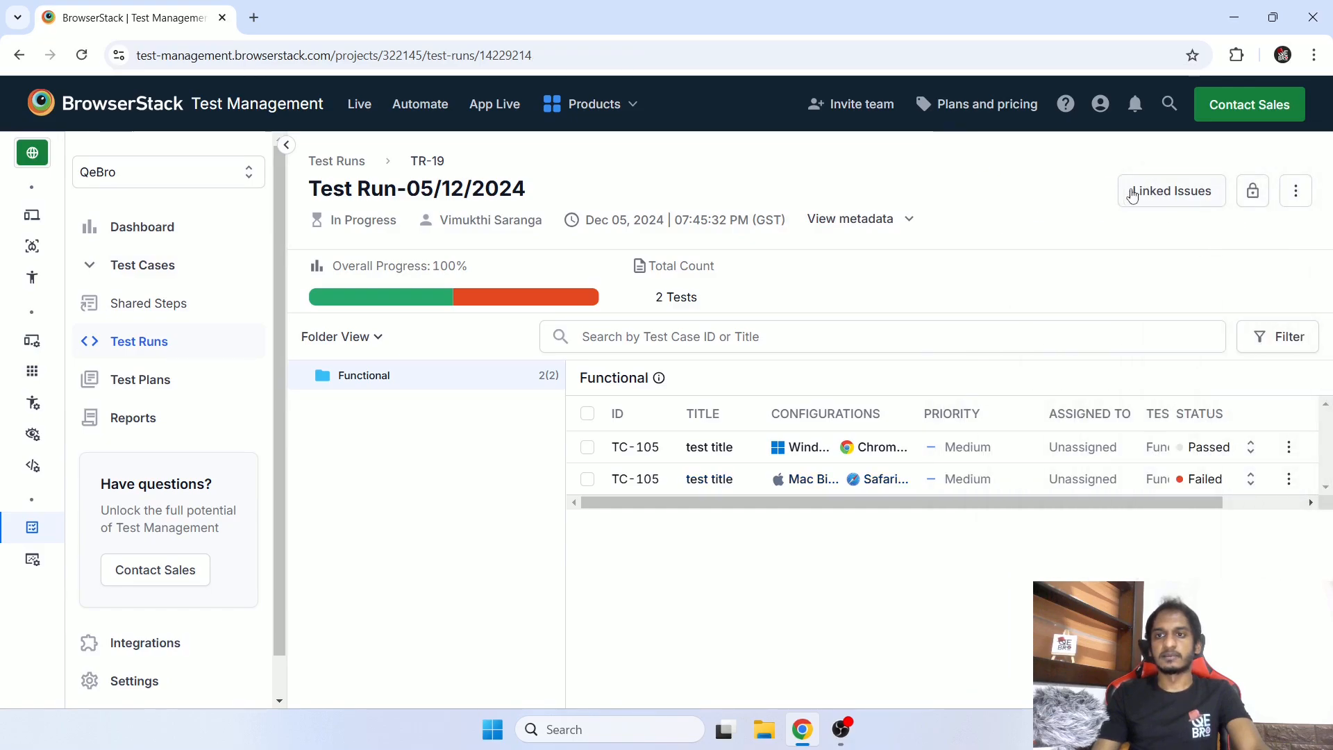
- Check the test run's linked issues for Jira, Azure and Asana, and return to the TR-19 run details
click(1179, 194)
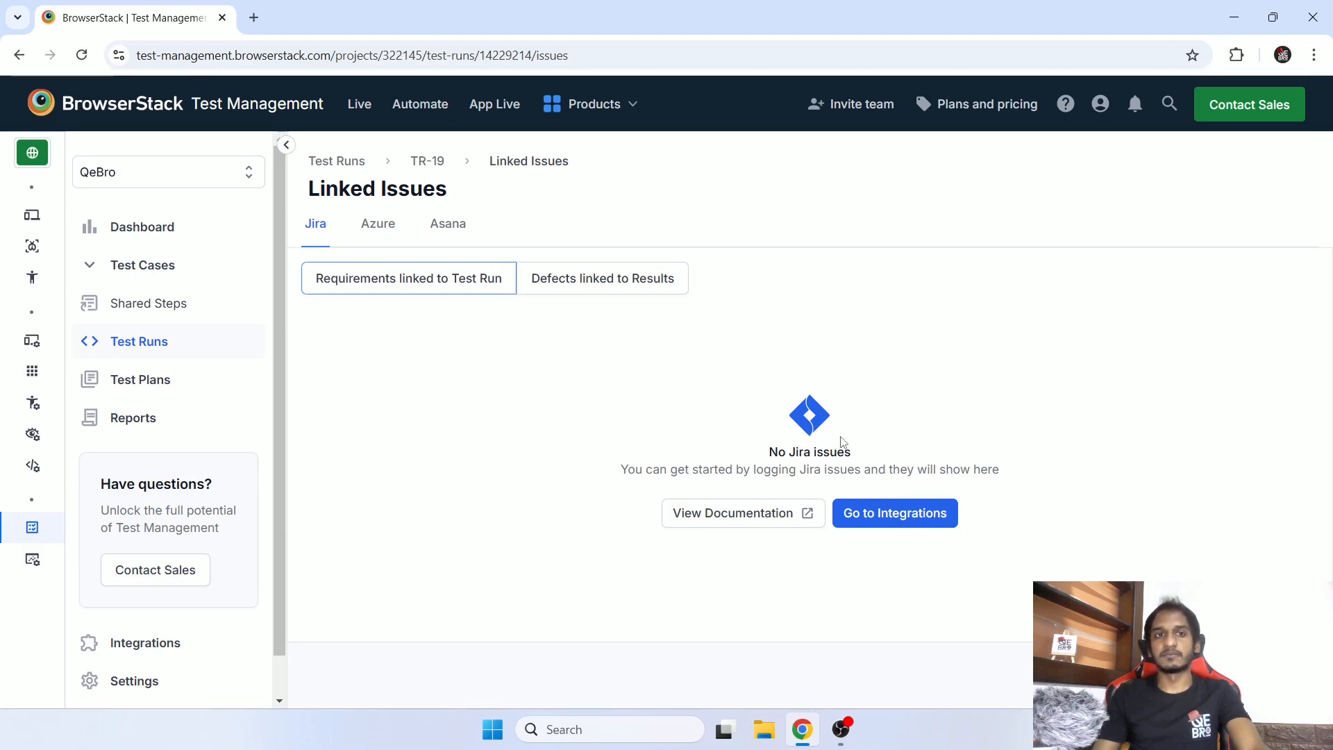
click(371, 226)
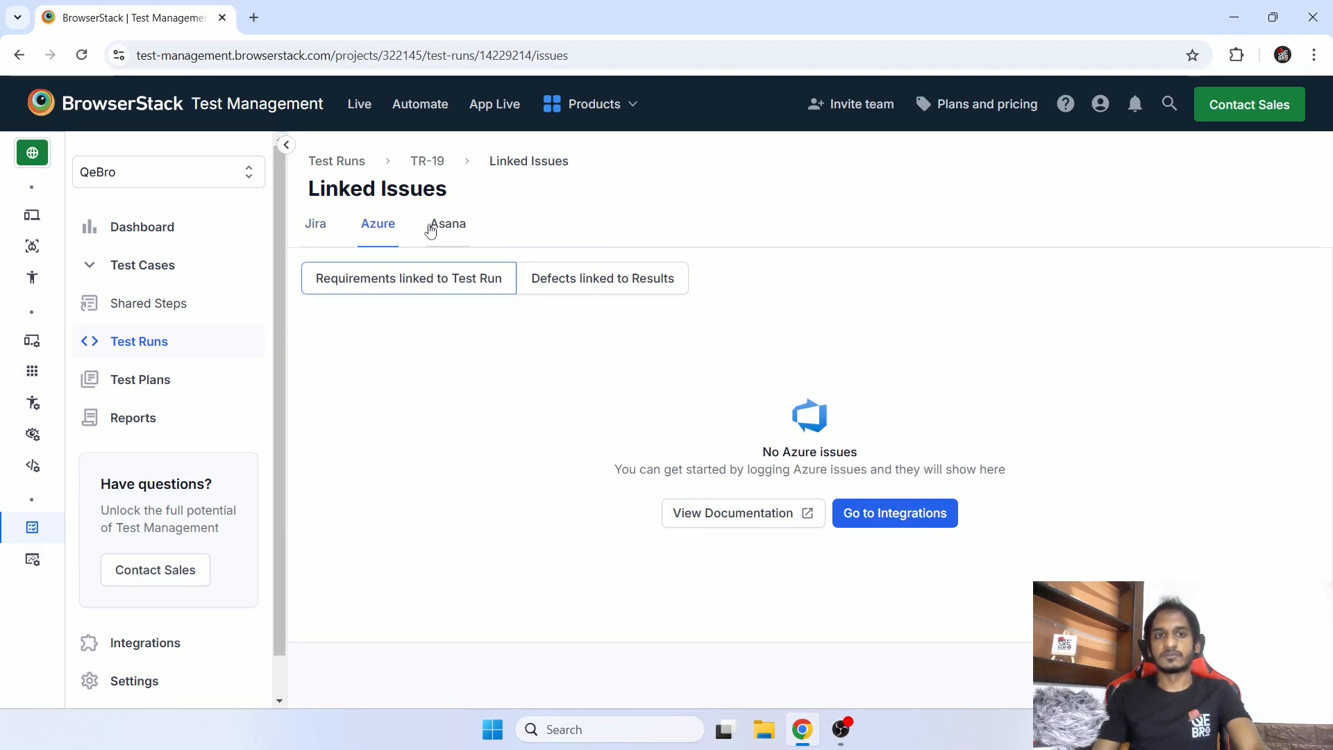
click(431, 229)
click(314, 228)
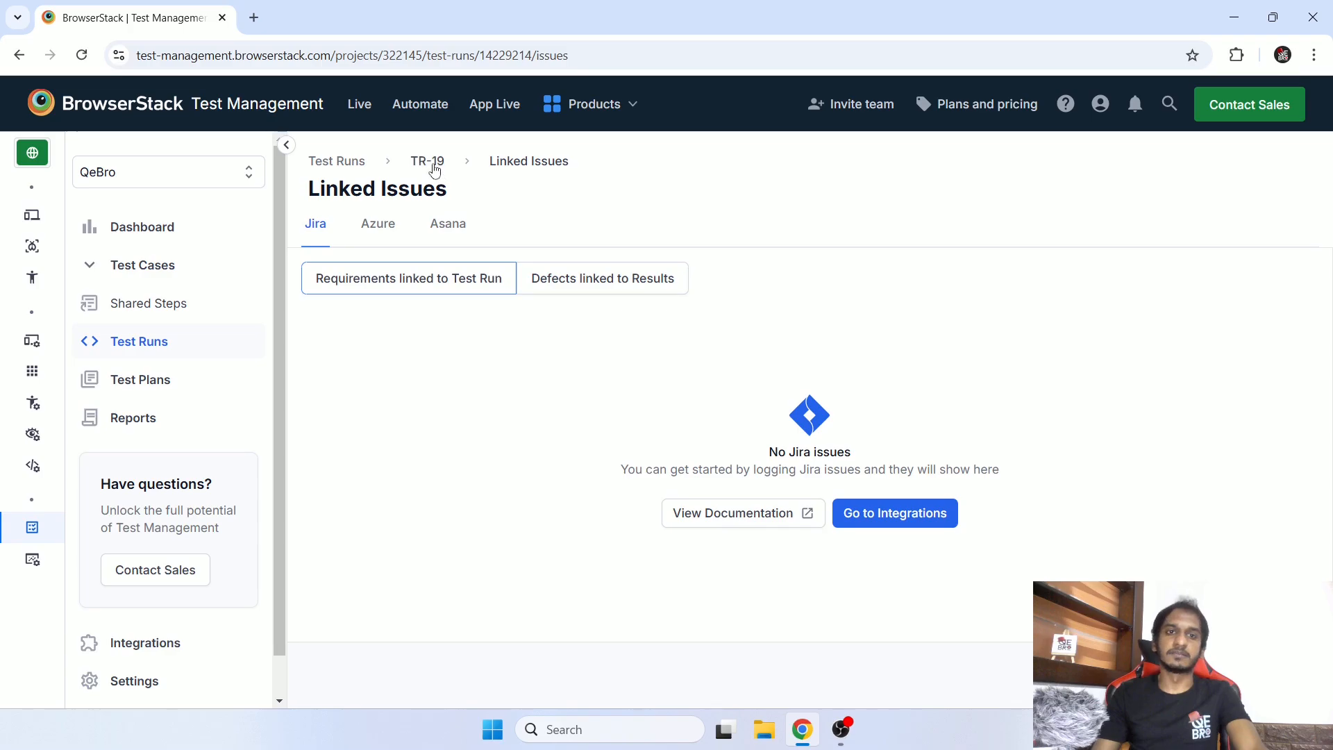
click(428, 166)
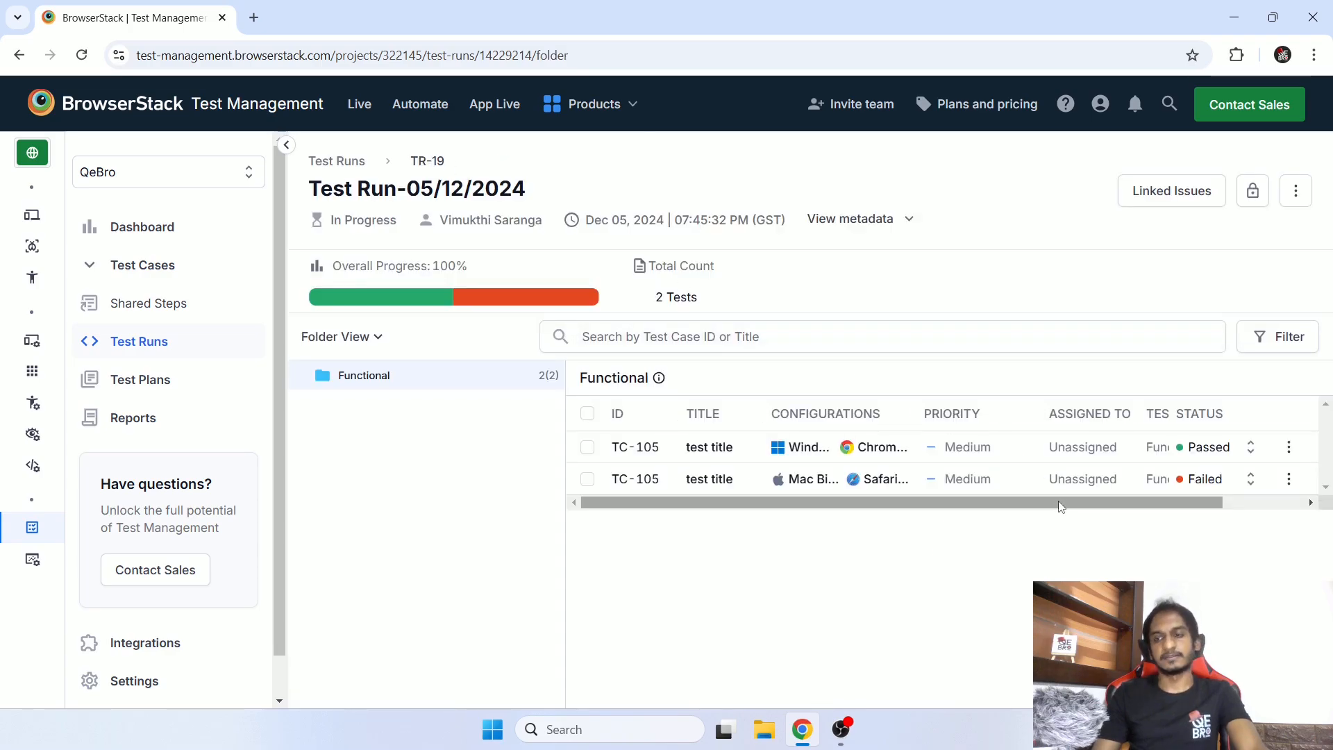
drag(1058, 501, 975, 523)
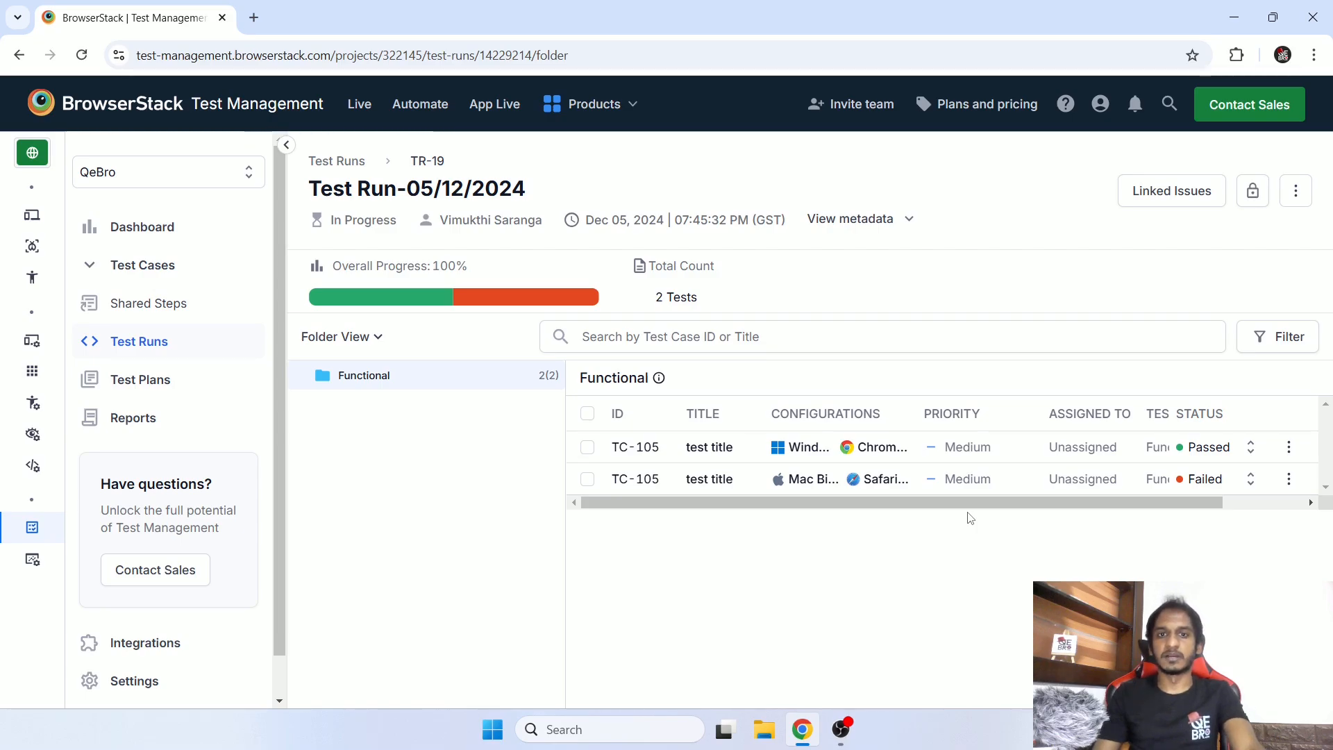
- View the actions available for the test run and inspect its metadata
click(1296, 191)
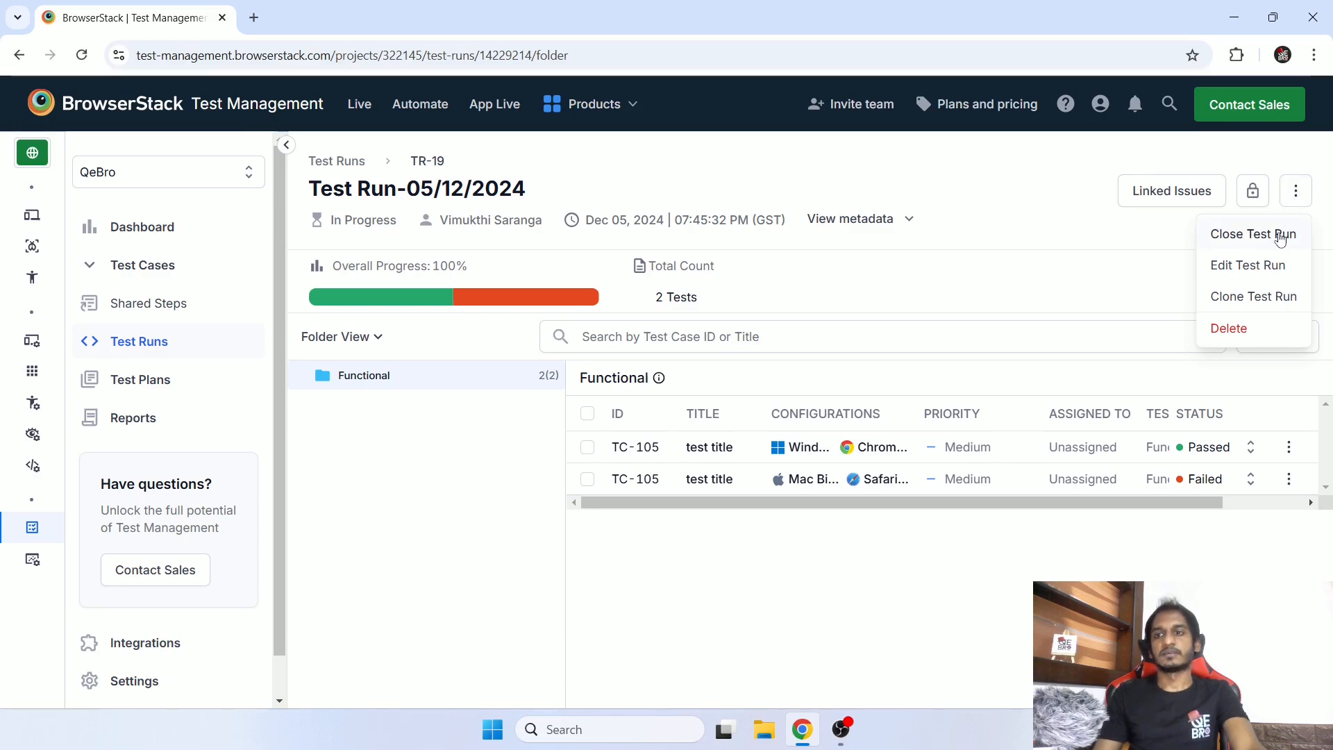
click(905, 219)
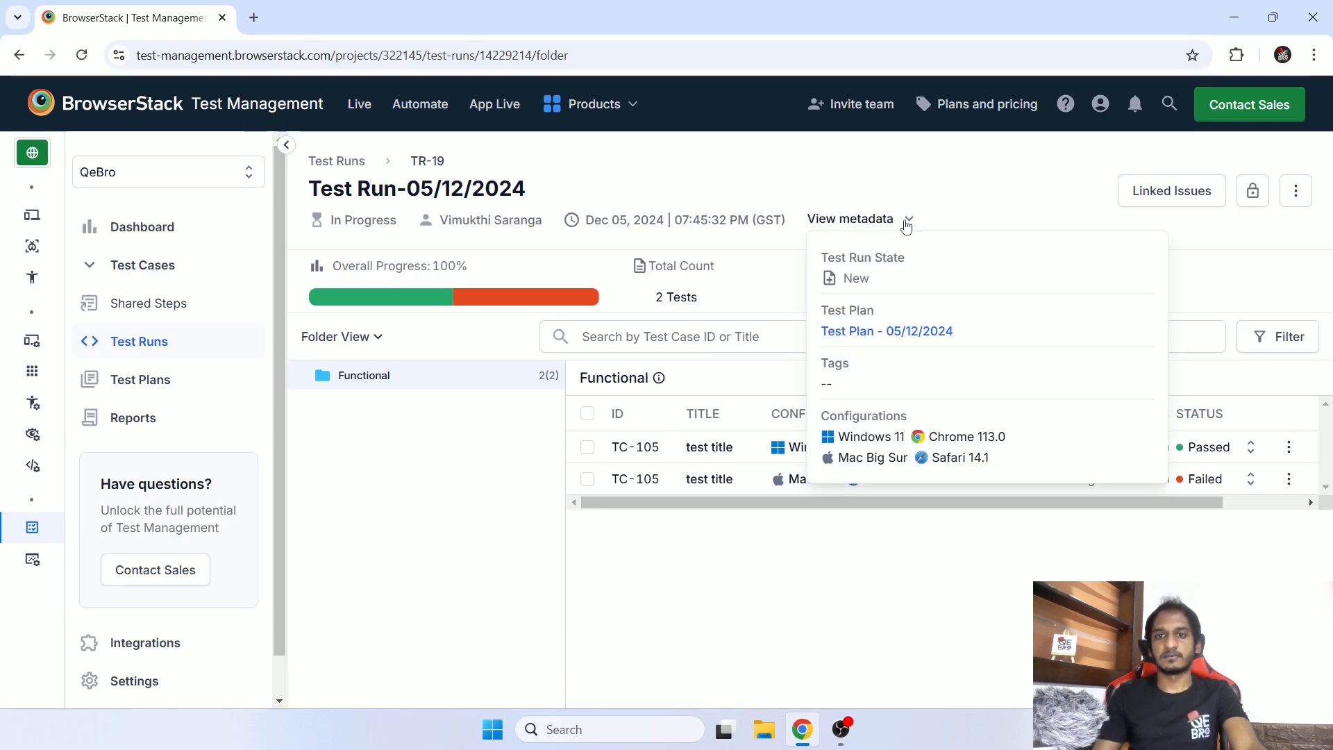
click(984, 193)
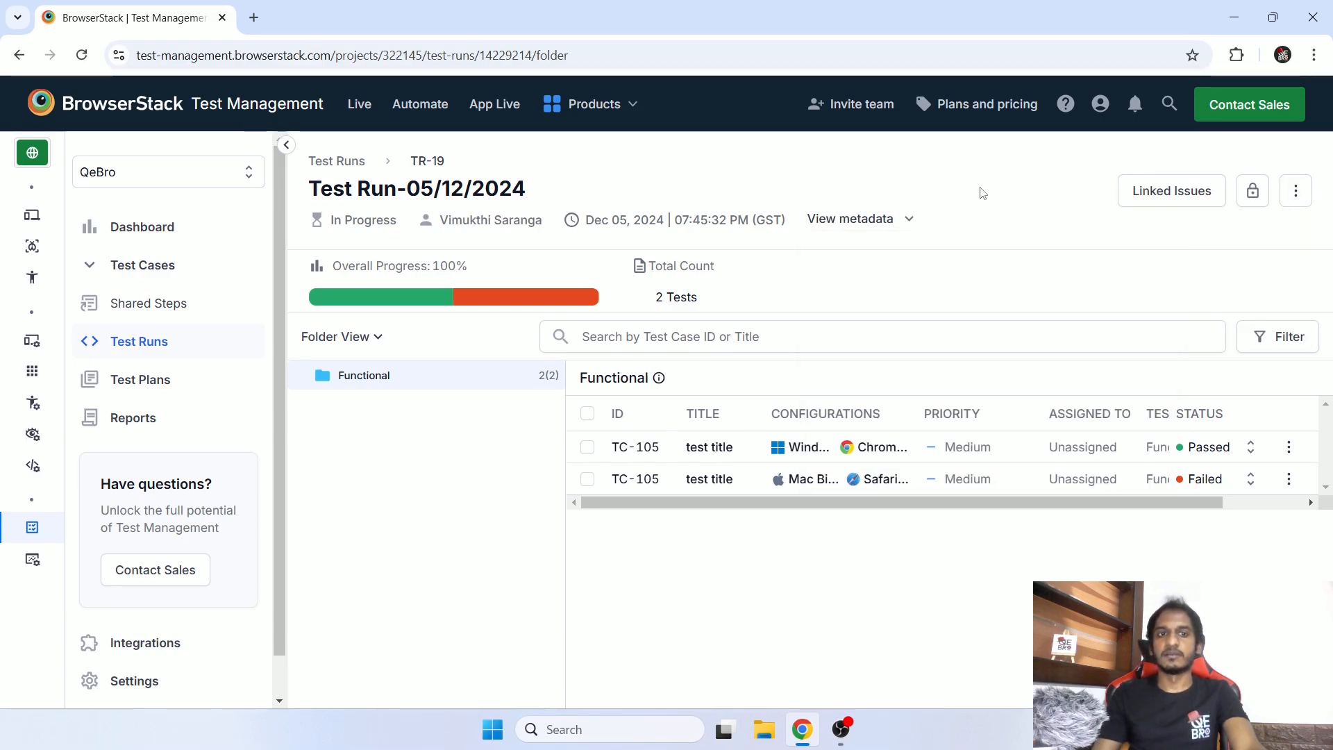
- Close the test run and check which actions the closed run still offers
click(1257, 191)
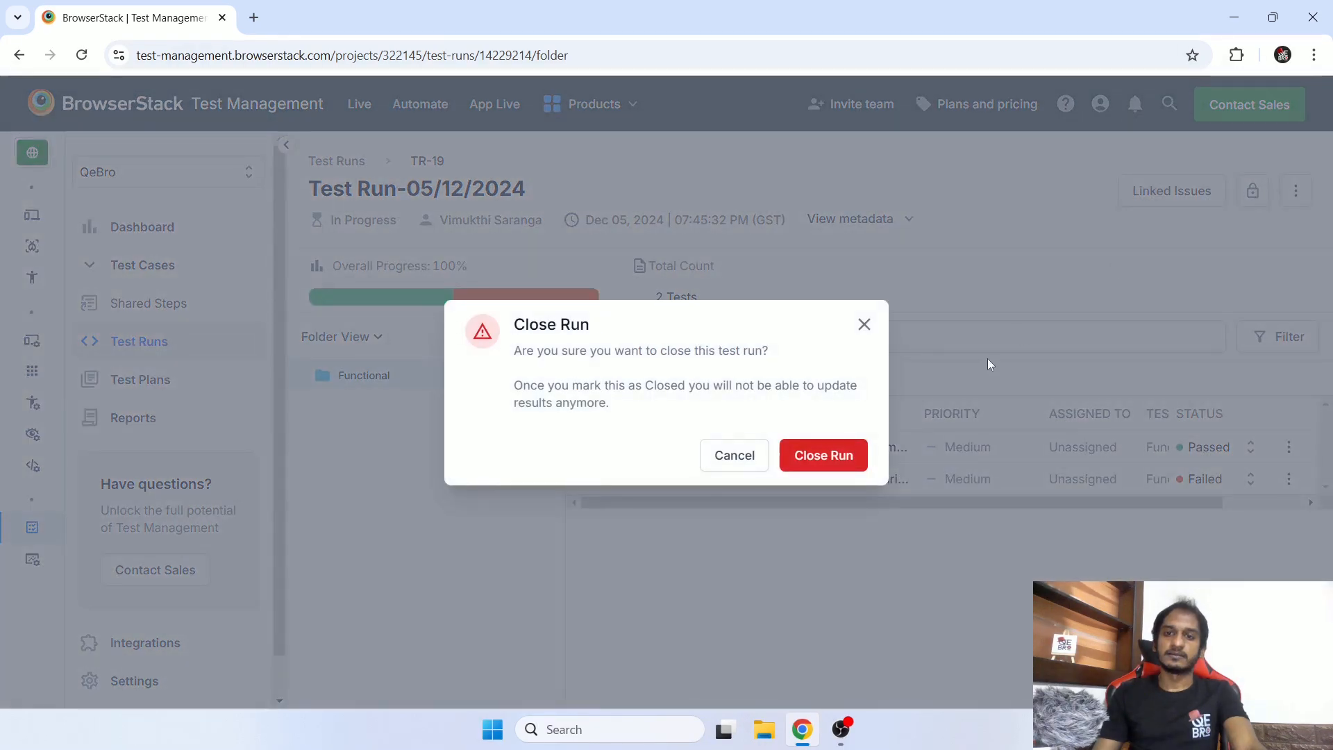
click(849, 452)
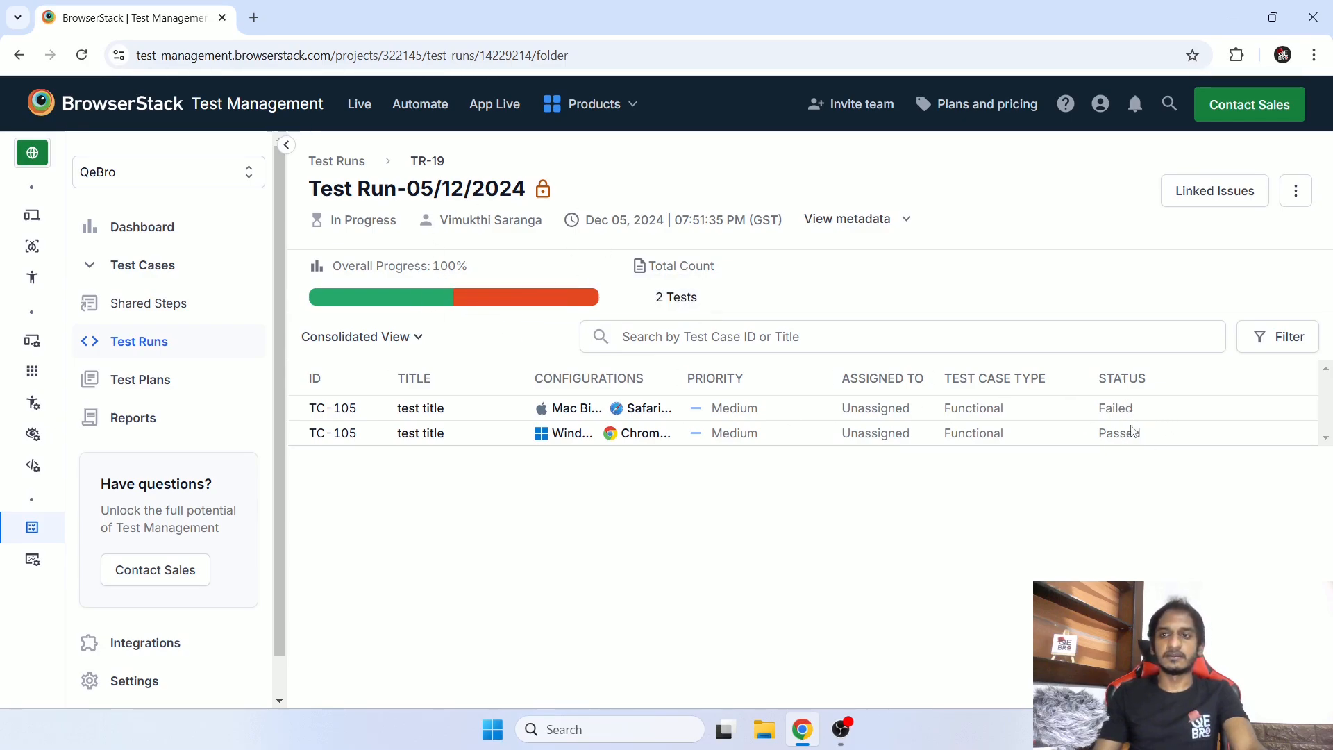
click(1296, 192)
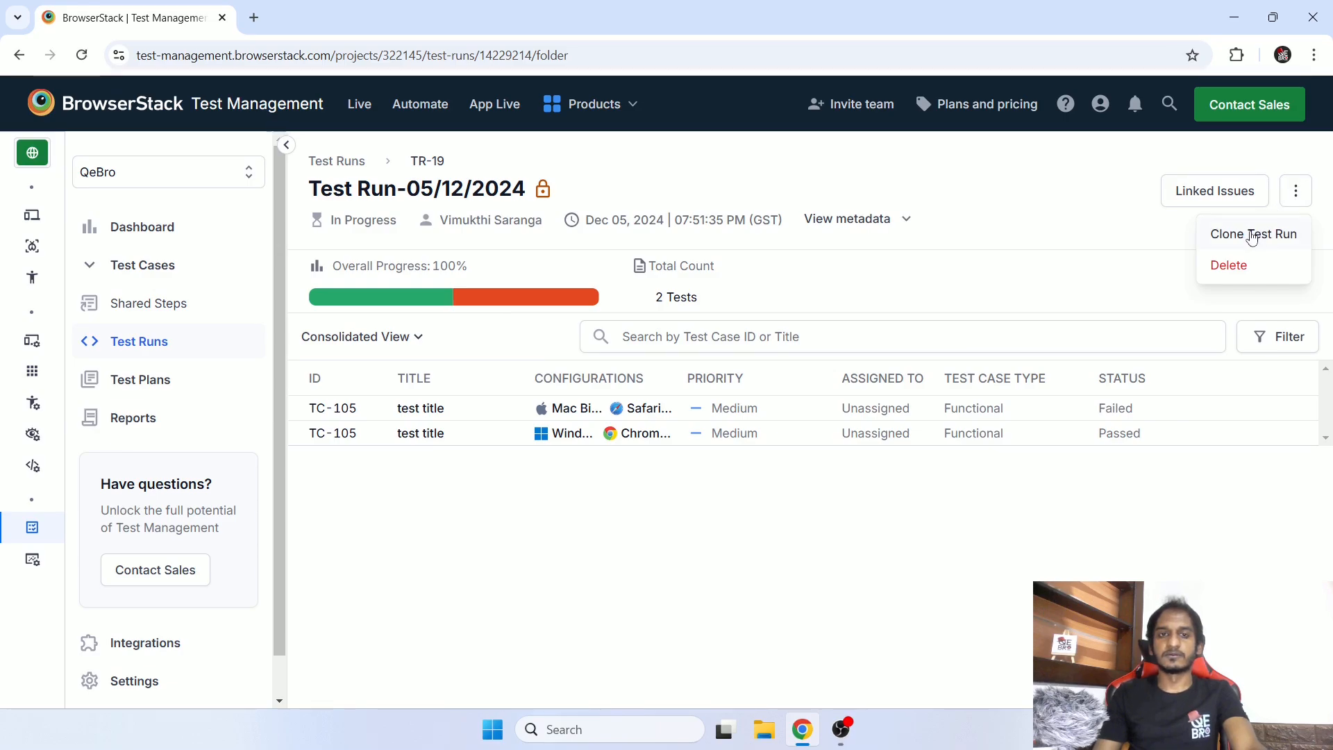
click(717, 572)
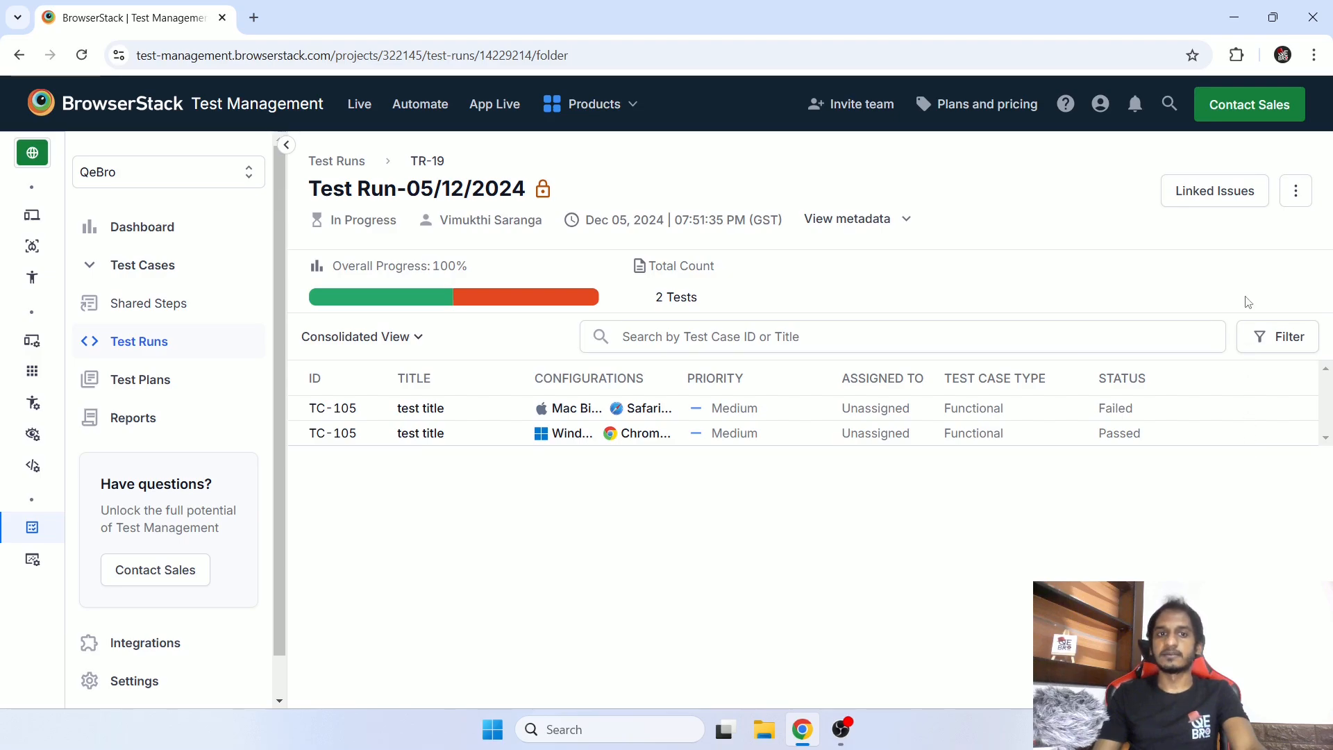
click(1296, 192)
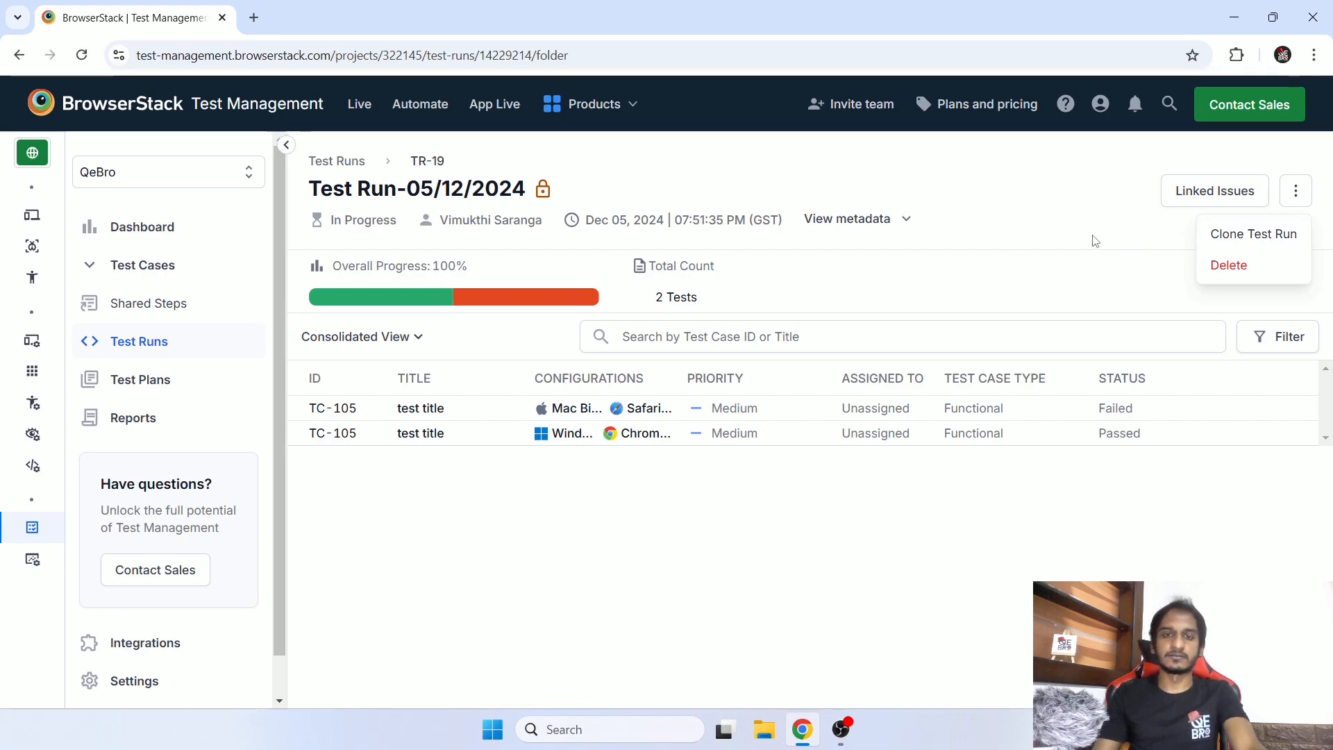
- Find Test Run-05/12/2024 among the project's closed runs and check its progress and available actions
click(147, 341)
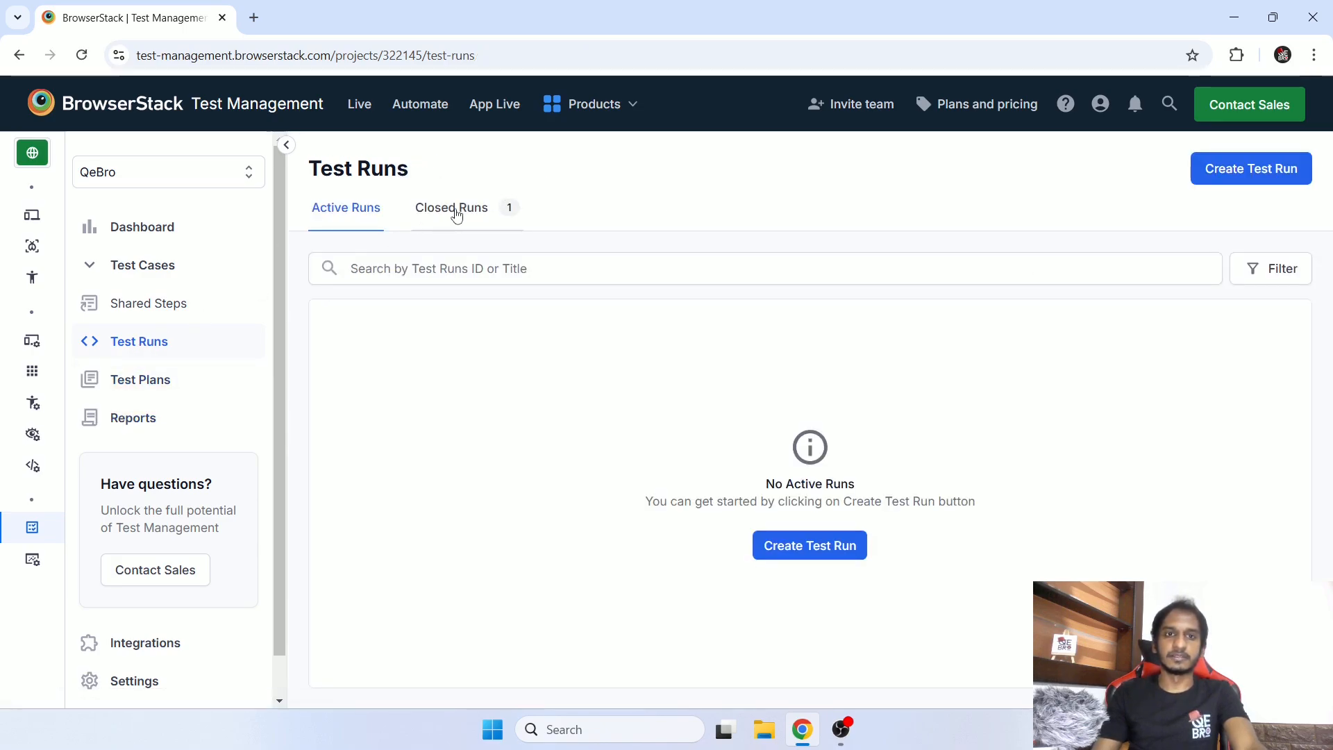
click(445, 209)
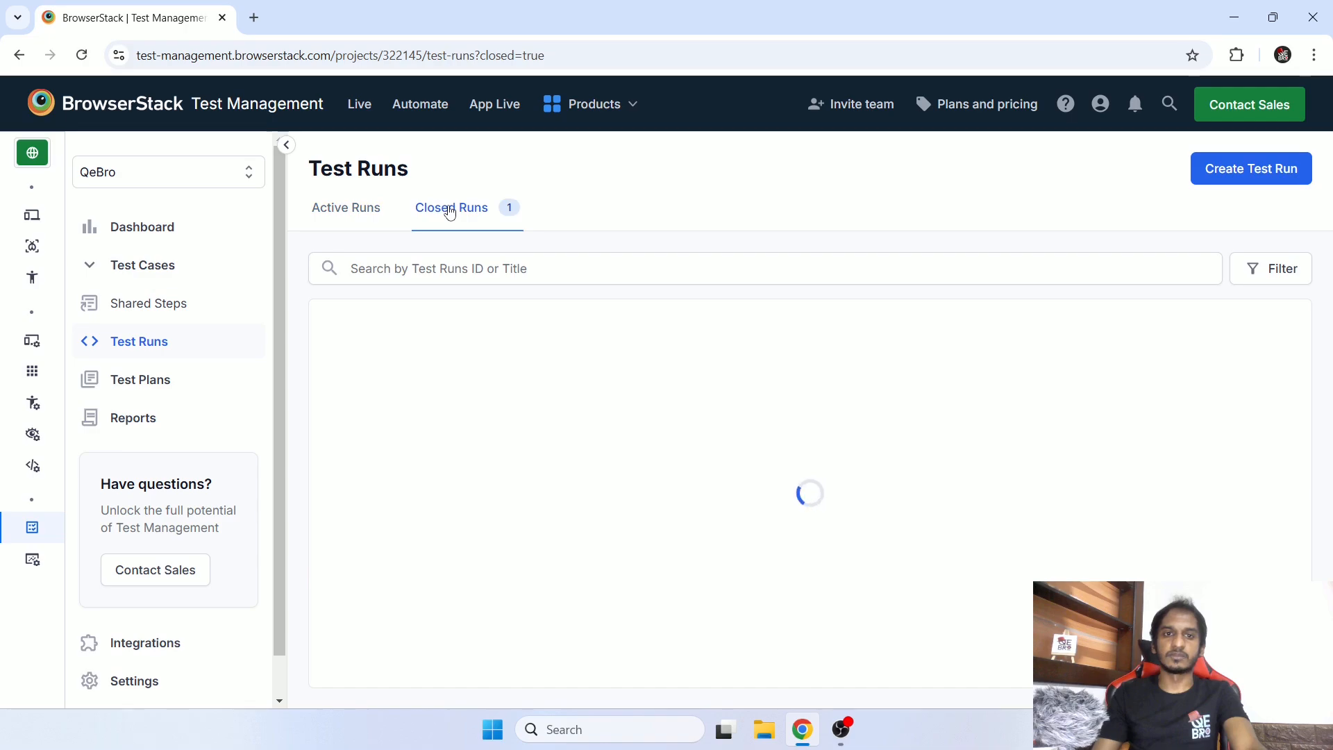
drag(710, 387, 821, 387)
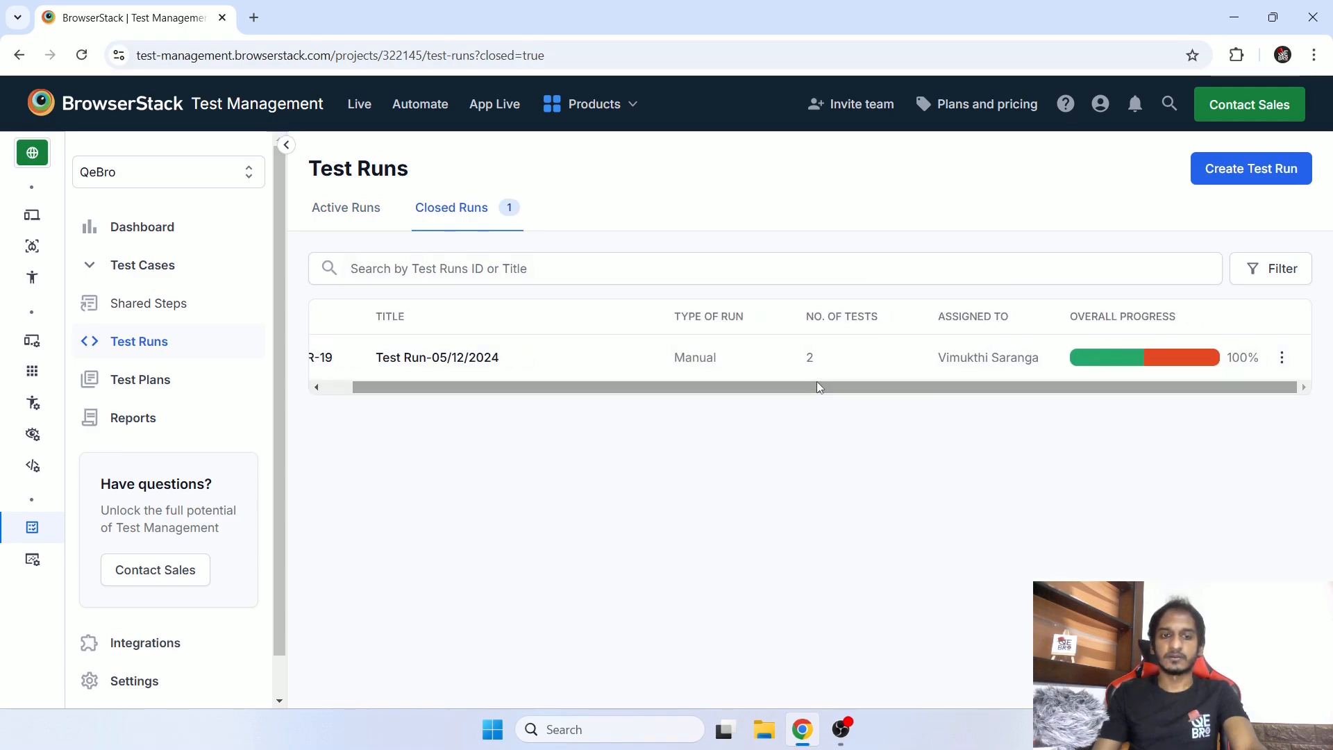
click(1282, 359)
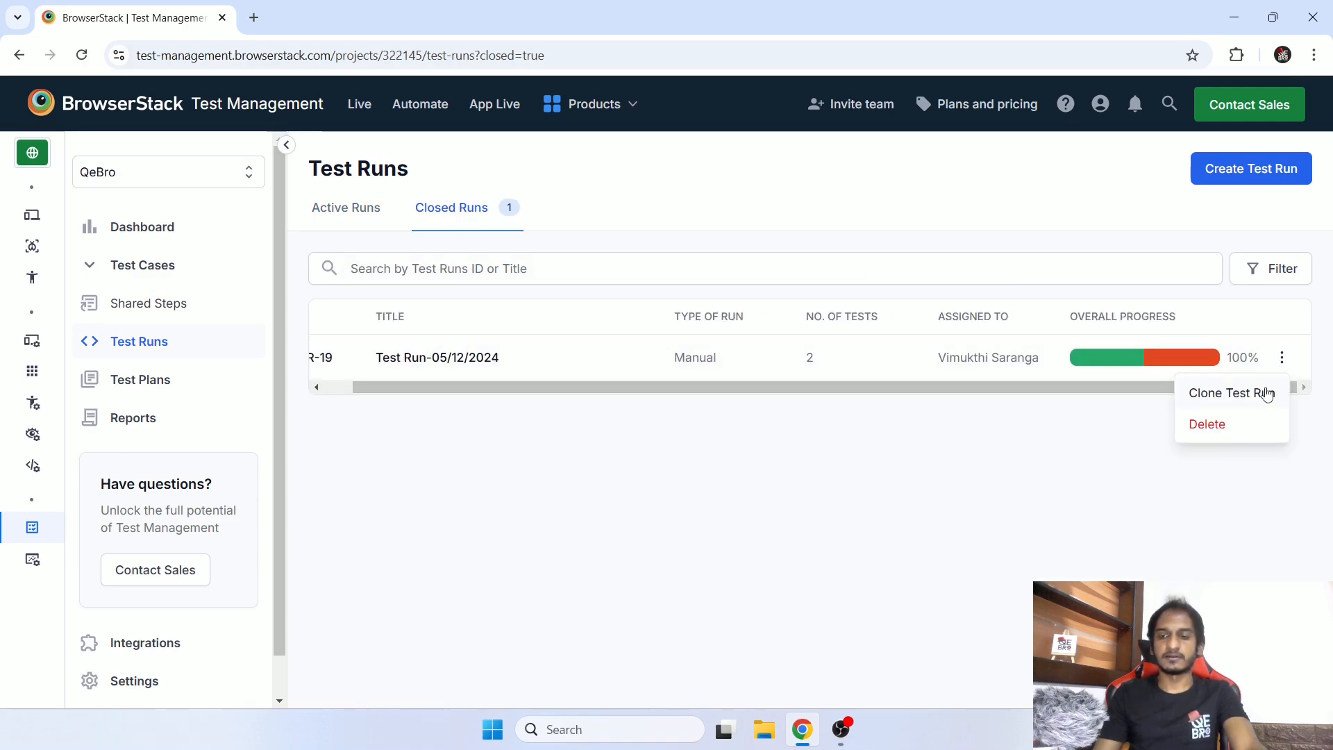
click(892, 477)
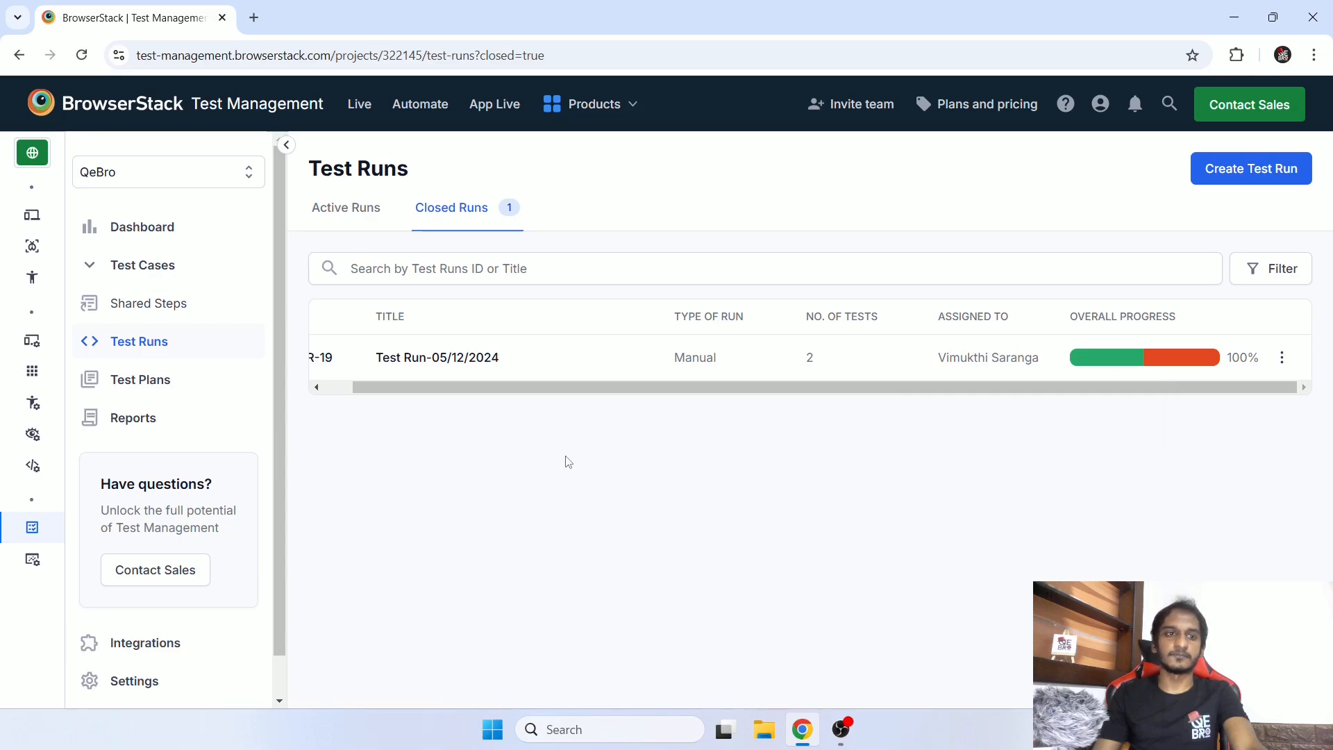
- Check the duration and progress of the active plan Test Plan - 05/12/2024 in the test plans list
click(178, 387)
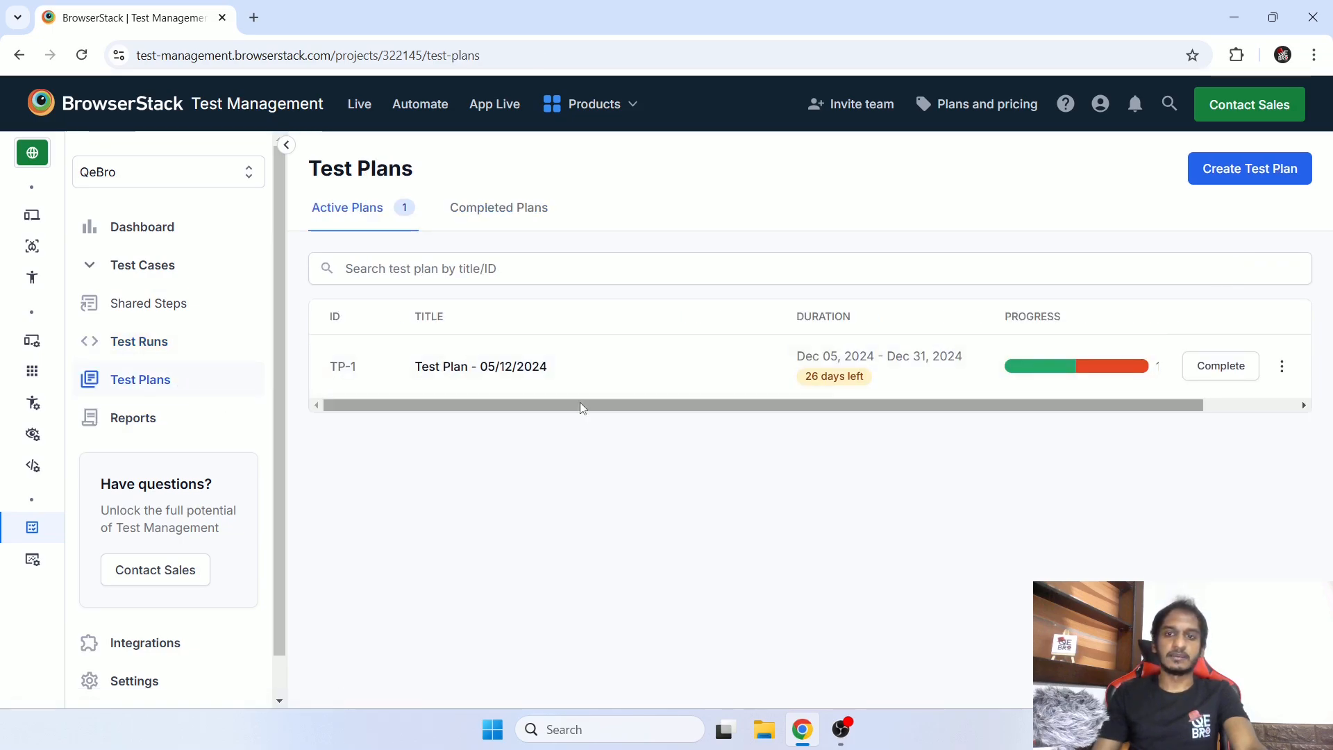
drag(580, 402, 560, 422)
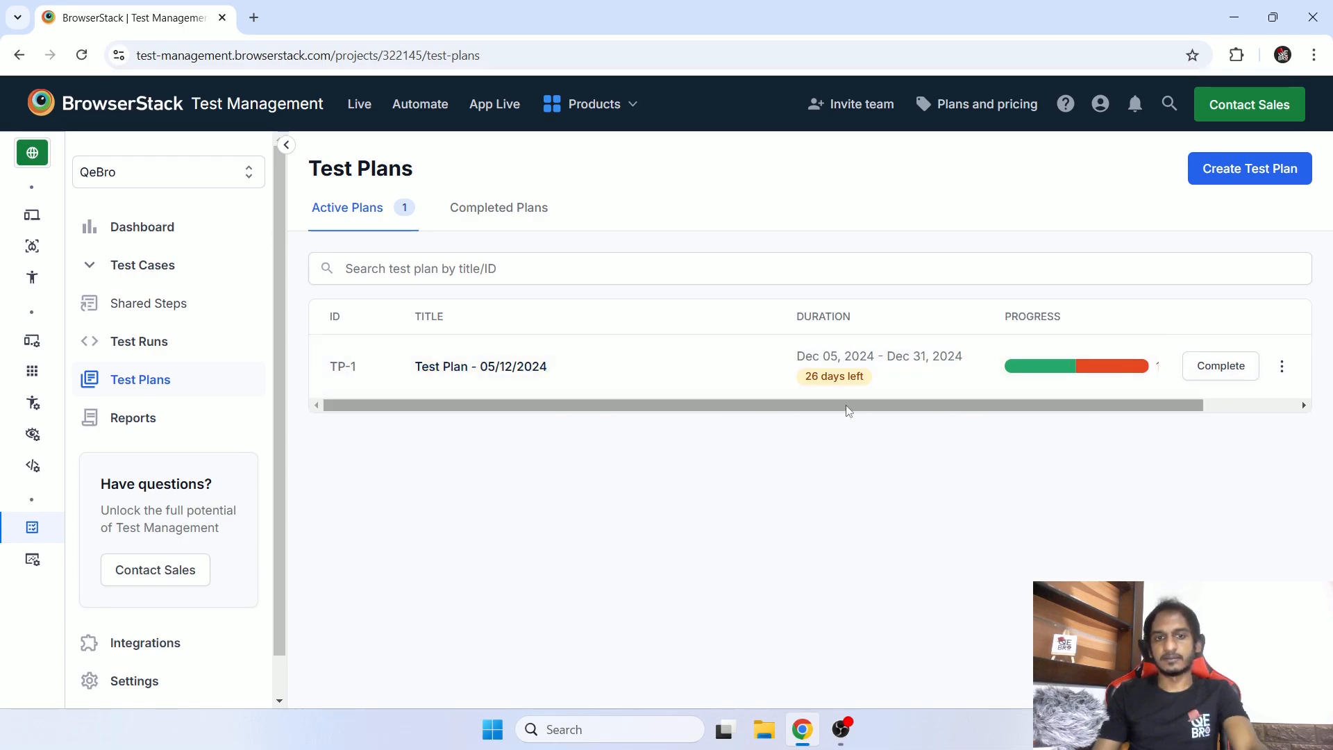
drag(848, 410, 963, 414)
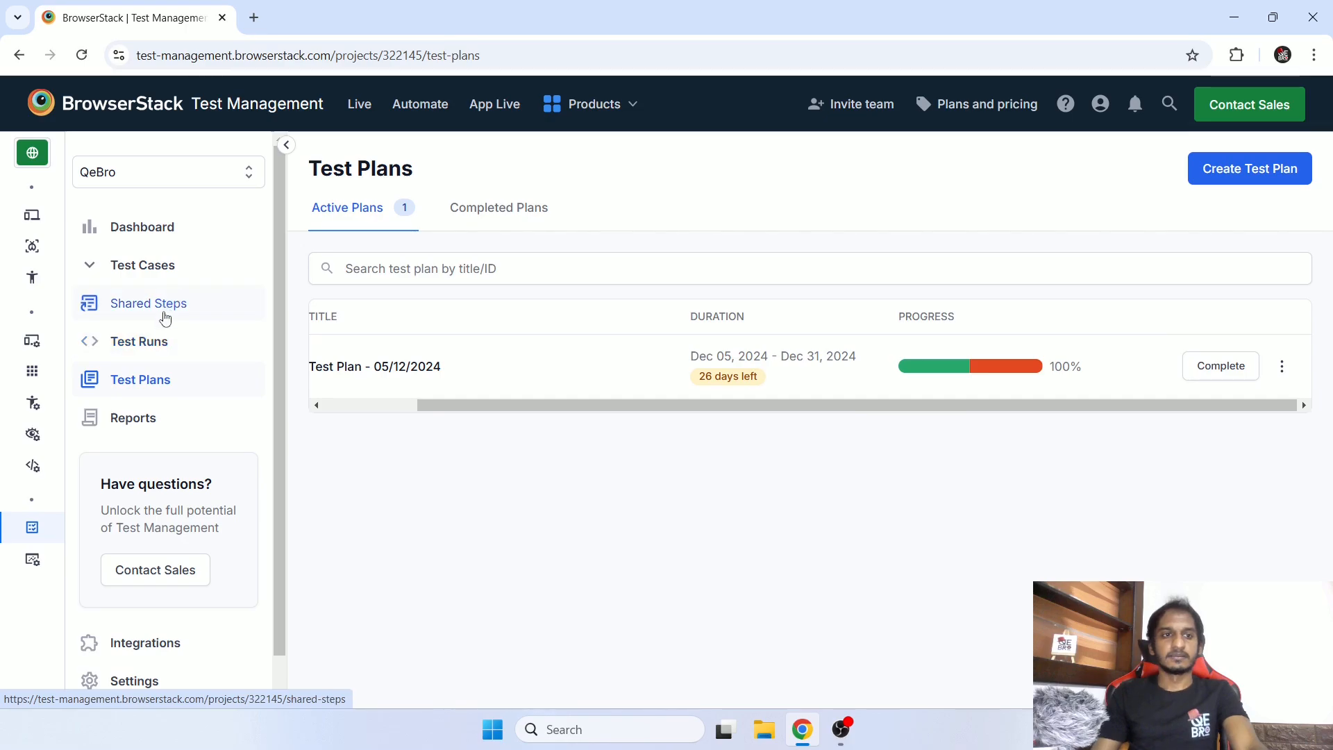
- Start a new report for the project and set its type to Test Run Detailed Report
click(156, 409)
scroll(167, 417, down, 1)
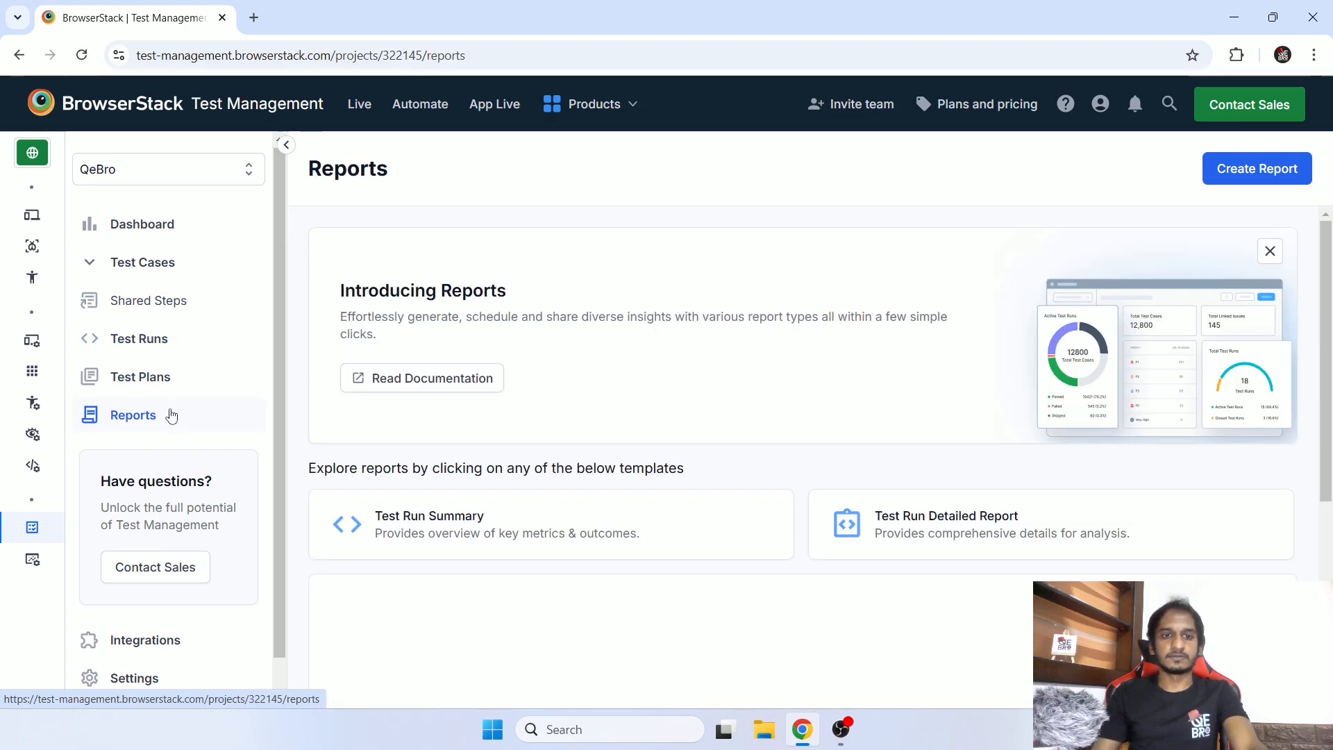
scroll(1125, 524, down, 5)
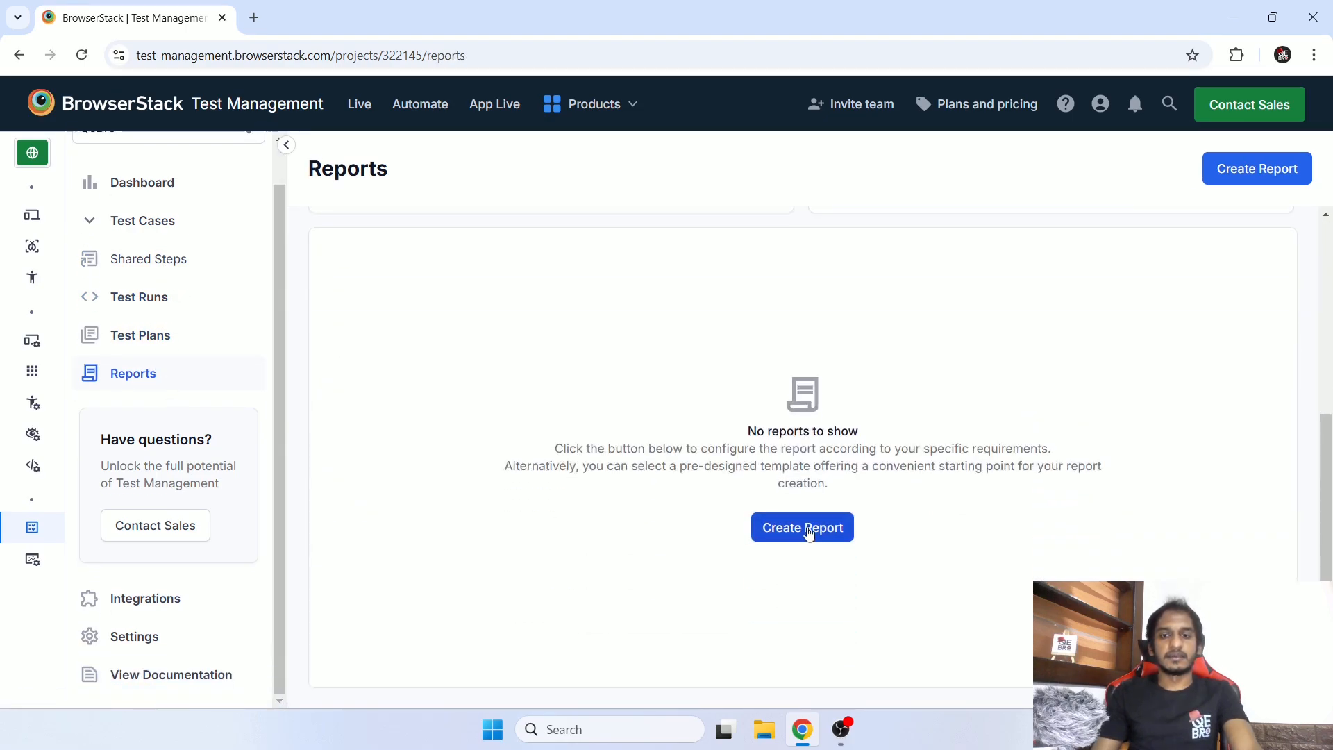
click(806, 530)
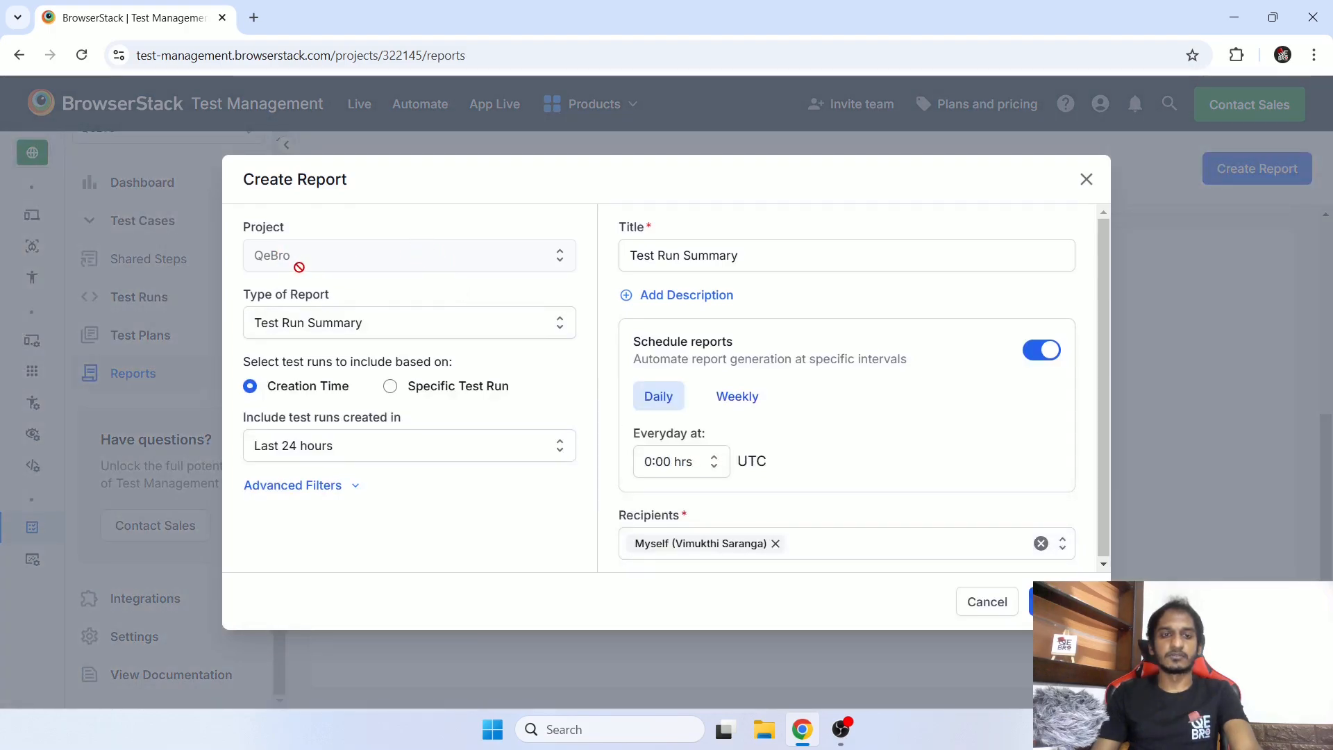
click(367, 328)
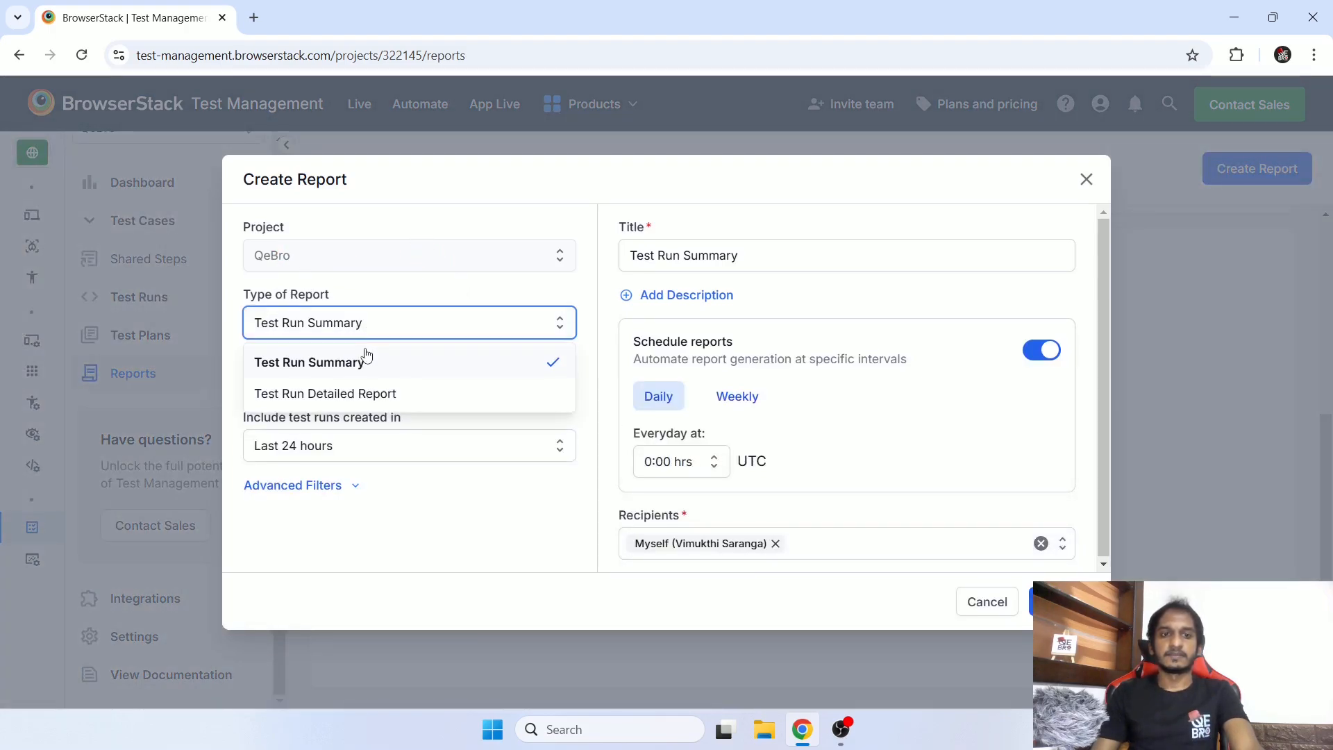
click(371, 396)
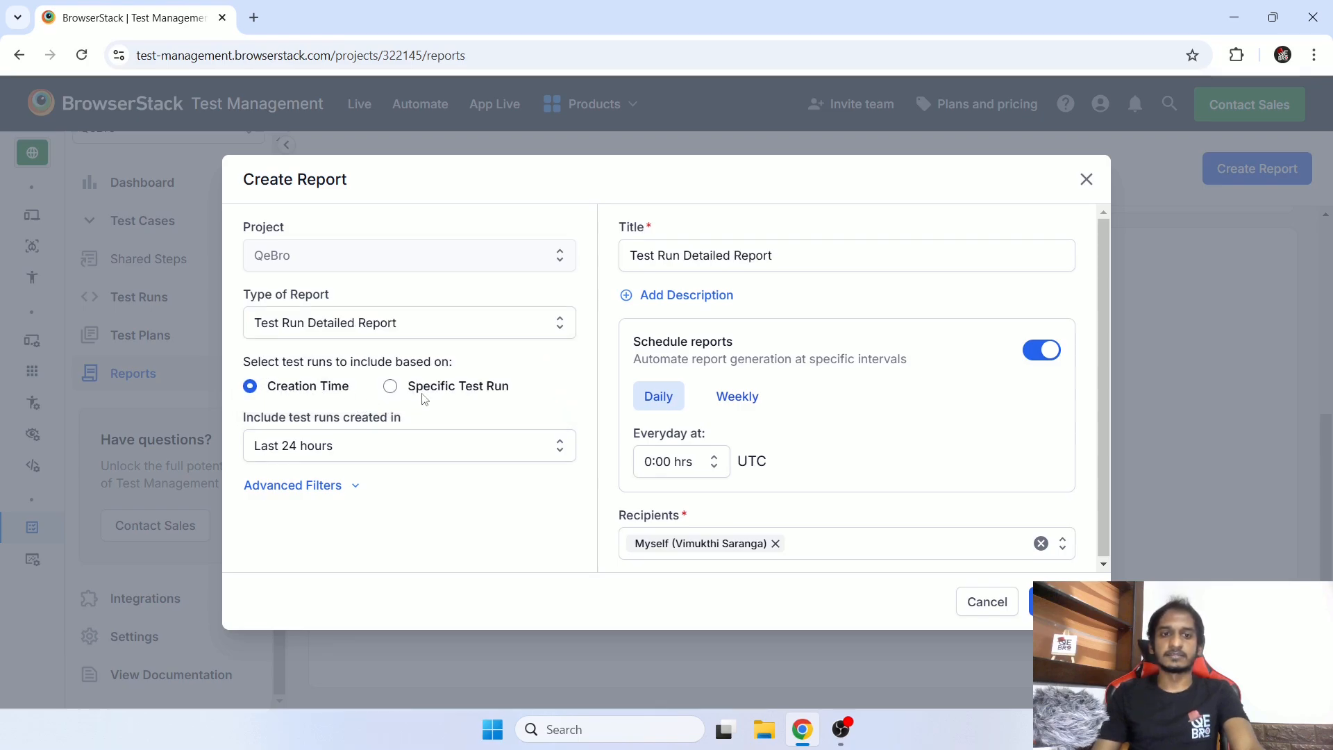
- Include test runs in the report by creation time, covering the last 1 month
click(435, 389)
click(334, 392)
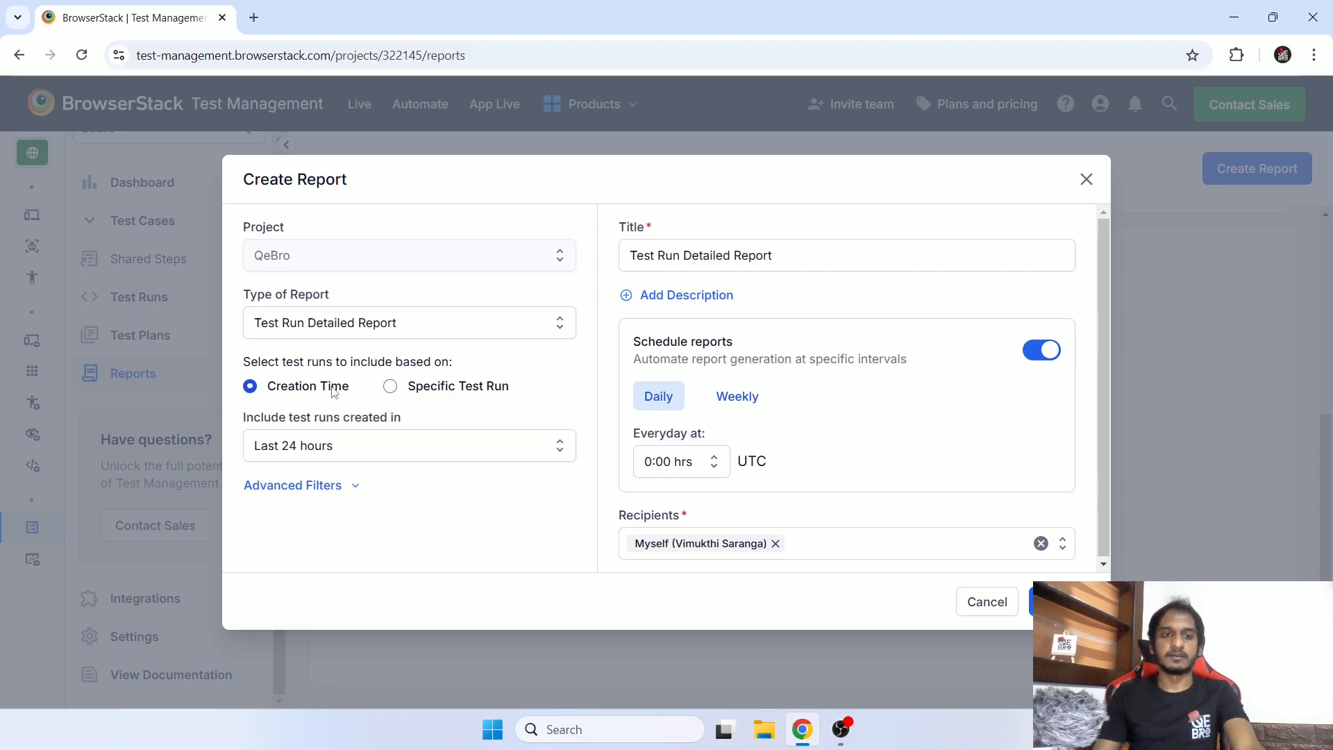
click(368, 450)
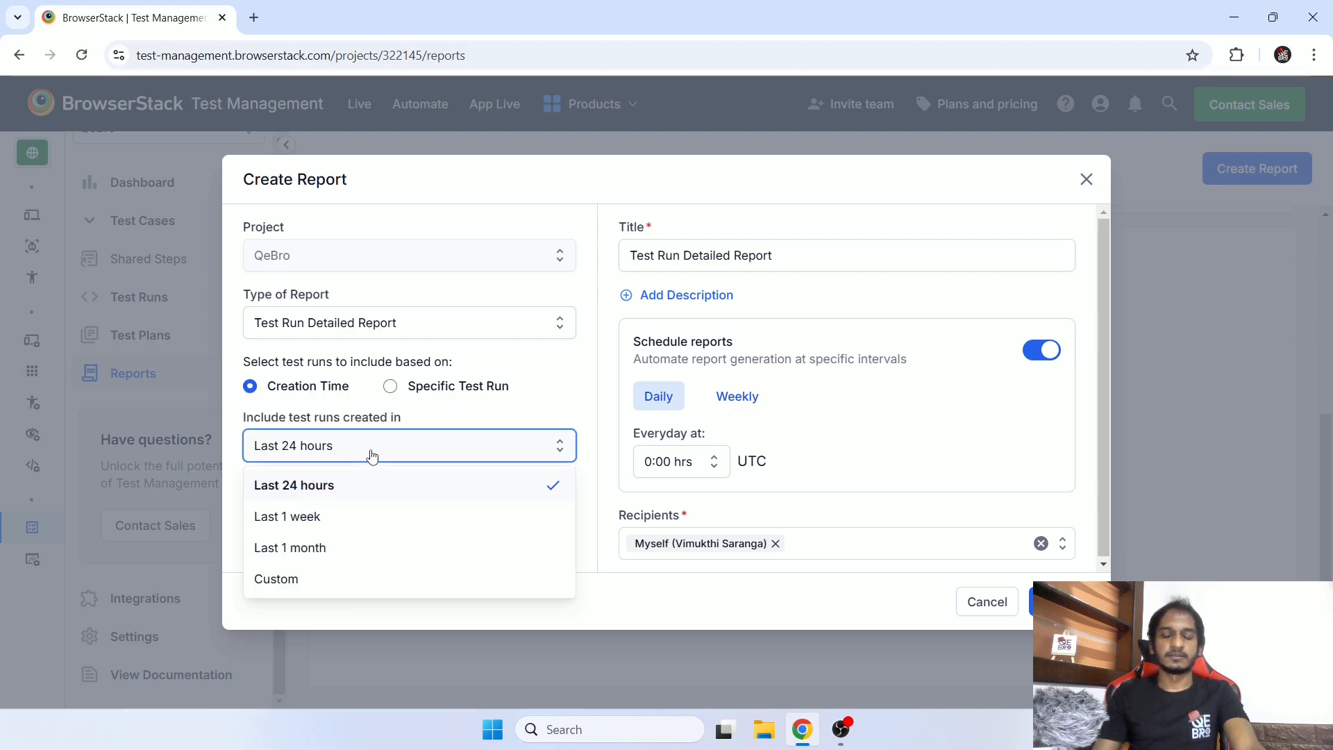
click(345, 550)
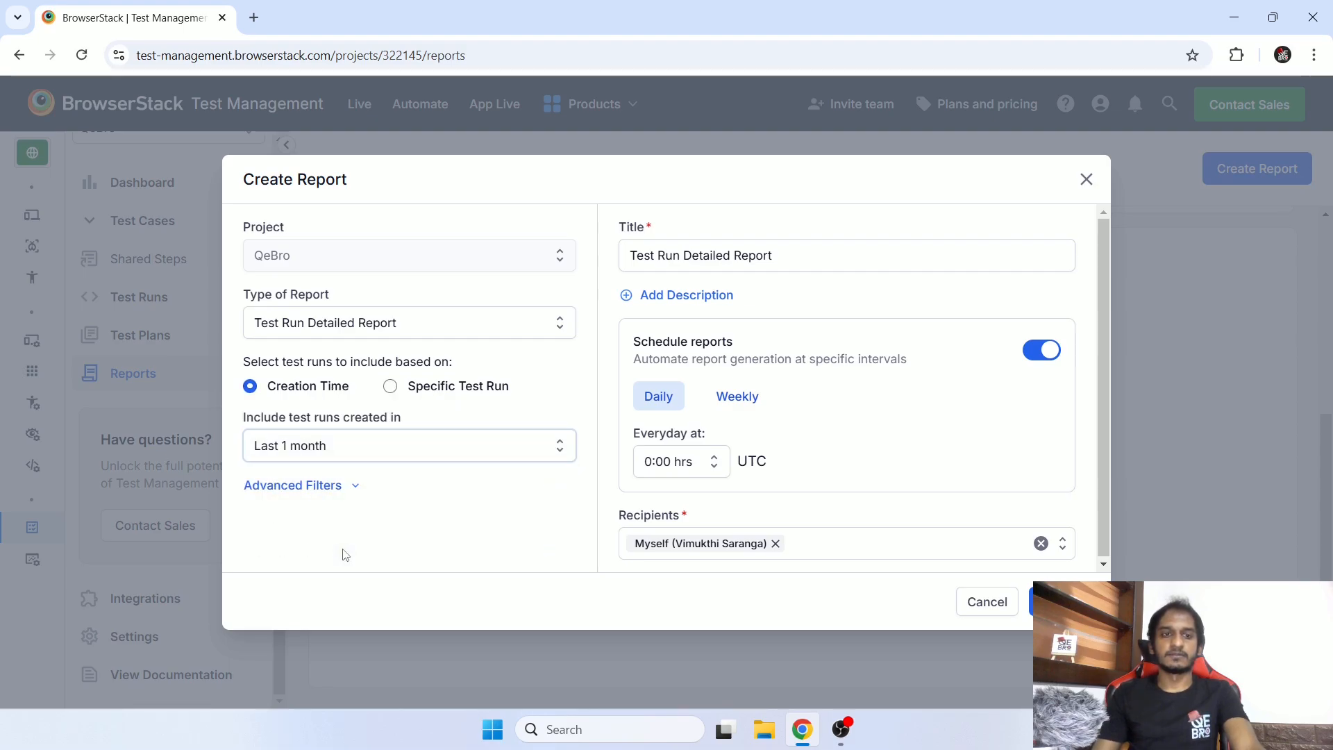
- Expand the report's advanced filters and look over the test case status and type filters
click(327, 490)
scroll(414, 416, down, 3)
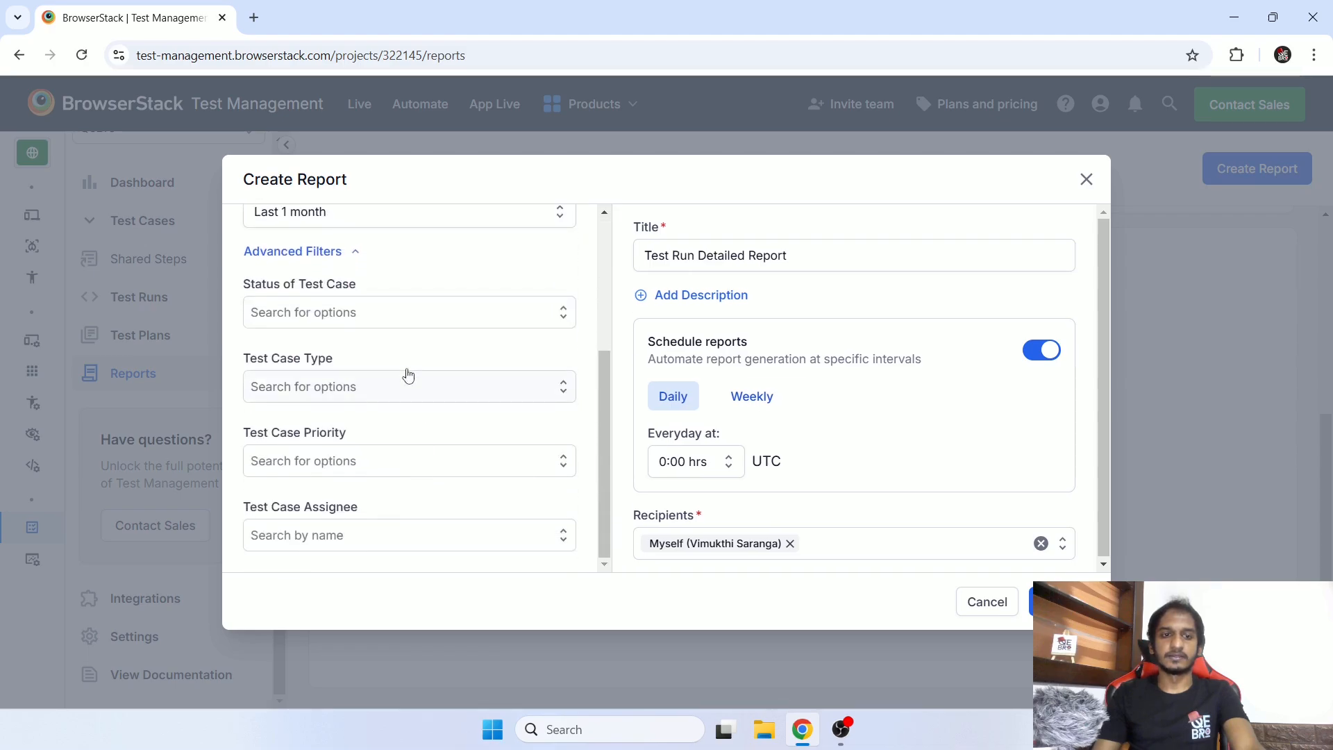
click(412, 313)
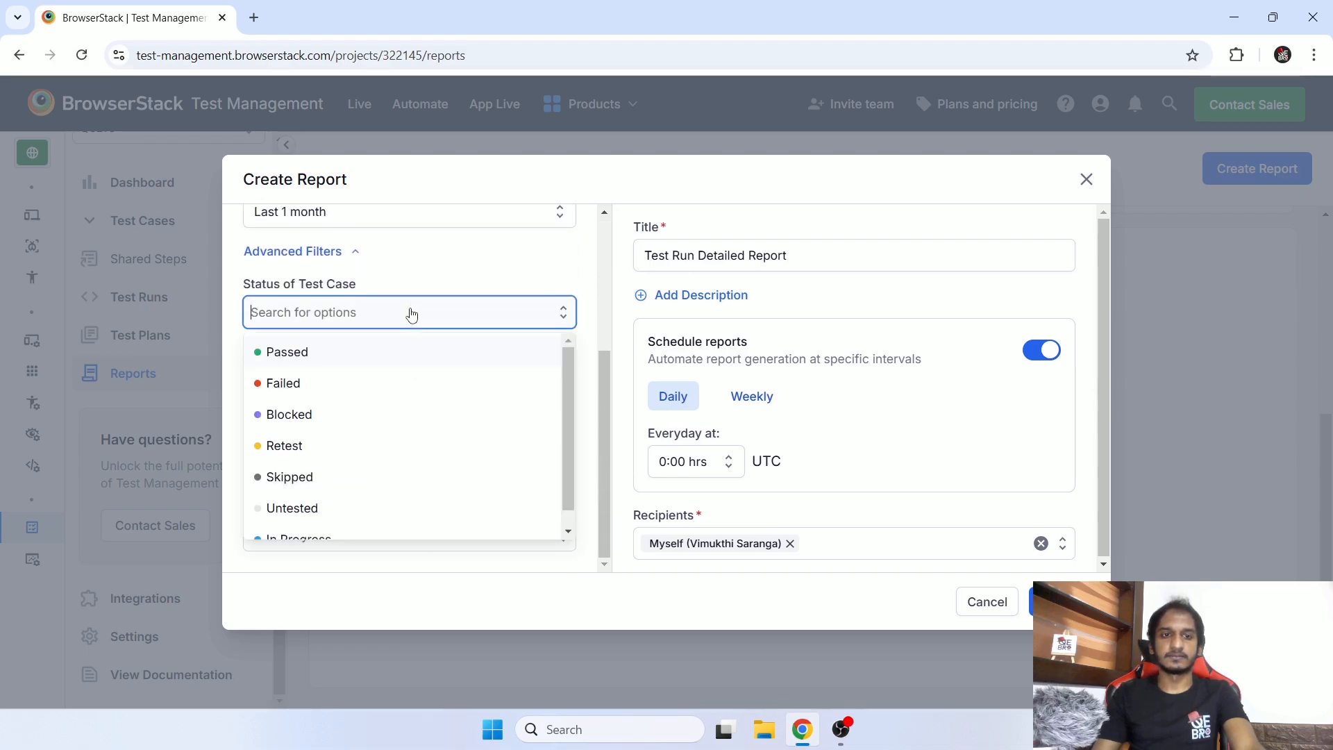
click(505, 274)
click(445, 392)
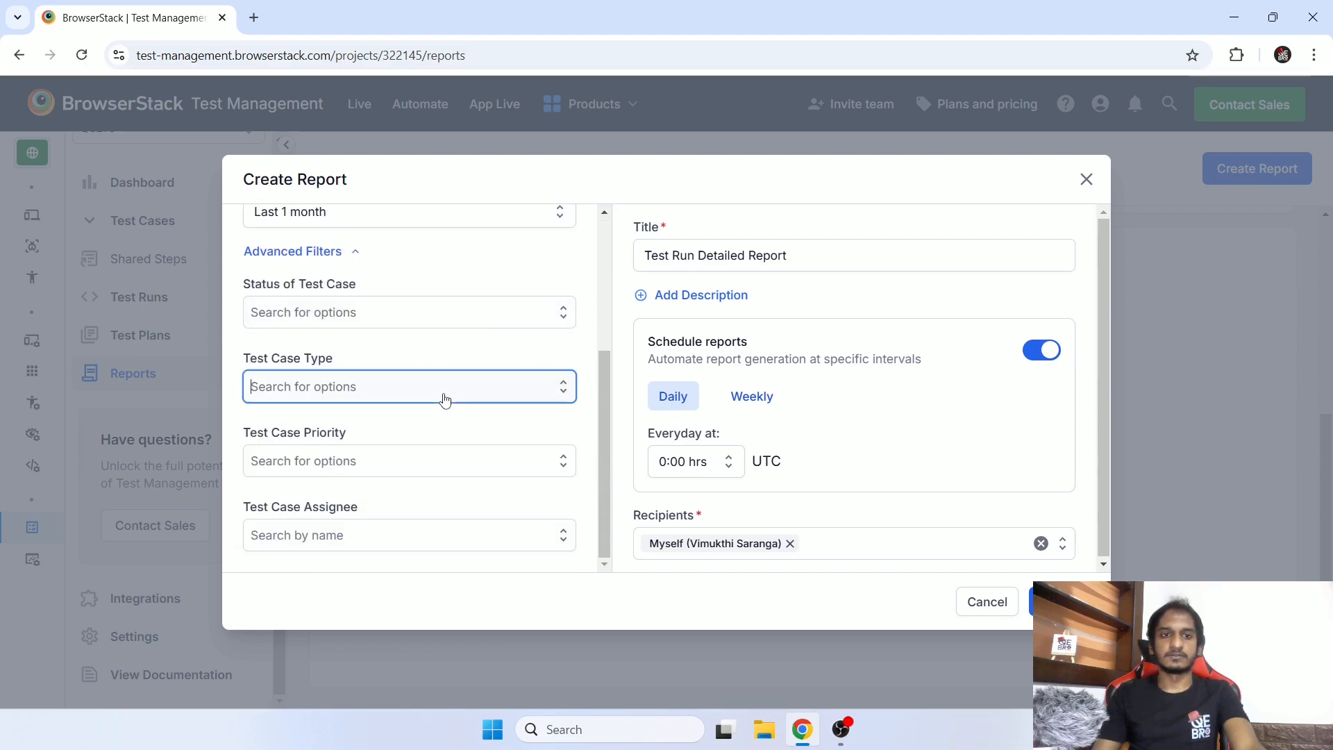
click(504, 348)
- Review the report's title, scheduling settings and recipients
scroll(511, 351, up, 3)
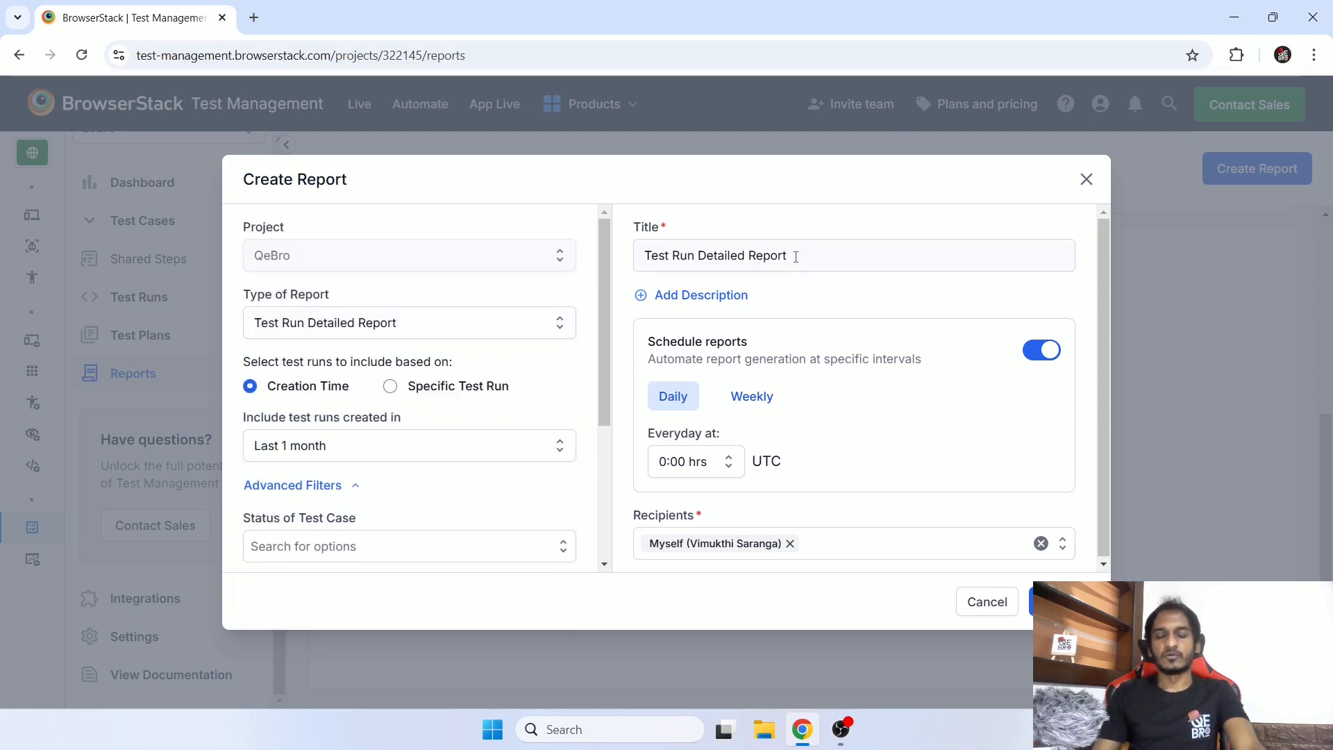
scroll(798, 322, down, 1)
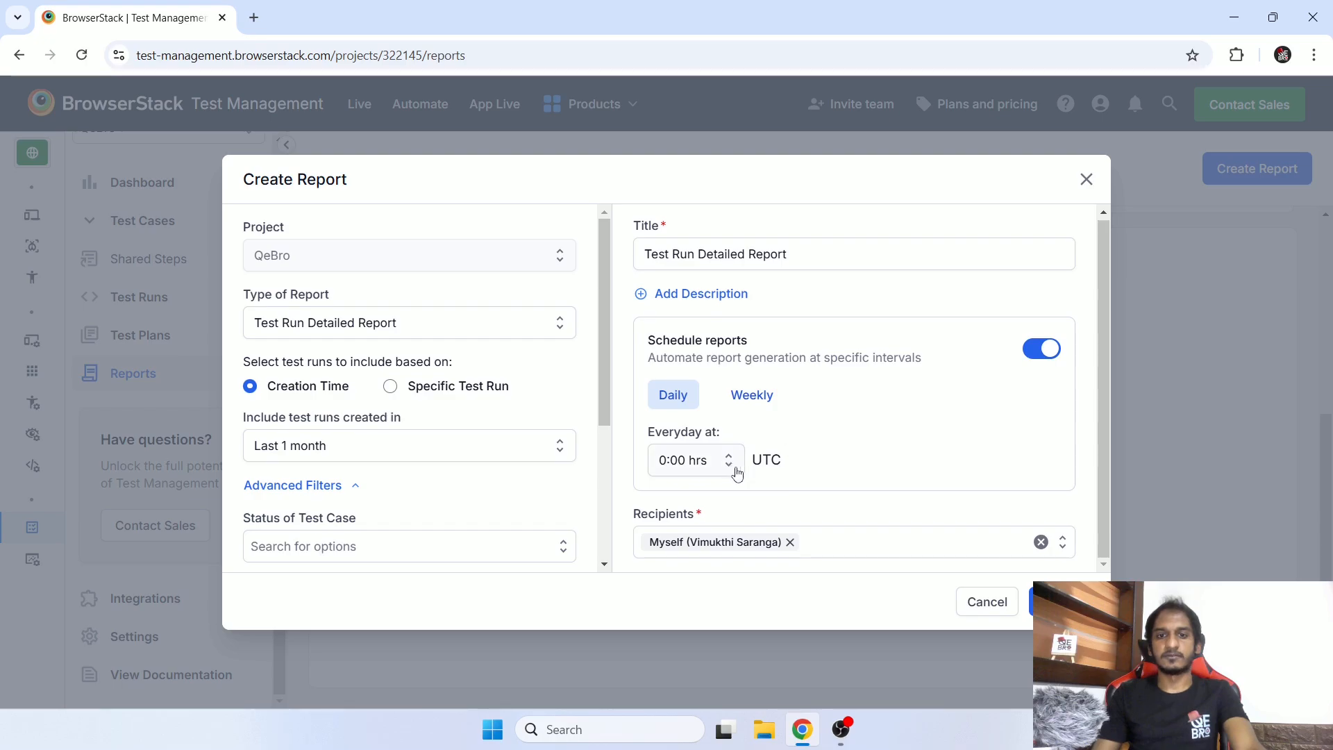
drag(683, 362, 904, 355)
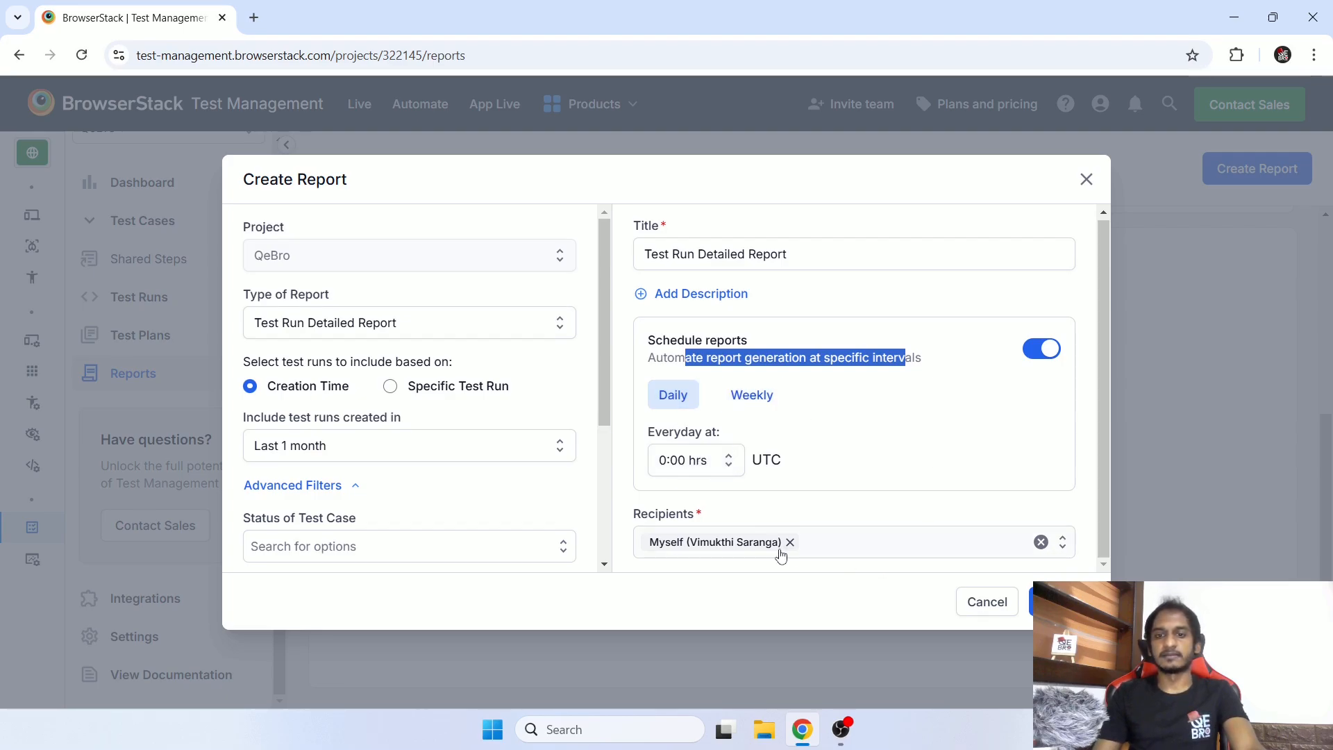
- Create the Test Run Detailed Report with a daily schedule at 0:00 hrs UTC
click(852, 491)
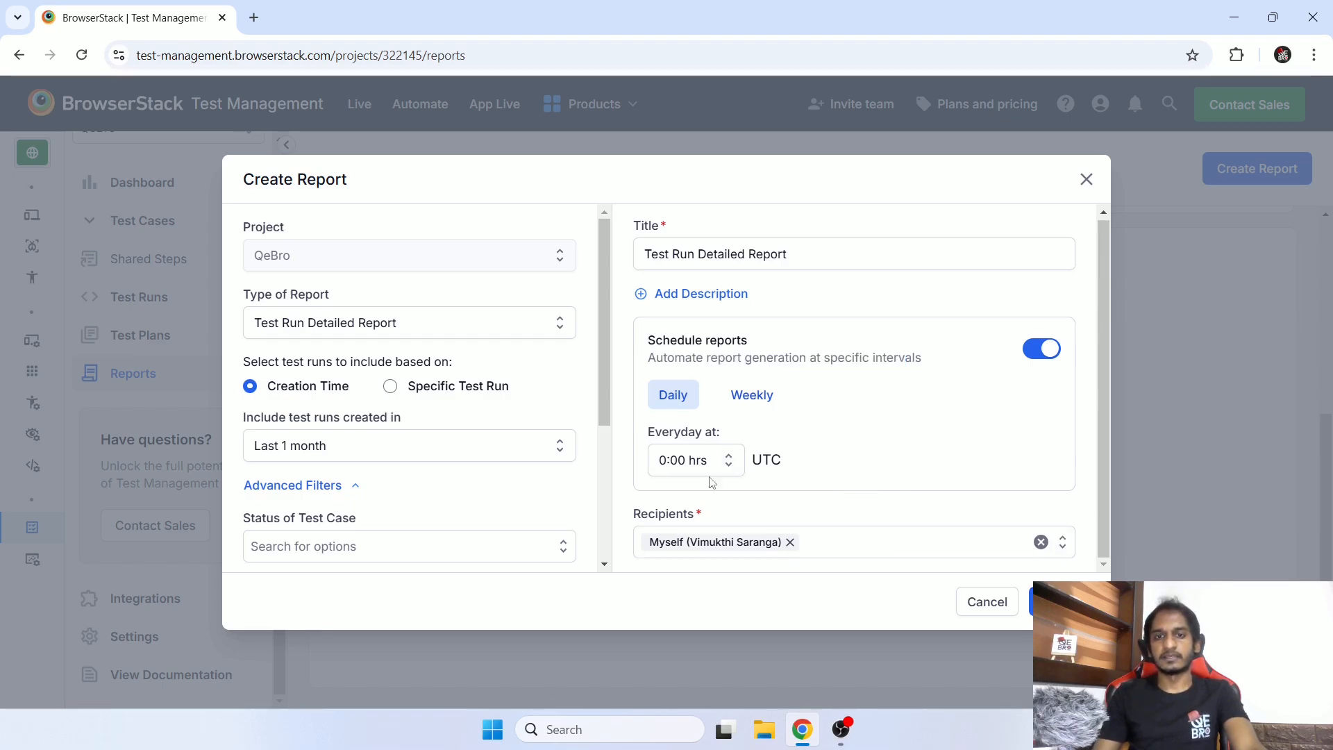
click(1063, 601)
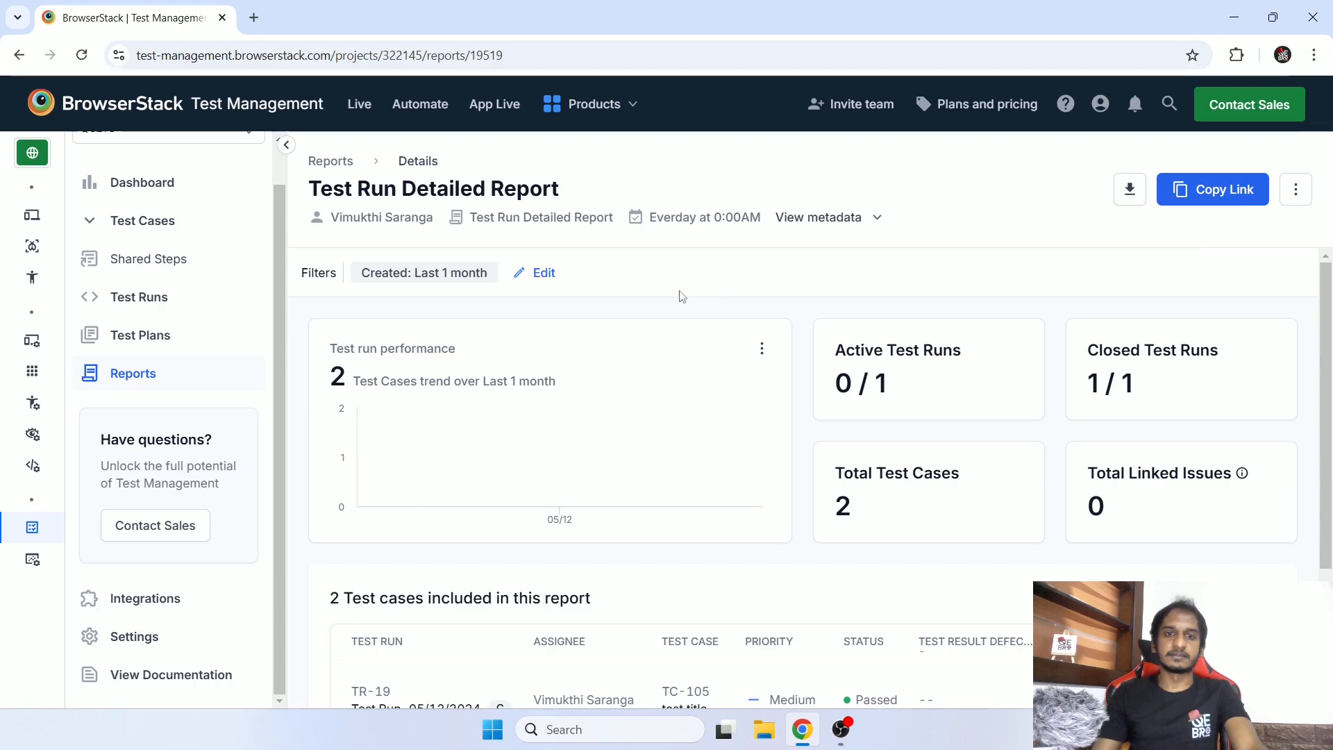
- Examine the report's test run performance chart, summary figures and the table of included test cases
scroll(709, 313, down, 1)
scroll(708, 313, up, 1)
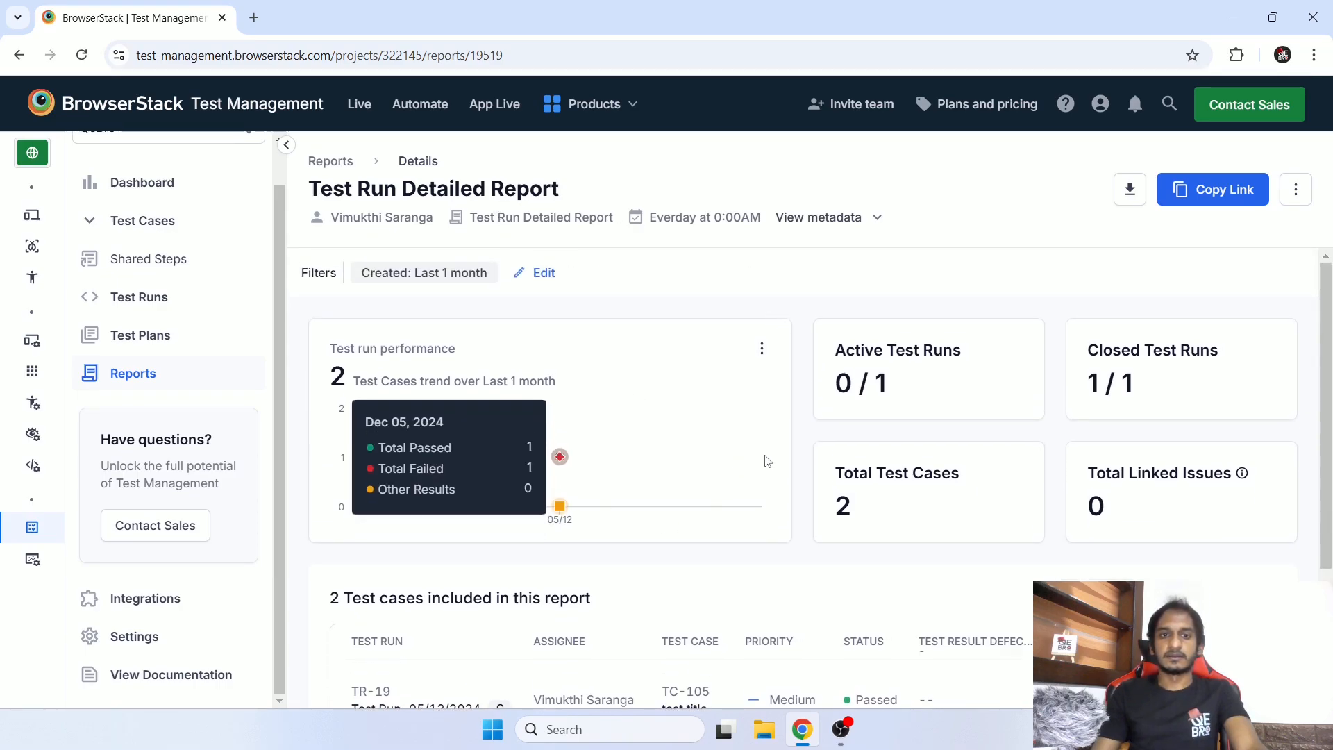
scroll(783, 563, down, 1)
scroll(938, 327, down, 1)
scroll(860, 368, up, 2)
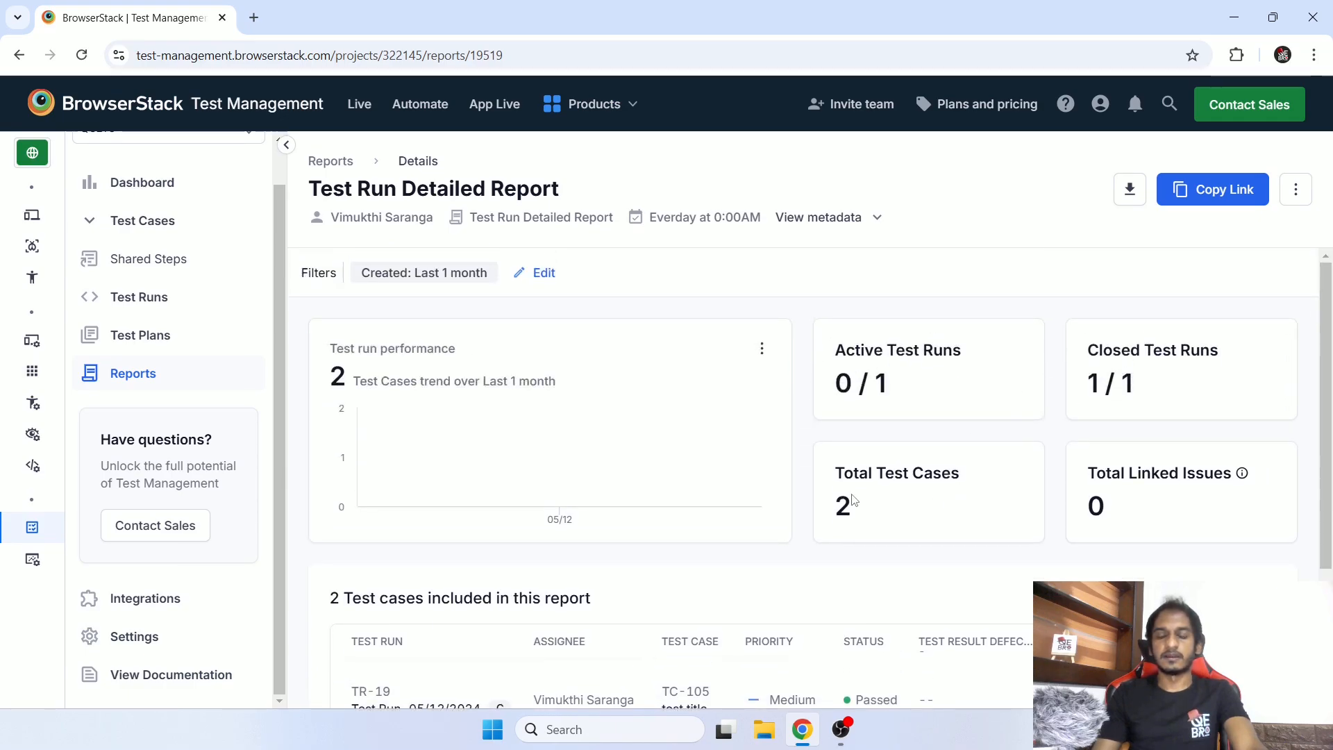
scroll(1224, 493, down, 3)
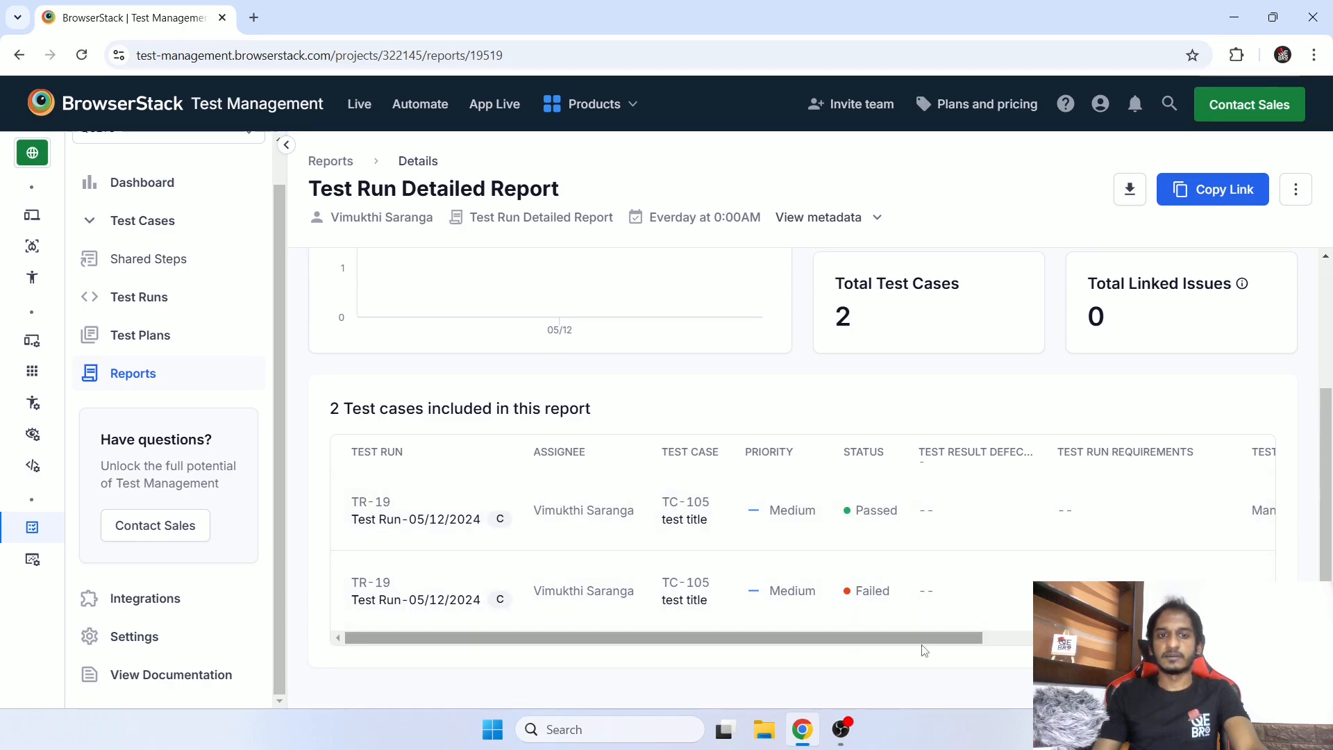
scroll(924, 644, right, 3)
scroll(798, 646, left, 3)
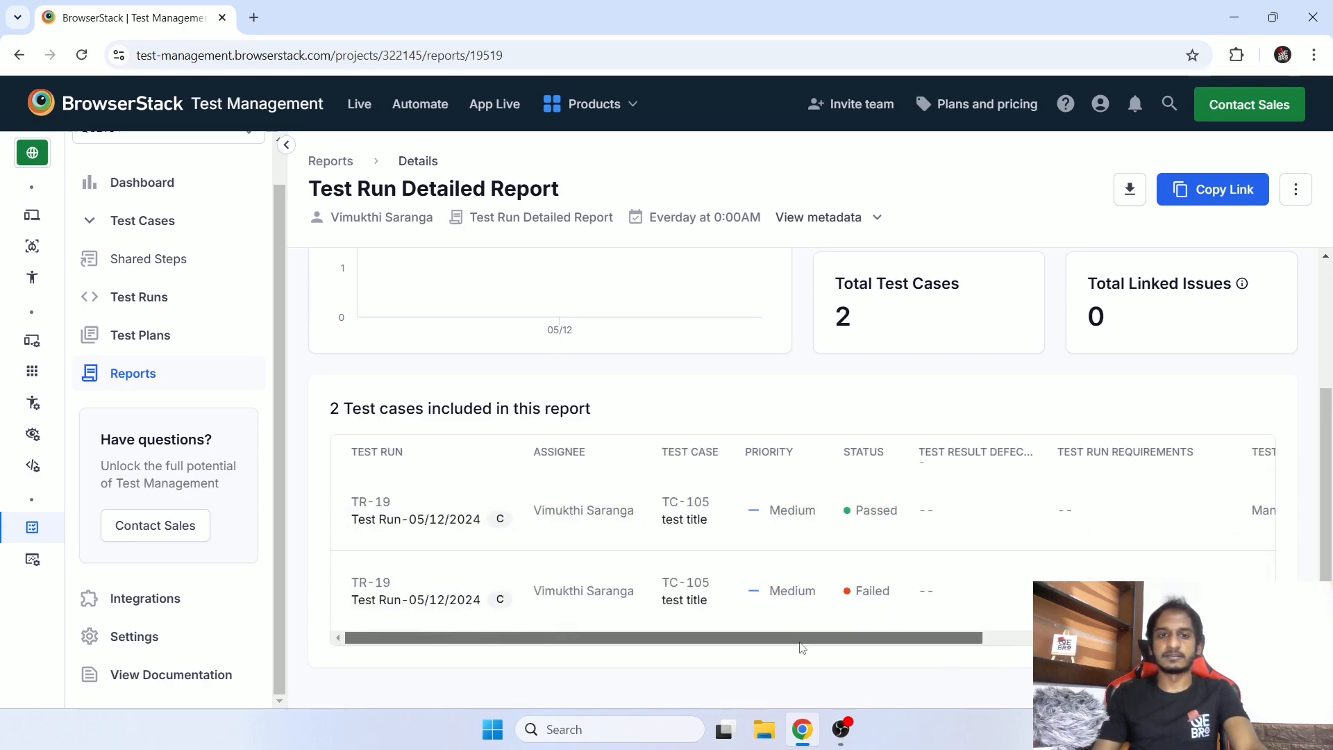
scroll(926, 555, up, 3)
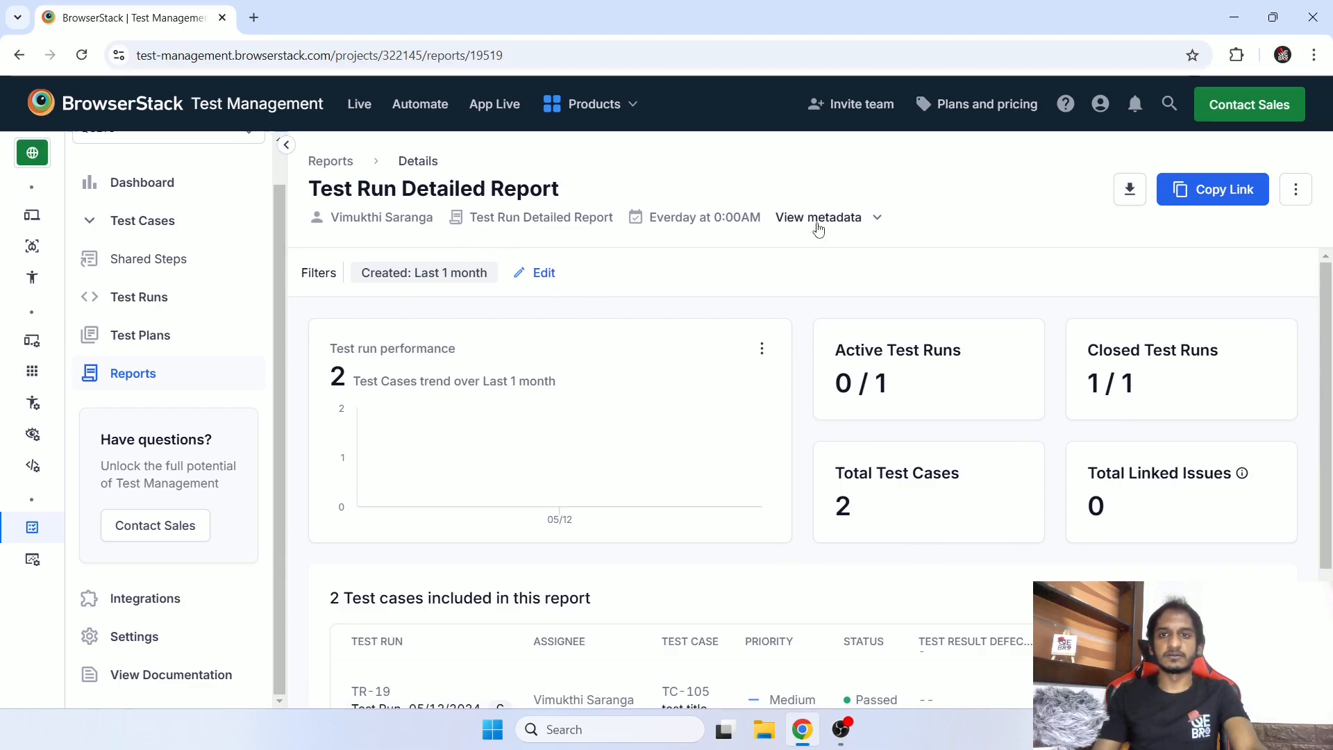
- Download the Test Run Detailed Report and dismiss the report generation notice
click(1131, 191)
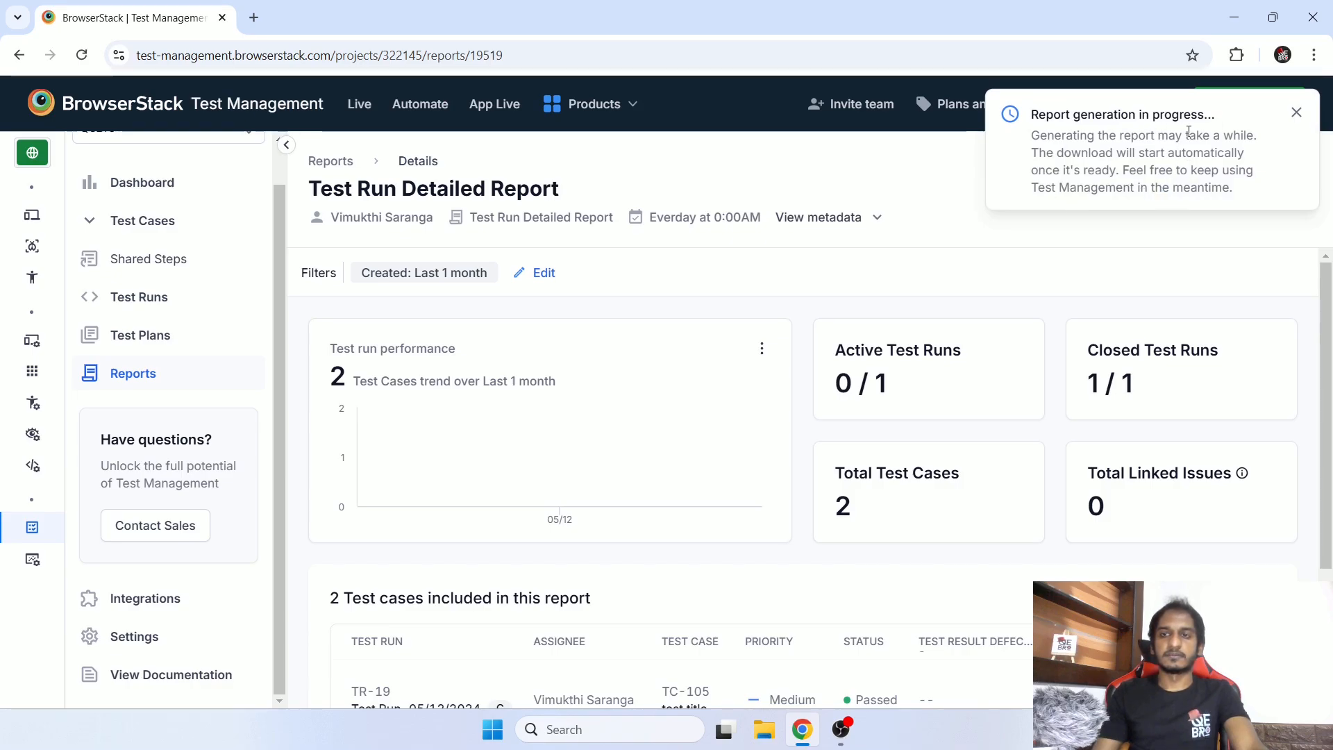
drag(1053, 114, 1206, 115)
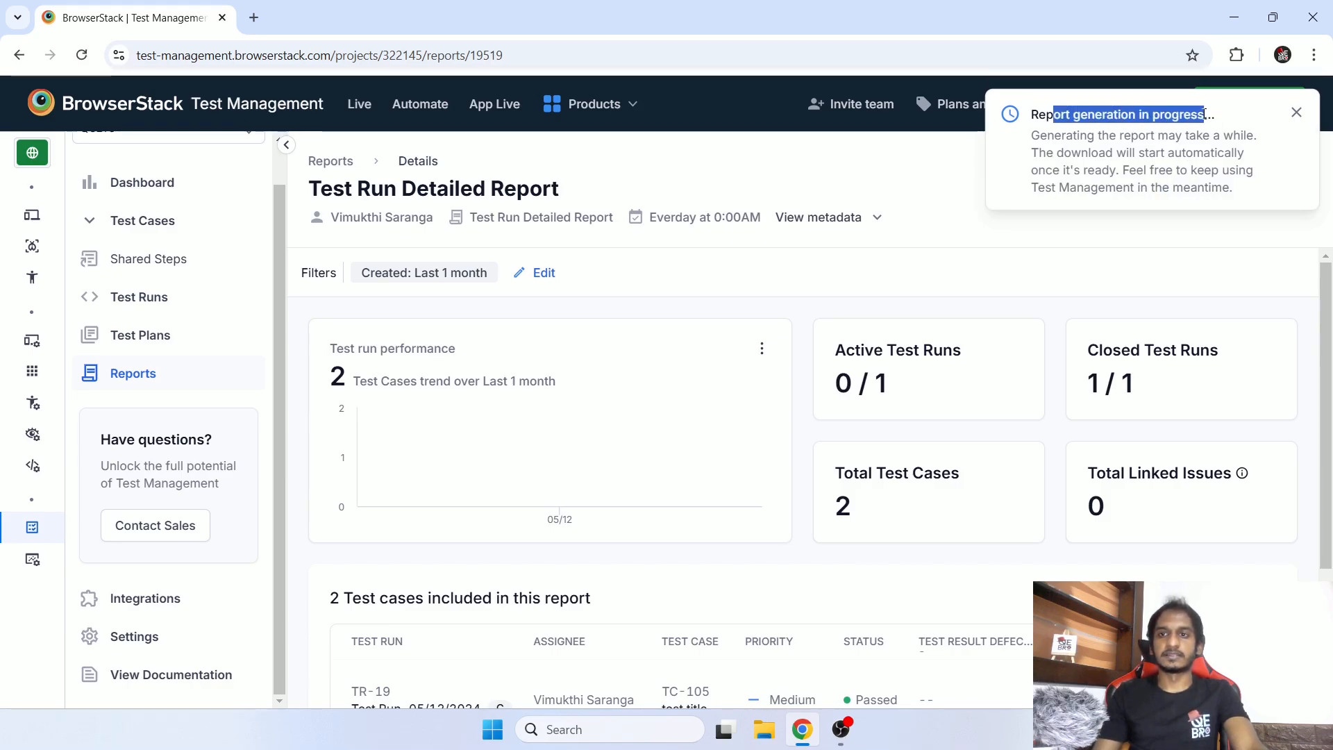
click(1296, 115)
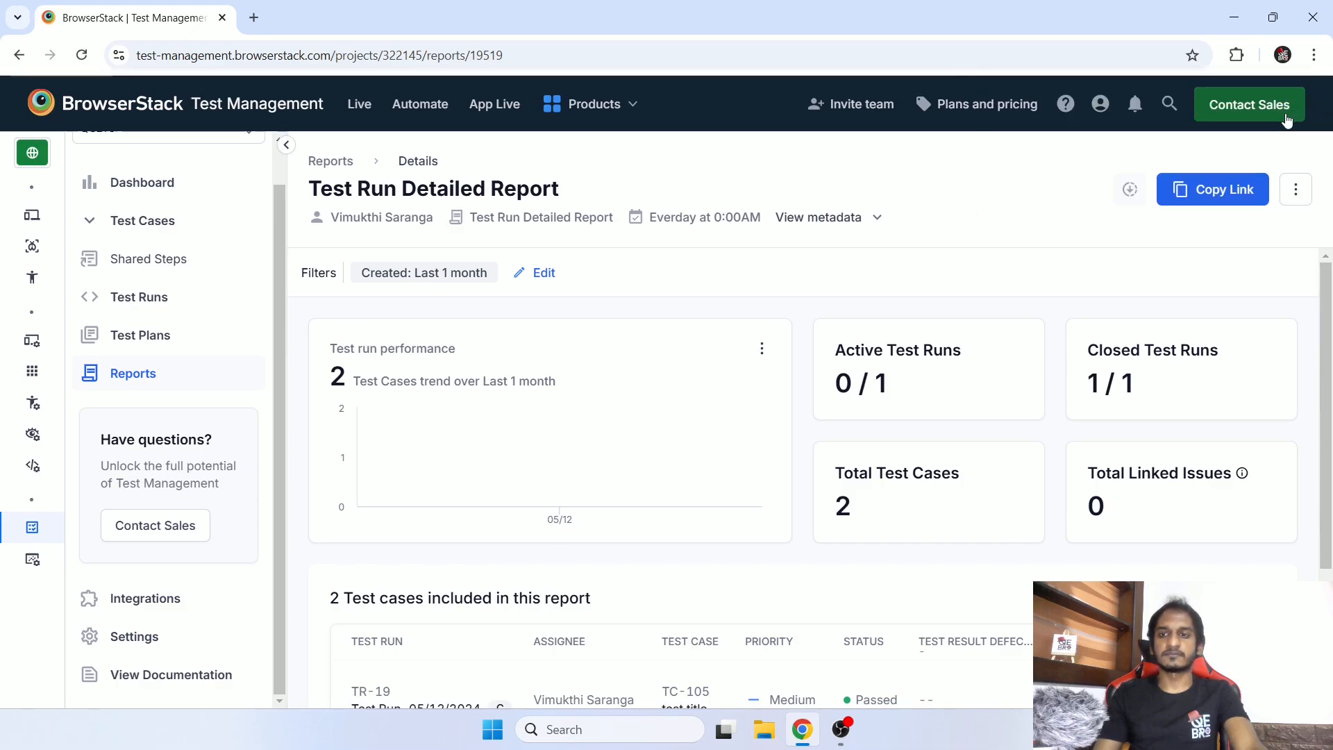
- Copy the report's link and look at the additional actions available for the report
click(1222, 196)
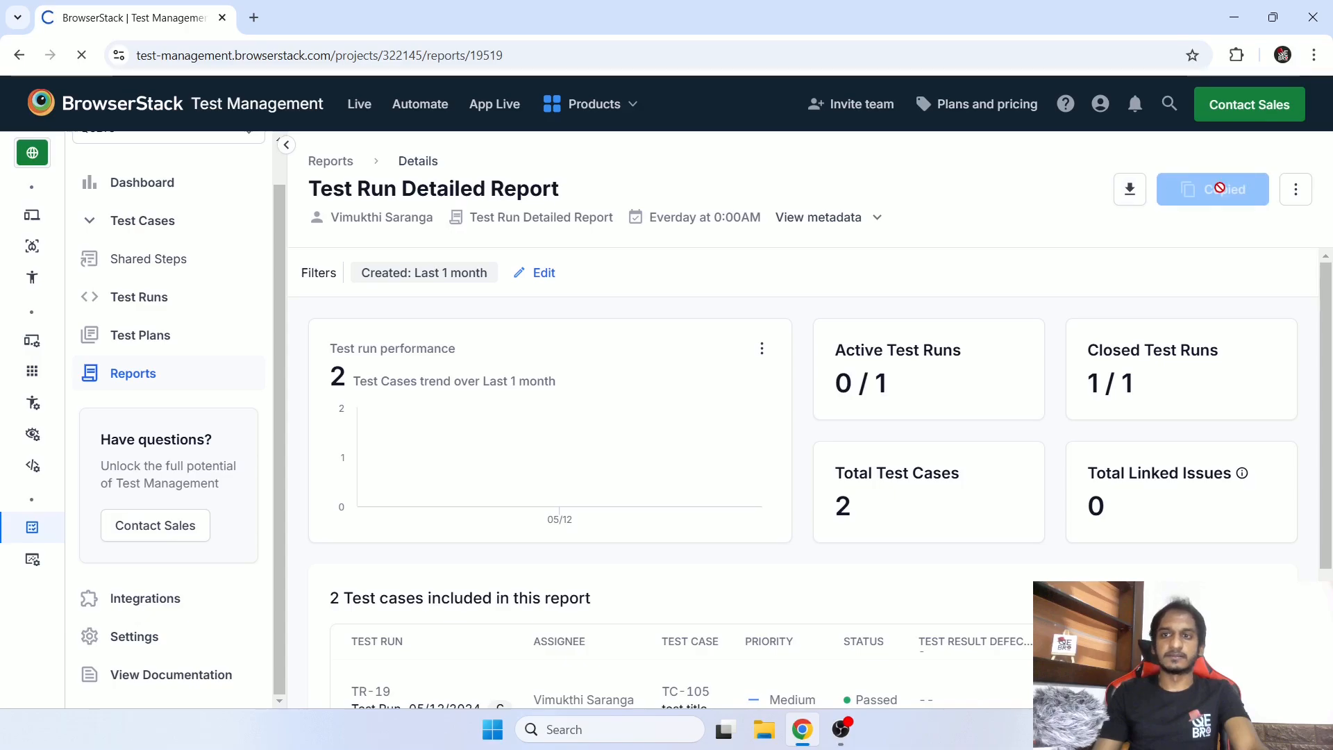
click(1294, 192)
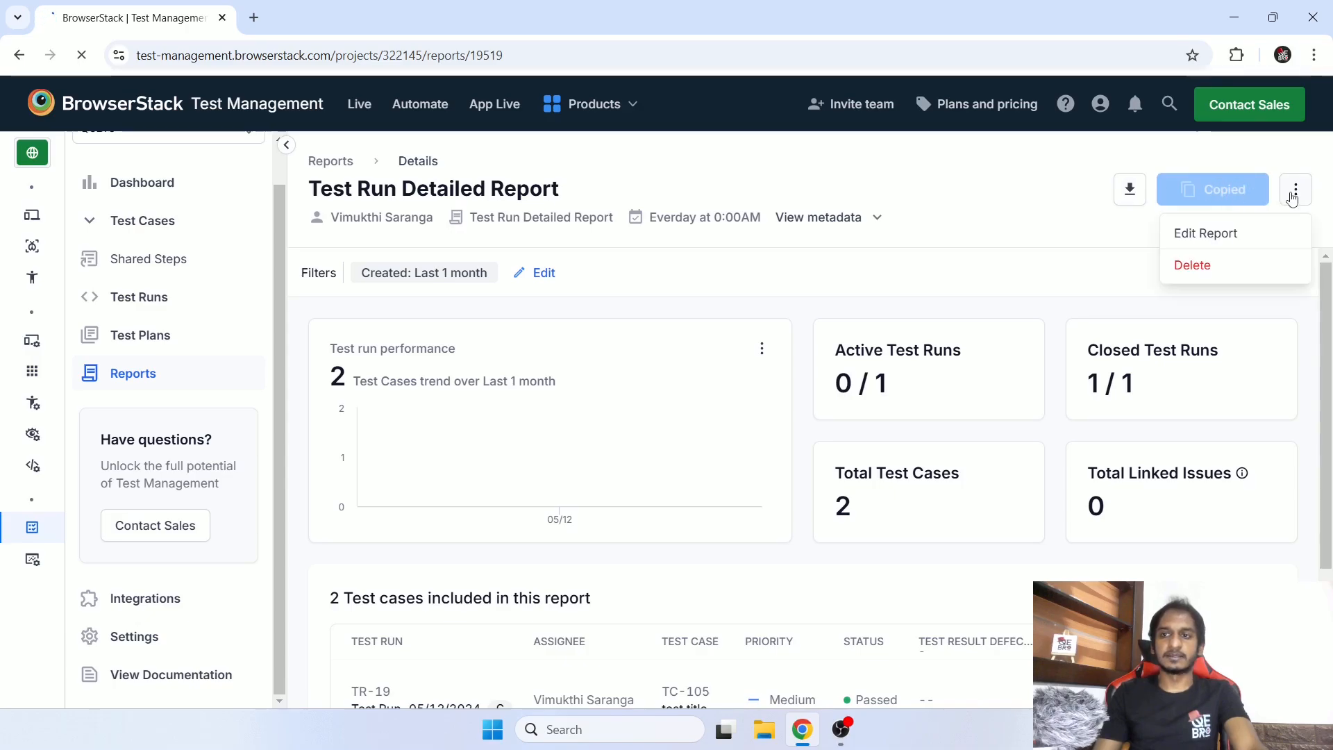
click(1073, 244)
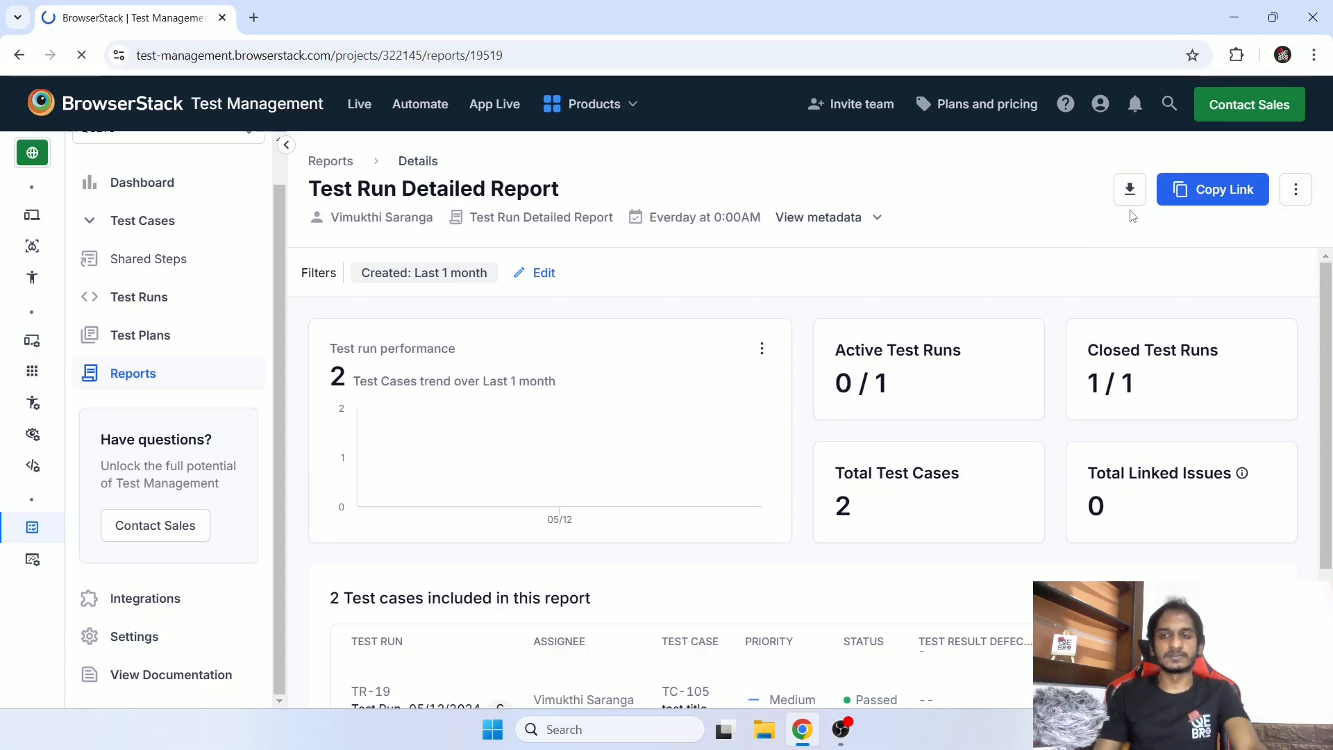
- Open the downloaded test_run_detailed_report.pdf in Acrobat Reader, review its contents and close it
click(1130, 190)
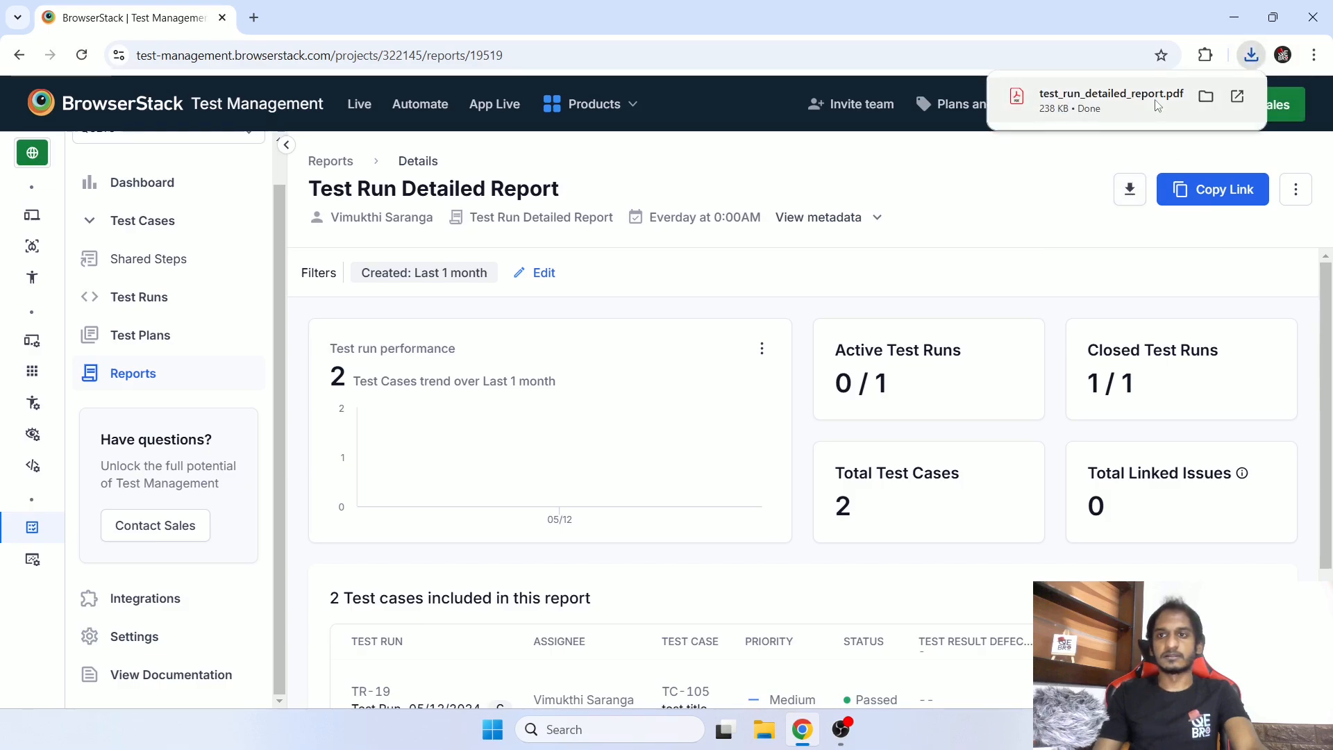
click(1154, 97)
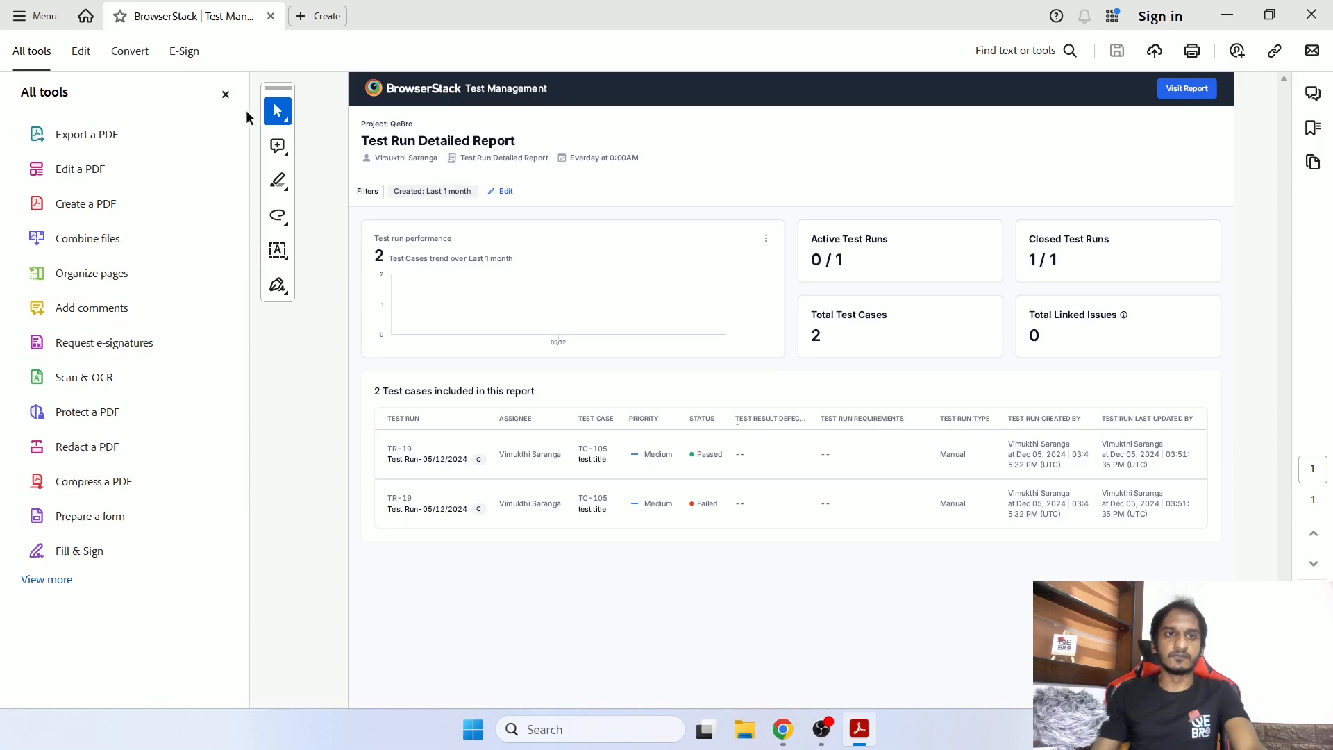
click(225, 94)
scroll(397, 163, up, 2)
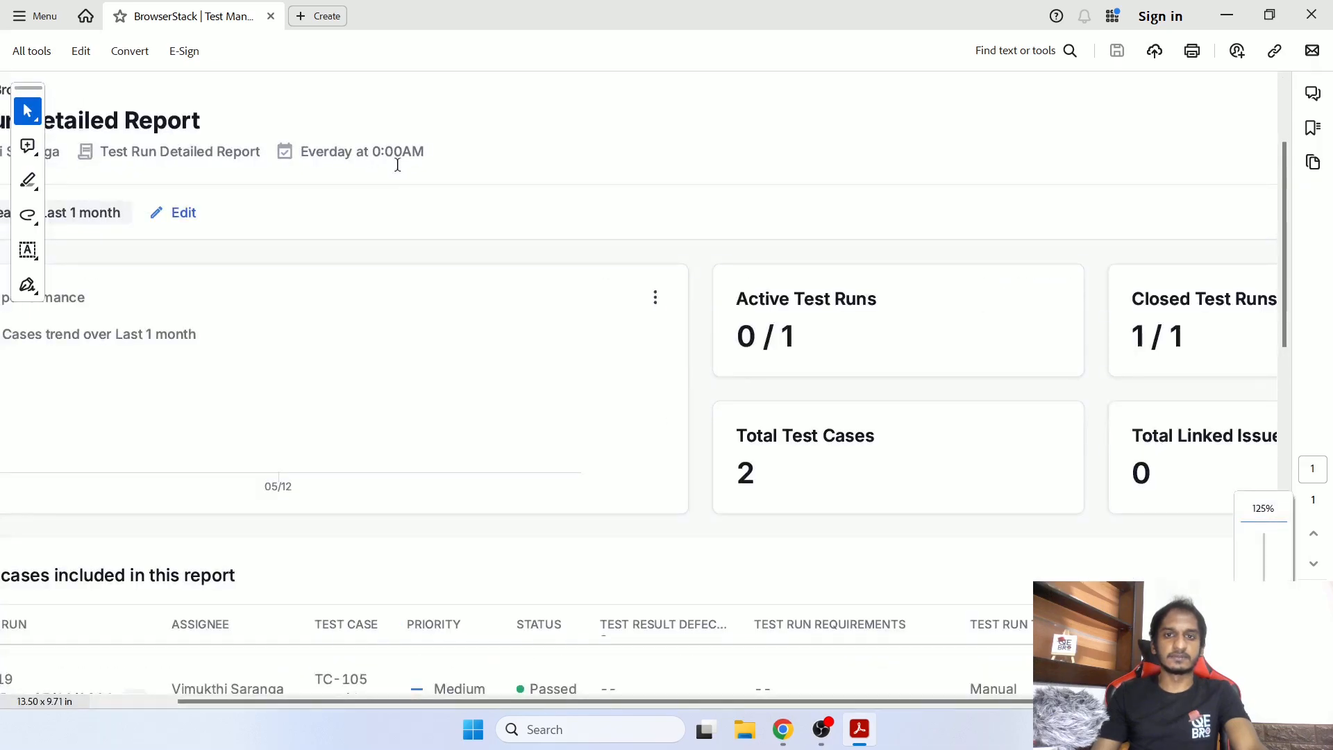
scroll(398, 162, down, 2)
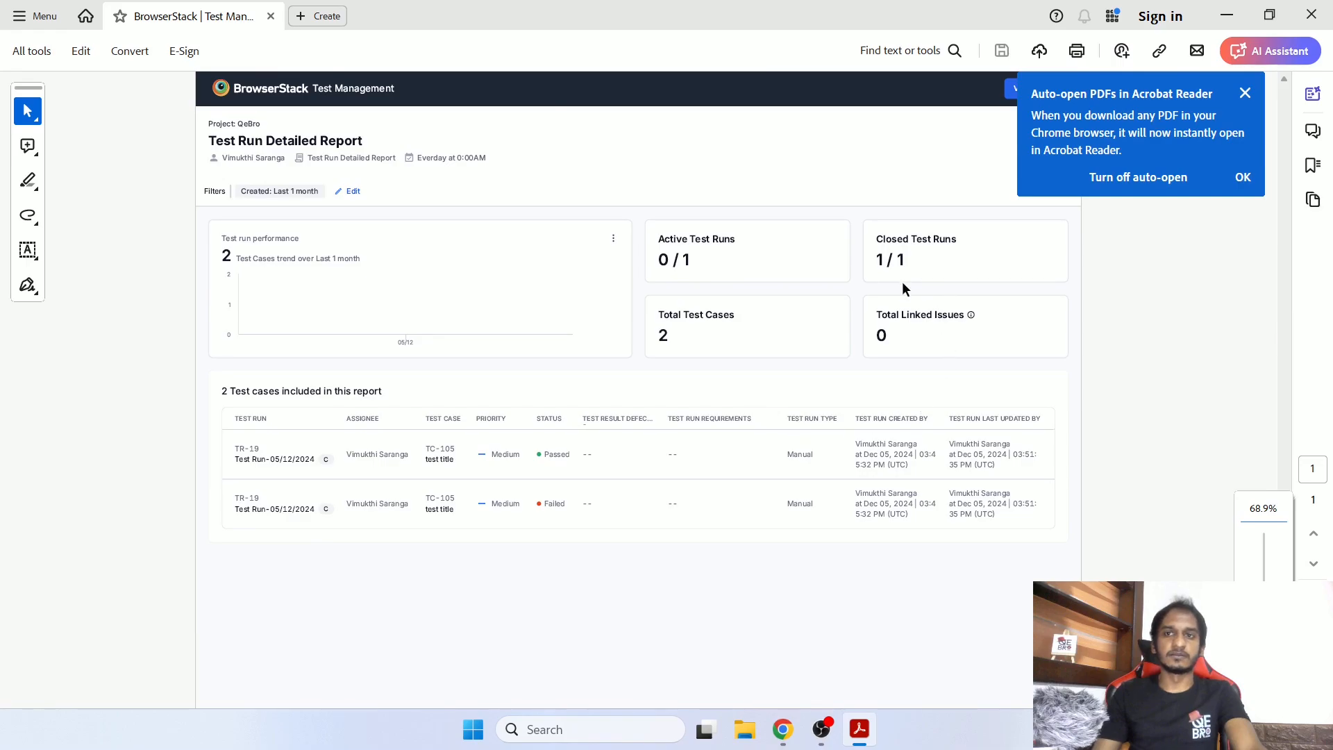
click(1246, 175)
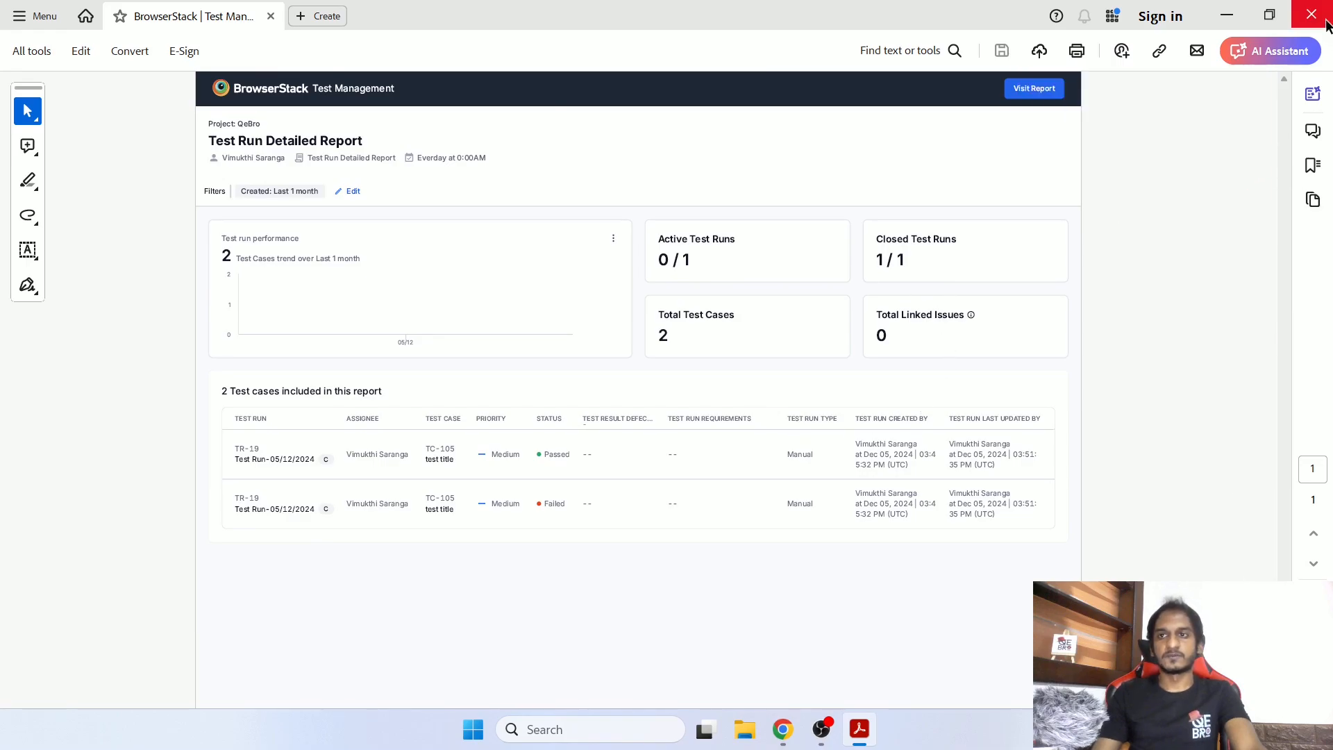
click(1314, 26)
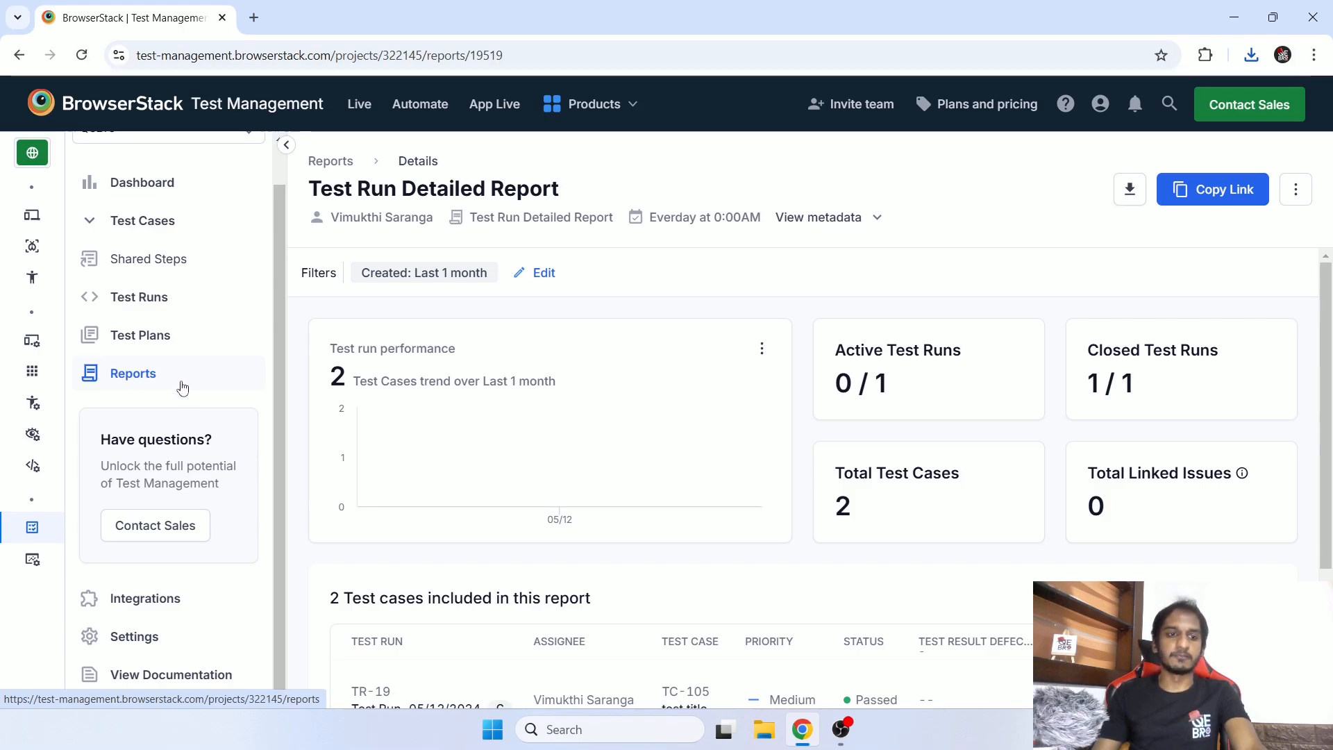
- View the available issue tracker integrations and the API key settings
click(167, 601)
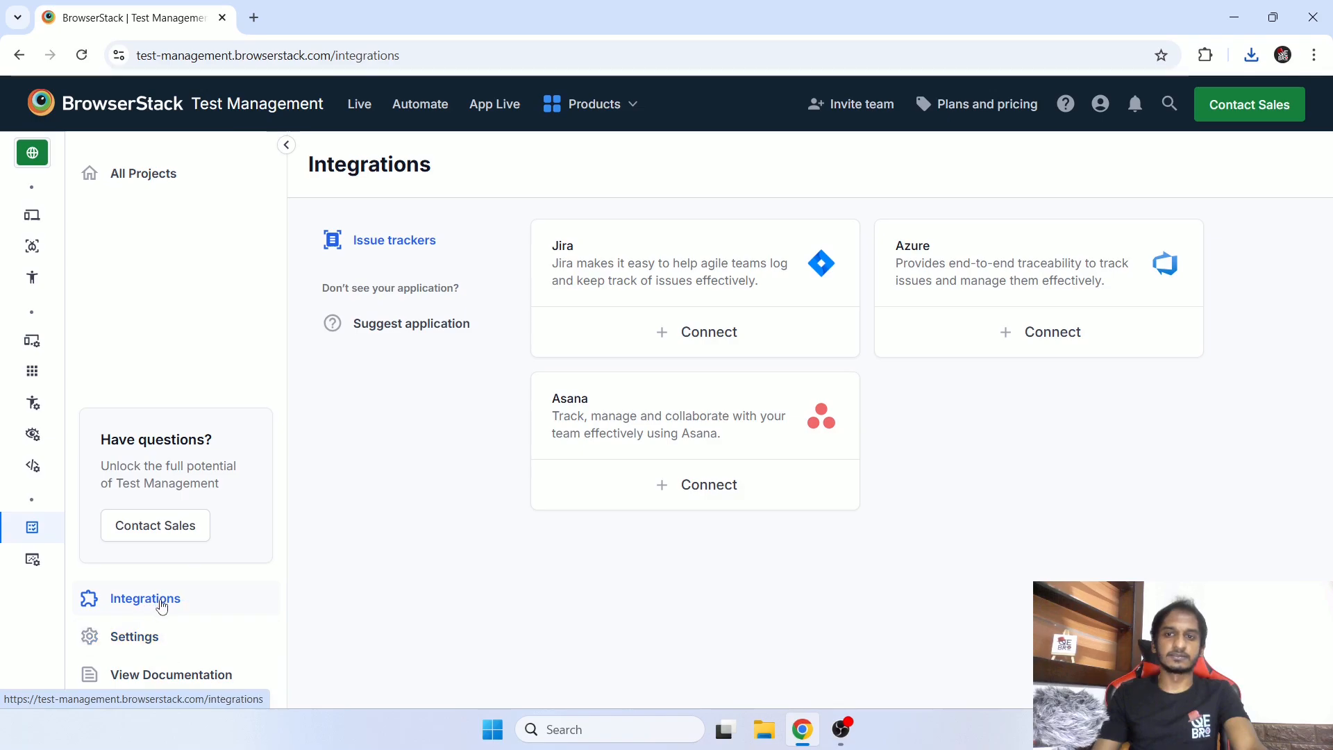
click(166, 645)
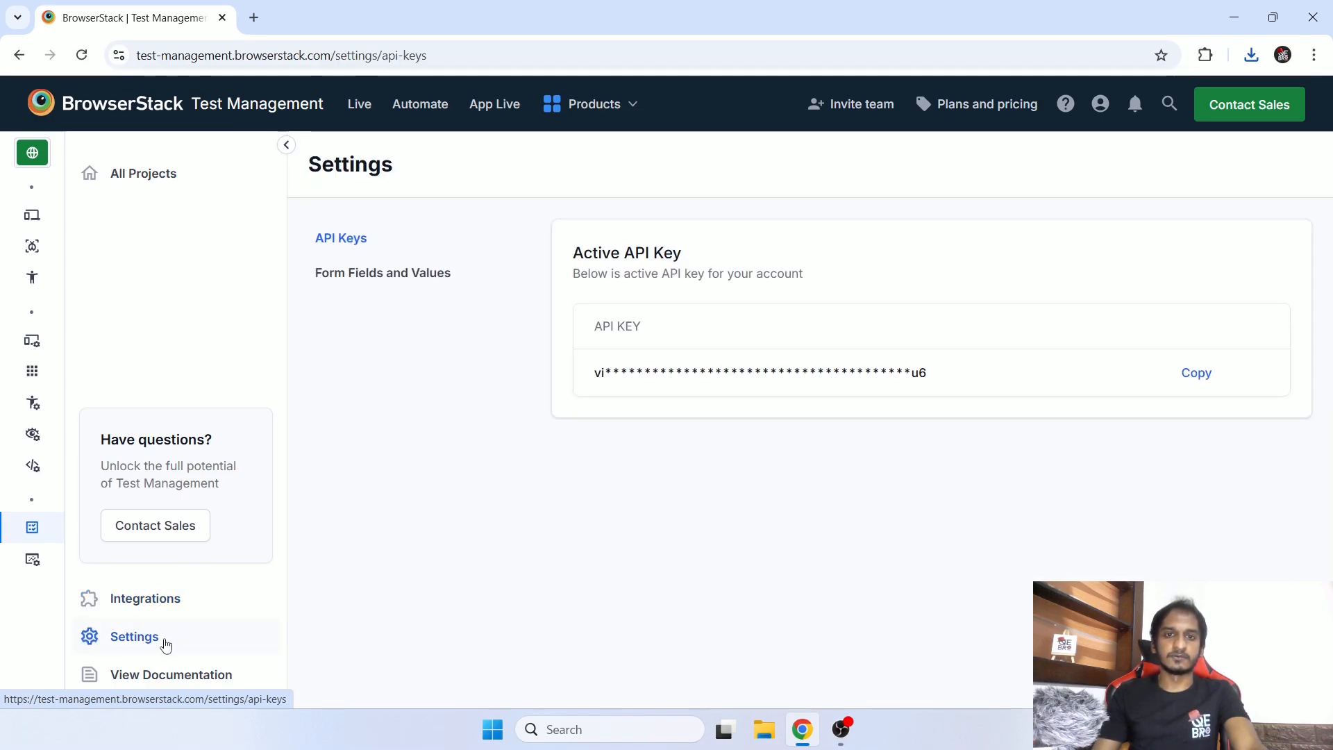
- Review the Priority and Types of Test Cases form fields and the form for creating a test case field
click(389, 281)
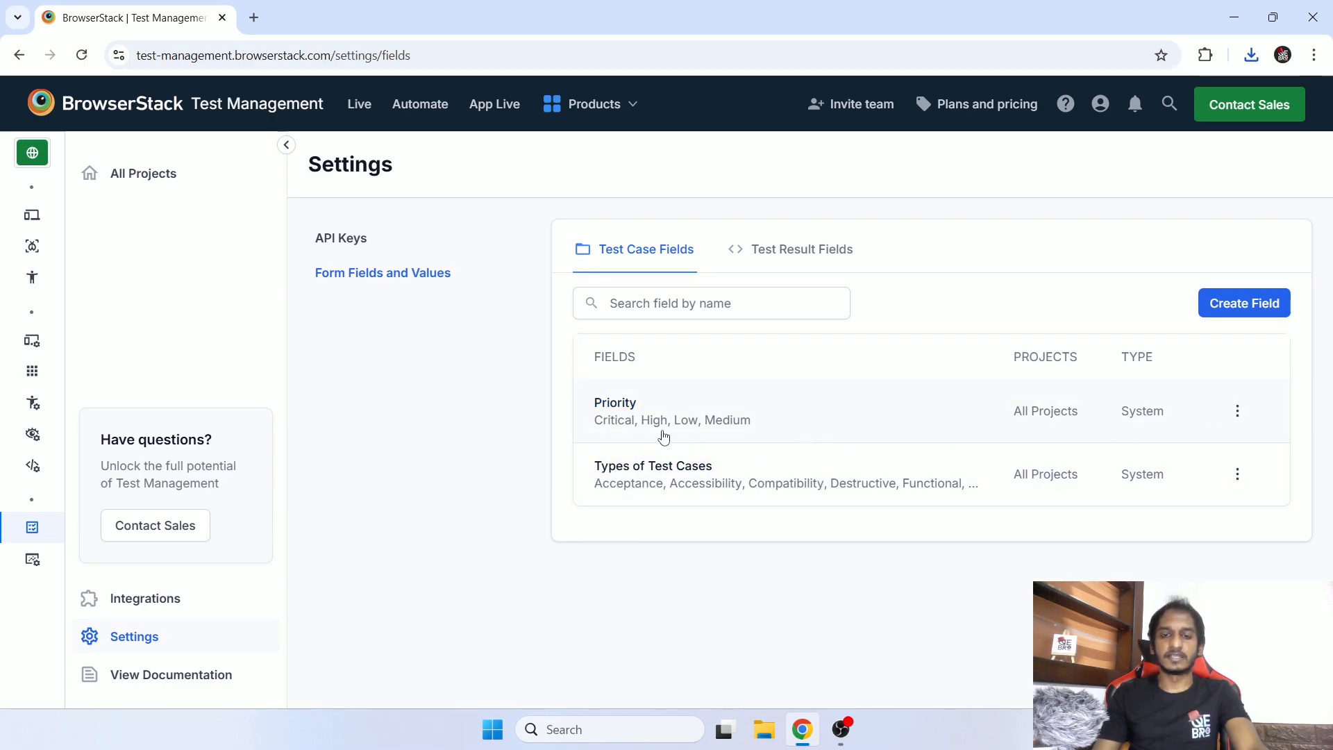
drag(589, 421, 761, 429)
drag(587, 491, 960, 484)
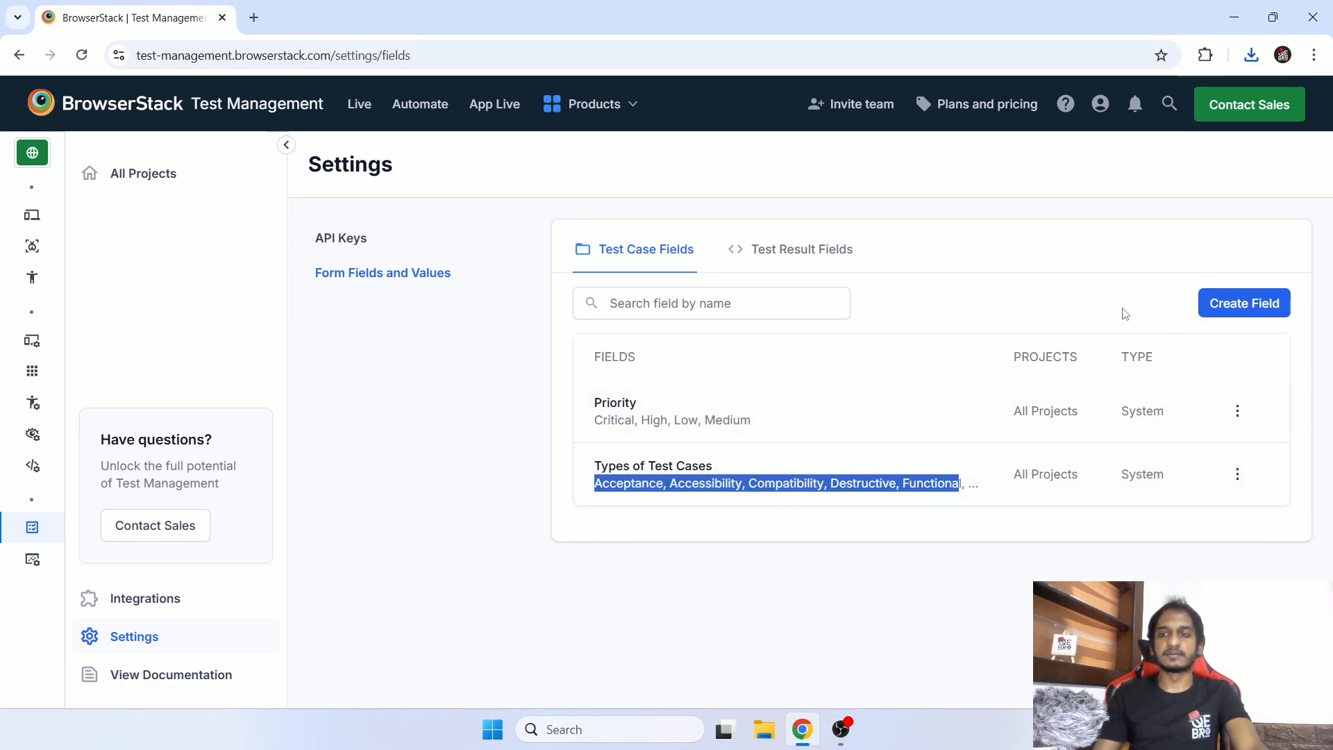
click(1228, 311)
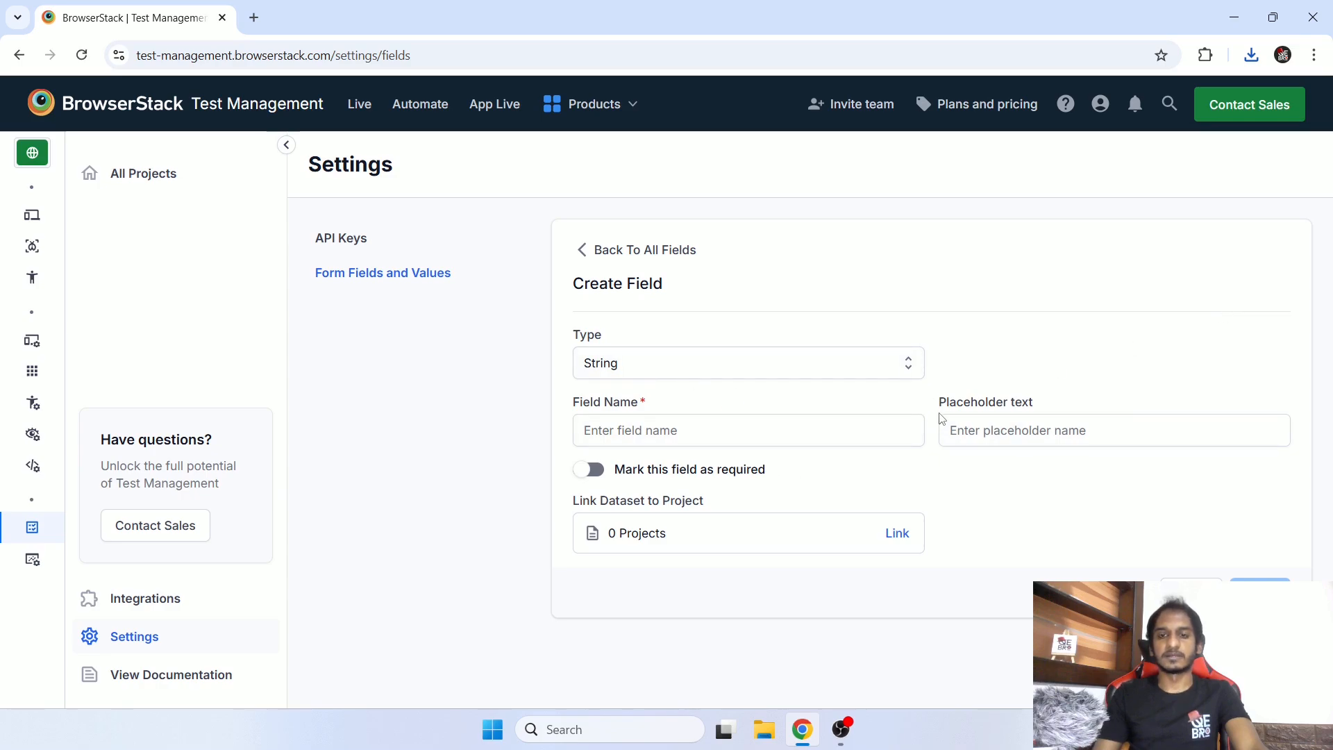
click(1191, 594)
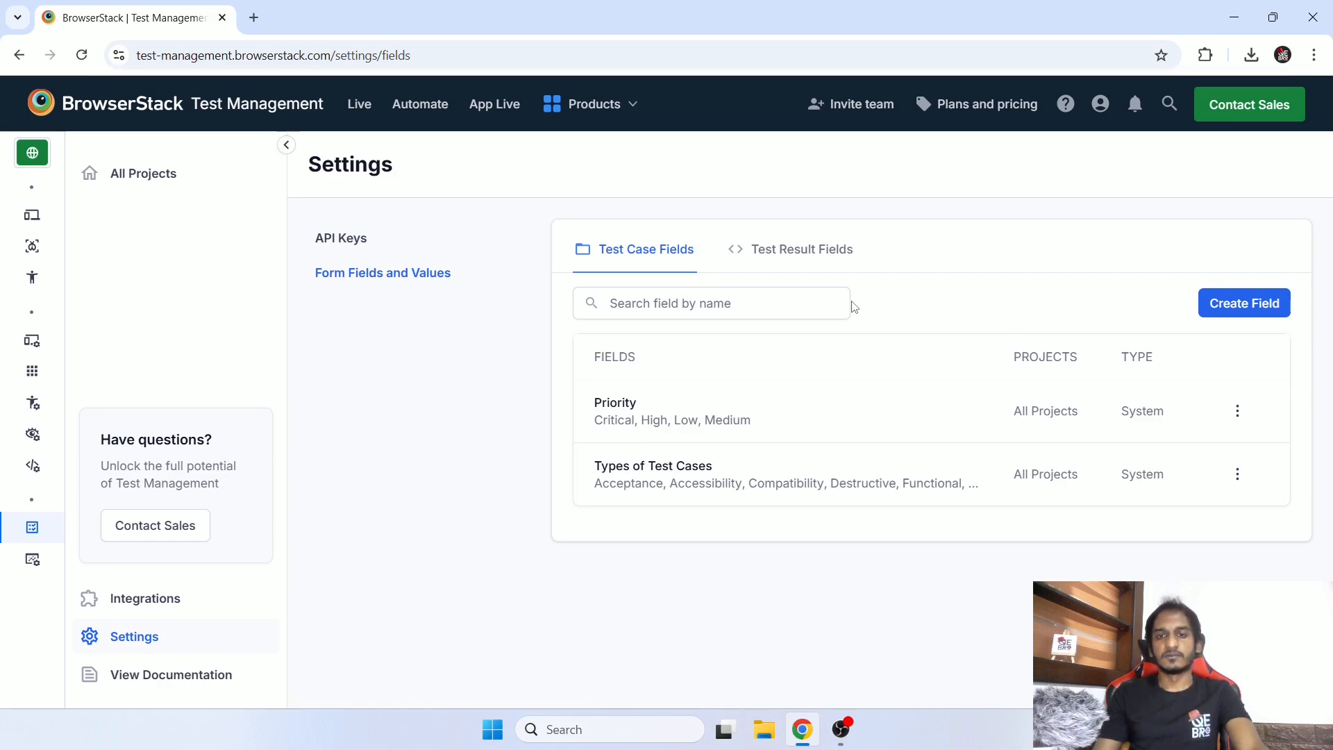
- Review the Test Run Status values among the test result fields
click(829, 260)
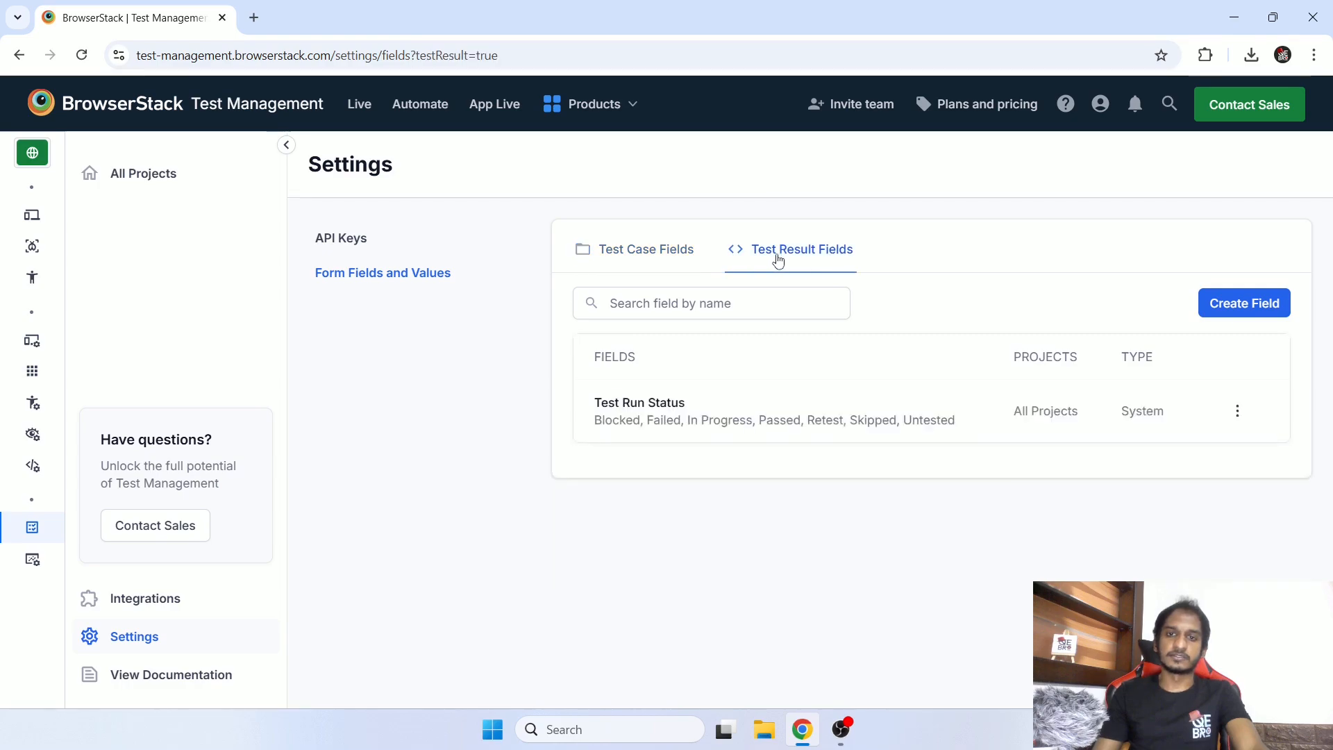
drag(572, 423, 953, 427)
click(942, 509)
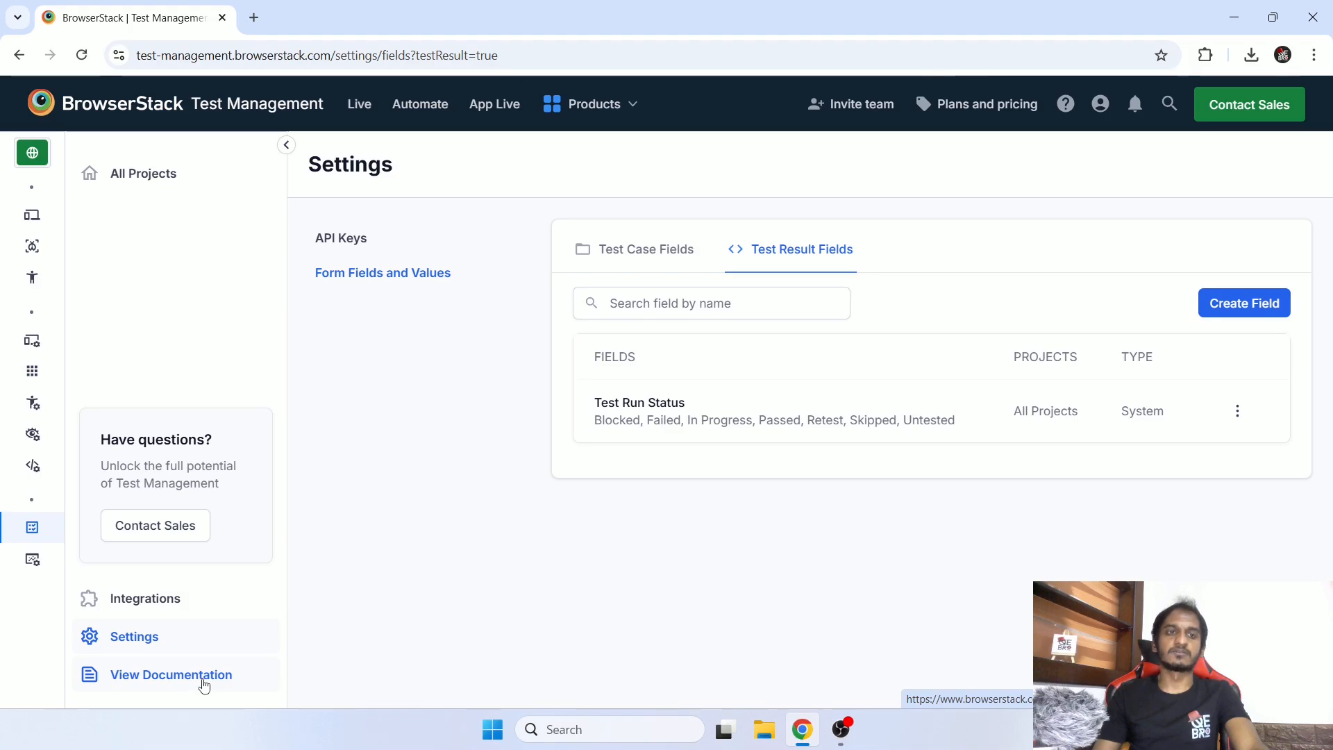
- Return to the list of all projects and open the QeBro project
click(146, 182)
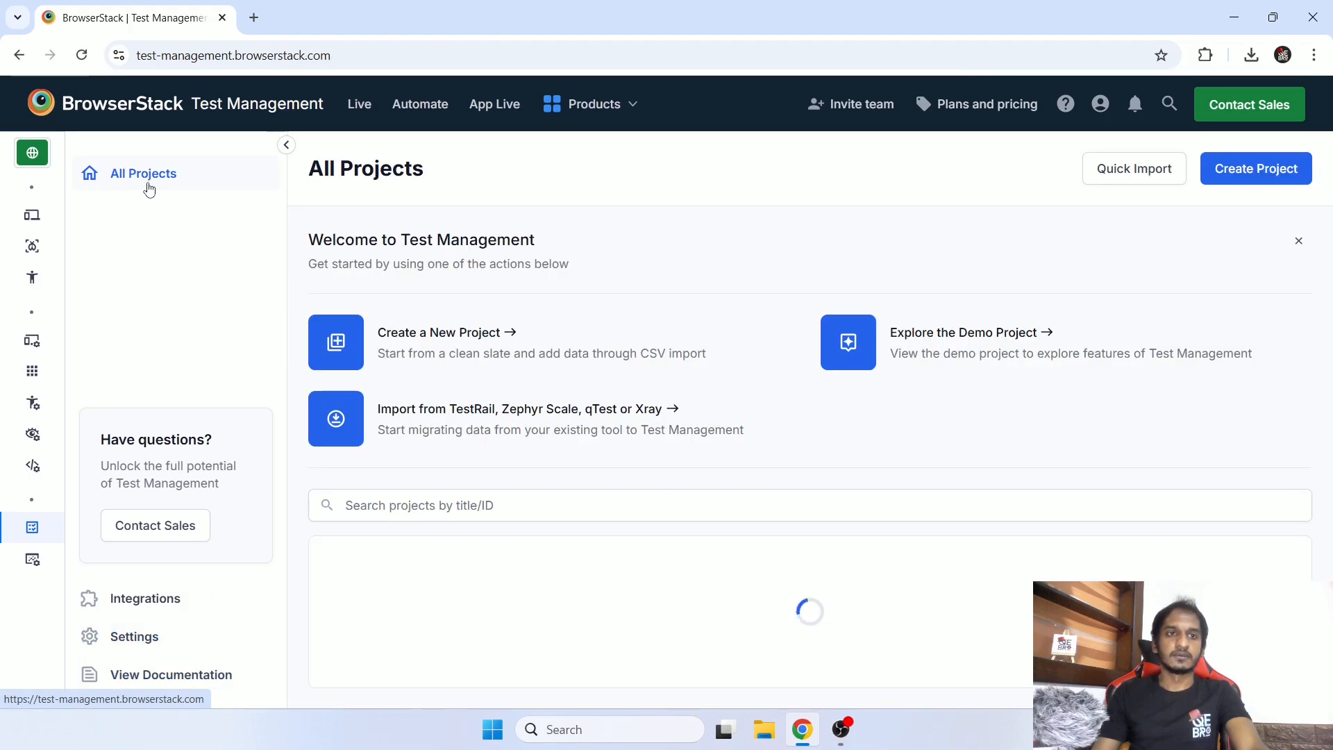
scroll(625, 589, down, 2)
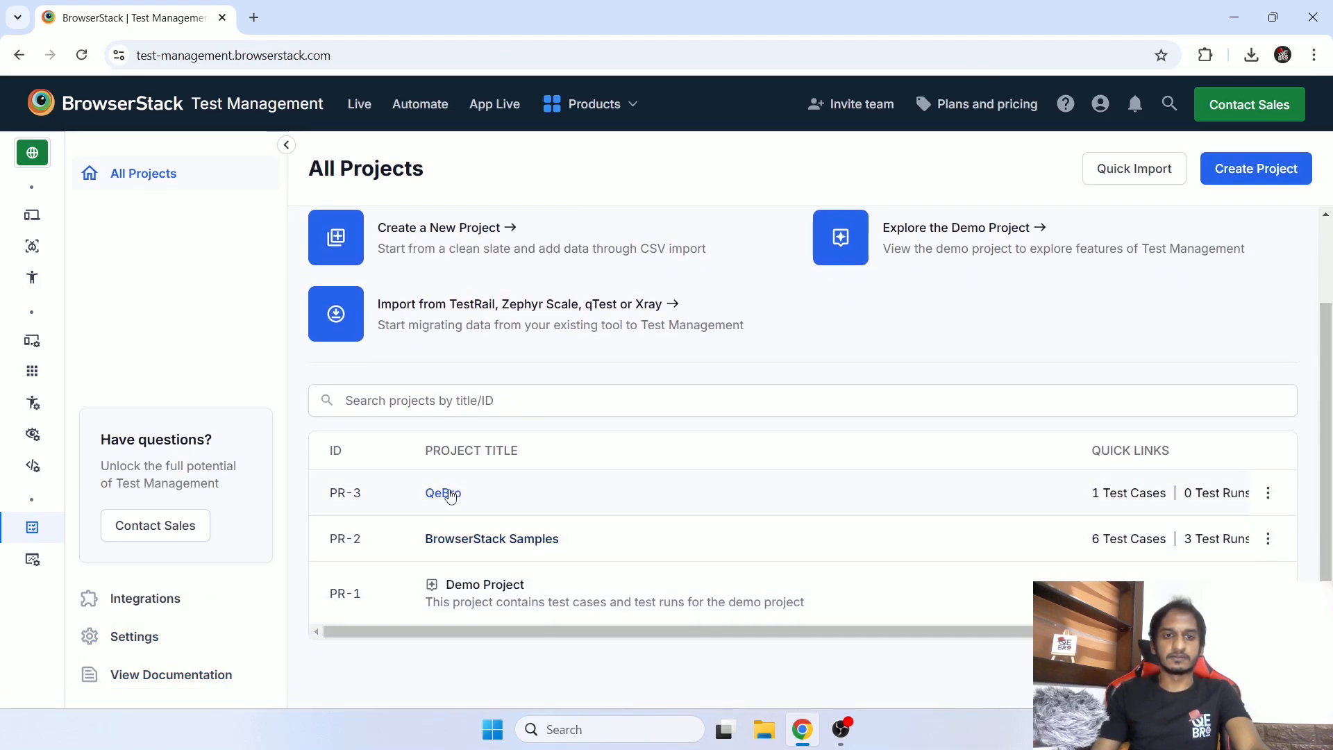
click(448, 495)
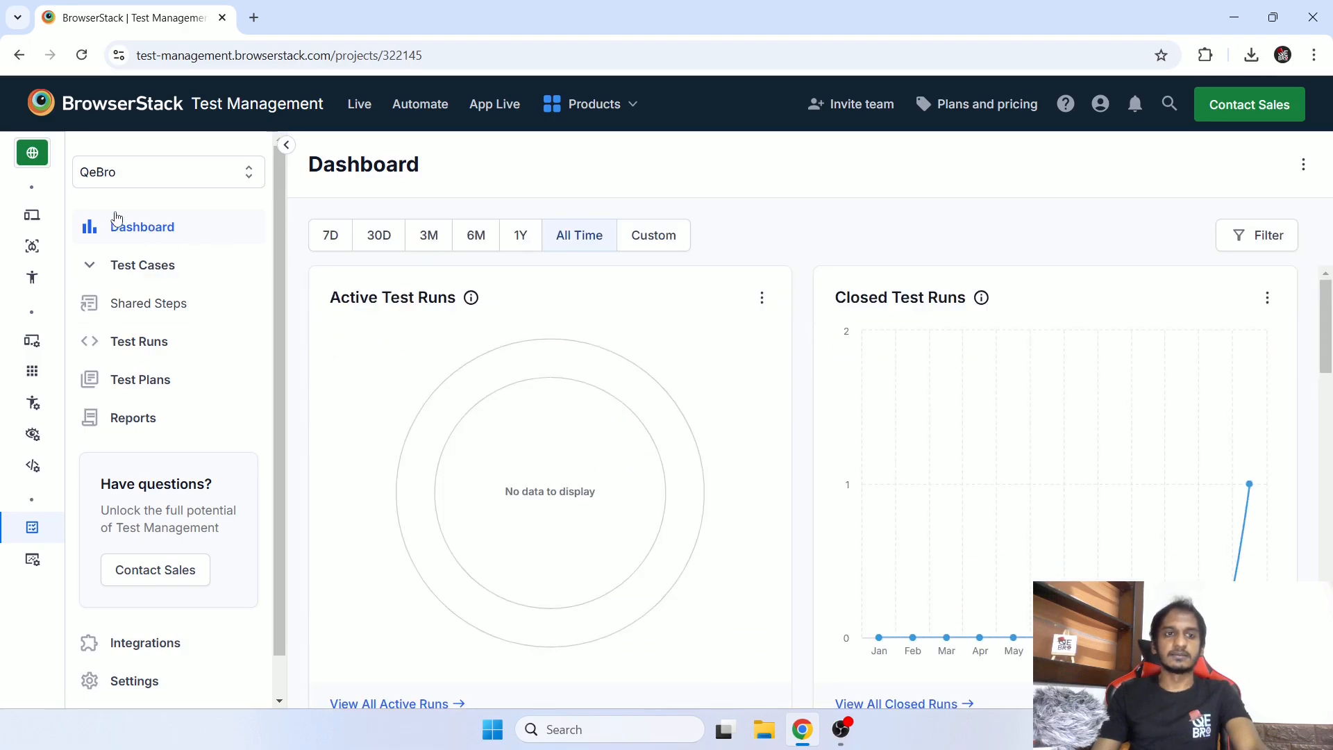
- Examine the QeBro dashboard's charts for active and closed test runs, automation coverage, and test case types and trends
scroll(193, 262, down, 1)
scroll(193, 262, up, 1)
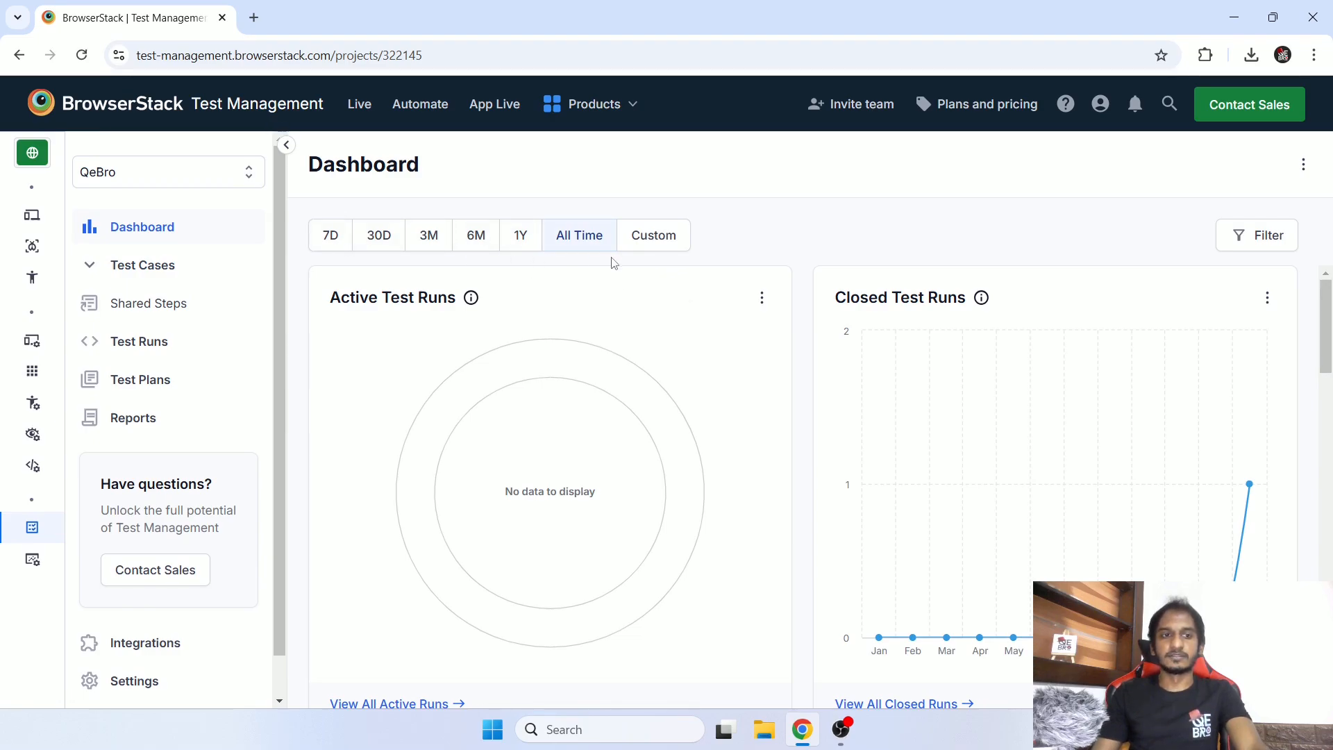
scroll(710, 288, down, 2)
scroll(710, 287, up, 2)
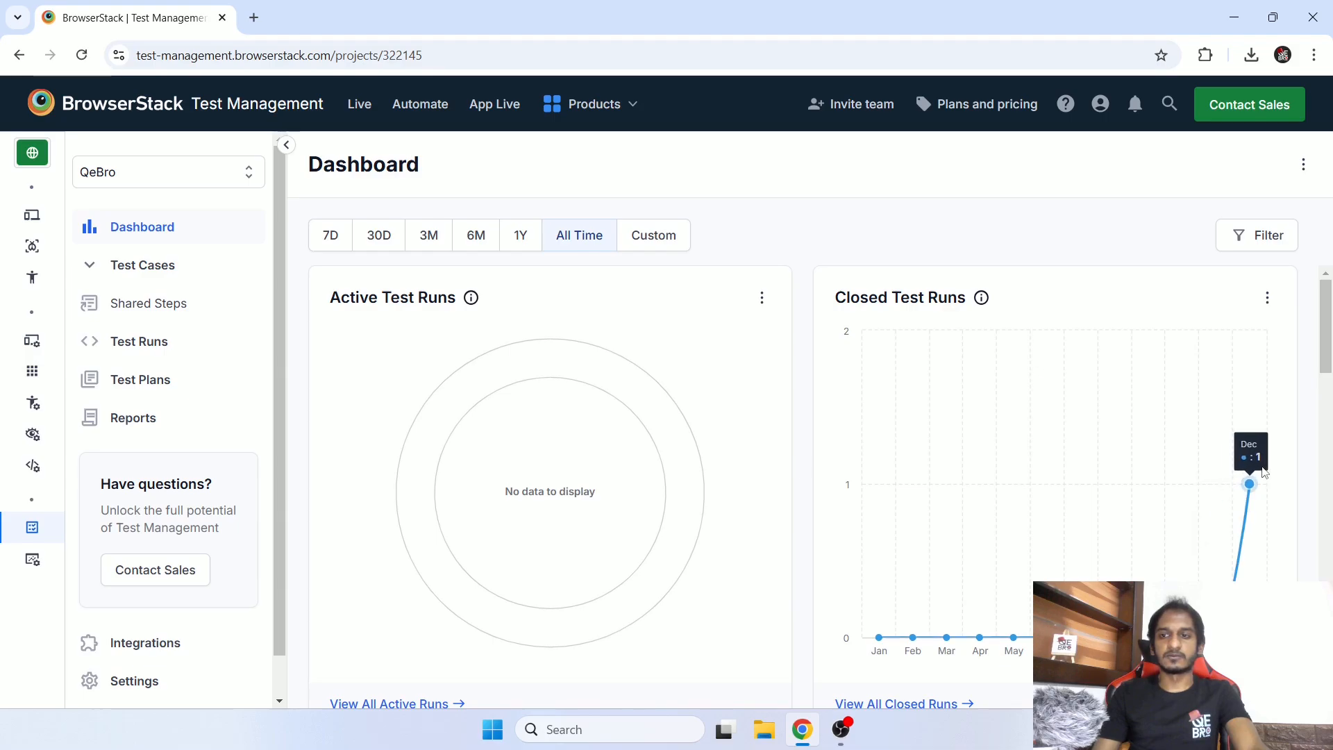
scroll(1262, 471, down, 6)
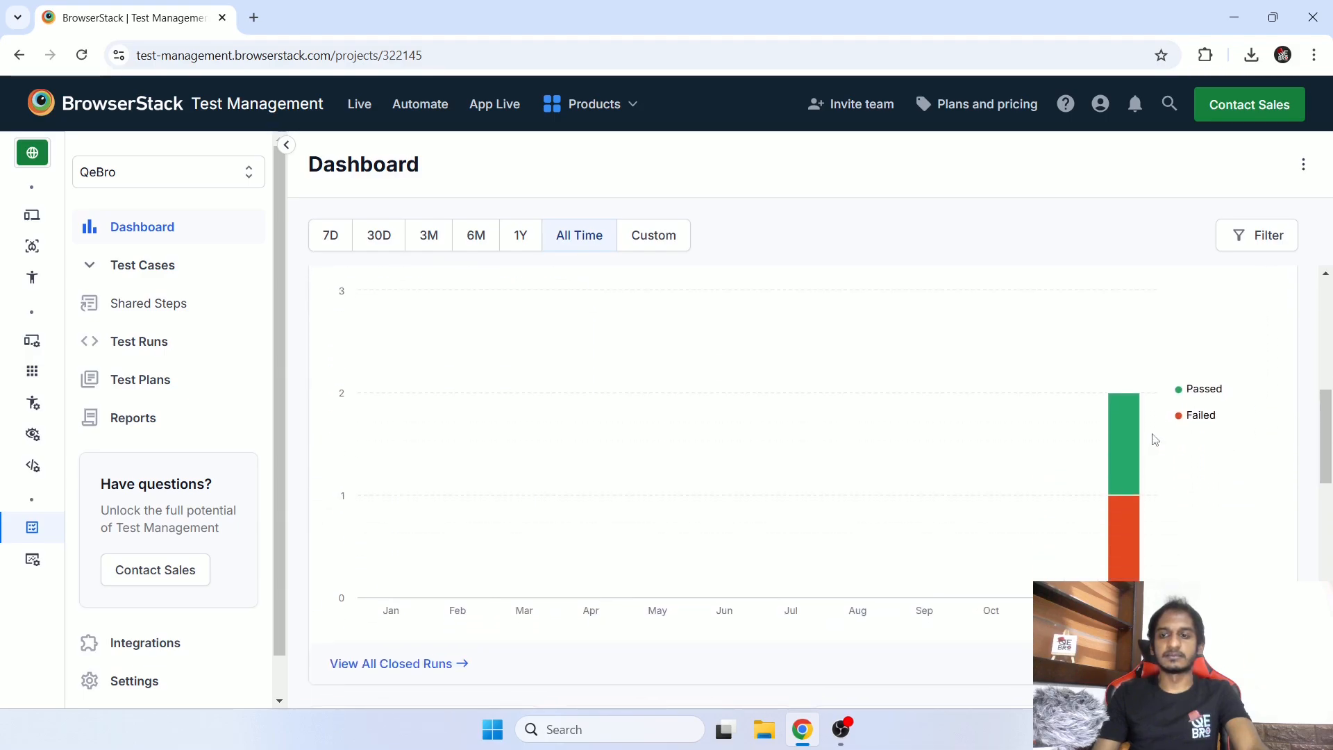
scroll(1238, 520, down, 5)
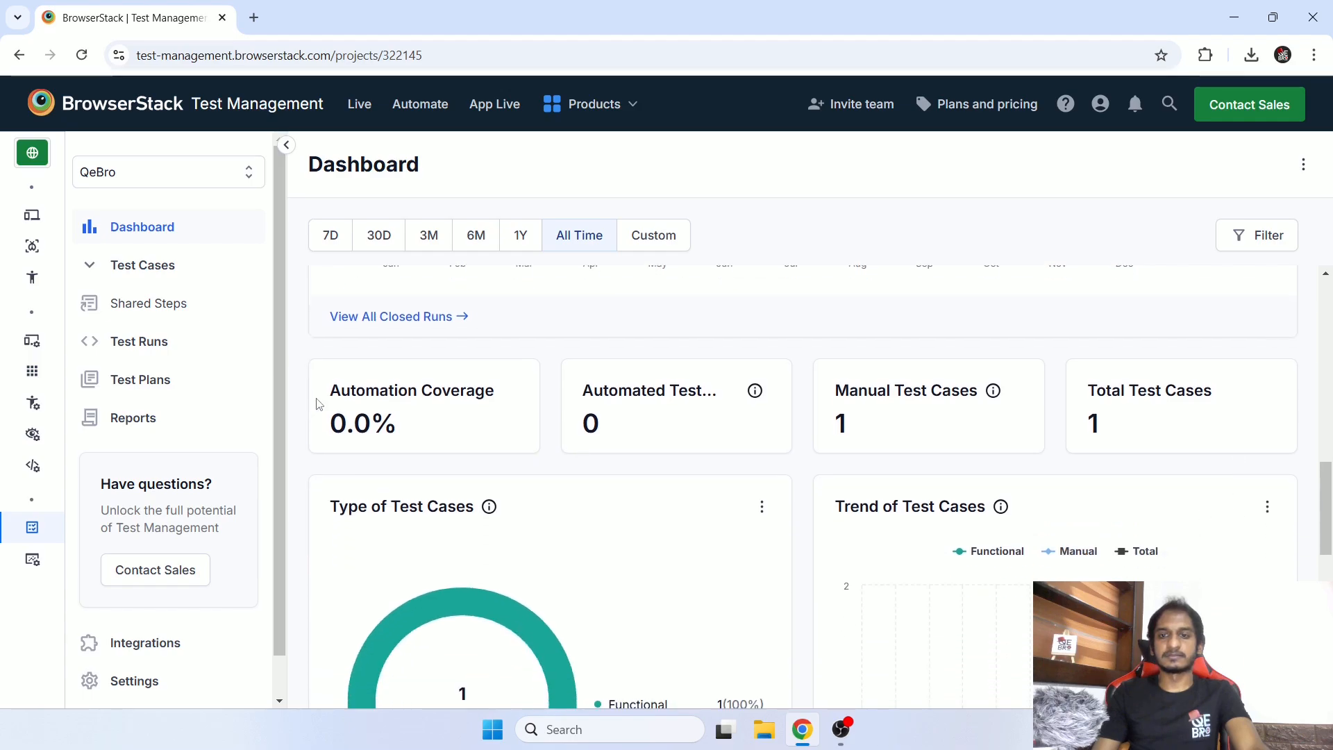
scroll(1198, 416, down, 2)
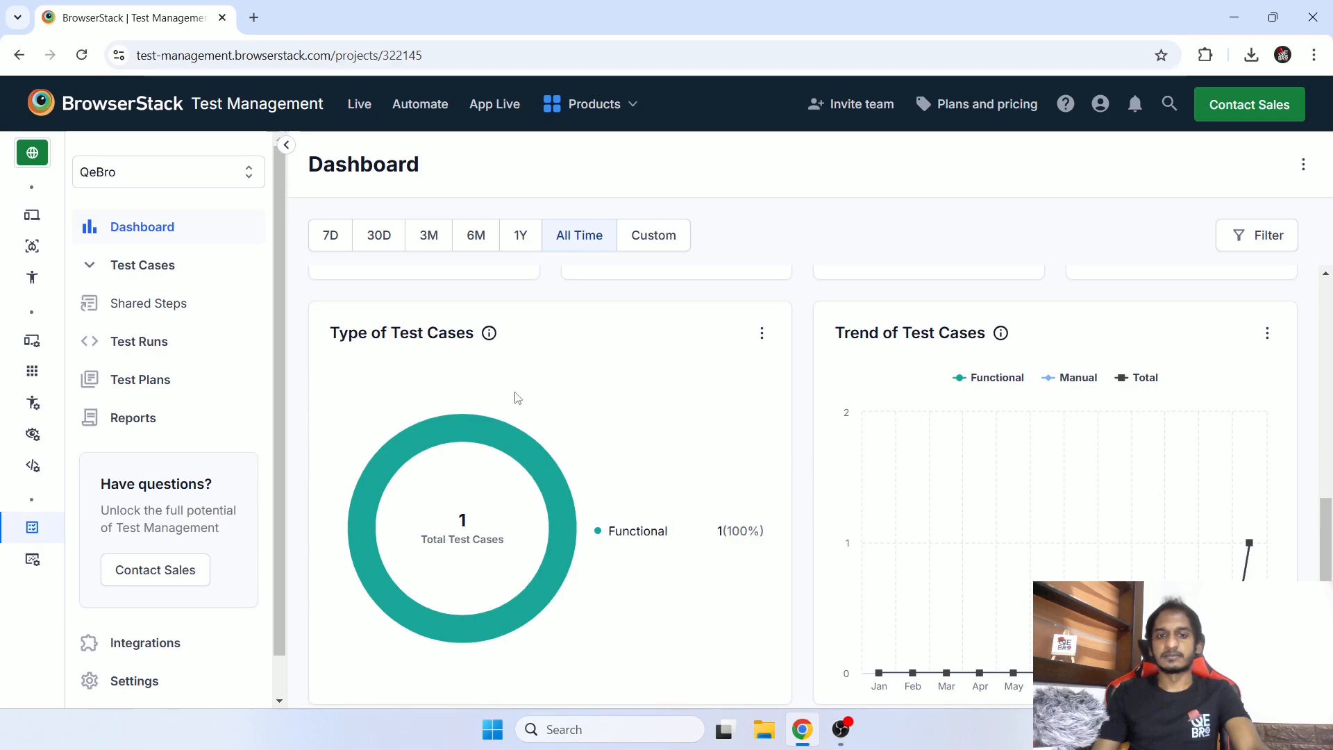
- Examine the dashboard's Defects Logged section and recheck the Results from Closed Test Runs, Type of Test Cases and Trend of Test Cases charts
scroll(722, 417, down, 1)
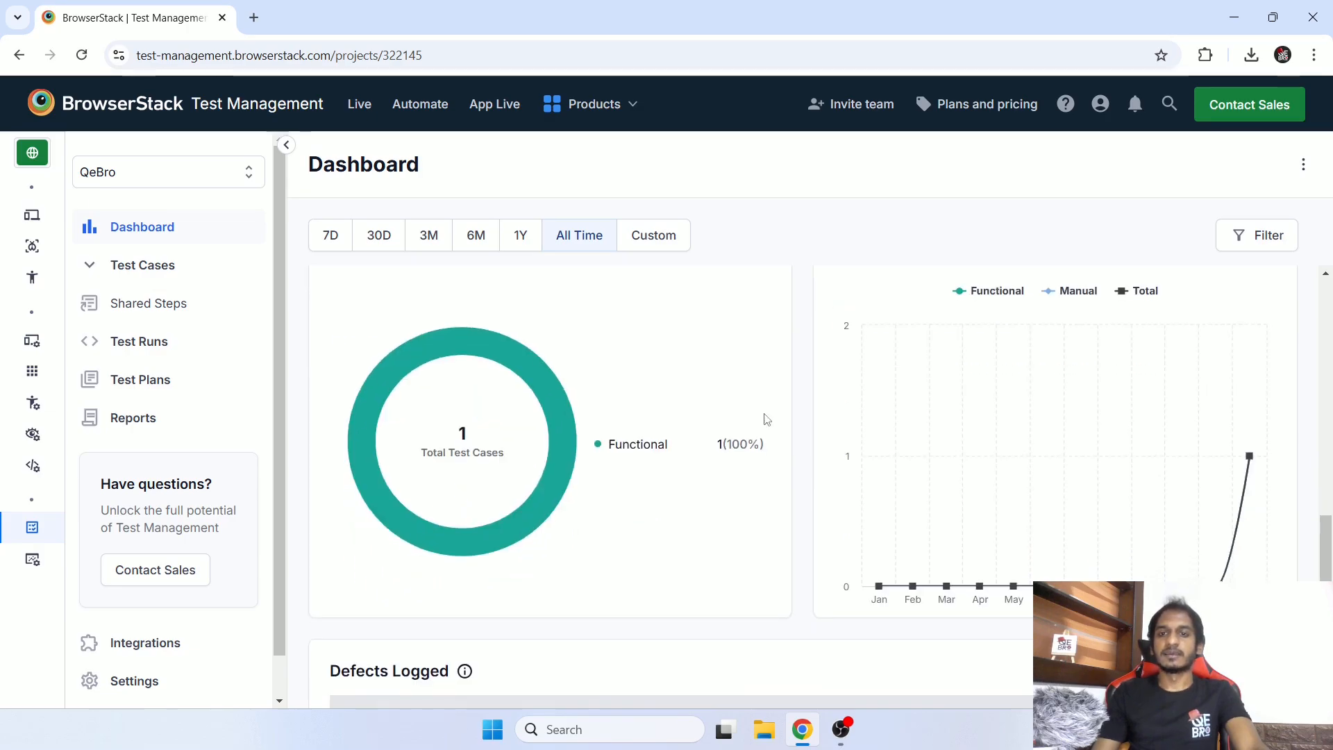
scroll(1292, 472, down, 2)
scroll(1305, 505, down, 3)
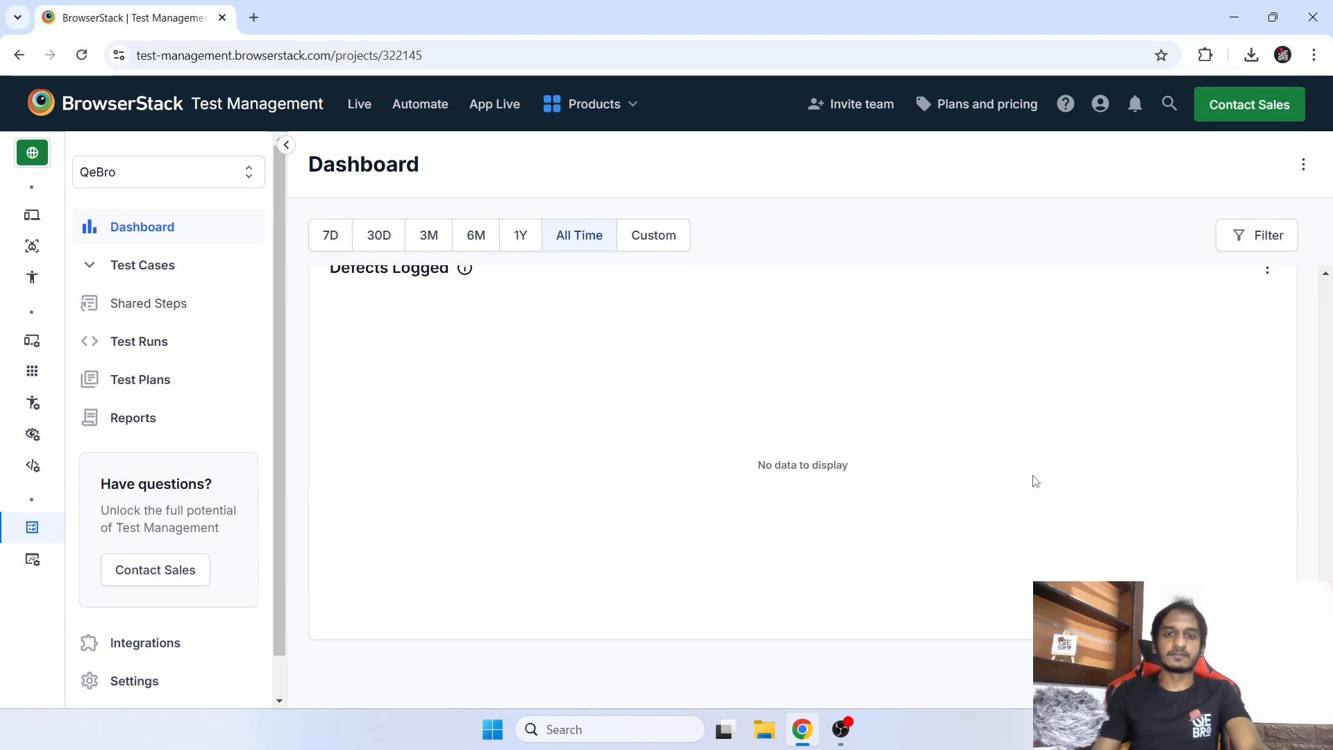
scroll(1033, 479, up, 2)
scroll(1089, 569, up, 10)
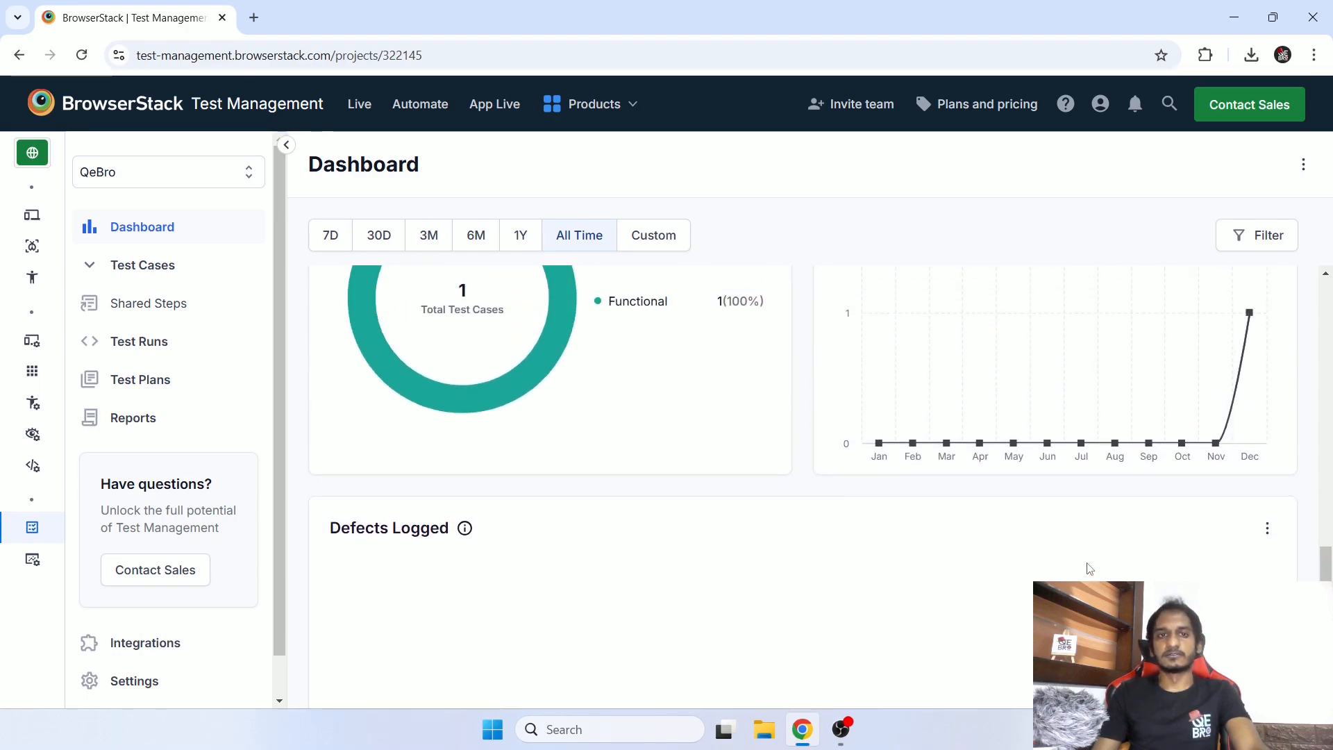
scroll(1090, 569, up, 8)
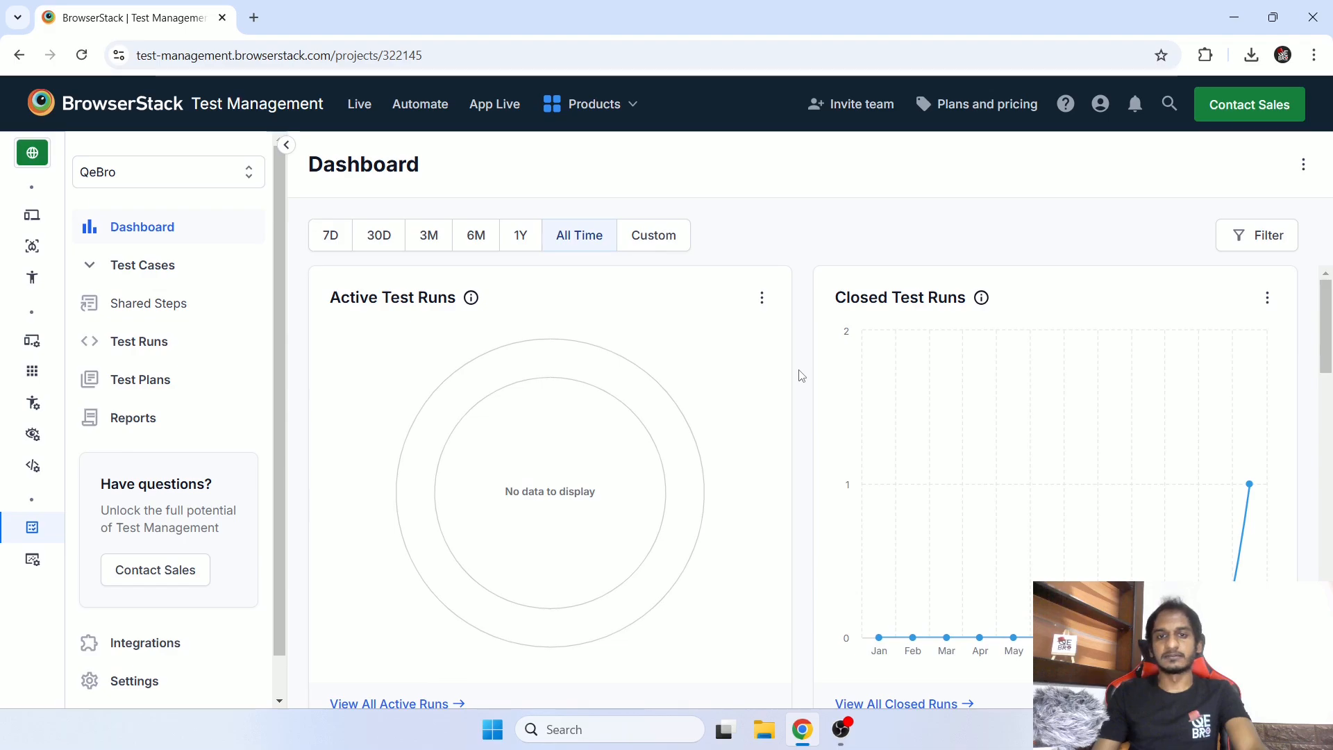
scroll(801, 376, down, 6)
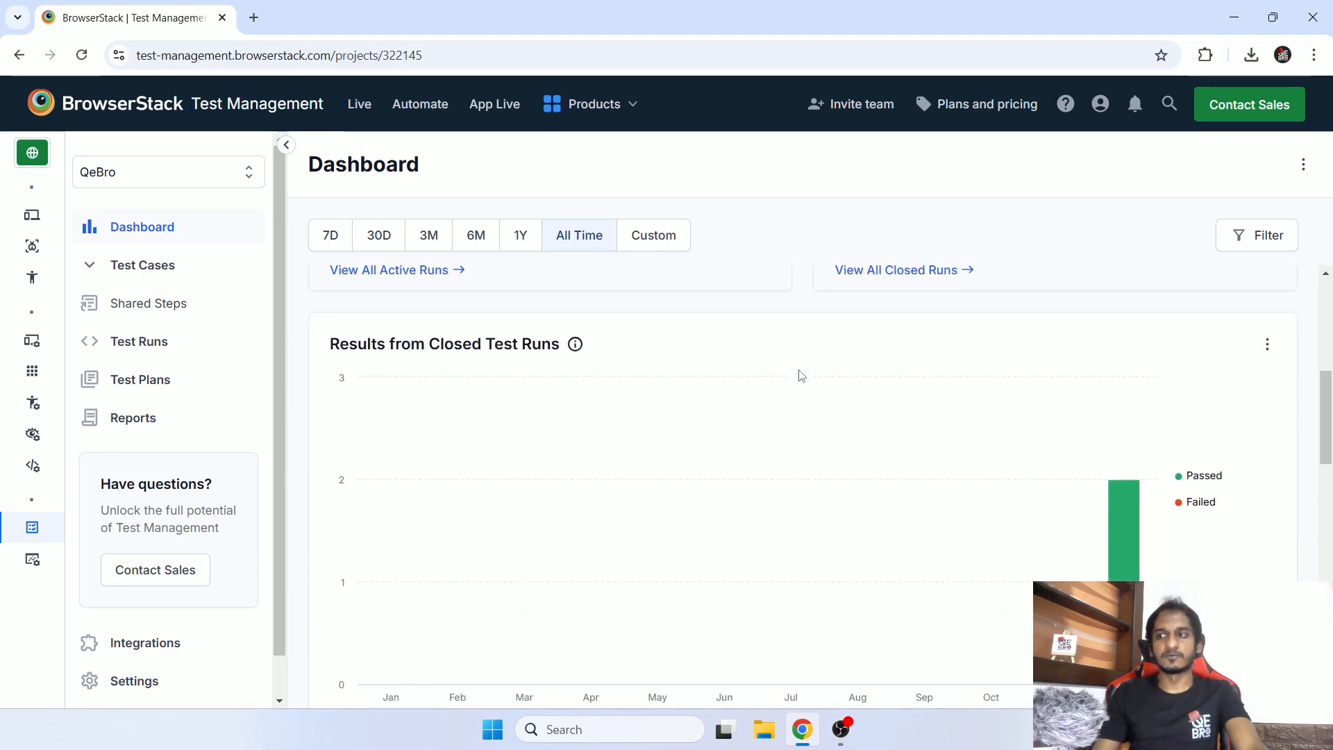
scroll(801, 376, down, 5)
scroll(801, 376, down, 10)
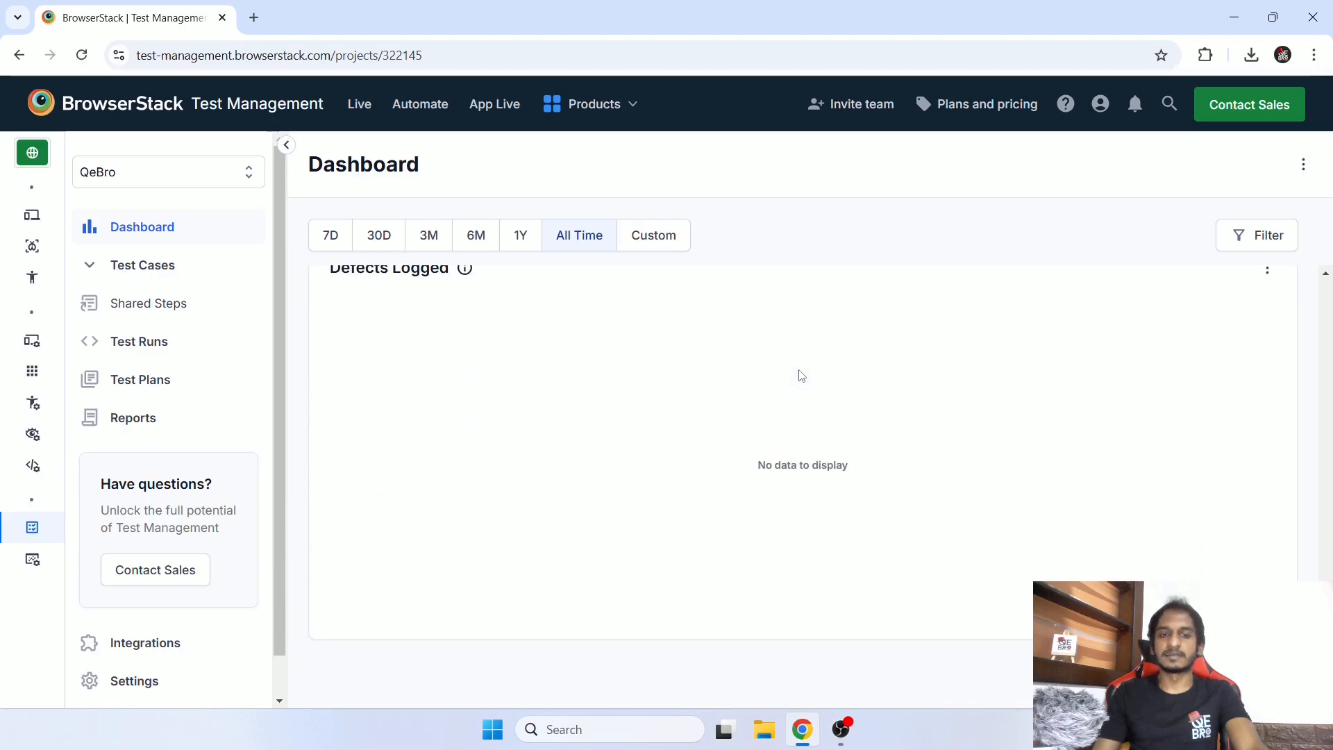
scroll(803, 376, up, 2)
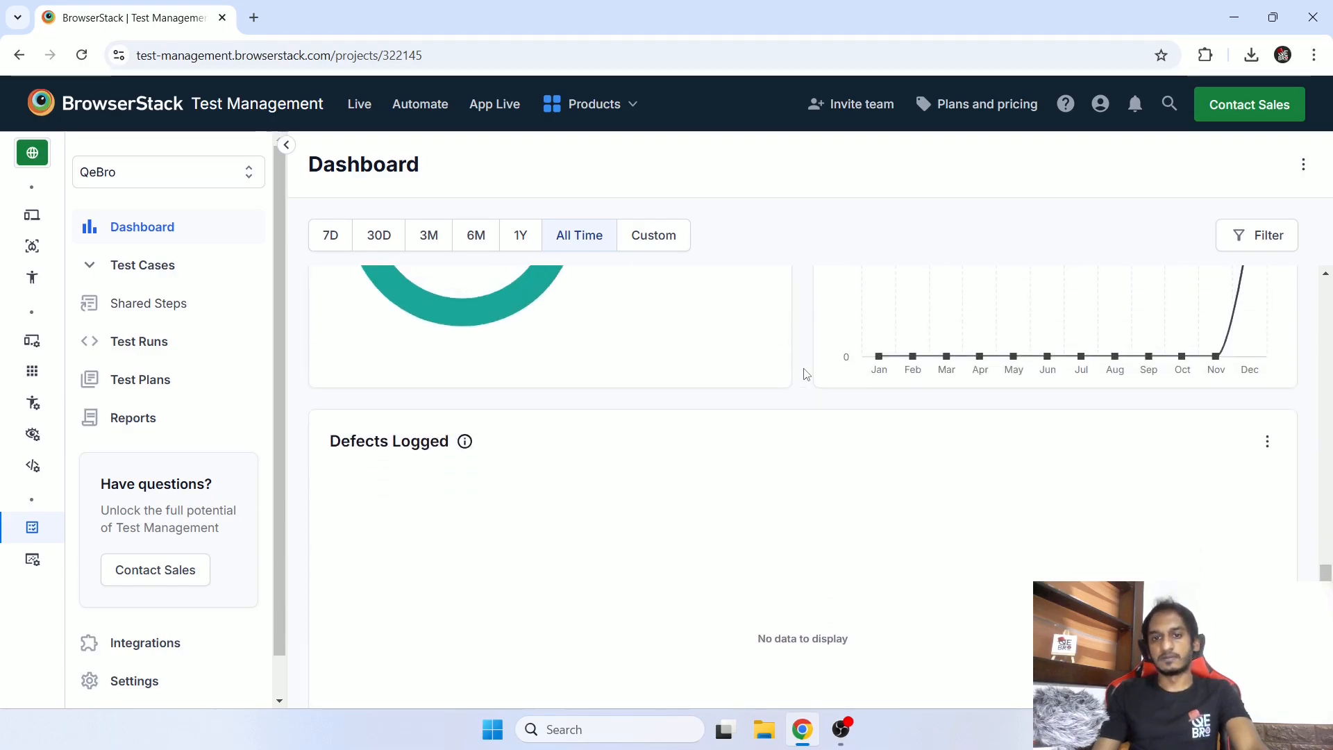
scroll(806, 375, up, 3)
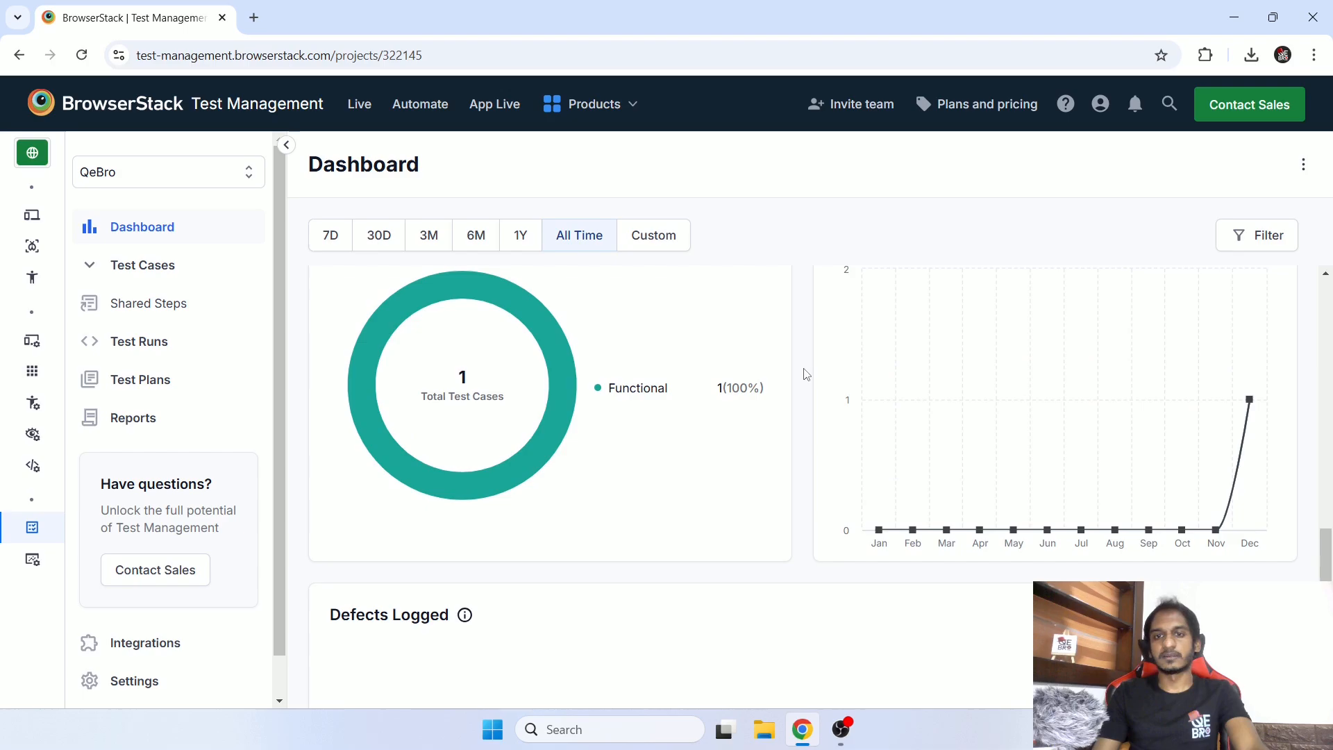
scroll(806, 375, up, 1)
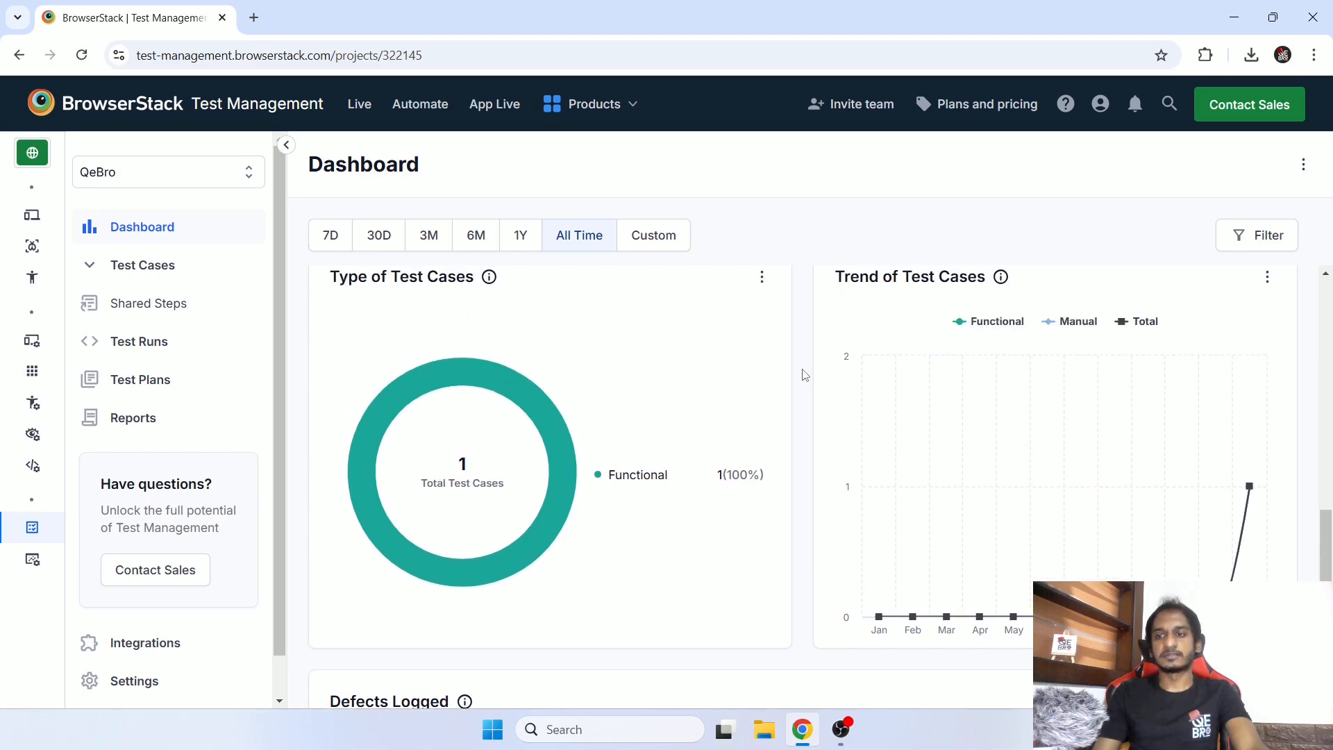
scroll(805, 375, up, 1)
scroll(803, 378, down, 18)
scroll(803, 381, up, 5)
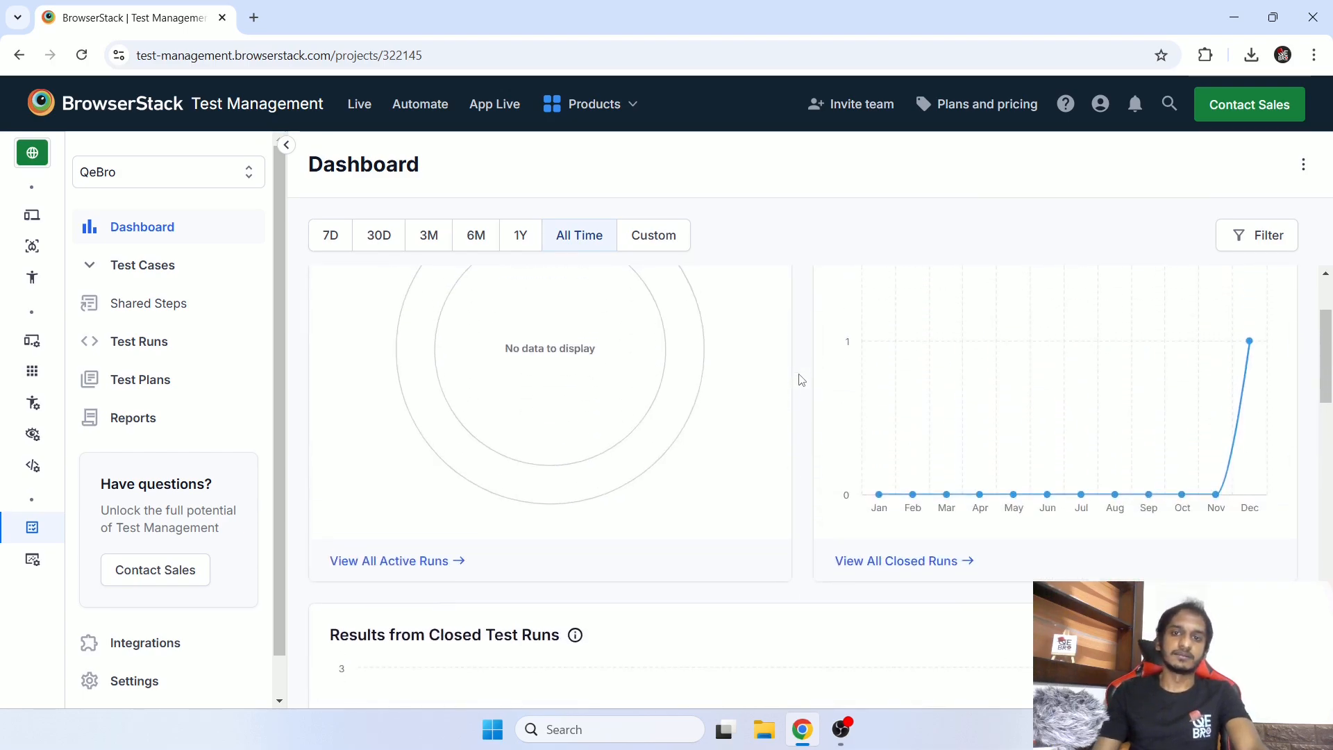
scroll(802, 381, up, 2)
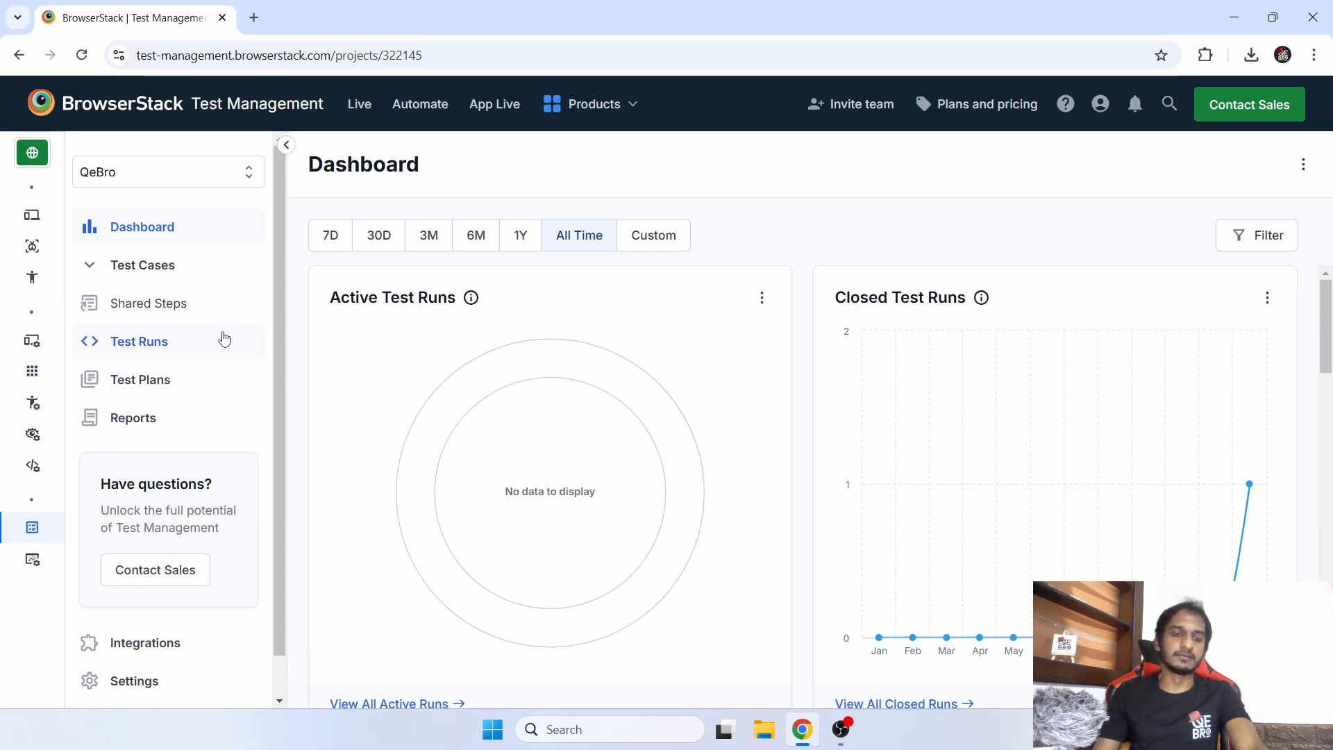
- Open the QeBro project's reports and review the report templates and scheduled reports
click(152, 420)
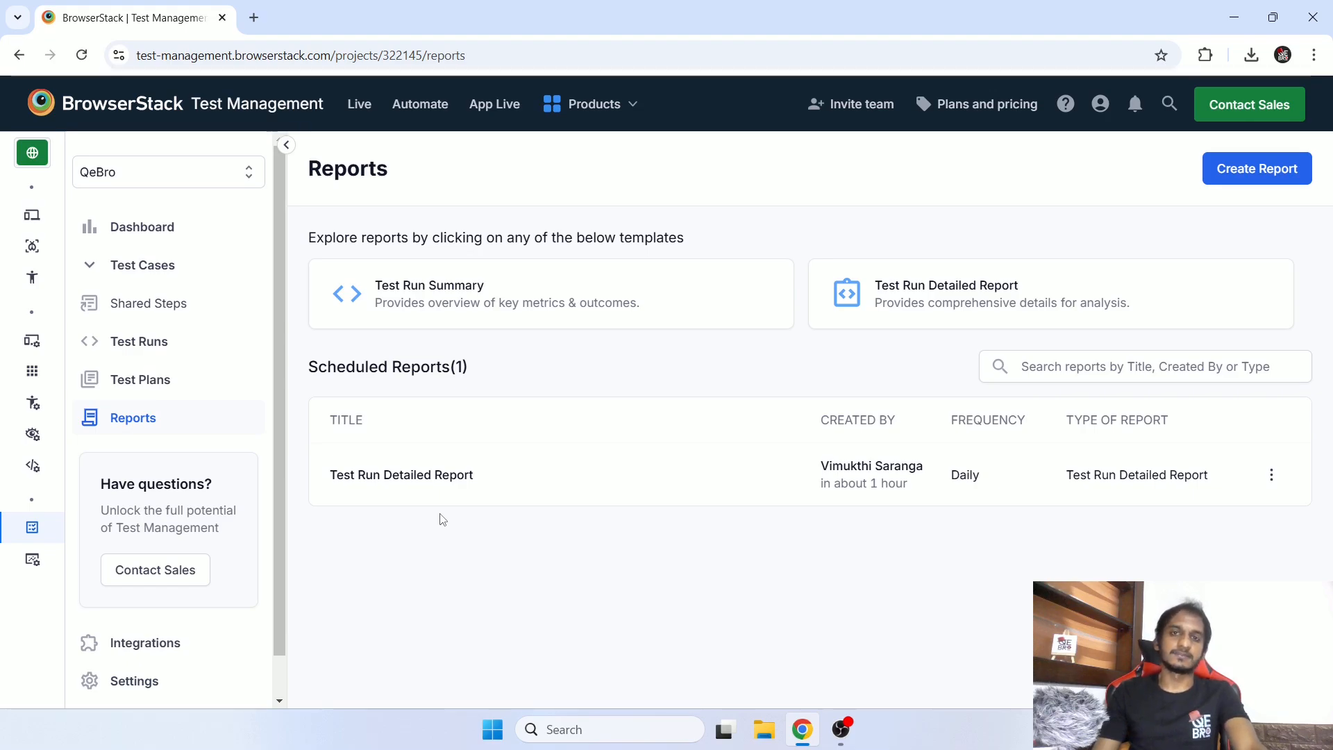
mouse_move(69, 539)
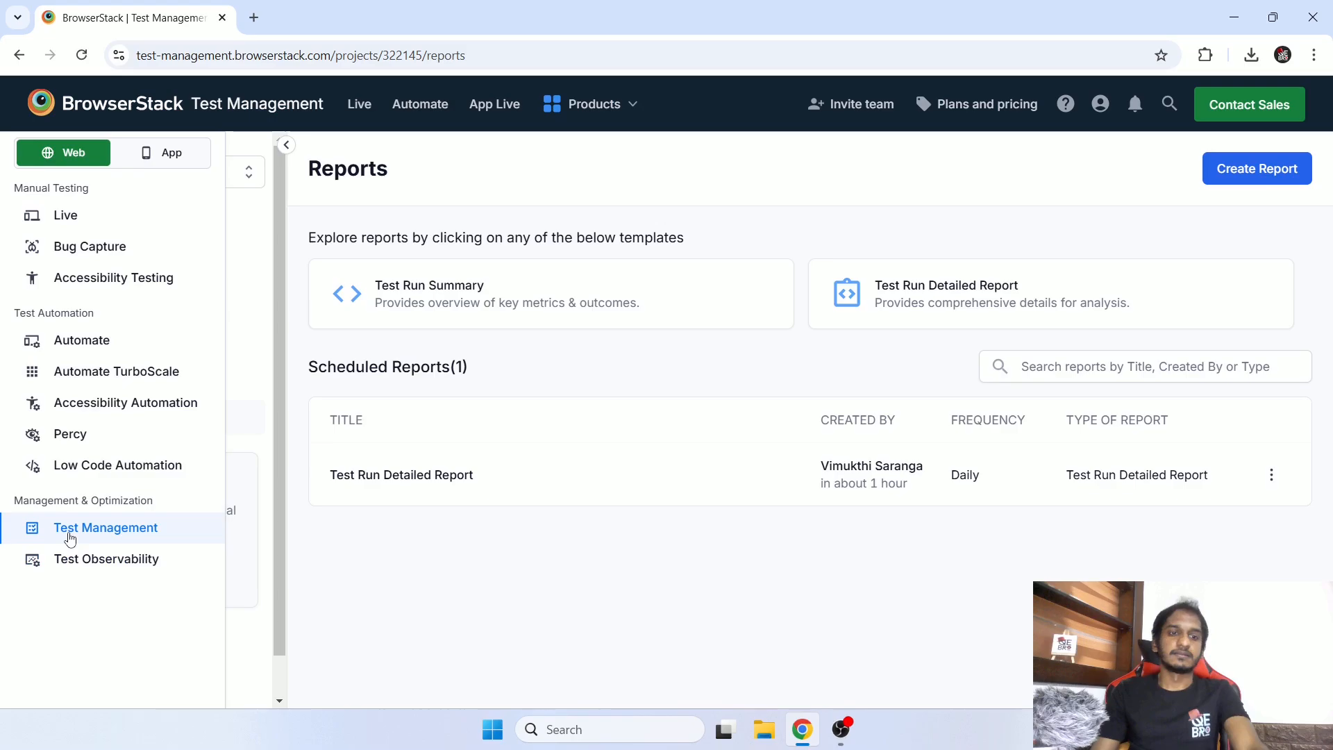